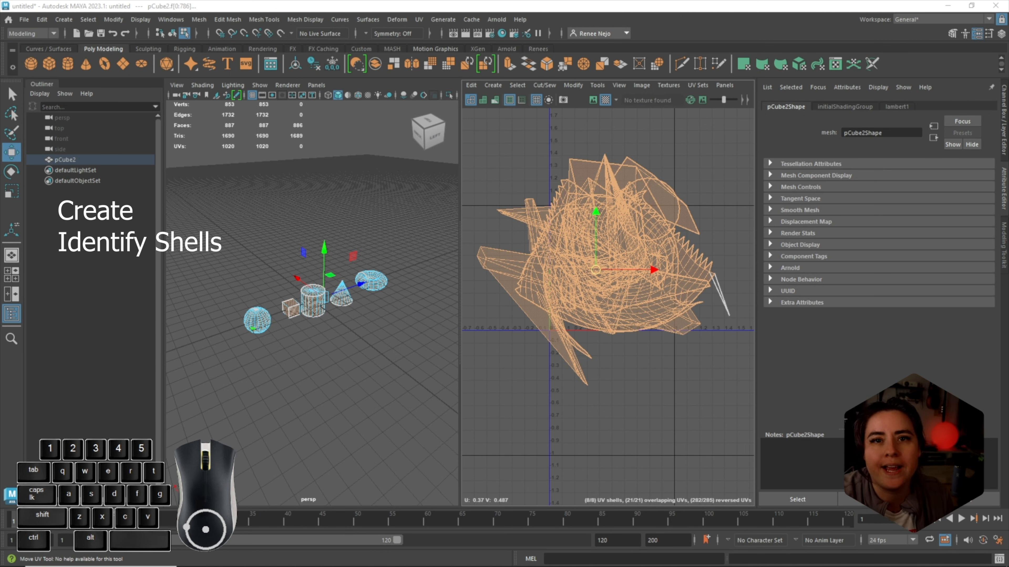
Show the UV Toolkit and place its window over the Attribute Editor, beside the UV layout
scroll(313, 298, up, 3)
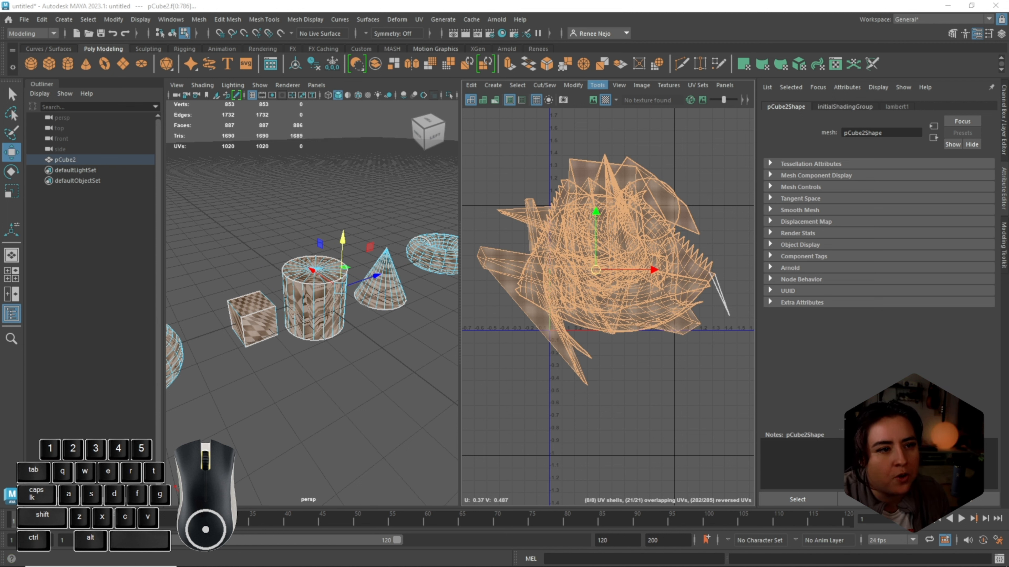
click(597, 85)
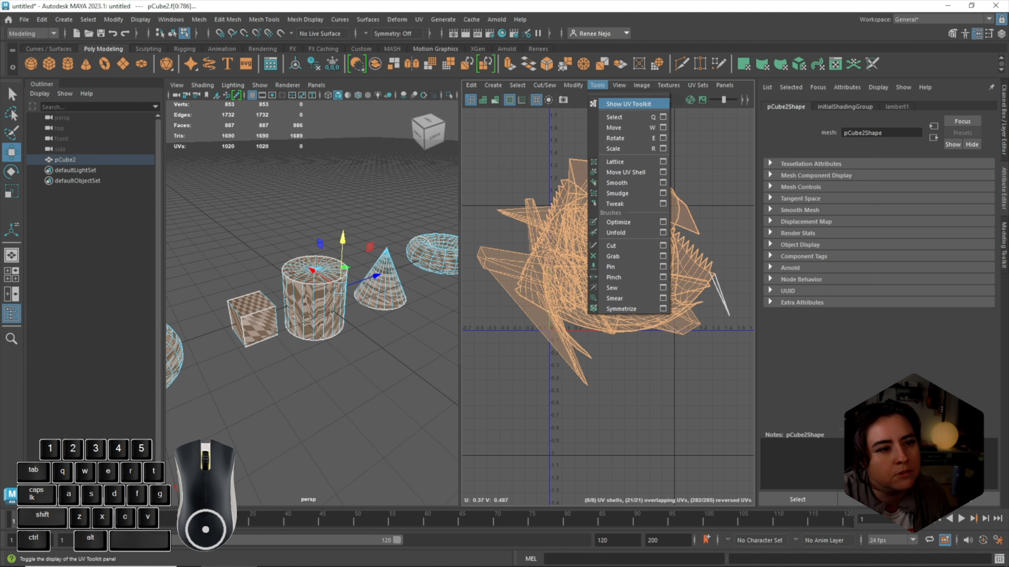
click(629, 104)
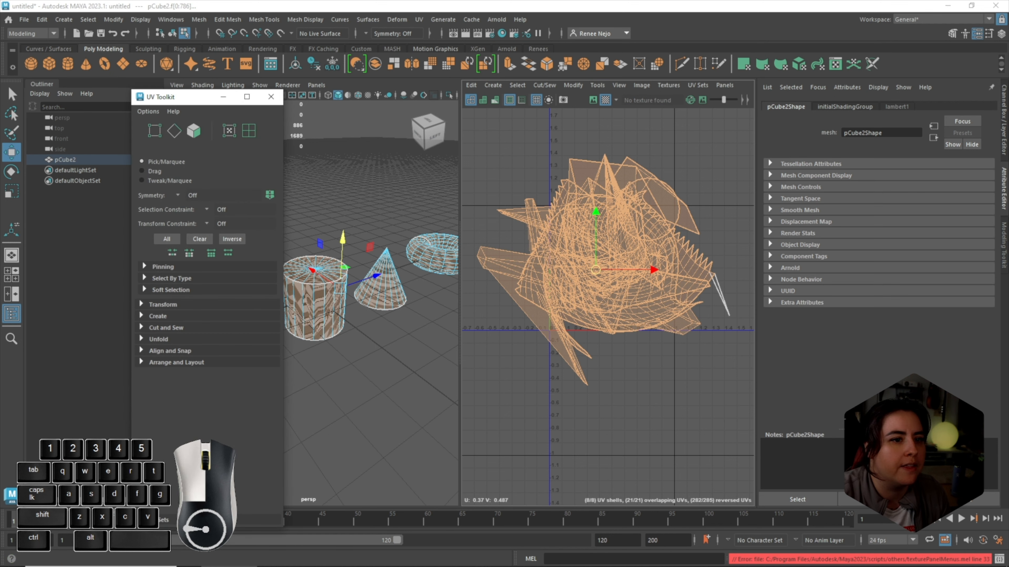
drag(189, 99, 808, 82)
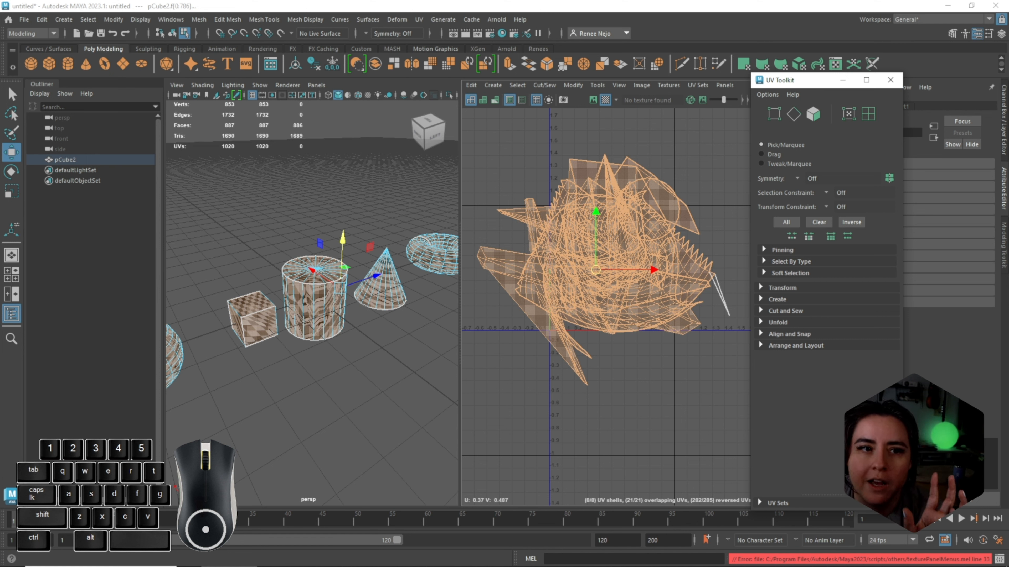
Reselect all faces of the combined primitives and create their UVs with the Automatic projection
click(672, 384)
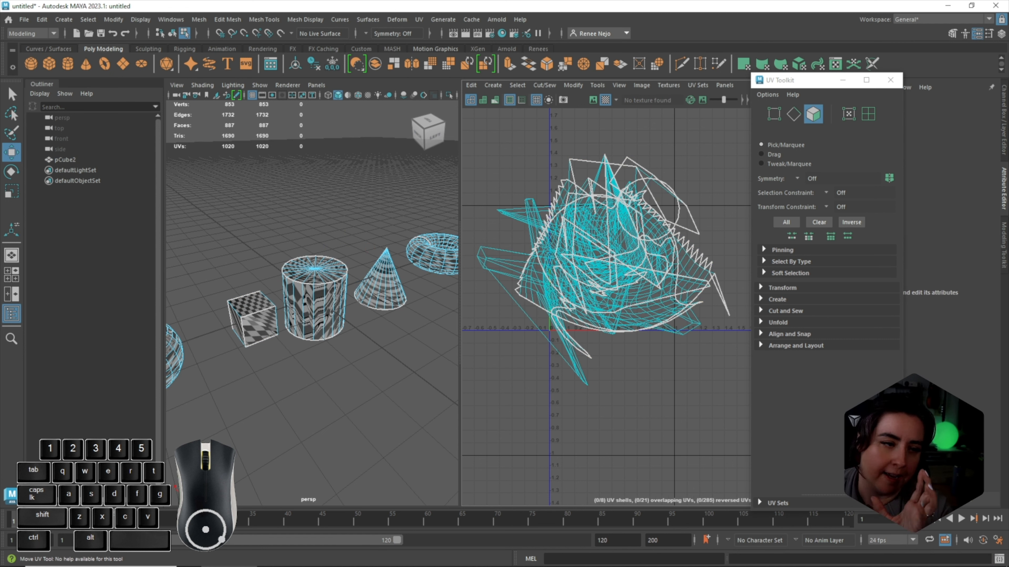
scroll(312, 294, down, 5)
drag(209, 236, 448, 383)
scroll(312, 294, up, 5)
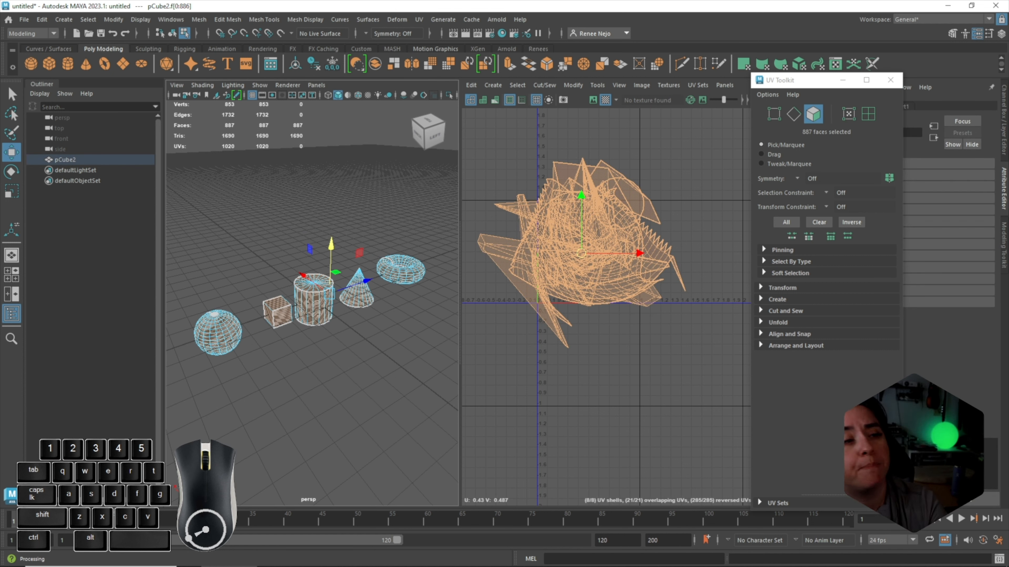
right_drag(415, 261, 445, 229)
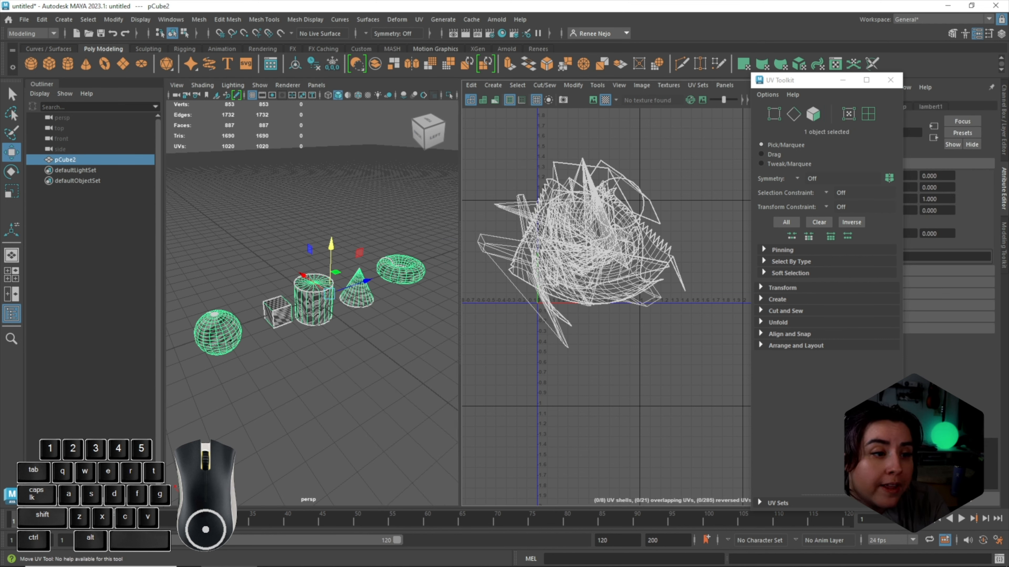
click(812, 114)
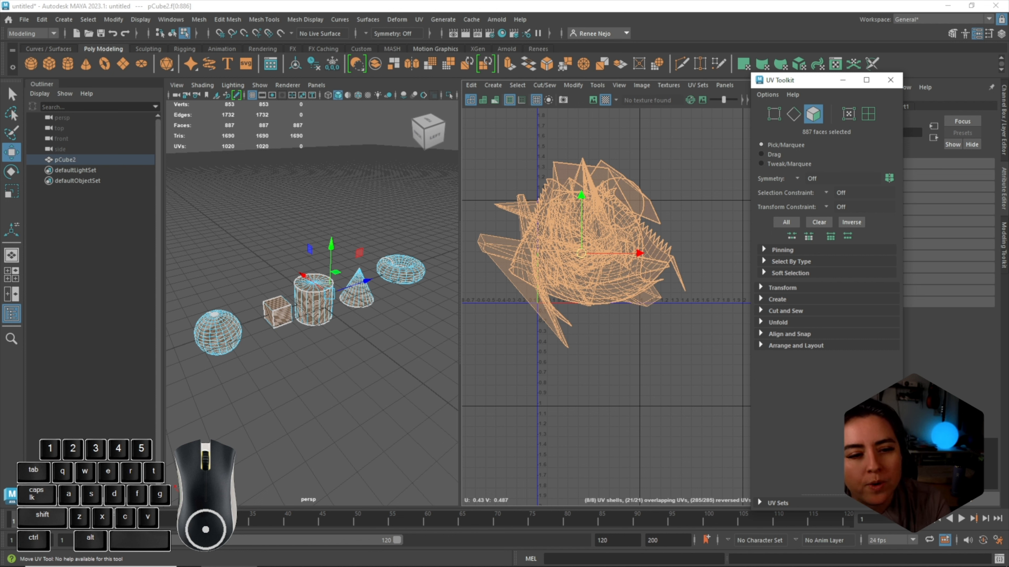
click(777, 299)
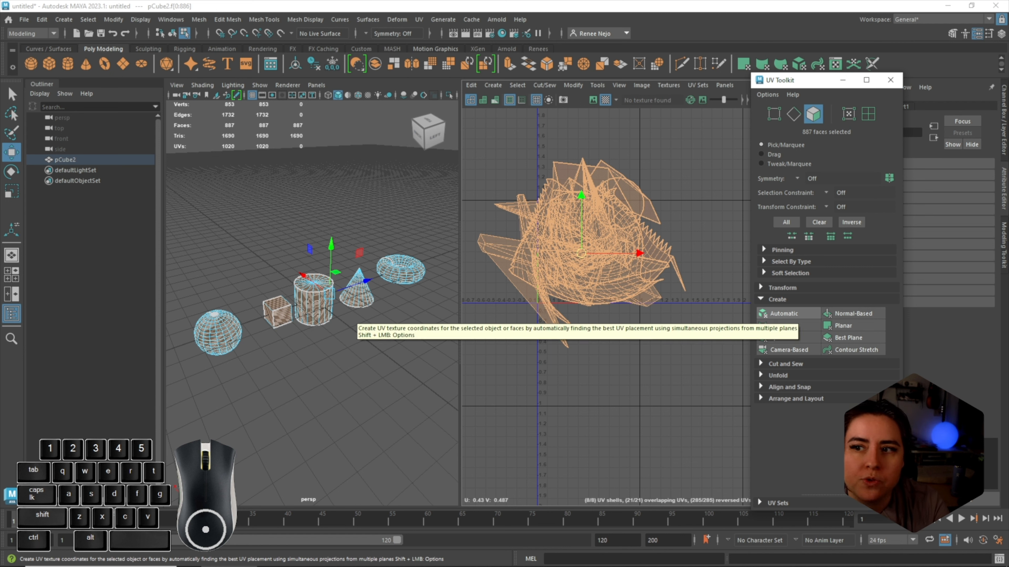
click(781, 315)
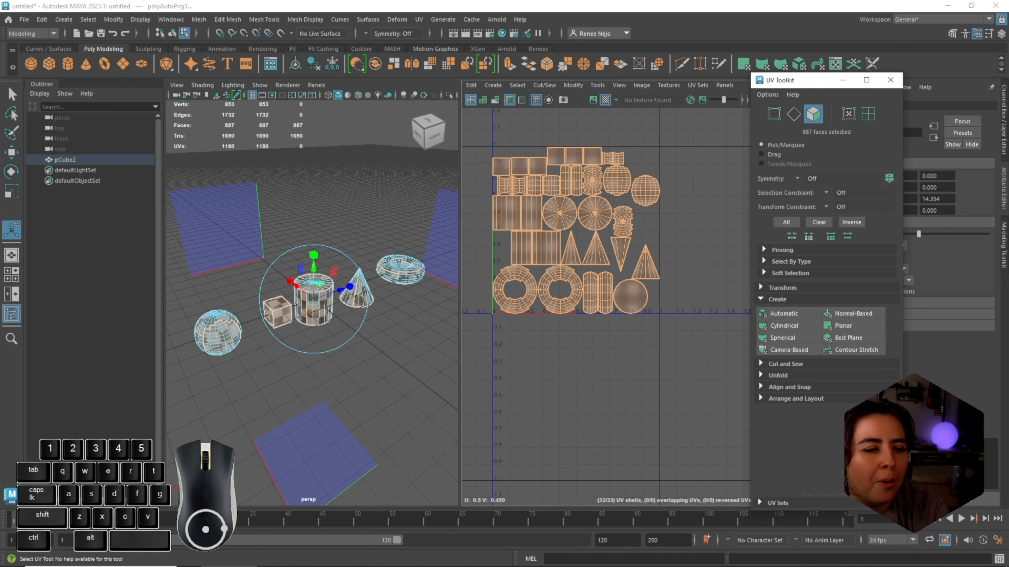
Examine the projected shells in the UV layout and the checker pattern on the cylinder and cone
scroll(661, 263, up, 2)
scroll(661, 229, down, 1)
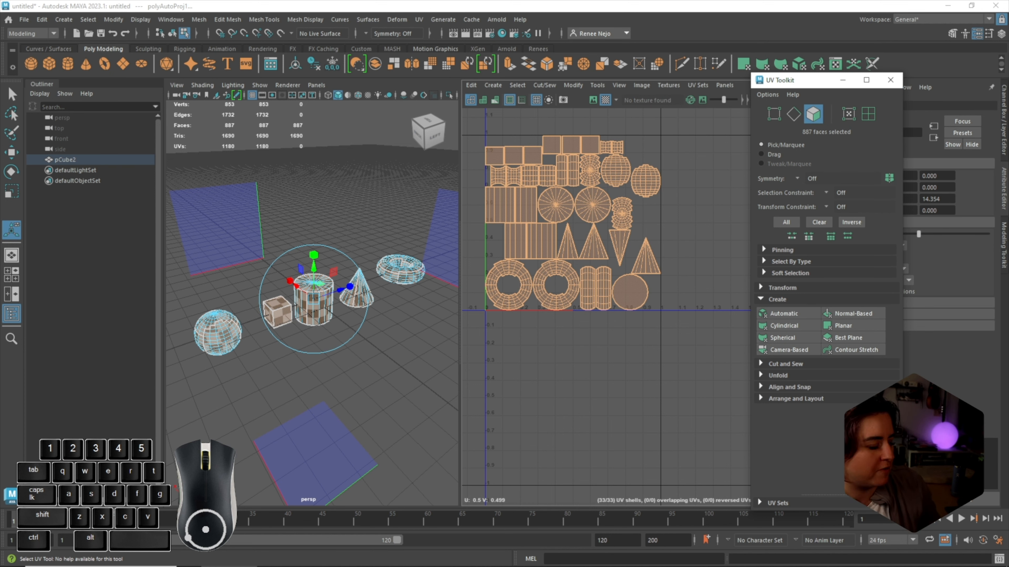
scroll(550, 346, up, 3)
alt+middle_drag(600, 222, 636, 385)
alt+right_drag(635, 385, 588, 374)
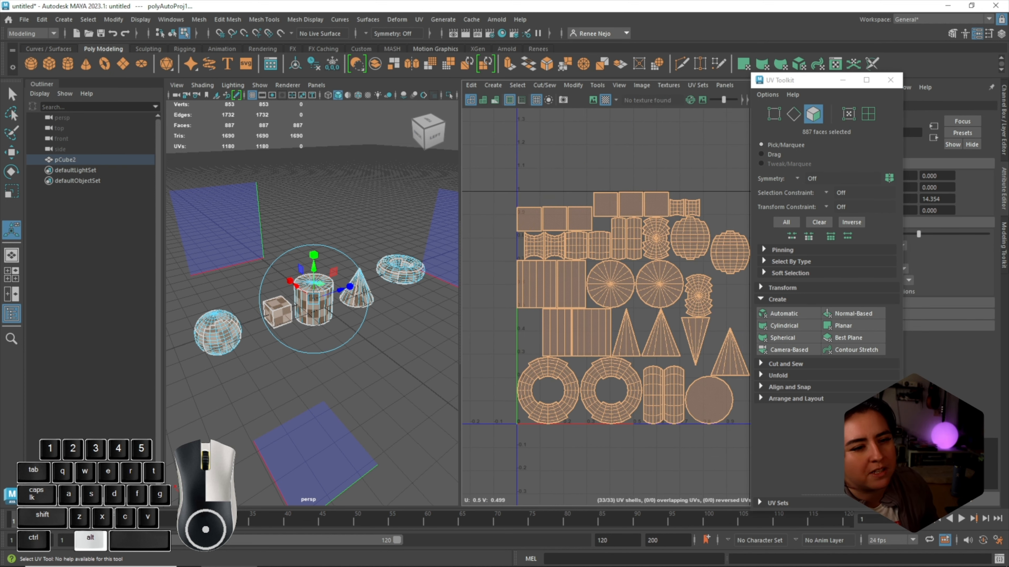
alt+middle_drag(587, 374, 509, 328)
alt+drag(278, 302, 405, 262)
scroll(312, 279, up, 8)
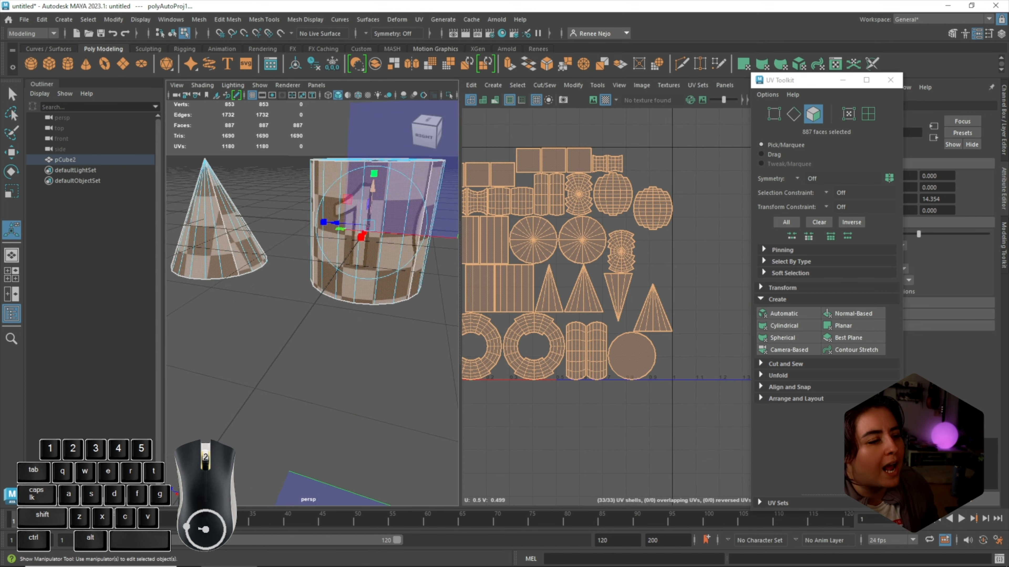
alt+middle_drag(312, 278, 325, 306)
alt+right_drag(326, 306, 258, 278)
mouse_move(301, 290)
alt+mouse_down()
mouse_move(239, 271)
mouse_move(381, 282)
mouse_move(349, 294)
mouse_move(366, 296)
mouse_move(322, 292)
alt+mouse_up()
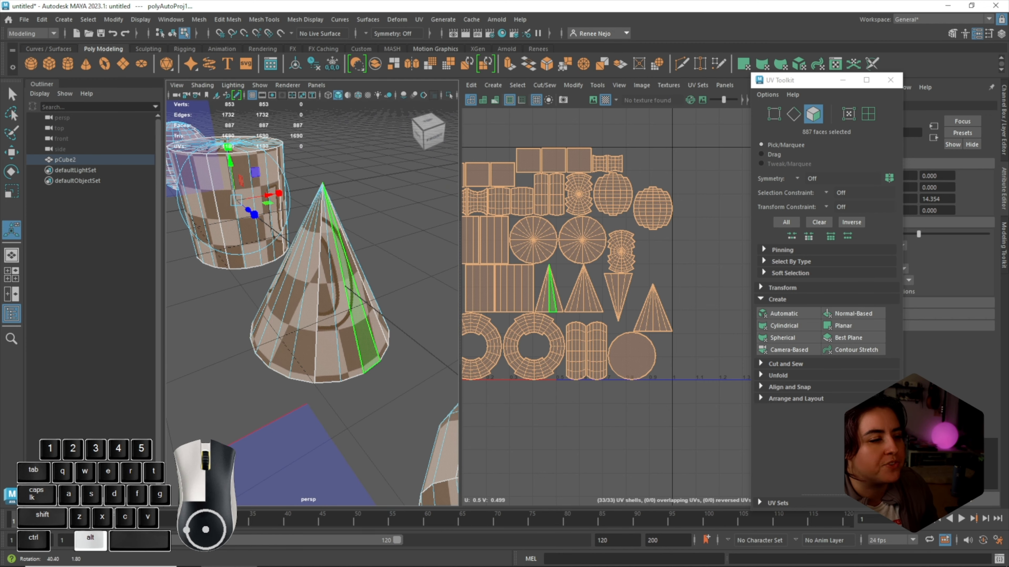
Switch to object mode and select the combined mesh to show its UV shells around the cone view
right_drag(305, 266, 353, 251)
scroll(342, 259, up, 6)
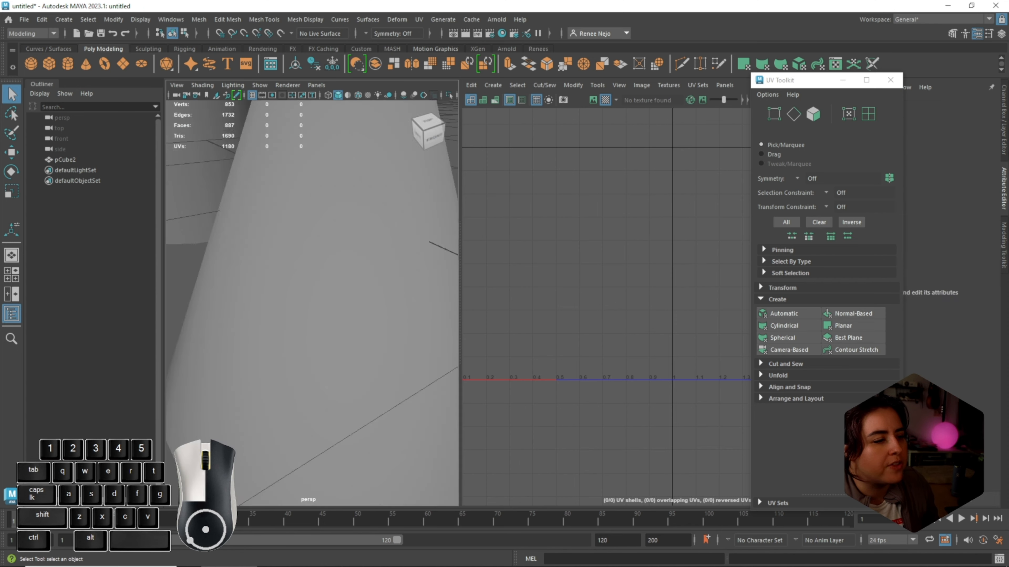
click(317, 275)
alt+drag(318, 274, 362, 276)
scroll(324, 272, down, 6)
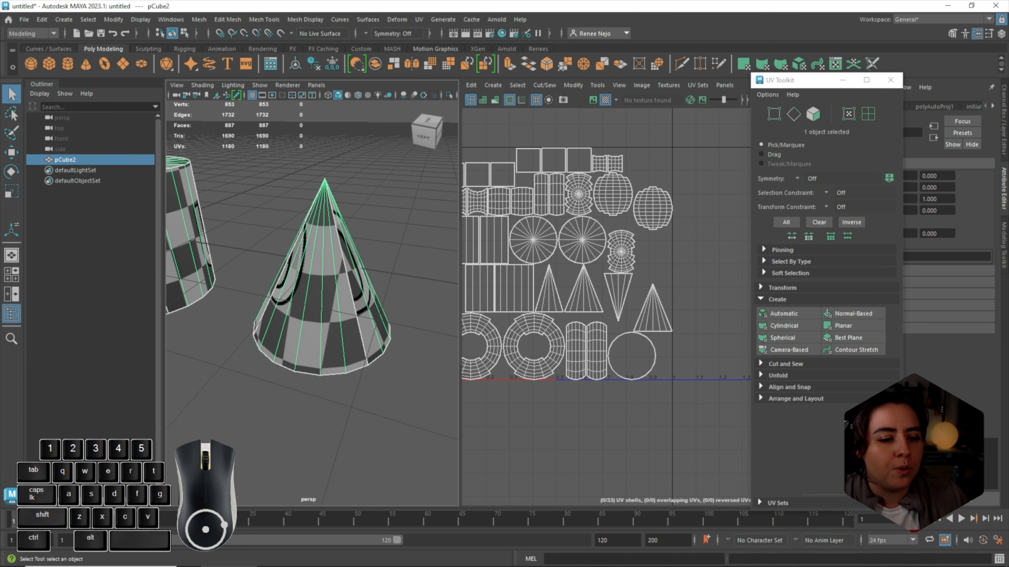
Select the circular one-face shell in the UV layout and look for its matching face on the mesh
scroll(655, 374, down, 2)
right_drag(691, 388, 679, 413)
drag(674, 390, 613, 352)
click(634, 356)
scroll(312, 304, down, 3)
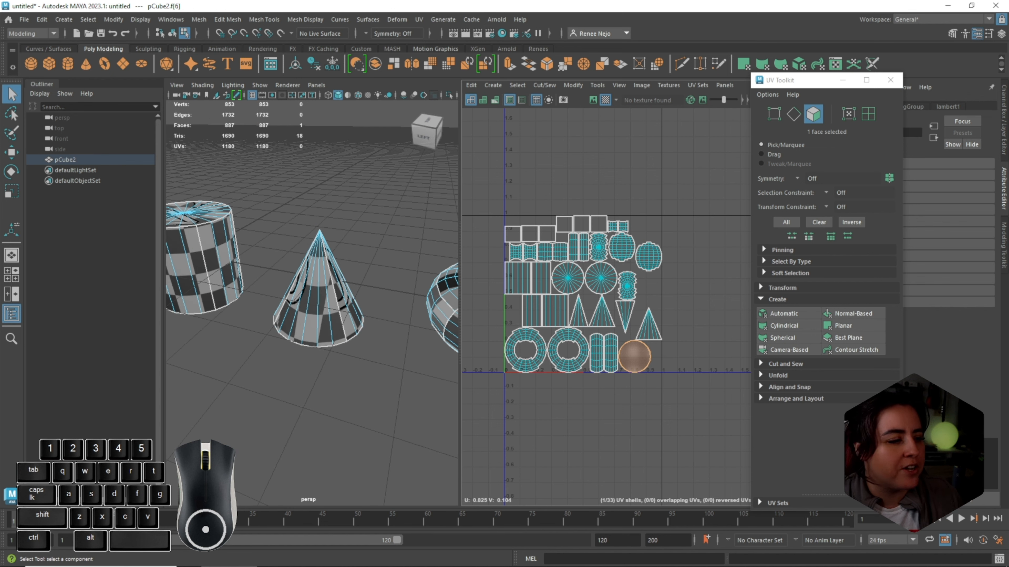
mouse_move(312, 304)
alt+mouse_down()
mouse_move(329, 246)
mouse_move(354, 216)
mouse_move(323, 296)
mouse_move(301, 299)
alt+mouse_up()
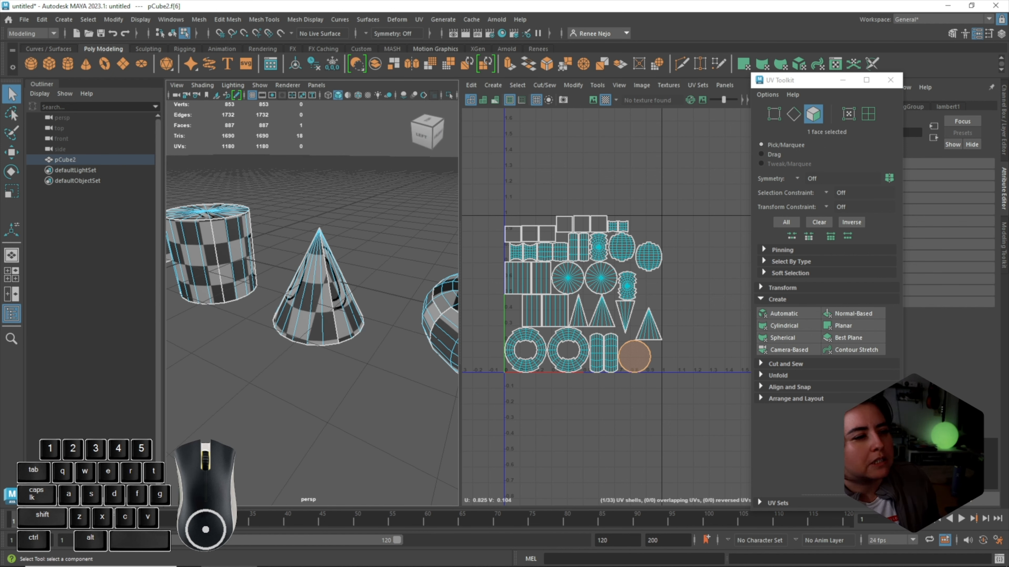
scroll(552, 326, up, 3)
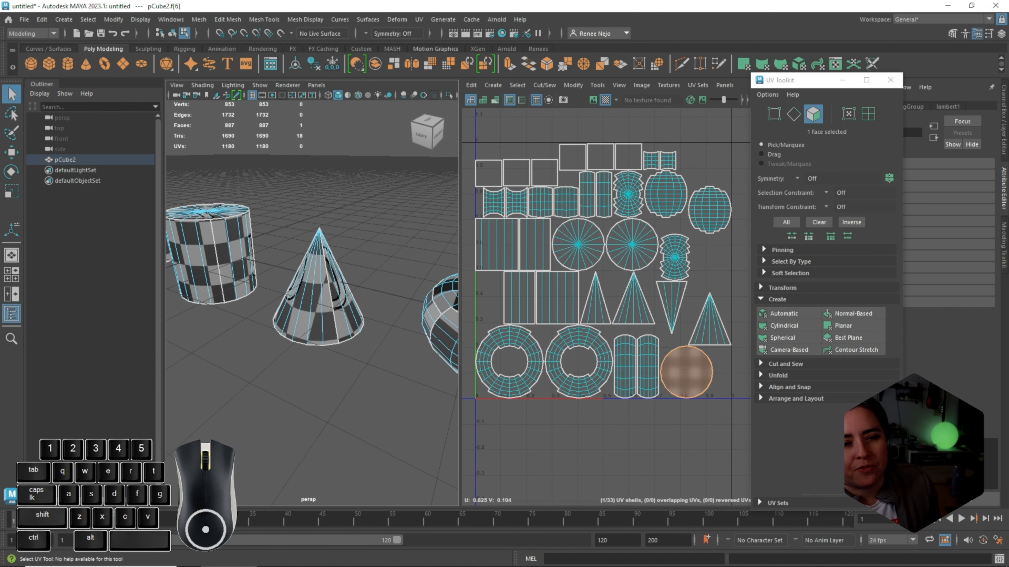
scroll(702, 306, down, 1)
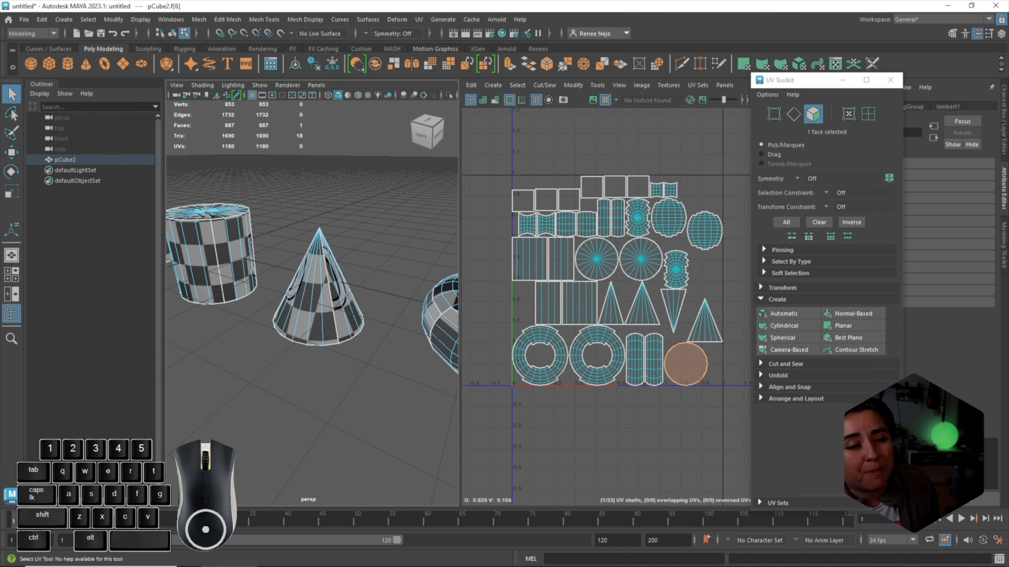
alt+middle_drag(344, 286, 411, 285)
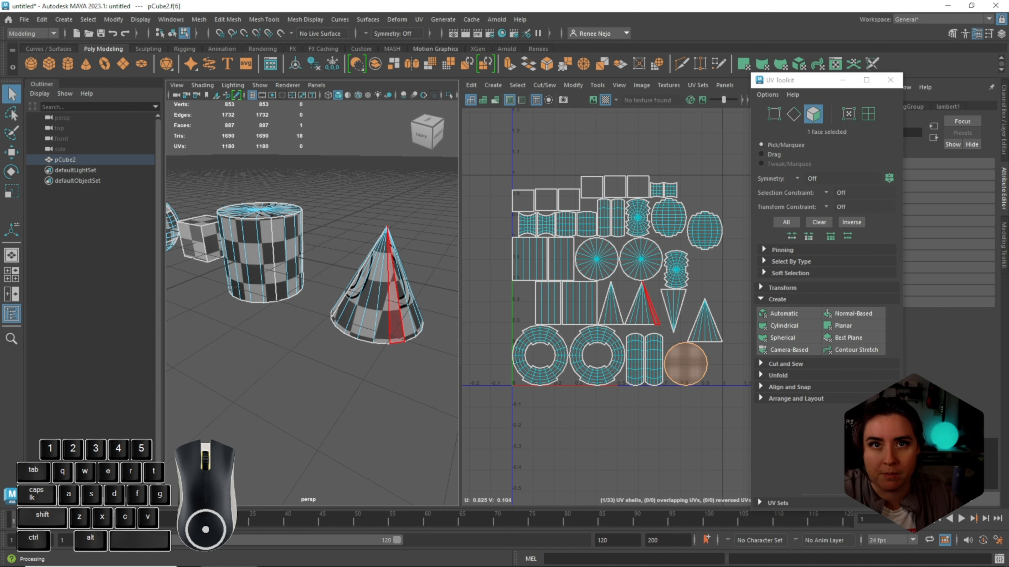
Clear the selection, reselect the circular shell and inspect the matching face on the cone's underside
click(736, 338)
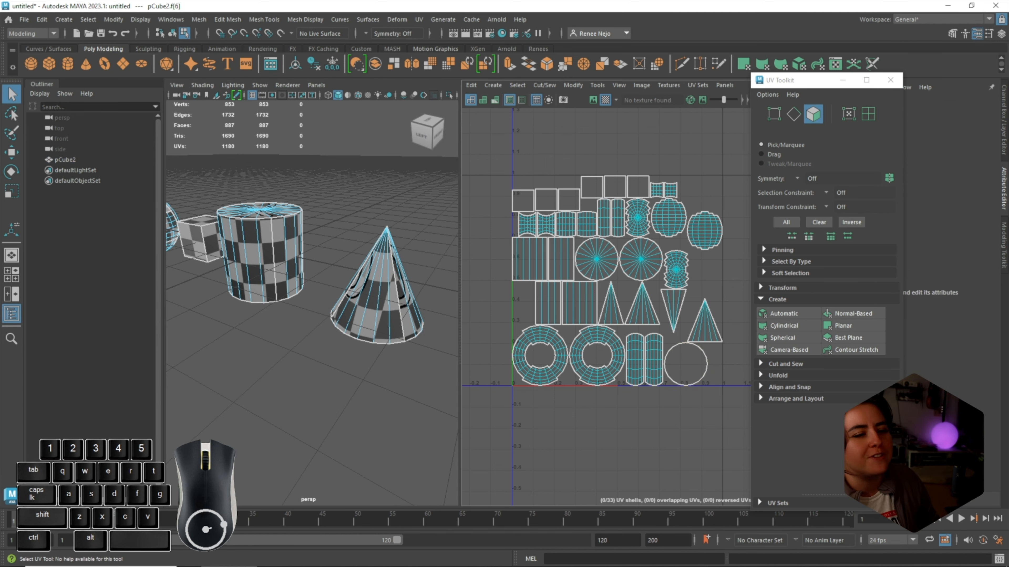
scroll(695, 359, up, 4)
click(695, 359)
alt+drag(317, 338, 302, 215)
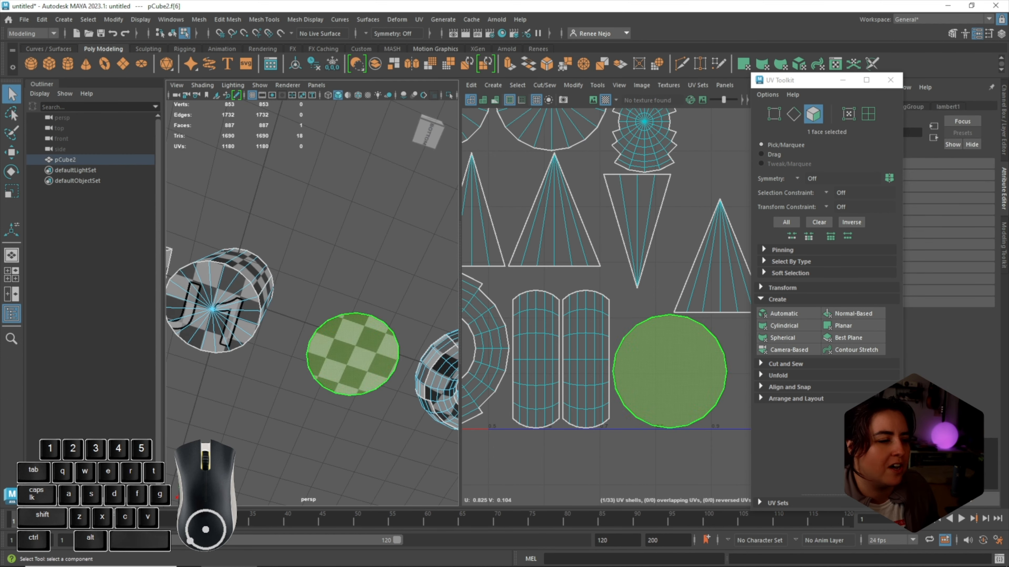
scroll(312, 304, up, 4)
alt+middle_drag(357, 398, 318, 254)
alt+drag(317, 254, 199, 314)
scroll(391, 338, down, 8)
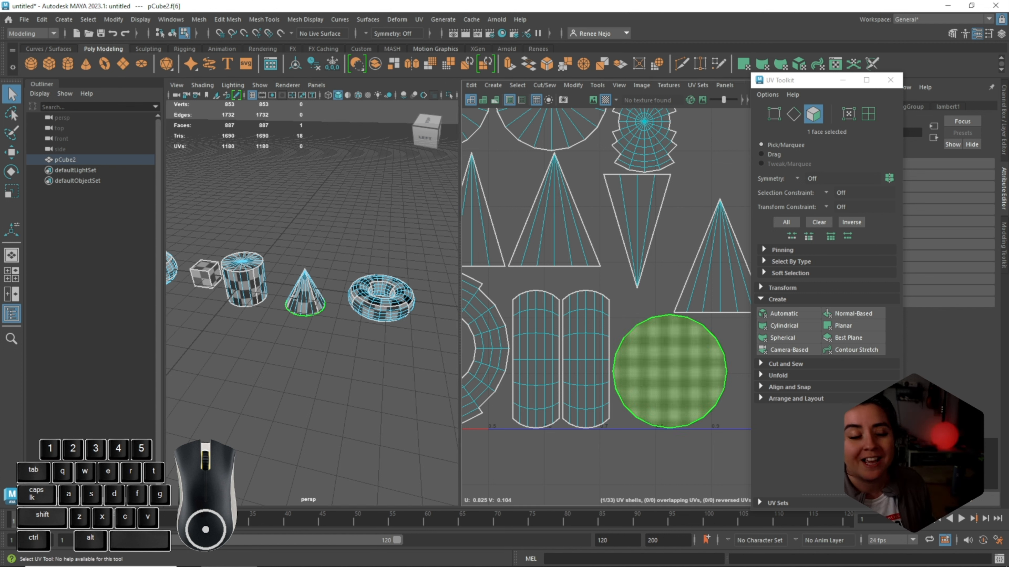
Delete the UVs of the cone's circular base face
alt+drag(302, 294, 302, 199)
alt+scroll(302, 239, up, 5)
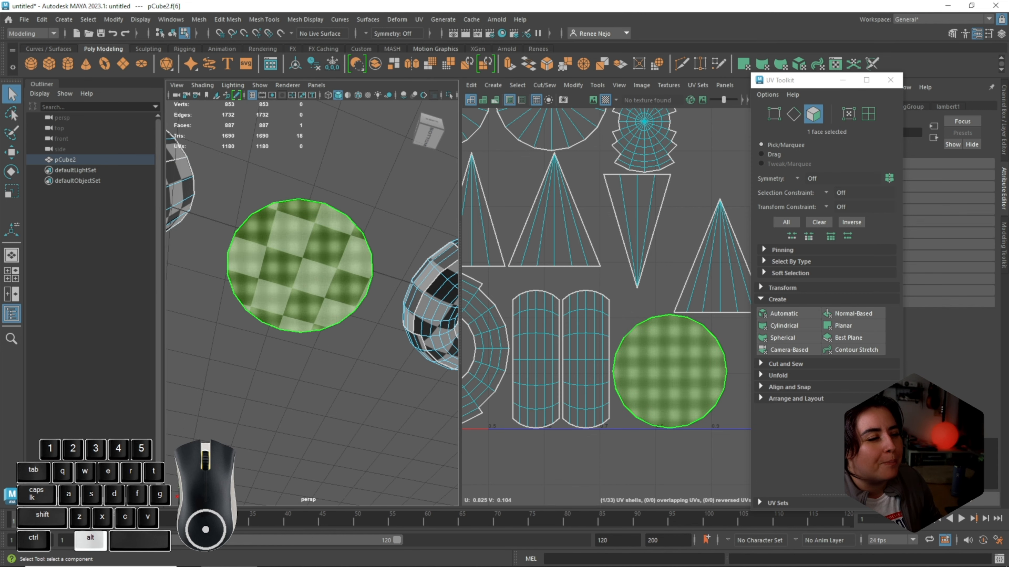
alt+middle_drag(300, 265, 253, 332)
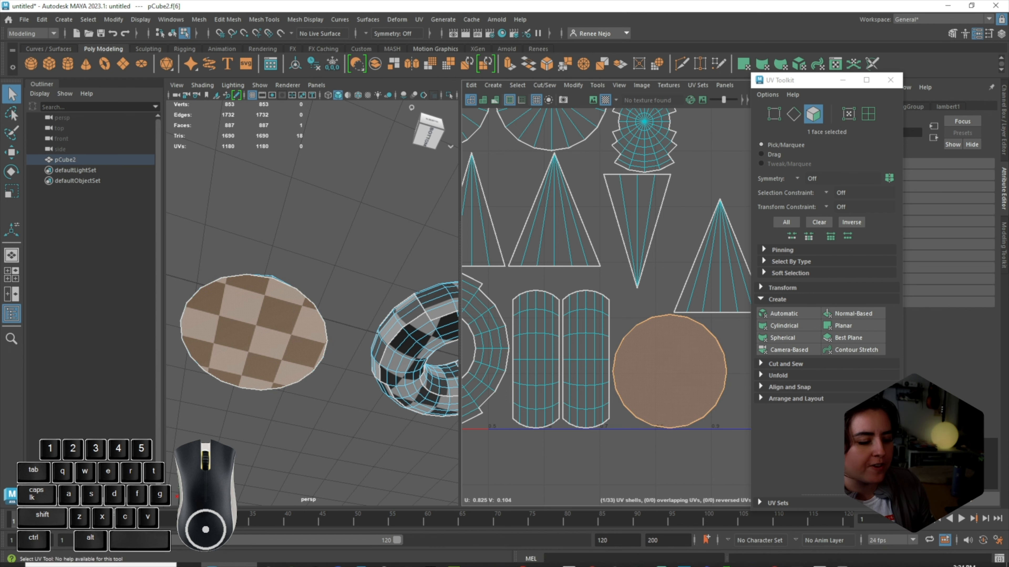
key(Delete)
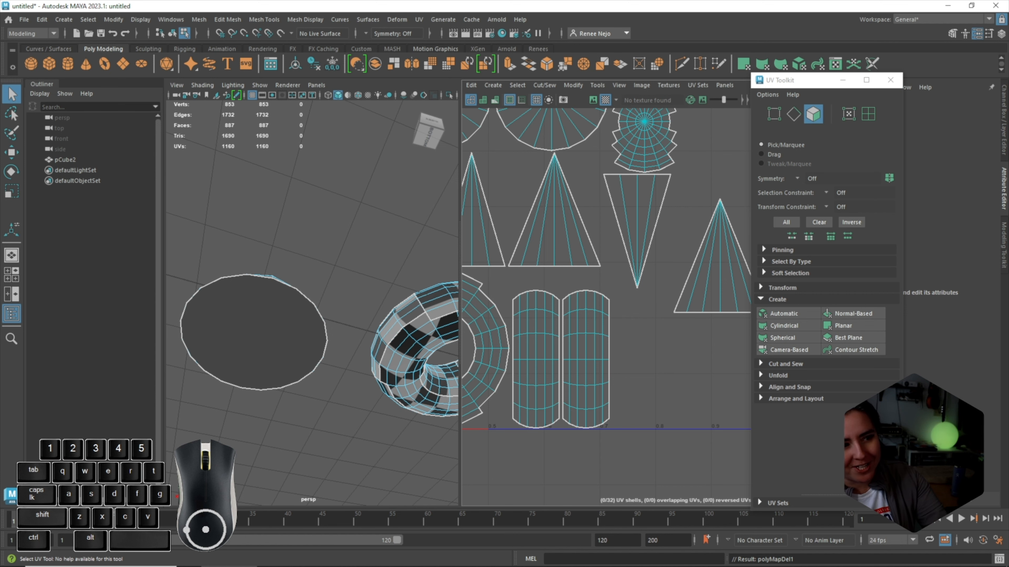
Select the cone's base face in the viewport and look for a corresponding shell in the UV layout
click(254, 332)
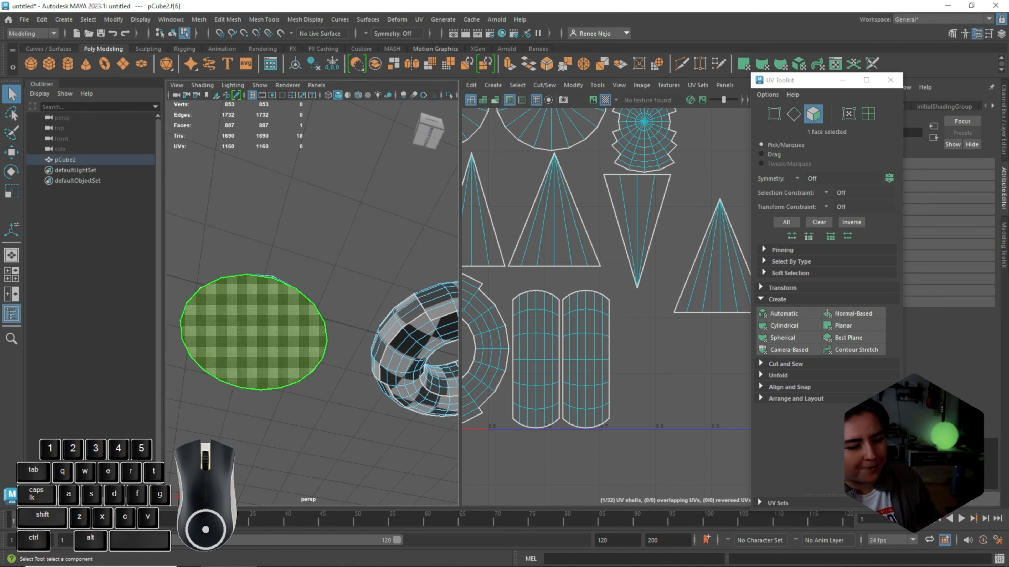
mouse_move(254, 326)
alt+mouse_down()
mouse_move(262, 389)
mouse_move(250, 310)
alt+mouse_up()
right_drag(274, 268, 274, 342)
alt+drag(274, 342, 255, 317)
click(254, 317)
scroll(522, 330, down, 1)
alt+middle_drag(523, 325, 594, 346)
mouse_move(270, 349)
alt+mouse_down()
mouse_move(260, 264)
mouse_move(260, 338)
mouse_move(268, 334)
alt+mouse_up()
click(260, 264)
alt+click(260, 264)
alt+scroll(312, 303, down, 5)
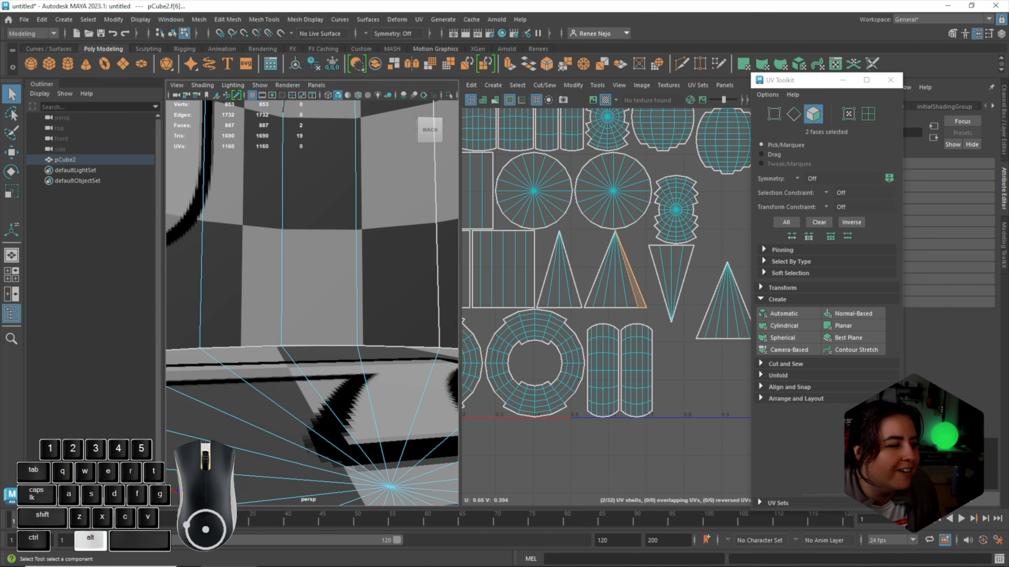
Frame the cone, select only its base face and check the UV area around the origin for a shell
key(f)
scroll(312, 303, down, 8)
alt+drag(312, 303, 311, 214)
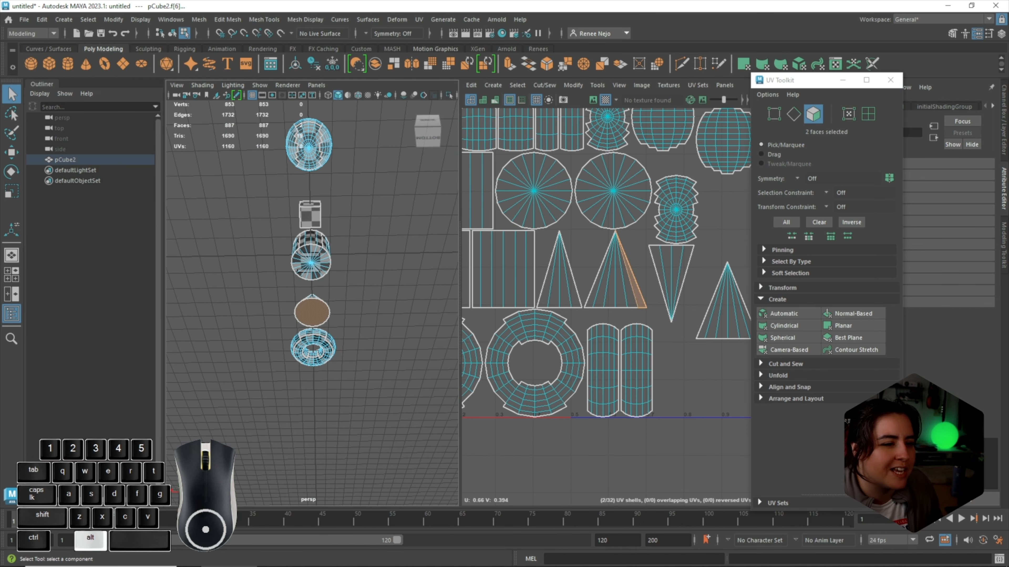
alt+right_drag(312, 310, 409, 310)
alt+middle_drag(526, 361, 782, 222)
scroll(675, 238, up, 1)
scroll(630, 313, up, 3)
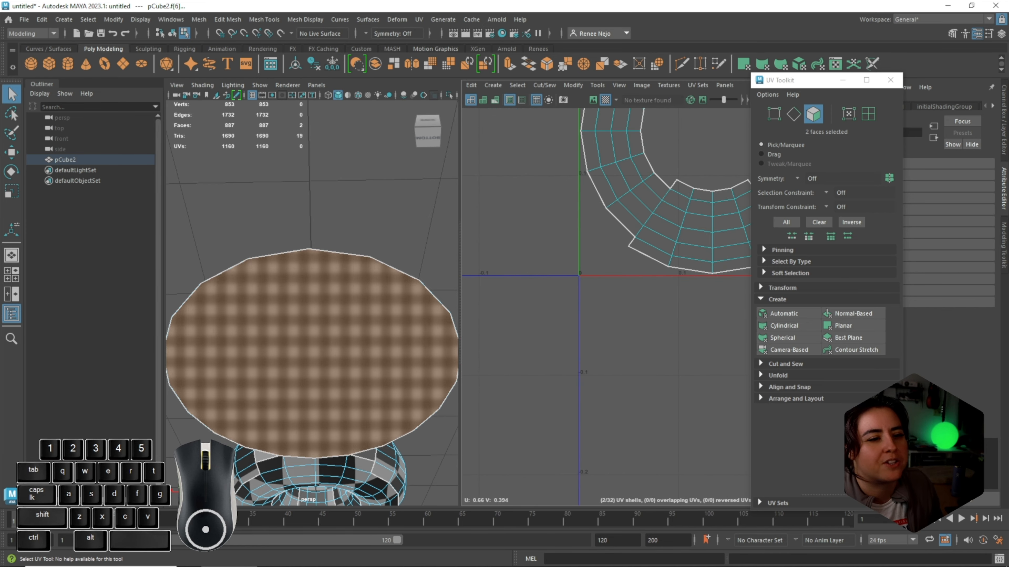
scroll(312, 319, down, 4)
click(311, 338)
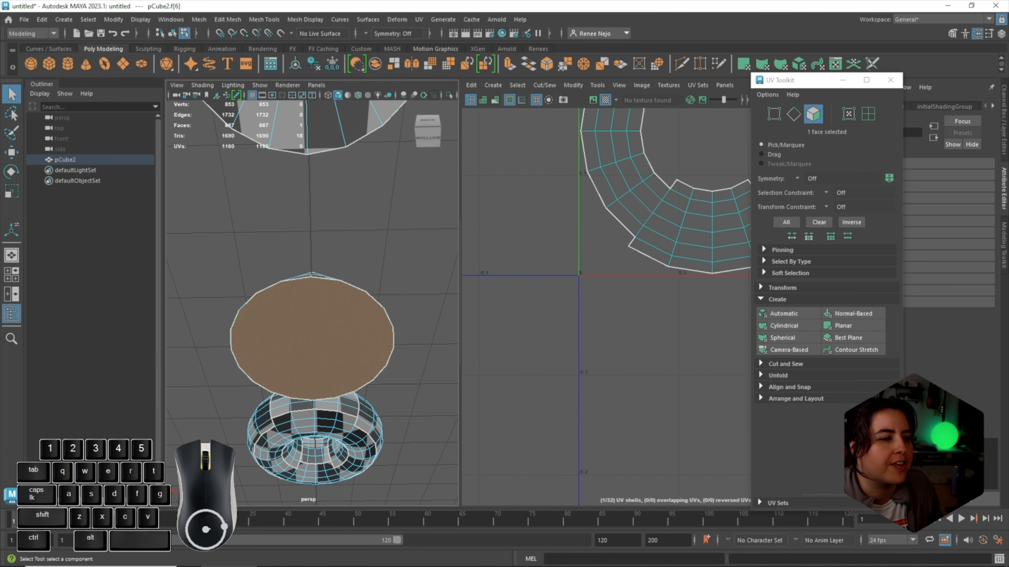
scroll(634, 278, down, 2)
alt+middle_drag(640, 278, 513, 318)
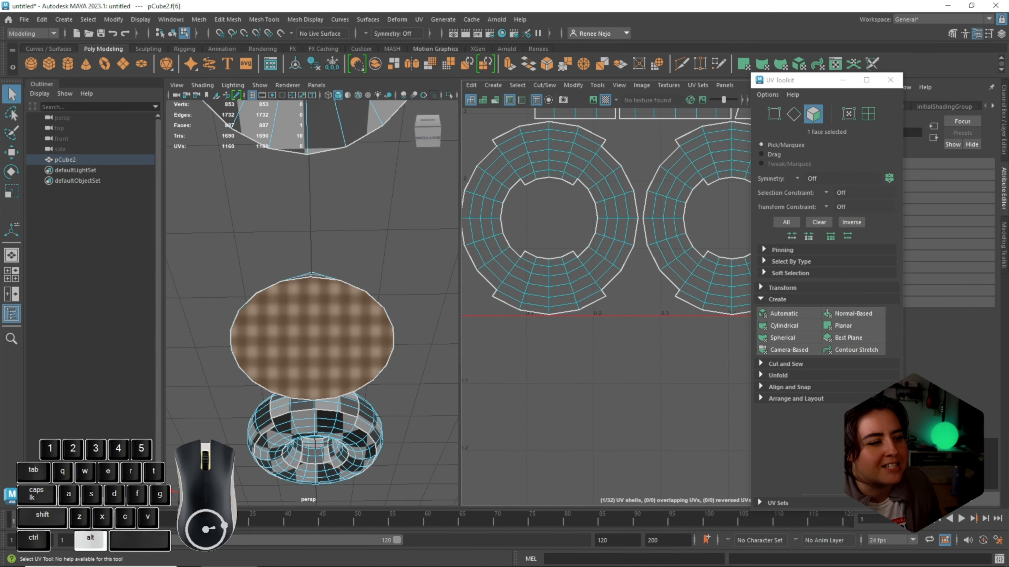
mouse_move(338, 246)
alt+mouse_down()
mouse_move(284, 342)
mouse_move(329, 250)
alt+mouse_up()
scroll(592, 326, down, 4)
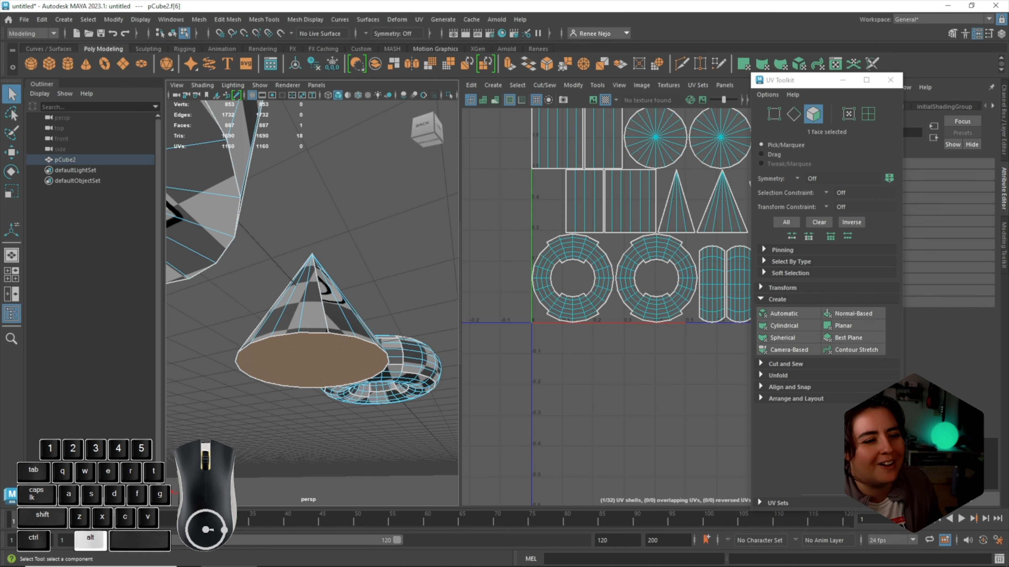
Undo the deletion of the UVs on the cone's base face and examine the restored circular shell against the face
key(ctrl+z)
alt+middle_drag(675, 278, 497, 254)
key(ctrl+z)
key(ctrl+z)
key(ctrl+z)
key(ctrl+z)
key(ctrl+z)
key(ctrl+z)
key(ctrl+z)
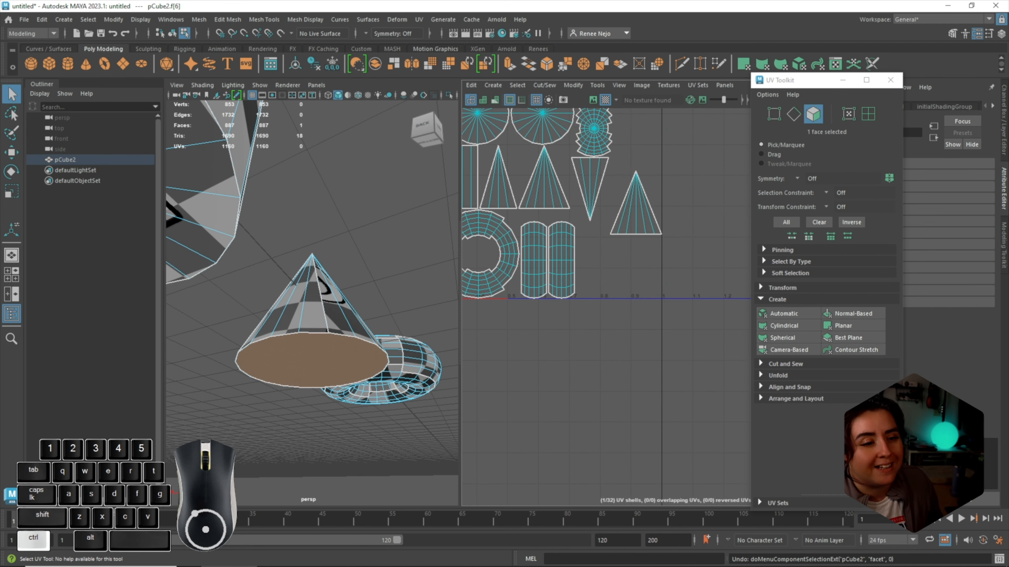
alt+middle_drag(604, 278, 640, 266)
mouse_move(338, 247)
alt+middle_down()
mouse_move(371, 250)
mouse_move(379, 264)
mouse_move(332, 243)
alt+middle_up()
alt+drag(333, 243, 359, 175)
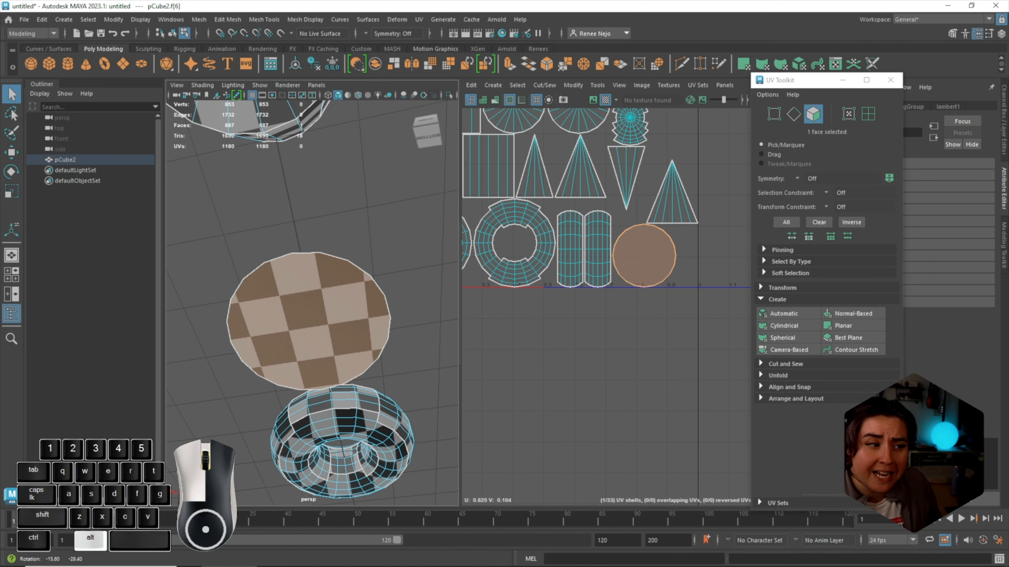
Delete the cone's circular base face from the mesh and inspect the open underside
key(Delete)
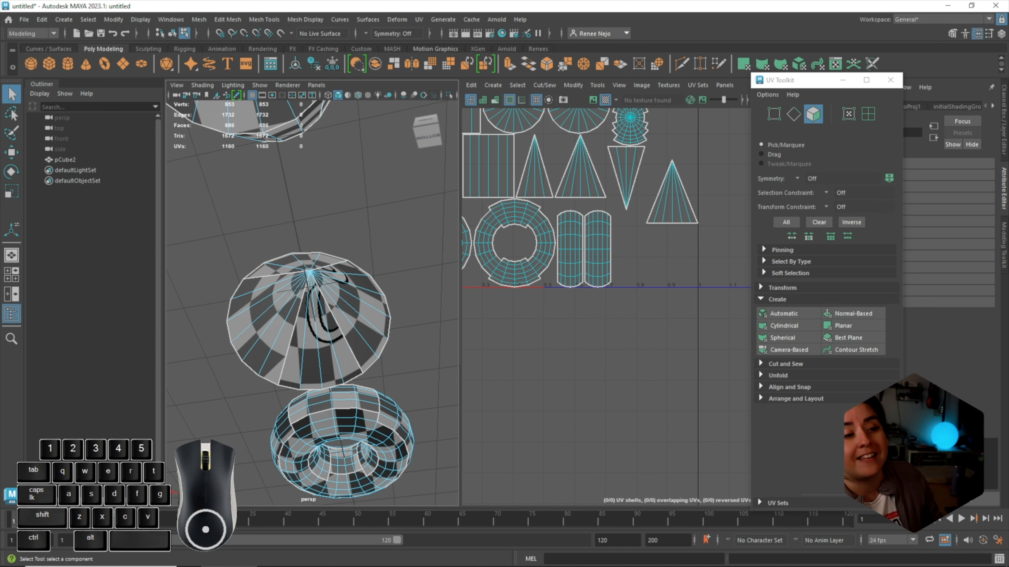
alt+drag(281, 134, 252, 201)
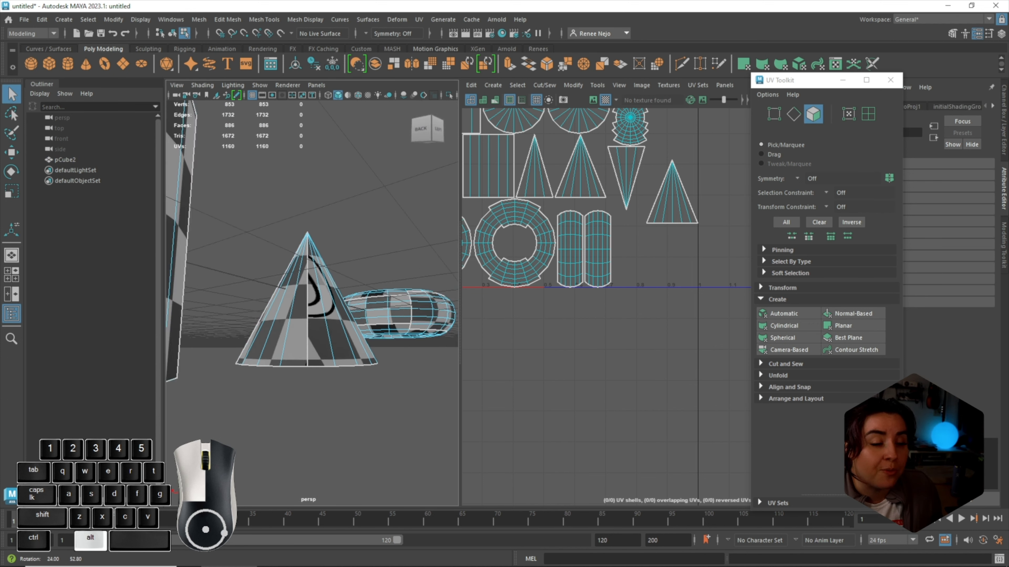
alt+drag(346, 250, 334, 293)
Turn off the checker display and select the border edge loop around the cone's open base
click(604, 100)
alt+middle_drag(333, 293, 394, 269)
right_drag(394, 268, 393, 238)
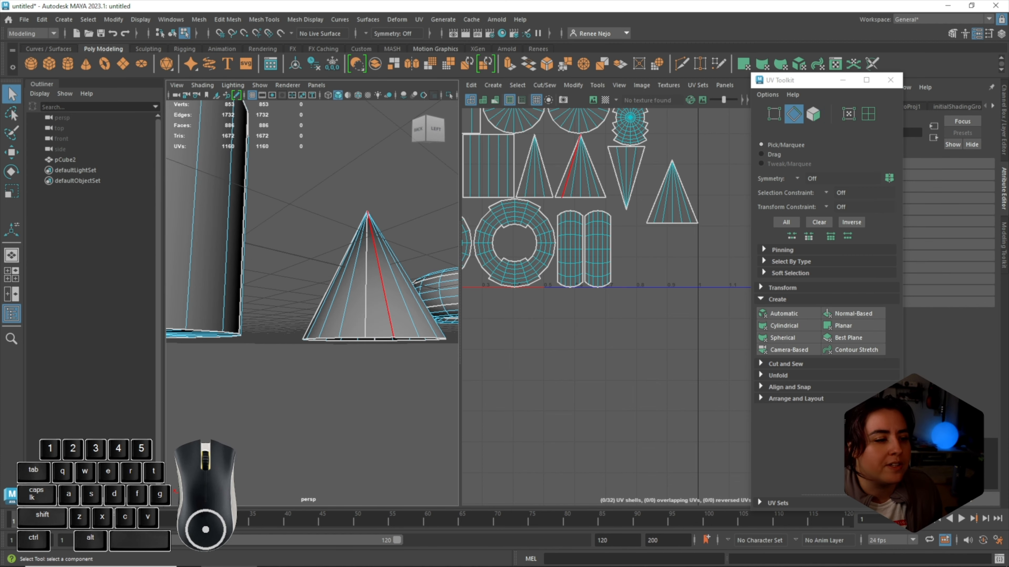
double_click(382, 340)
alt+drag(382, 339, 355, 280)
Extrude the cone's open border edges inward and merge them to the center to close the base
key(e)
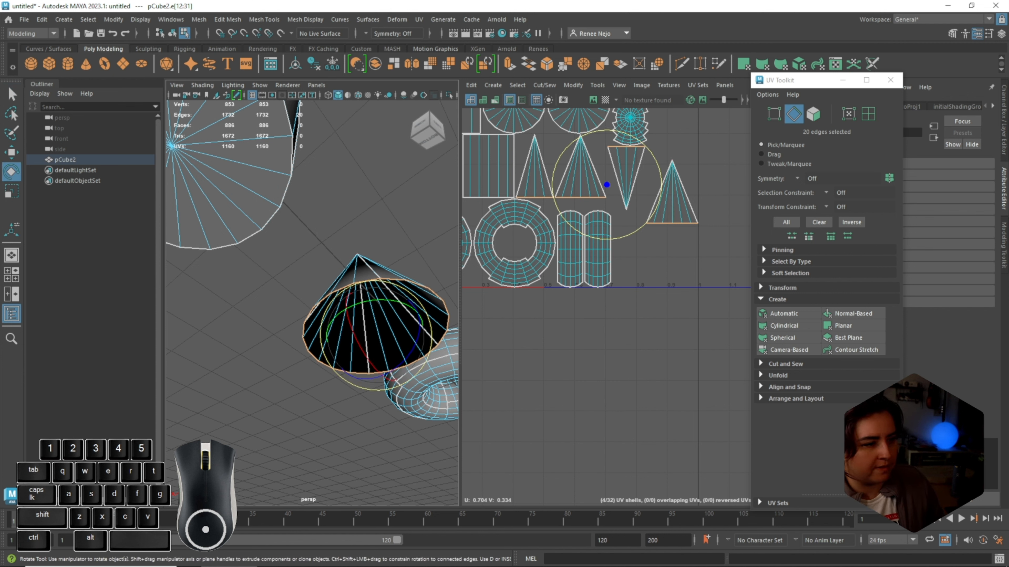
key(t)
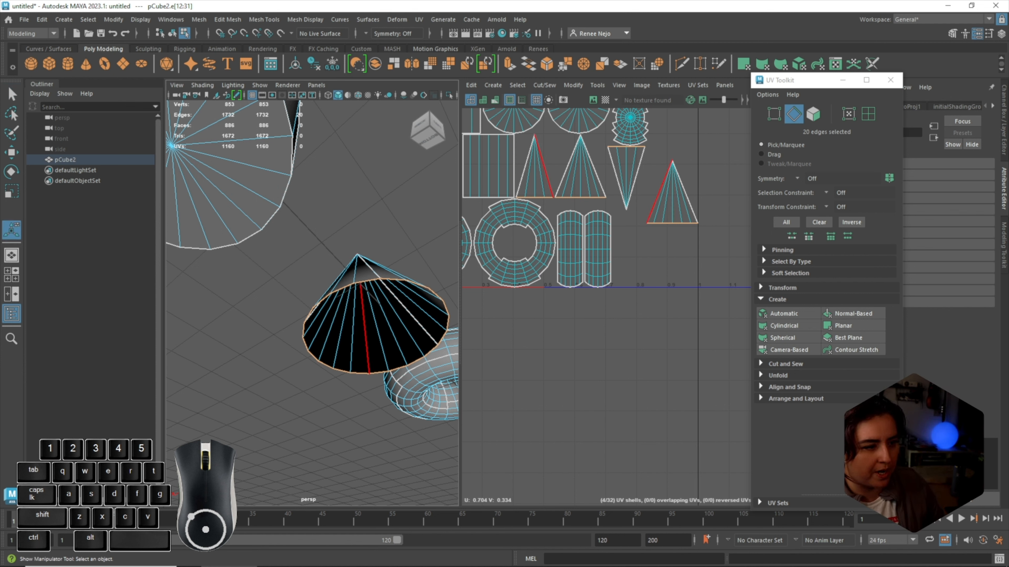
key(r)
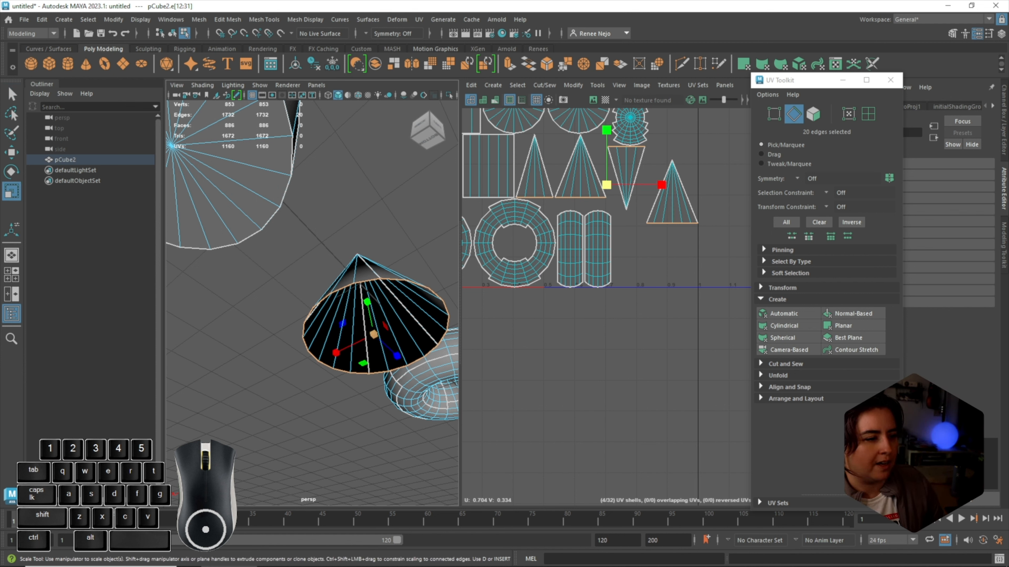
shift+drag(373, 334, 348, 335)
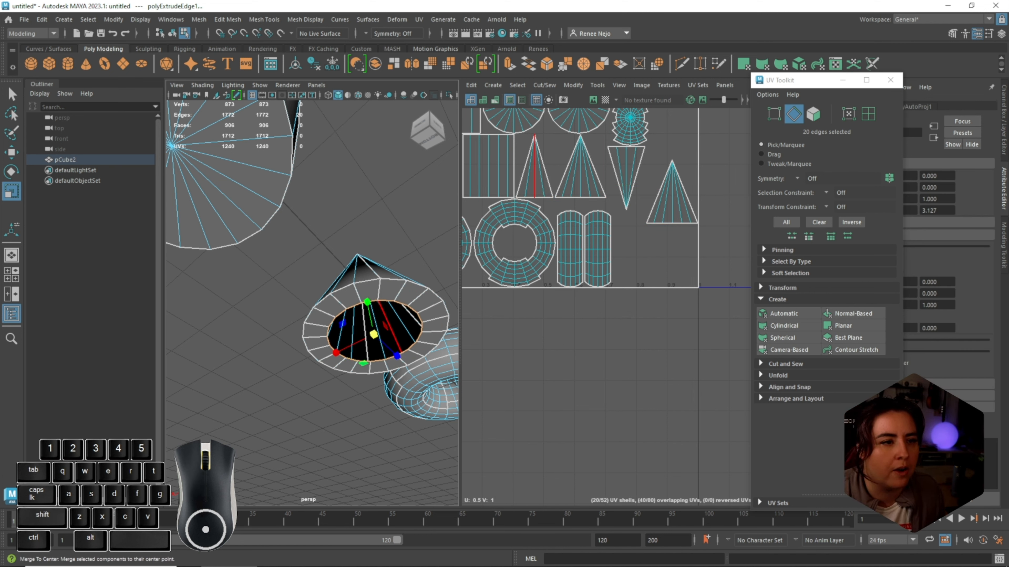
alt+drag(357, 314, 359, 377)
scroll(689, 296, down, 5)
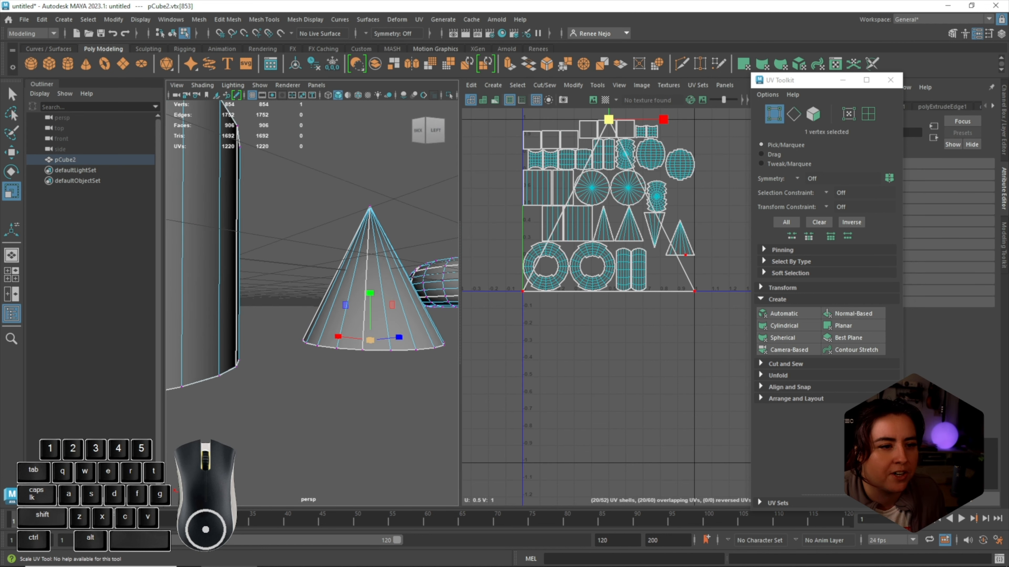
Select the large triangular UV shells stacked over the layout to identify the cone's new base faces
right_drag(668, 279, 679, 322)
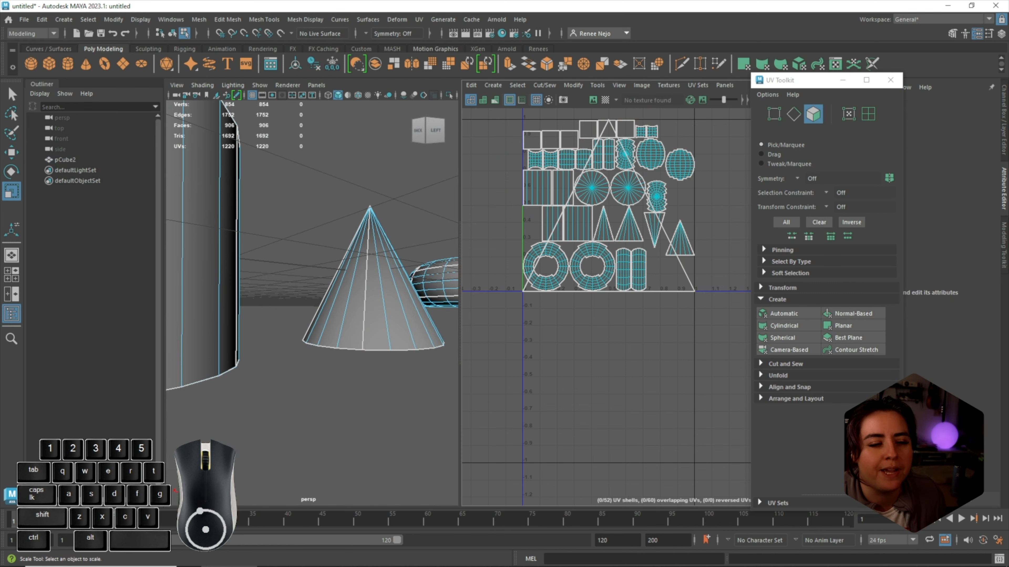
click(665, 271)
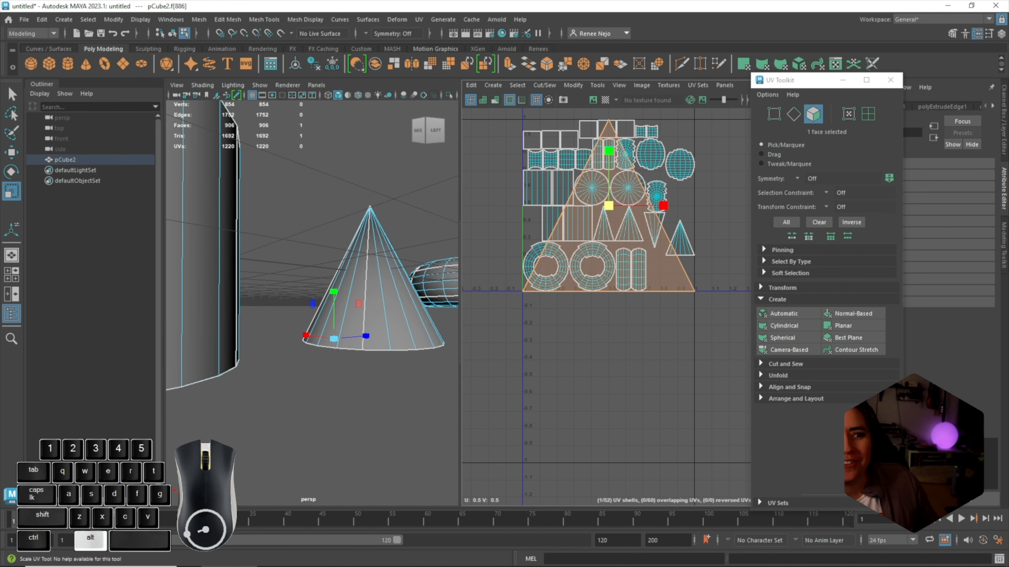
alt+drag(350, 342, 383, 310)
click(702, 311)
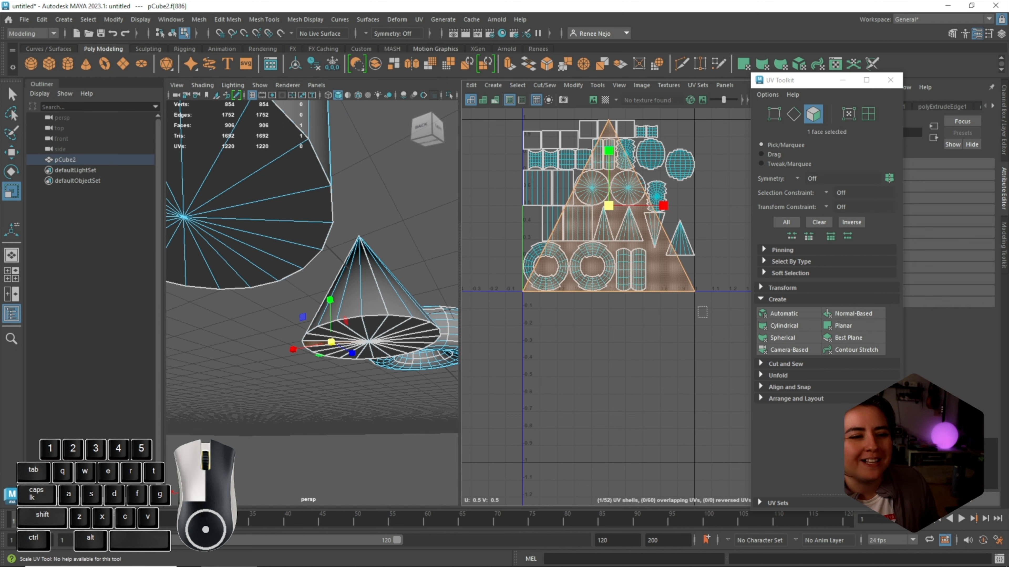
drag(697, 306, 677, 275)
alt+drag(358, 238, 379, 226)
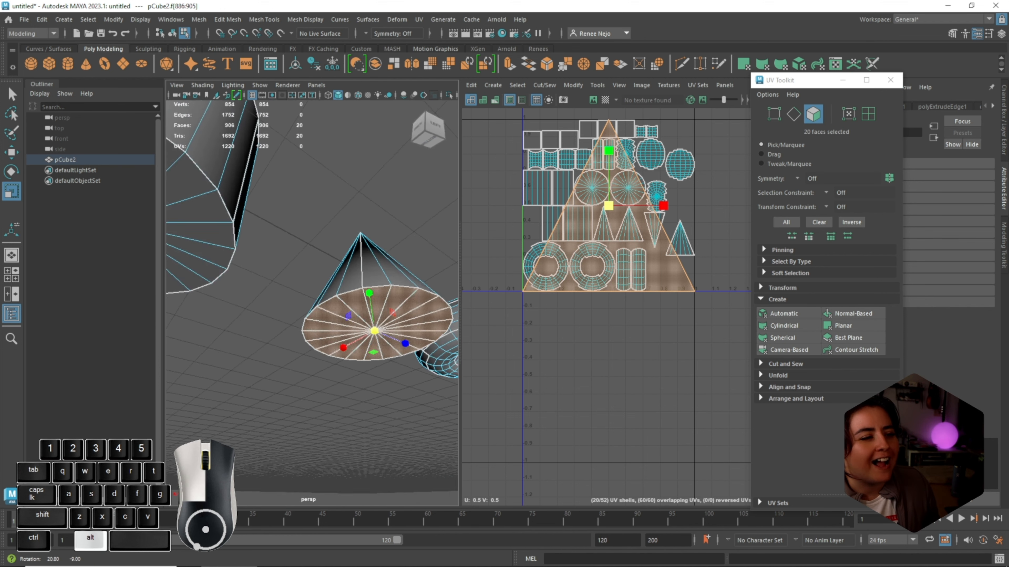
alt+drag(369, 278, 379, 238)
drag(711, 310, 662, 267)
key(w)
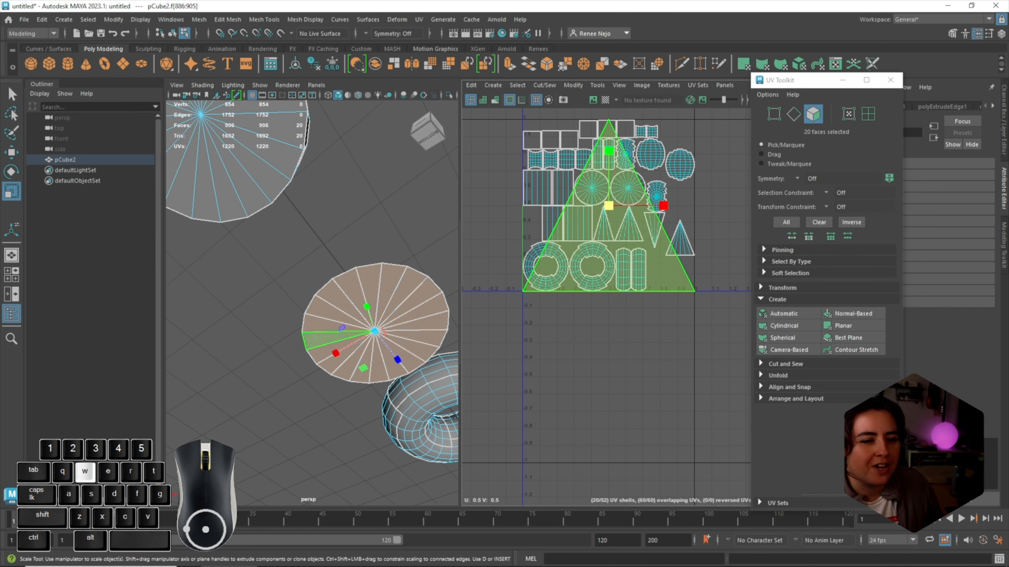
drag(664, 205, 680, 205)
key(ctrl+z)
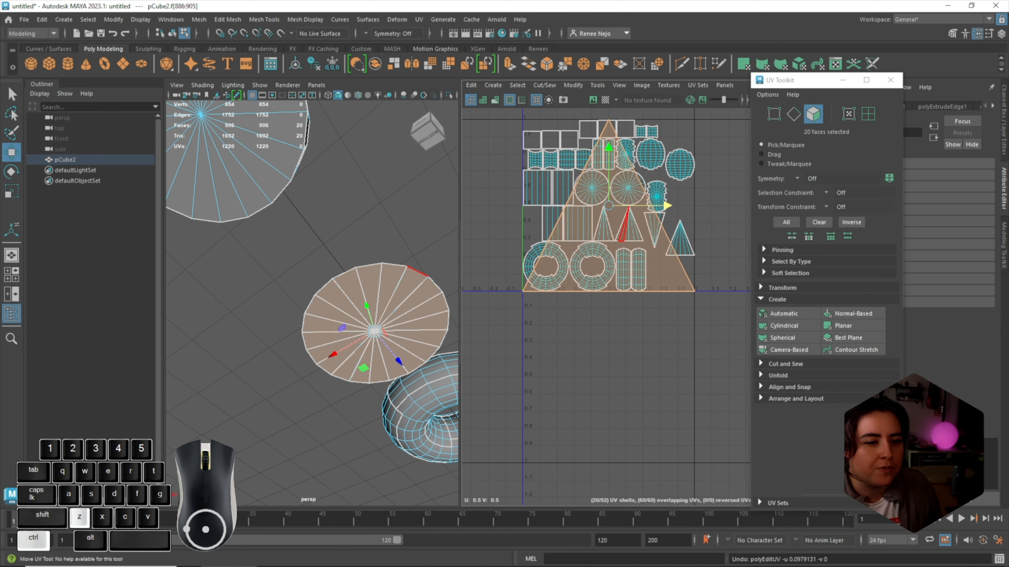
Turn on the checker display and examine up close how it maps onto the cone's base faces
click(605, 100)
alt+right_drag(338, 274, 401, 238)
alt+middle_drag(402, 239, 217, 112)
alt+drag(357, 239, 227, 254)
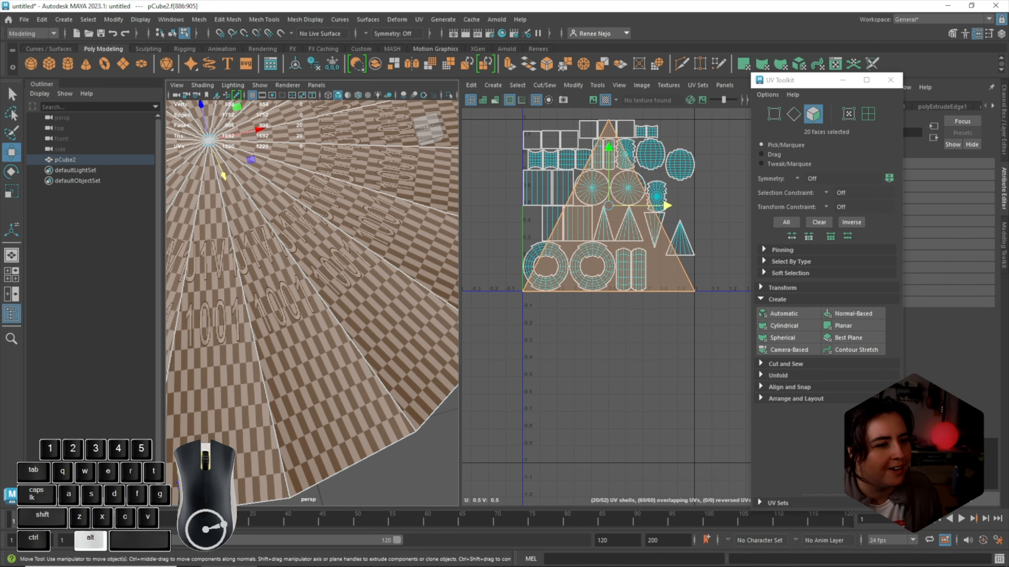
alt+drag(317, 286, 363, 288)
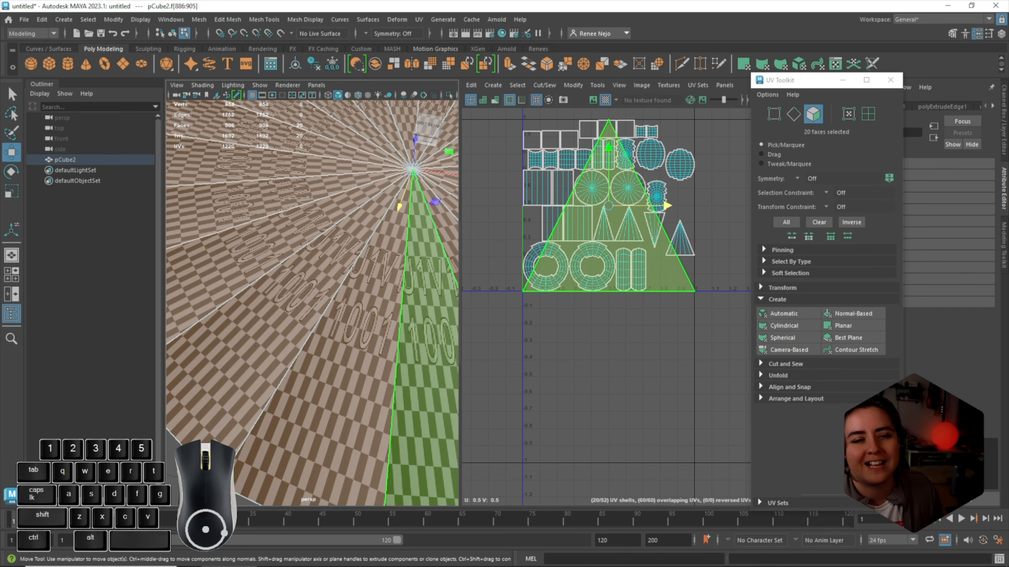
Create UVs for the cone's base faces with the Automatic projection, then shrink the shell and move it to the UV tile's lower-right corner
click(783, 313)
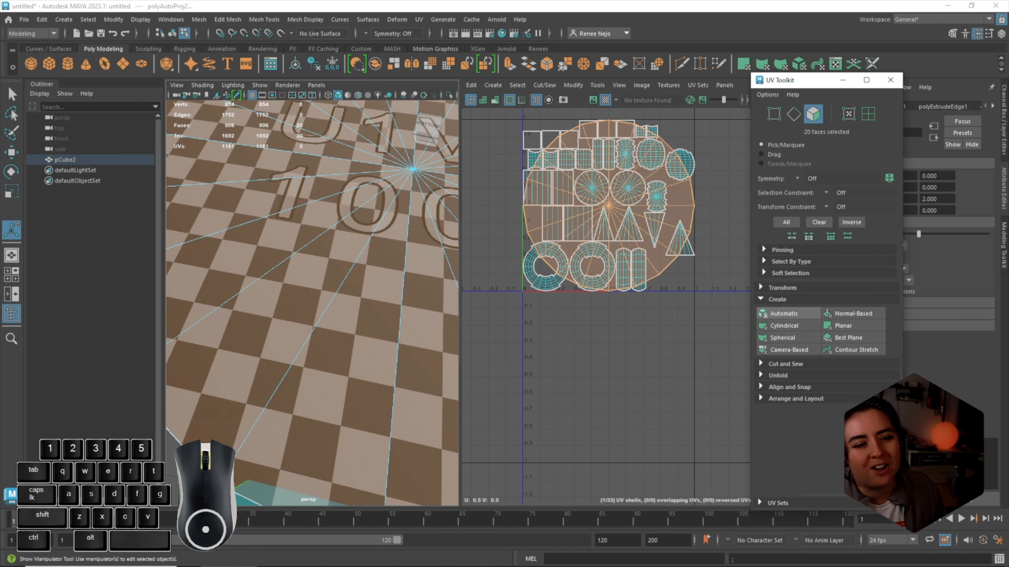
alt+drag(317, 278, 371, 324)
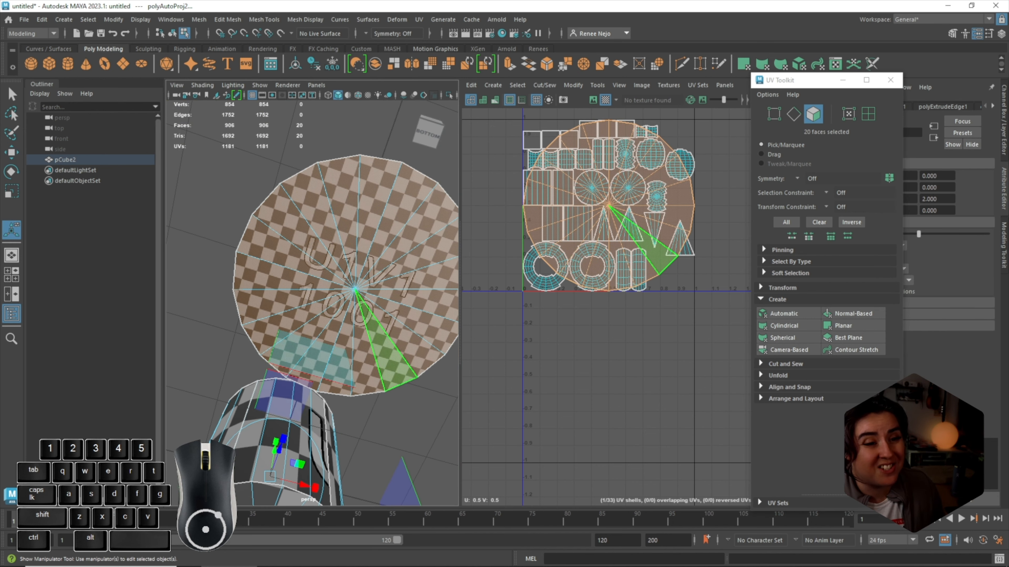
key(r)
drag(609, 205, 667, 282)
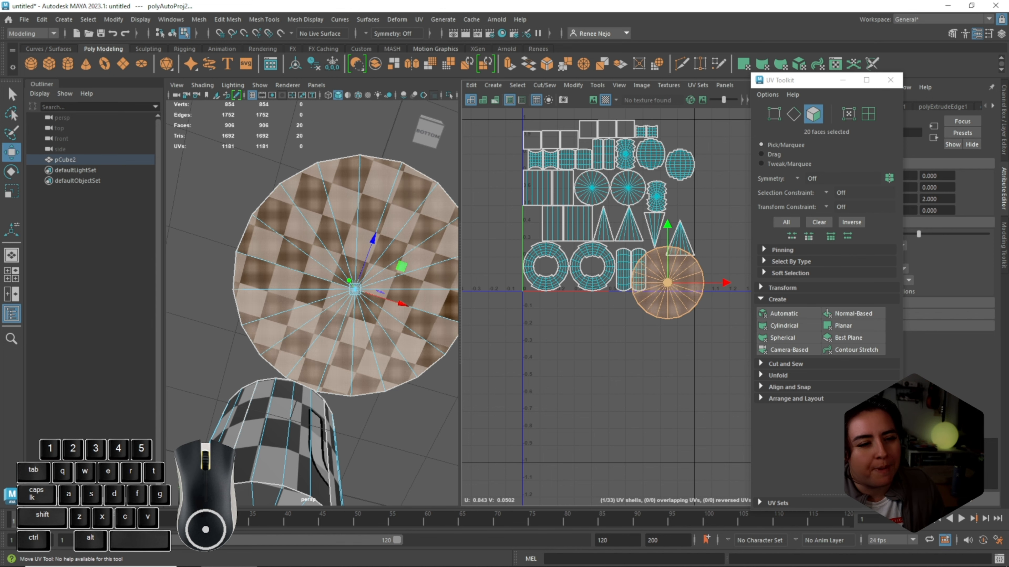
Select all UV shells and create new UVs for the whole mesh with the Automatic projection
key(ctrl+a)
key(ctrl+z)
drag(711, 336, 491, 107)
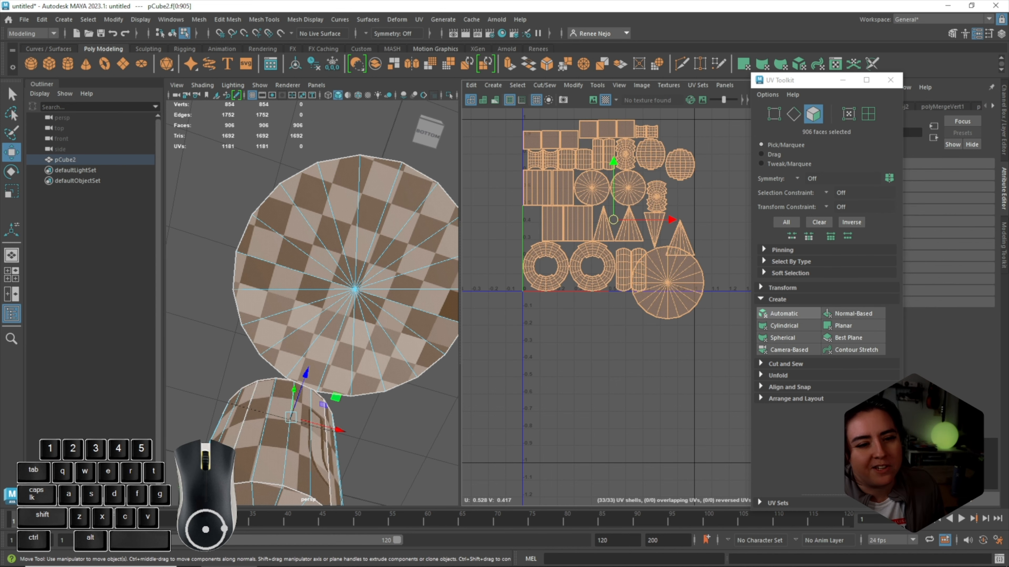
click(783, 314)
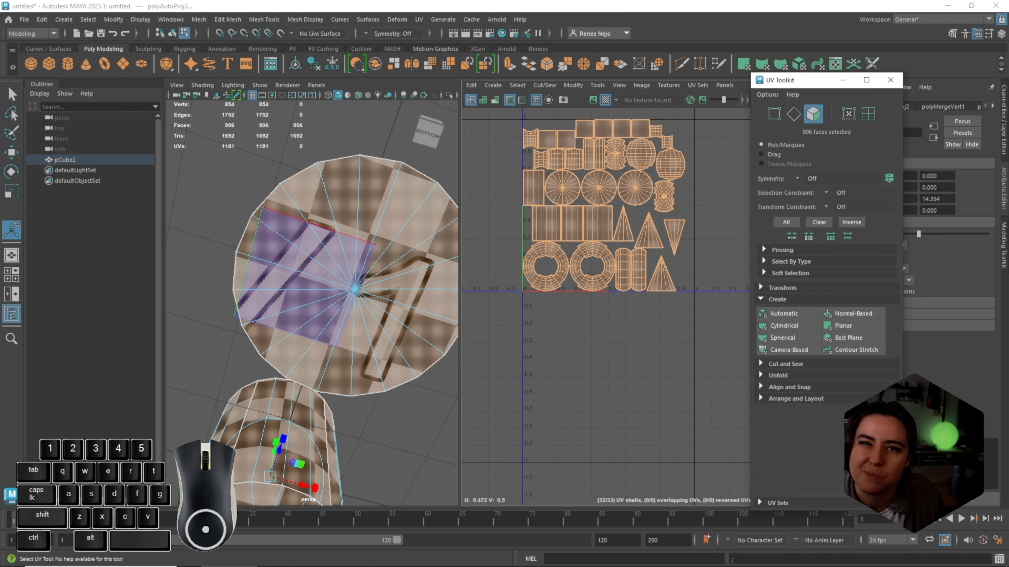
scroll(619, 229, down, 2)
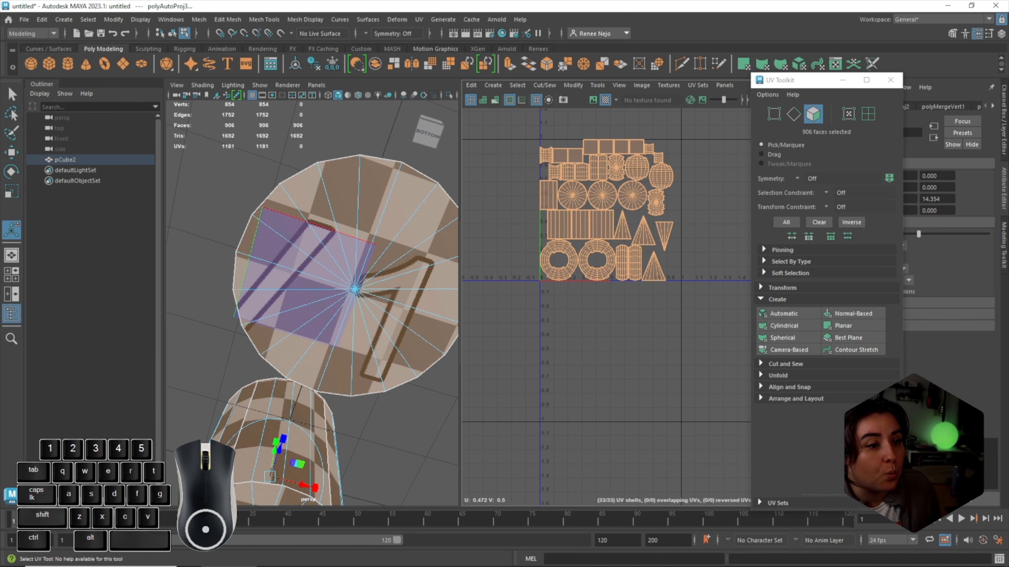
Delete the UVs of the whole mesh and return to object selection mode
drag(700, 337, 489, 112)
key(Delete)
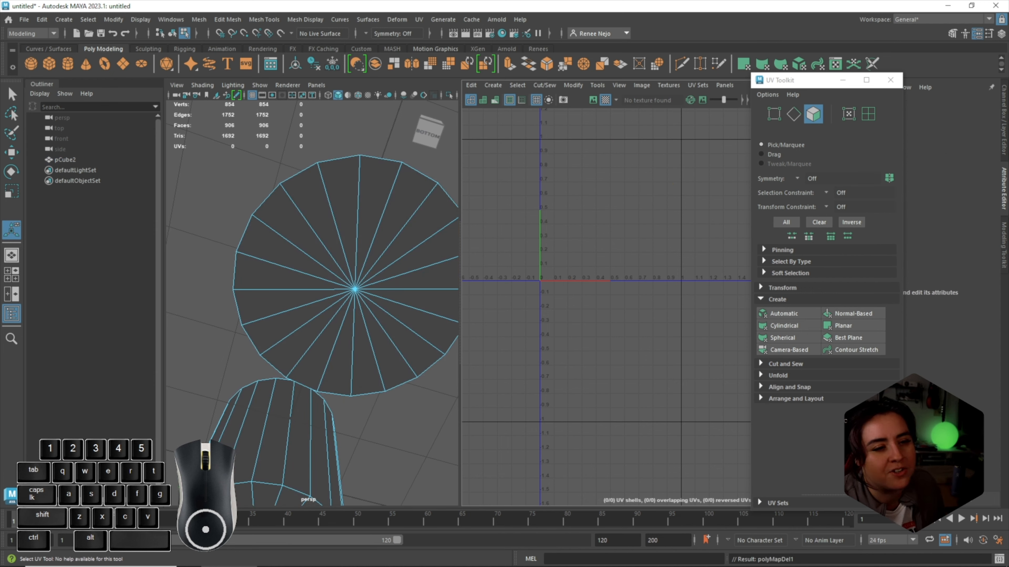
alt+right_drag(358, 290, 277, 290)
alt+drag(302, 238, 199, 350)
click(199, 350)
scroll(312, 303, down, 5)
click(302, 262)
right_drag(325, 268, 376, 253)
Select all faces of the primitives and create their UVs with the Planar projection
alt+drag(318, 318, 358, 278)
scroll(338, 294, up, 5)
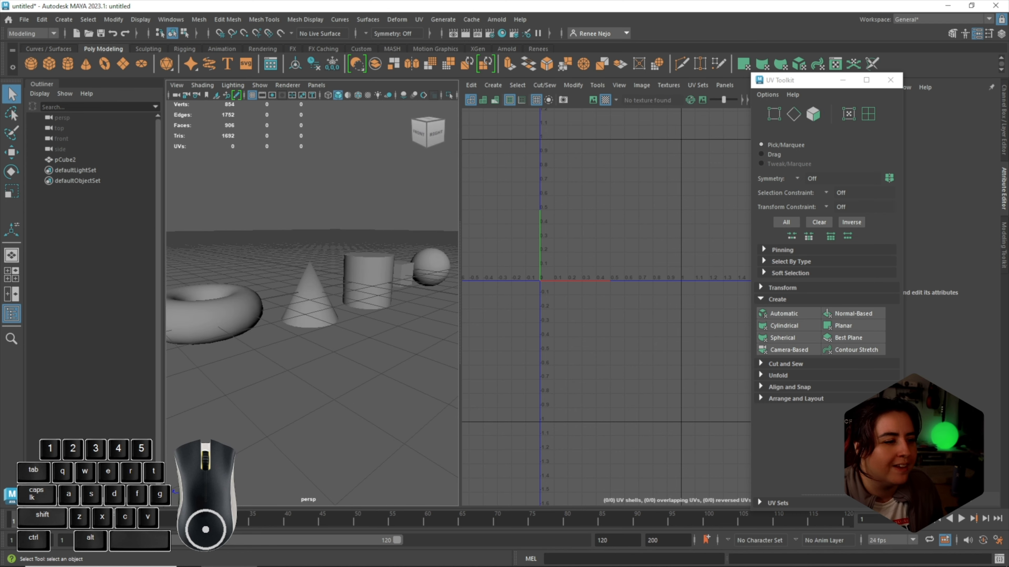
alt+middle_drag(338, 302, 317, 302)
alt+drag(318, 302, 328, 298)
scroll(312, 303, down, 5)
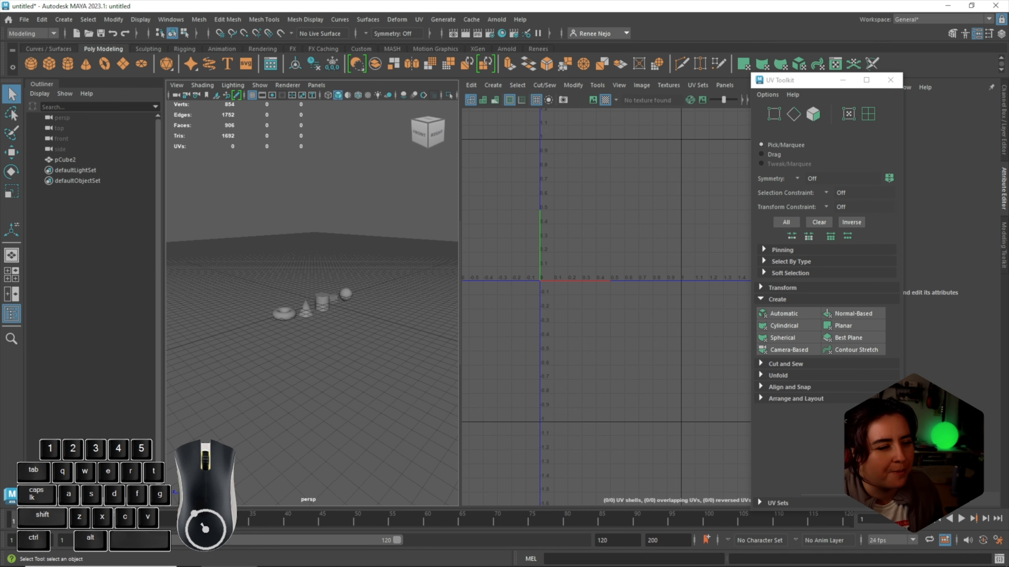
drag(249, 235, 305, 336)
right_drag(320, 267, 320, 296)
drag(249, 232, 403, 346)
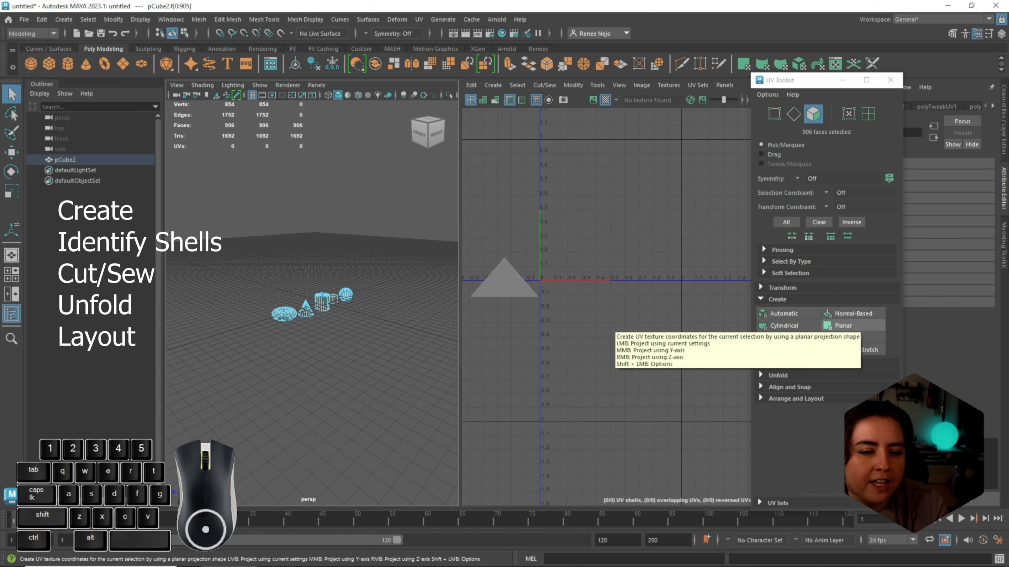
click(836, 326)
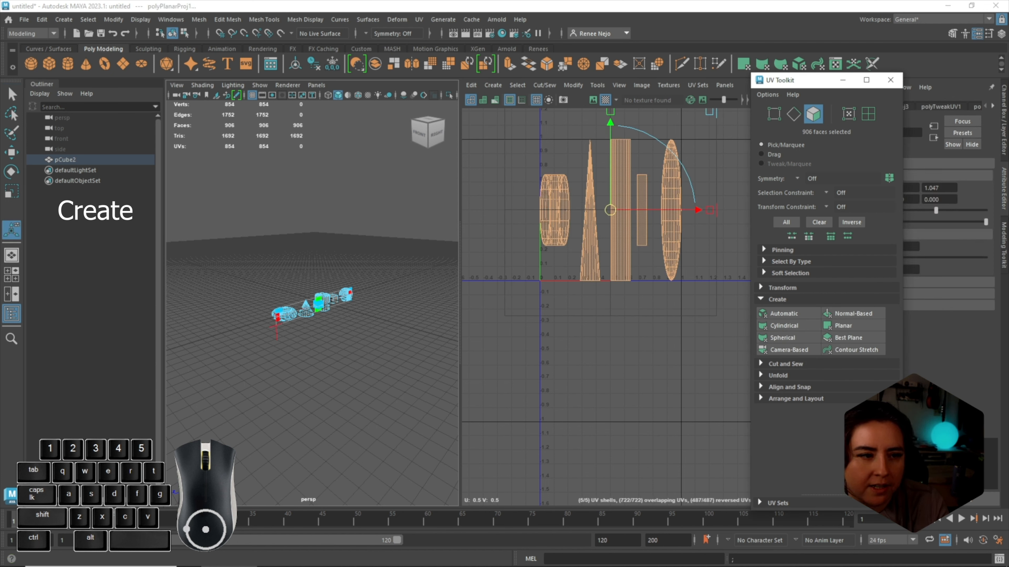
Compare the planar-projected shells with the primitives' side view and examine the checker stretching on the torus and cone
alt+drag(312, 302, 252, 279)
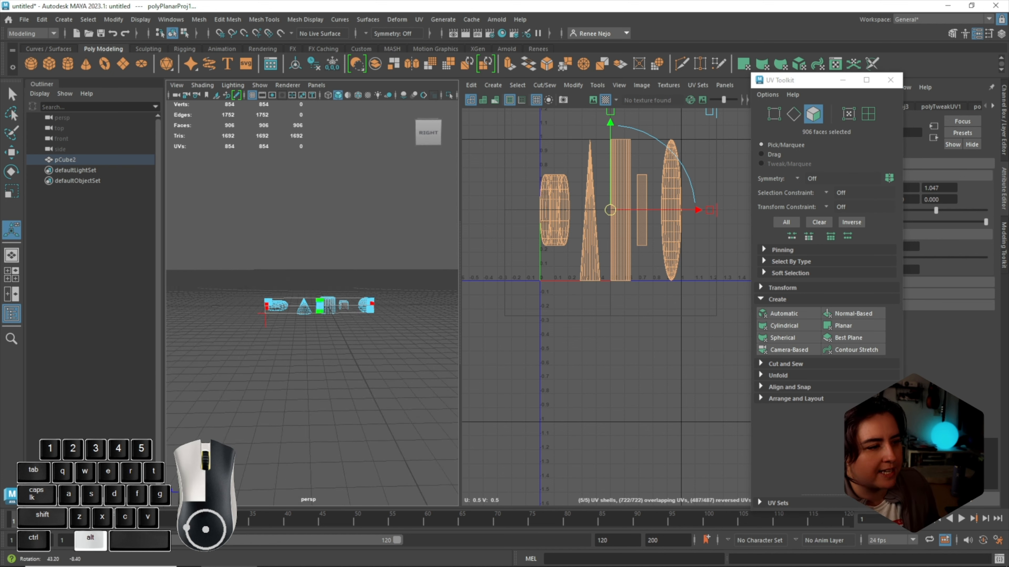
alt+right_drag(278, 310, 349, 310)
alt+middle_drag(596, 238, 603, 302)
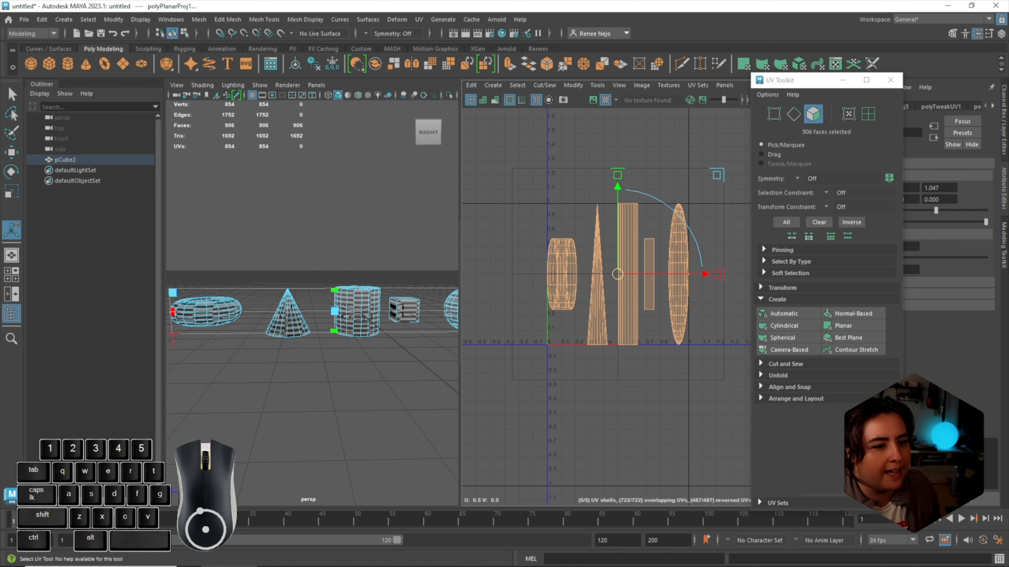
alt+drag(312, 302, 405, 333)
scroll(401, 310, down, 3)
alt+right_drag(405, 334, 441, 334)
alt+right_drag(318, 358, 329, 357)
alt+middle_drag(330, 358, 373, 357)
alt+right_drag(374, 358, 417, 357)
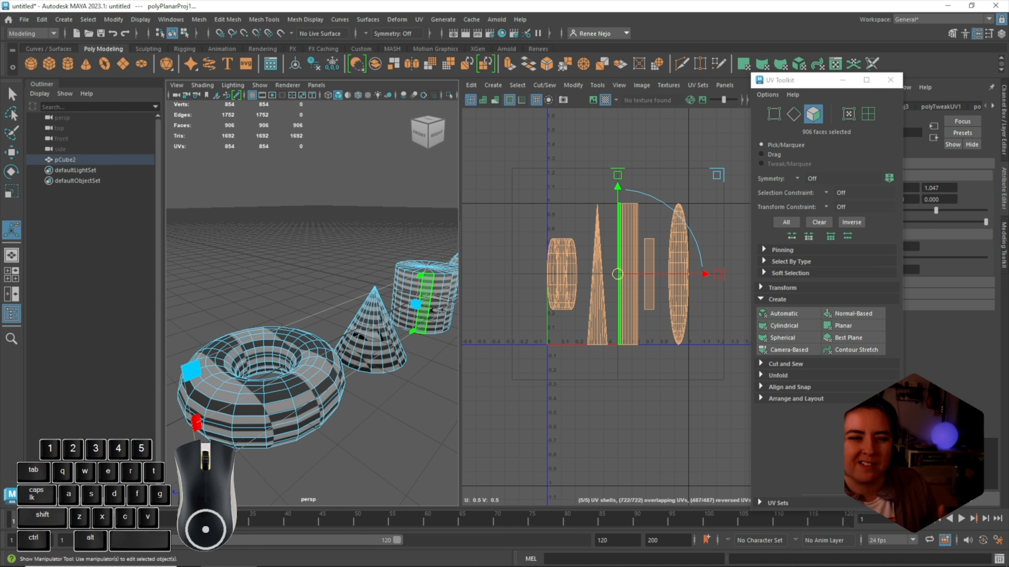
Reduce the planar projection's height in the UV layout until the shells match the primitives' proportions, checking the checker pattern on the cylinder
drag(617, 175, 617, 249)
scroll(608, 289, up, 2)
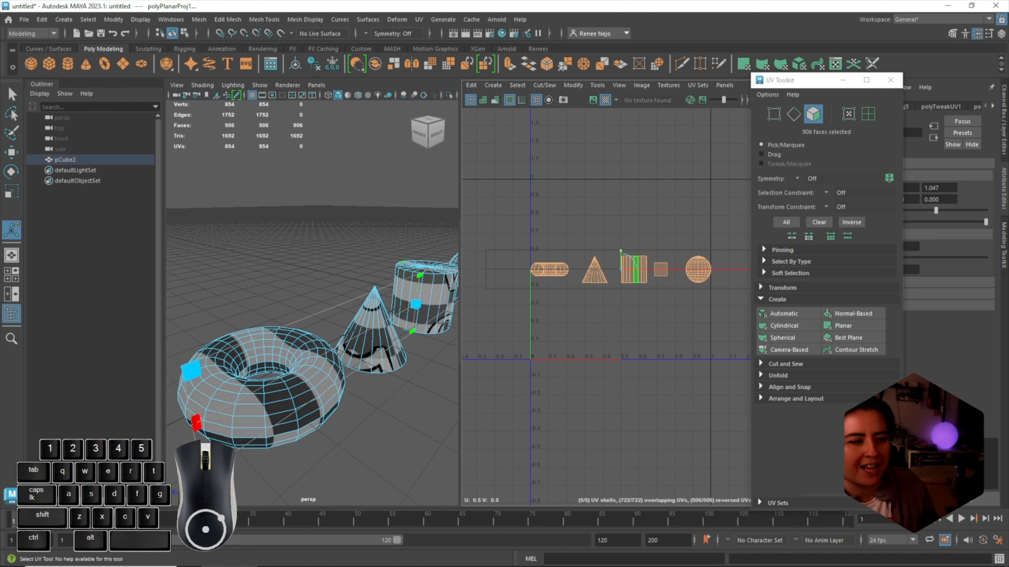
alt+drag(445, 330, 391, 314)
alt+middle_drag(441, 318, 397, 312)
alt+right_drag(397, 312, 384, 312)
alt+middle_drag(384, 312, 316, 311)
alt+right_drag(274, 311, 296, 314)
alt+drag(294, 314, 329, 304)
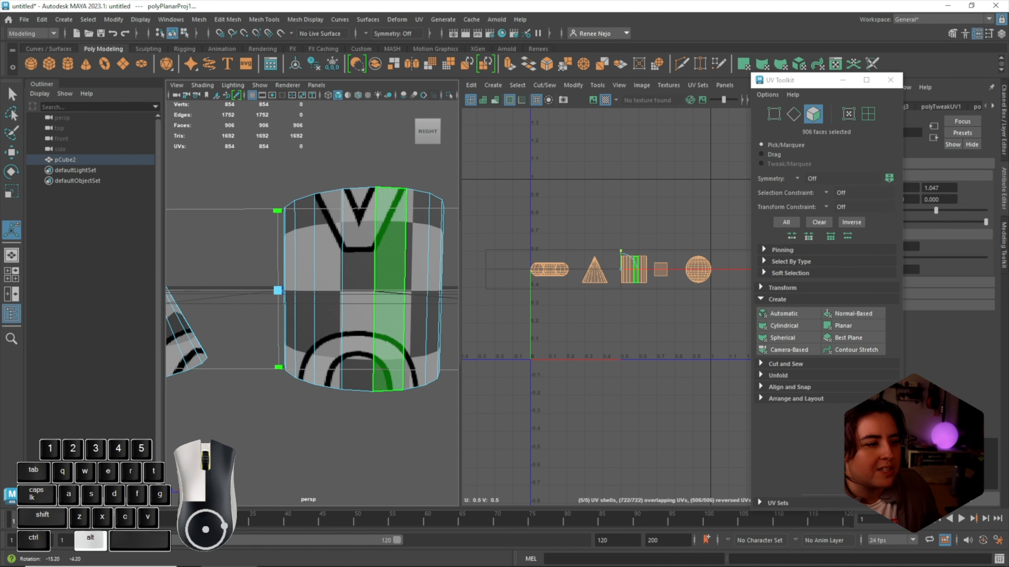
mouse_move(620, 251)
mouse_down()
mouse_move(620, 93)
mouse_move(620, 251)
mouse_up()
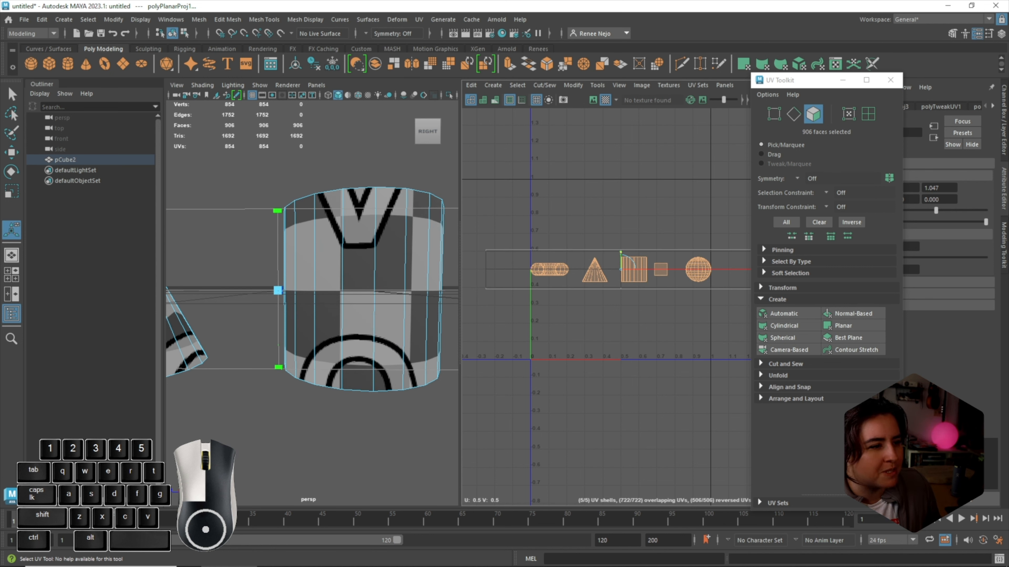
Select the cylinder's whole UV shell and compare its flattened side strips with the cylinder's faces in the viewport
click(635, 239)
double_click(629, 269)
alt+drag(364, 289, 361, 304)
scroll(361, 304, down, 5)
scroll(633, 268, up, 5)
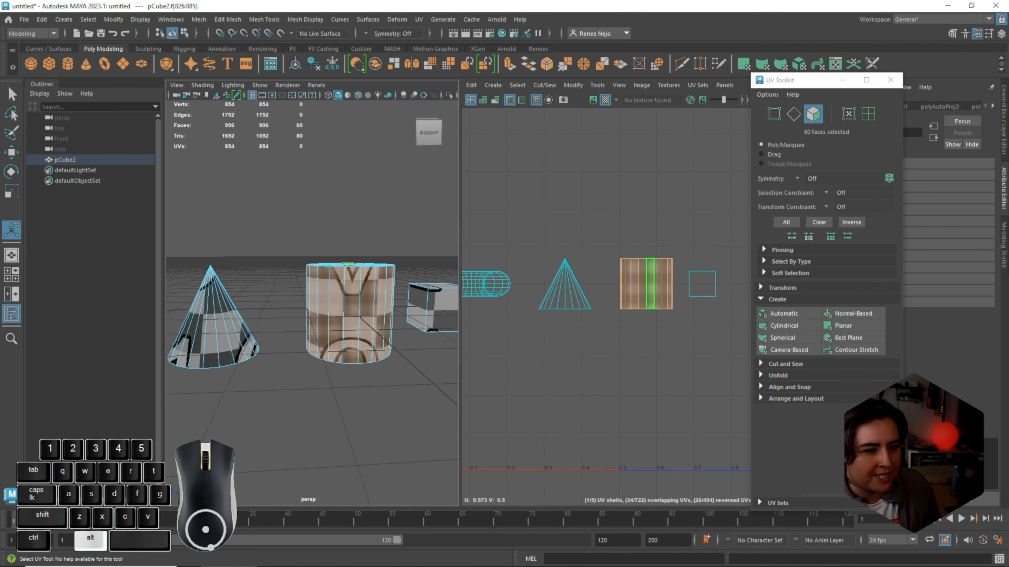
alt+middle_drag(653, 295, 529, 295)
scroll(541, 298, up, 4)
alt+middle_drag(520, 335, 609, 375)
scroll(609, 373, up, 2)
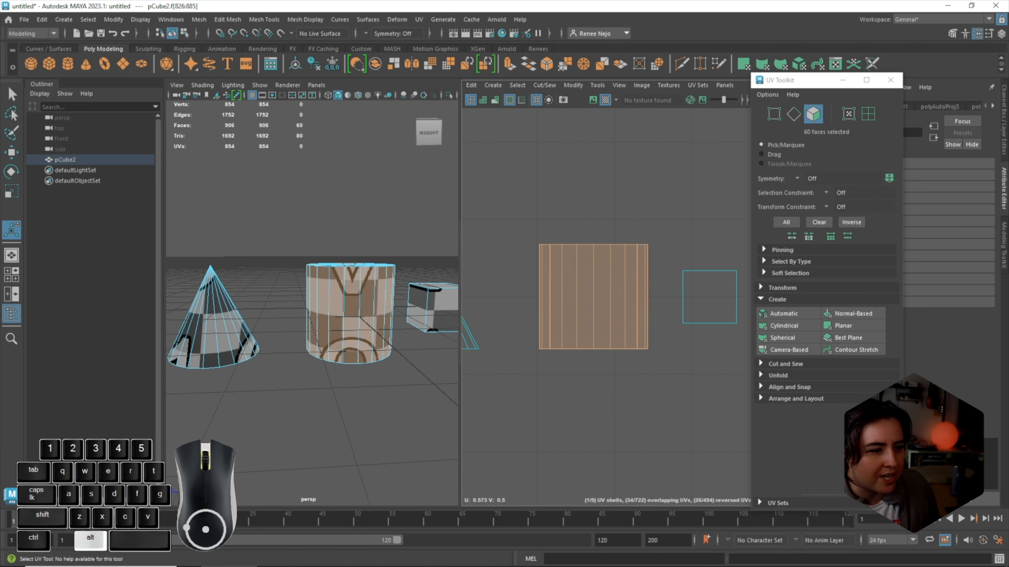
alt+drag(373, 312, 368, 299)
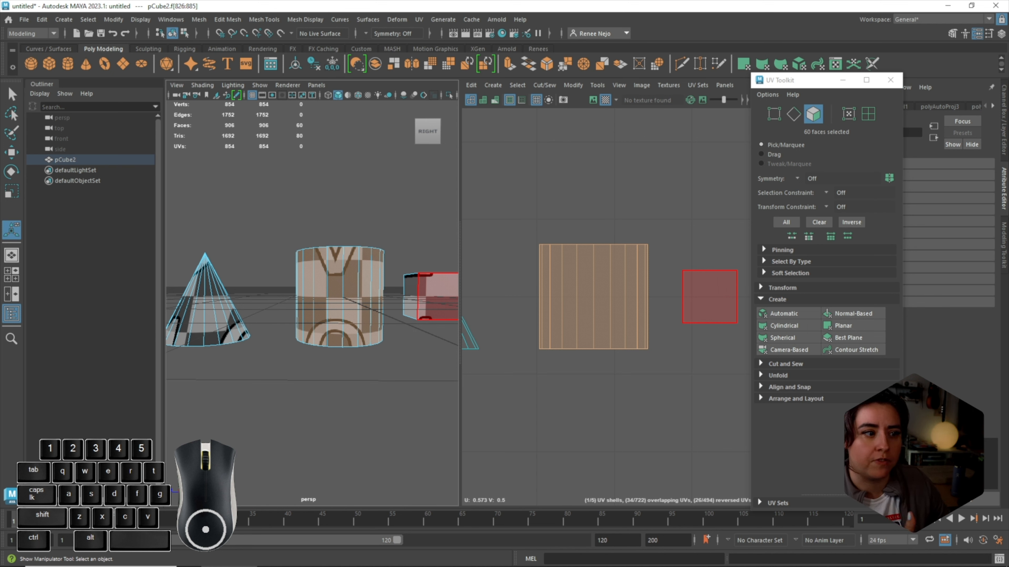
Select all faces of the five primitives and switch the viewport to the right side view, framed on the row of objects
scroll(579, 211, down, 2)
alt+drag(270, 310, 175, 302)
scroll(536, 332, down, 2)
alt+drag(239, 306, 349, 306)
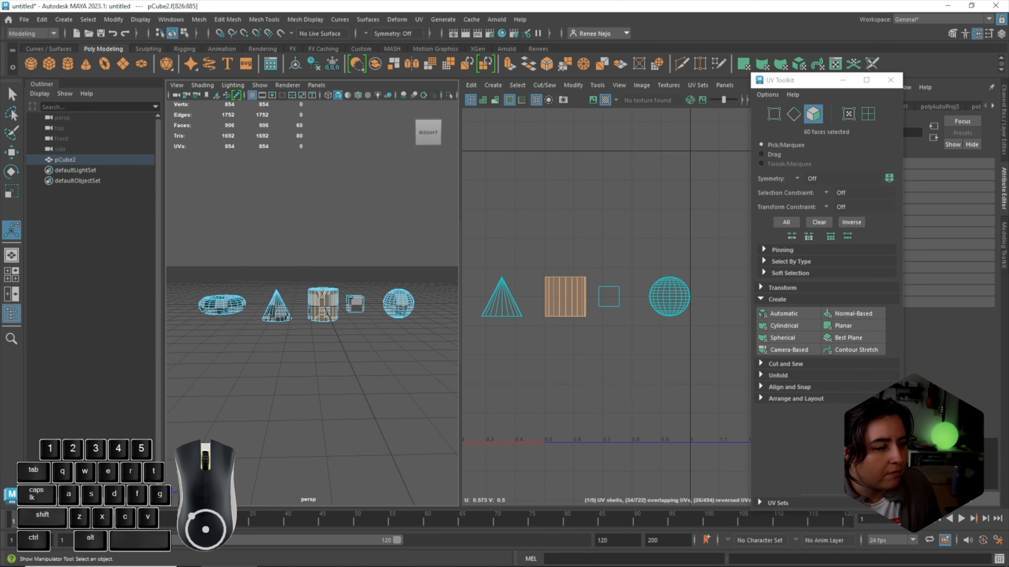
drag(202, 271, 431, 387)
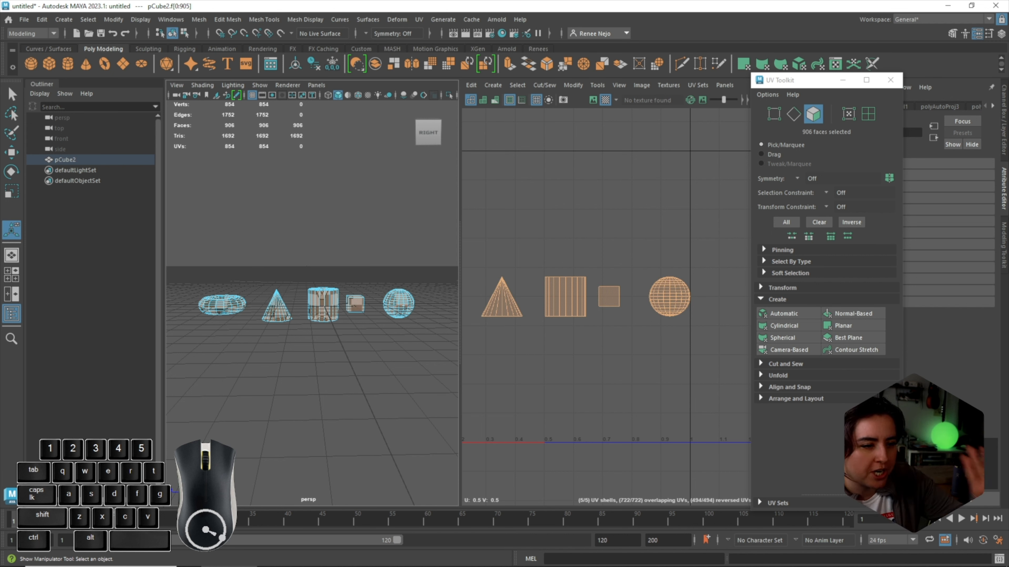
key(space)
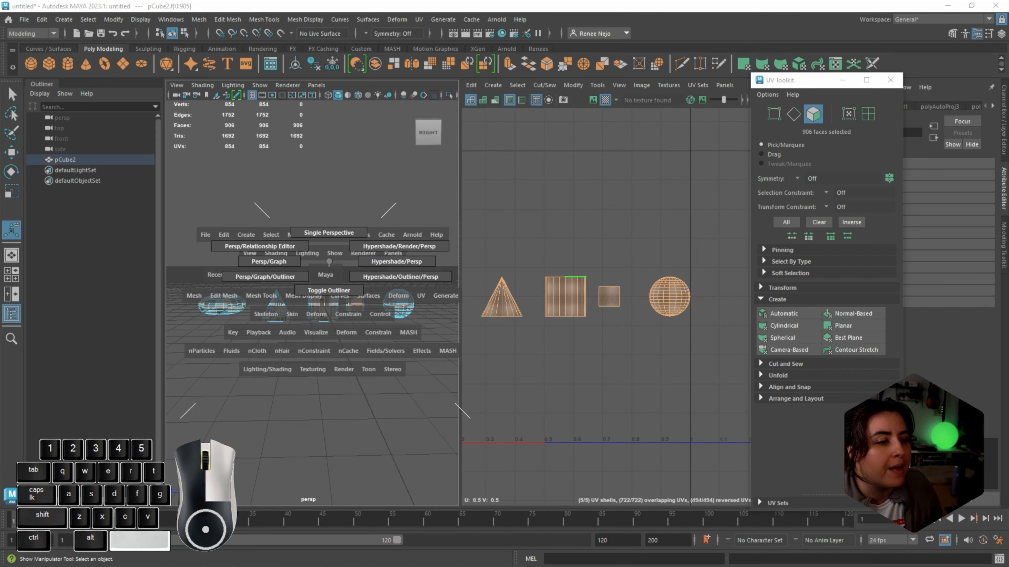
key(space)
click(329, 260)
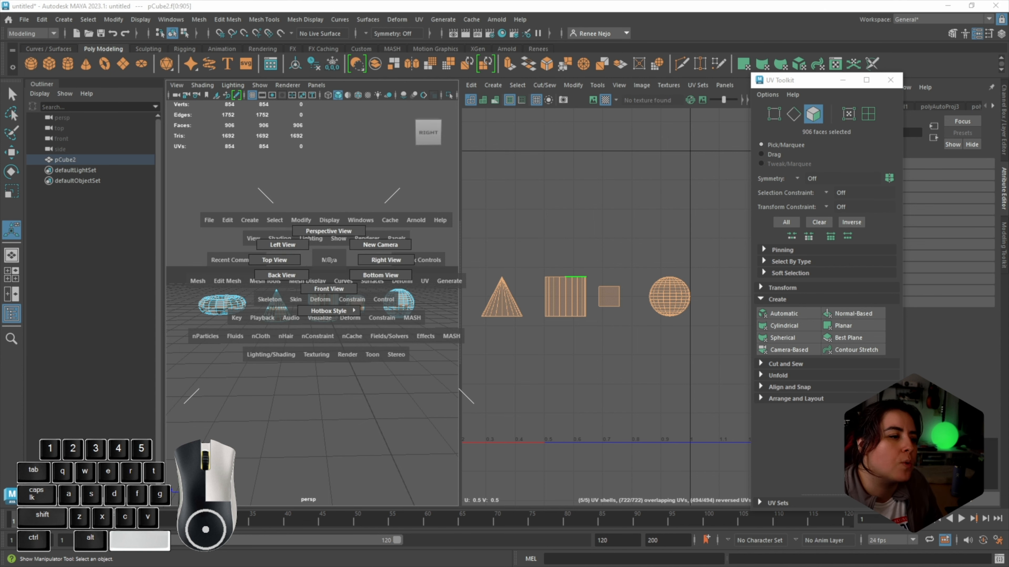
right_drag(329, 259, 386, 260)
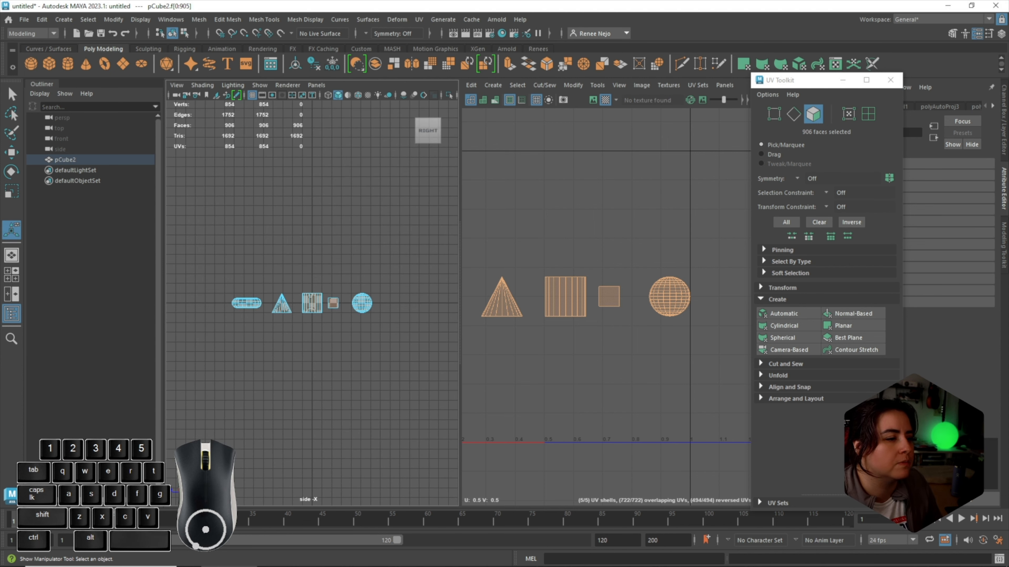
scroll(312, 301, up, 4)
alt+middle_drag(312, 302, 329, 277)
alt+scroll(312, 278, down, 2)
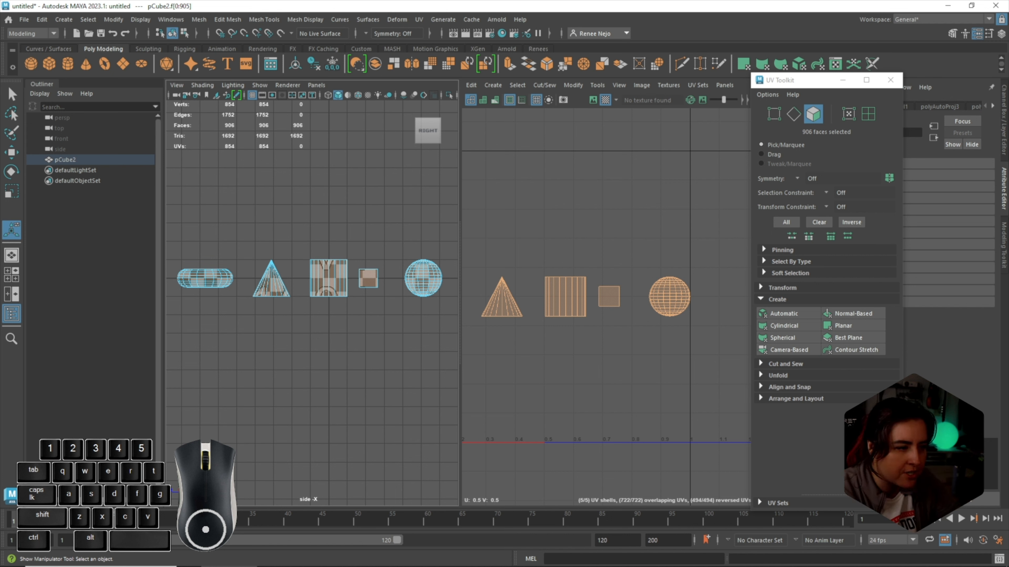
Select all UV shells and scale them up uniformly in the UV layout so the checker pattern becomes finer
scroll(642, 281, down, 3)
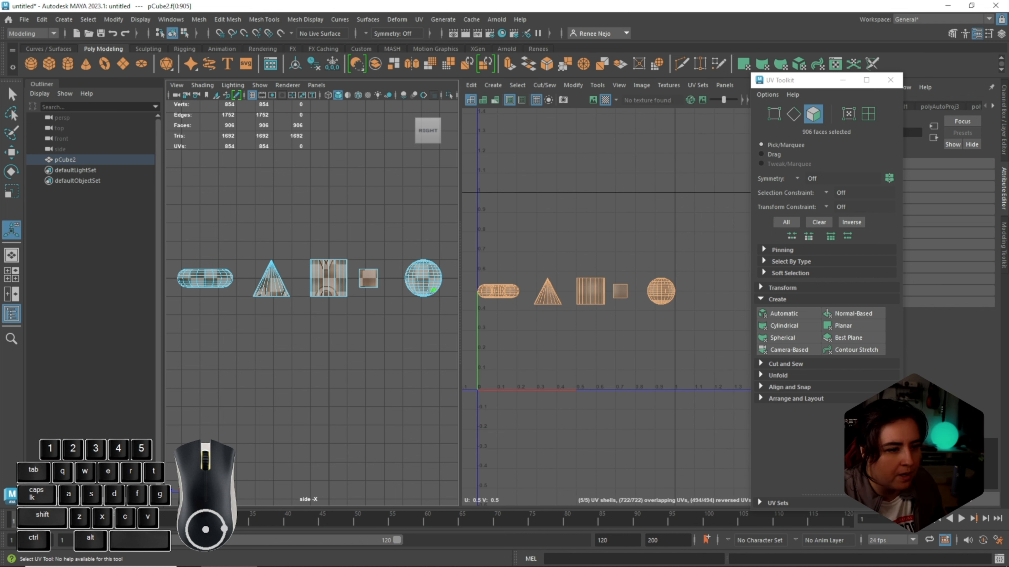
scroll(553, 268, down, 4)
drag(525, 241, 582, 294)
drag(491, 268, 671, 364)
key(r)
drag(565, 281, 722, 281)
scroll(341, 251, up, 4)
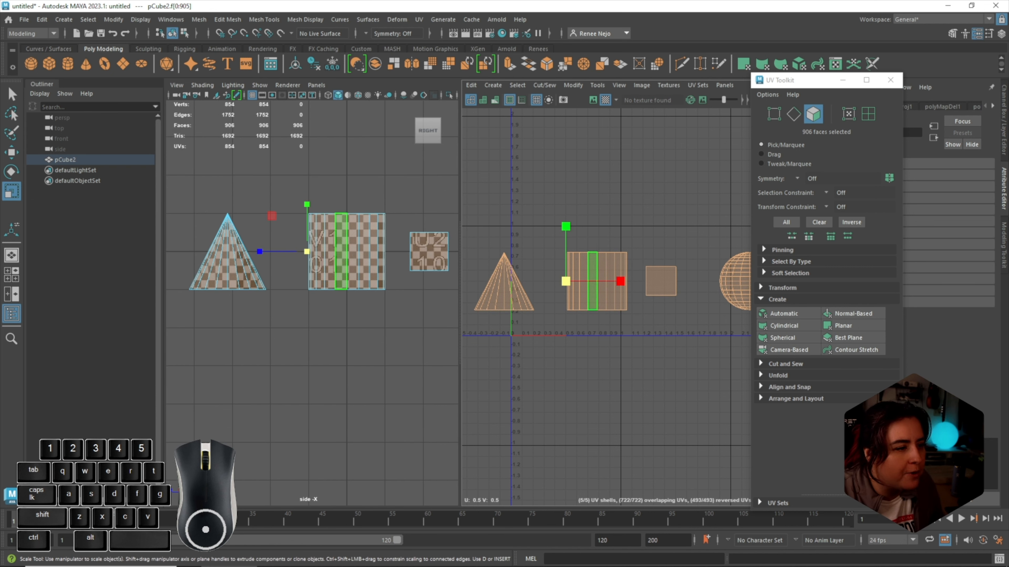
Pick single faces on the cylinder and the cube in the side view to examine where they lie in the UV layout
alt+middle_drag(342, 252, 327, 298)
click(423, 318)
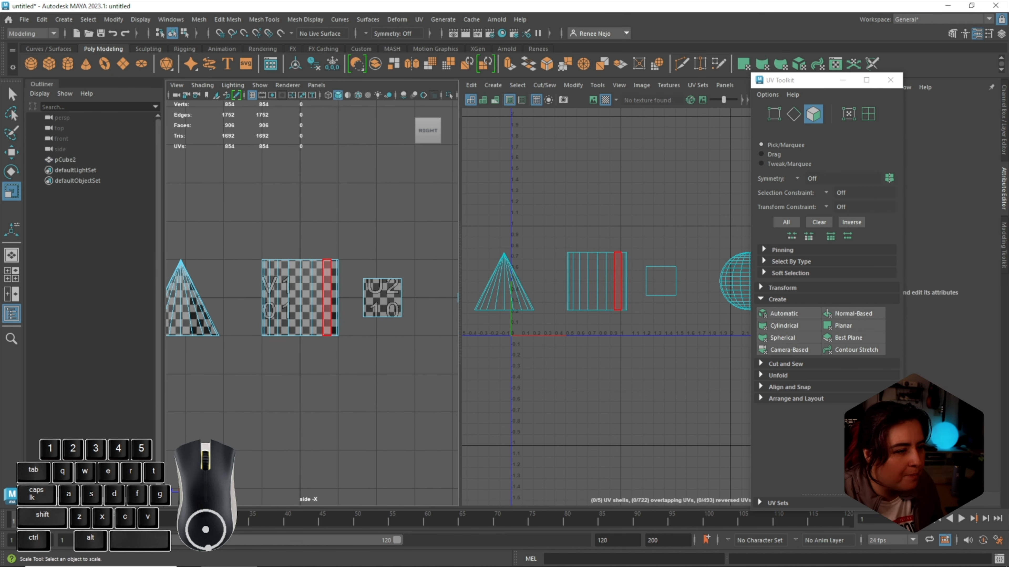
scroll(504, 358, down, 2)
click(264, 298)
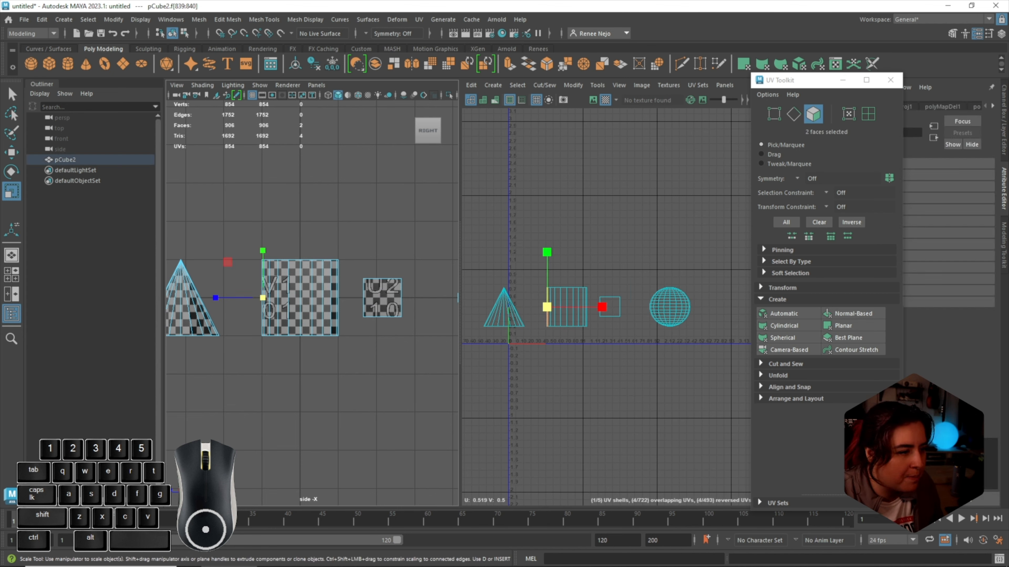
click(283, 298)
click(382, 297)
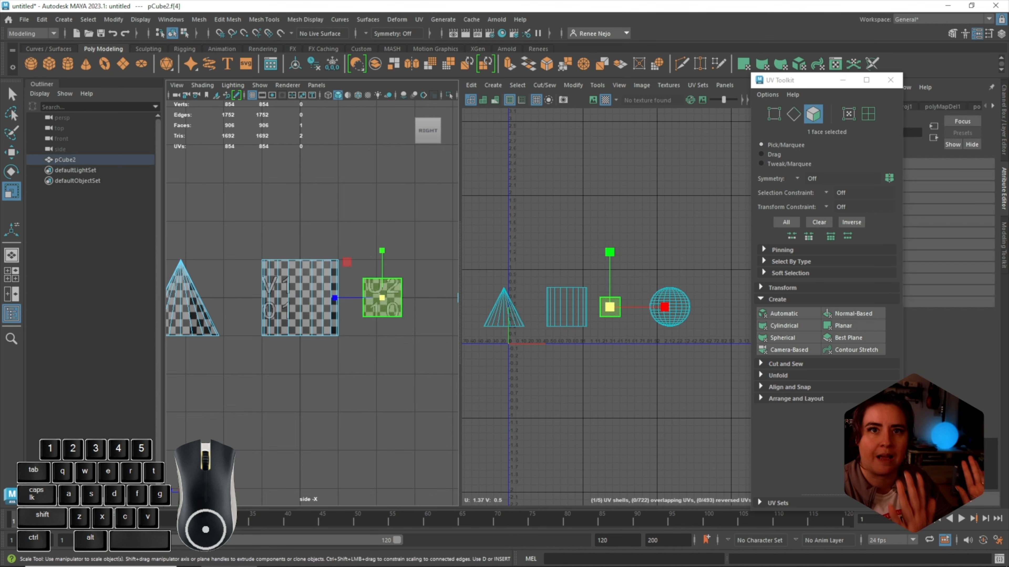
Select all shells, recreate their UVs with the Planar projection and reduce the projection's height in the UV layout
scroll(635, 305, down, 2)
drag(708, 358, 462, 247)
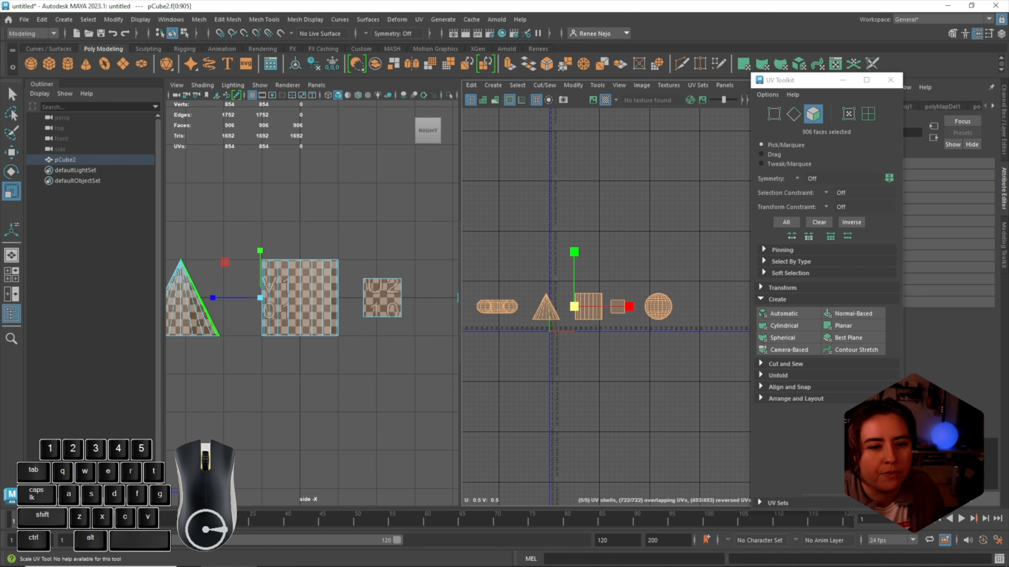
click(843, 325)
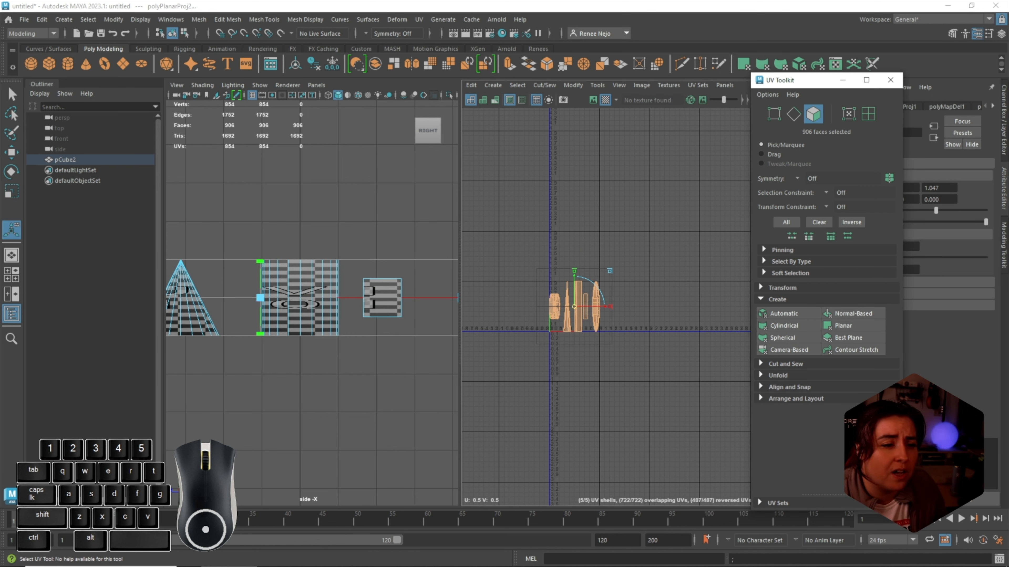
drag(574, 271, 575, 300)
scroll(575, 301, up, 2)
scroll(595, 316, up, 6)
right_drag(603, 292, 602, 322)
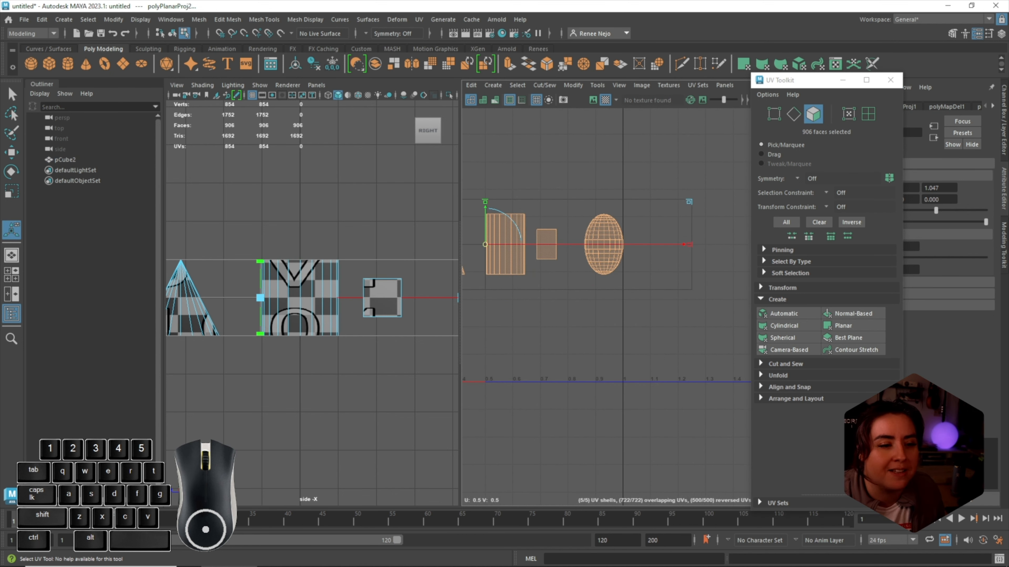
Move the torus's shell away from the row, and move the other four shells out past the 0-1 UV space
alt+middle_drag(532, 294, 708, 318)
double_click(538, 260)
scroll(616, 293, down, 4)
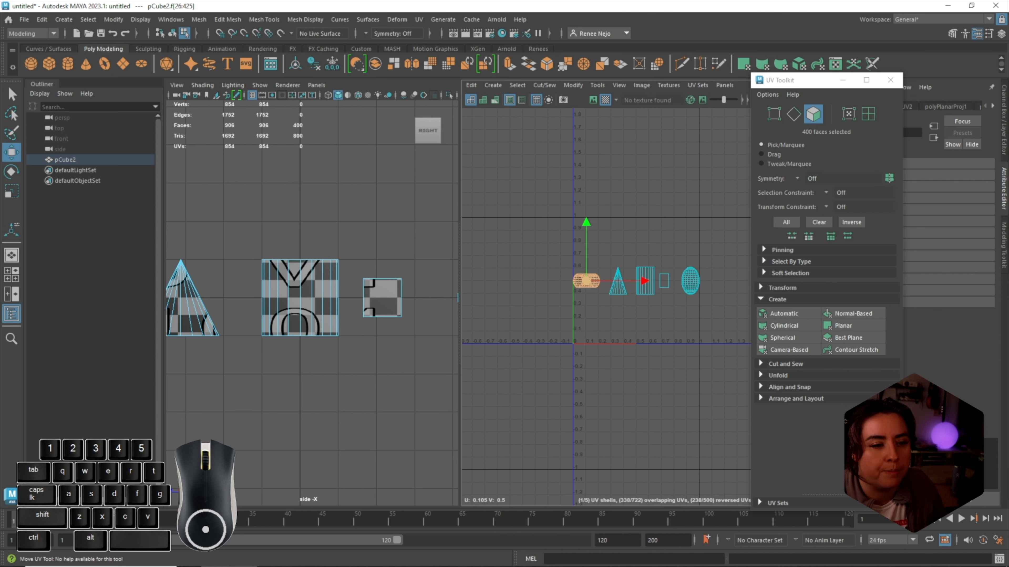
drag(586, 281, 601, 218)
drag(601, 252, 721, 322)
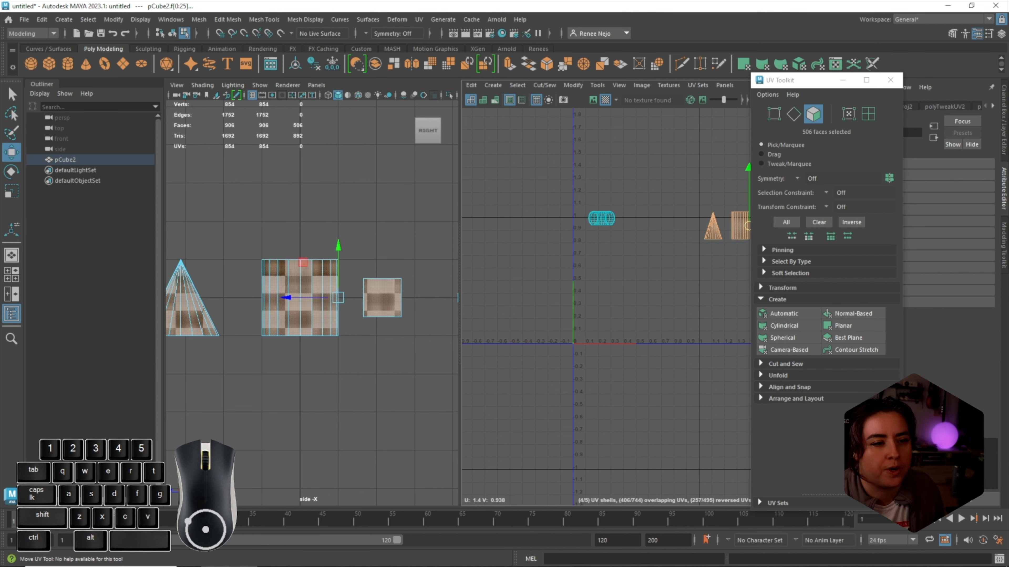
Place the torus's shell inside the 0-1 UV space and recreate its UVs alone with the Planar projection
click(601, 218)
alt+middle_drag(601, 218, 585, 224)
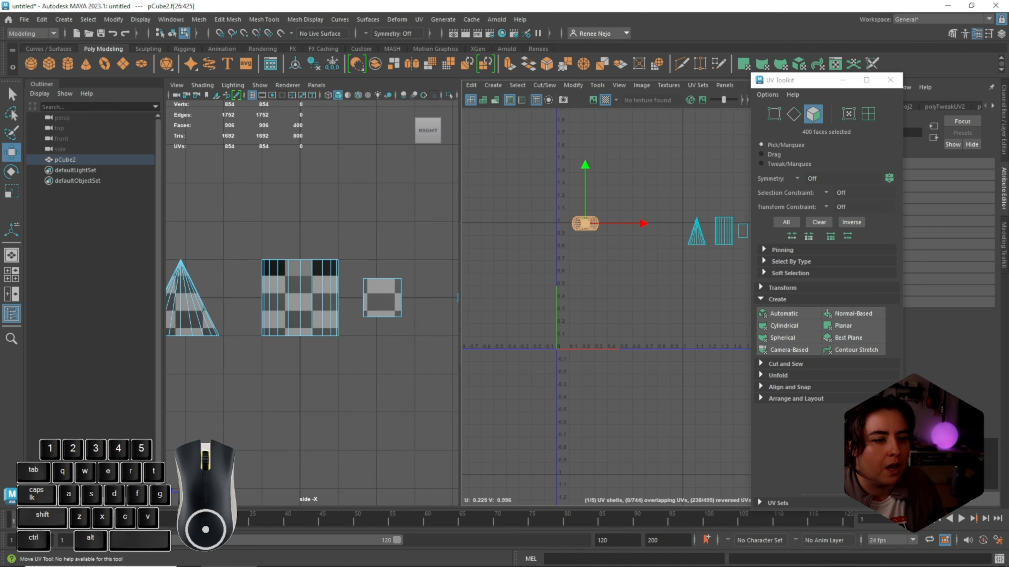
drag(585, 223, 603, 279)
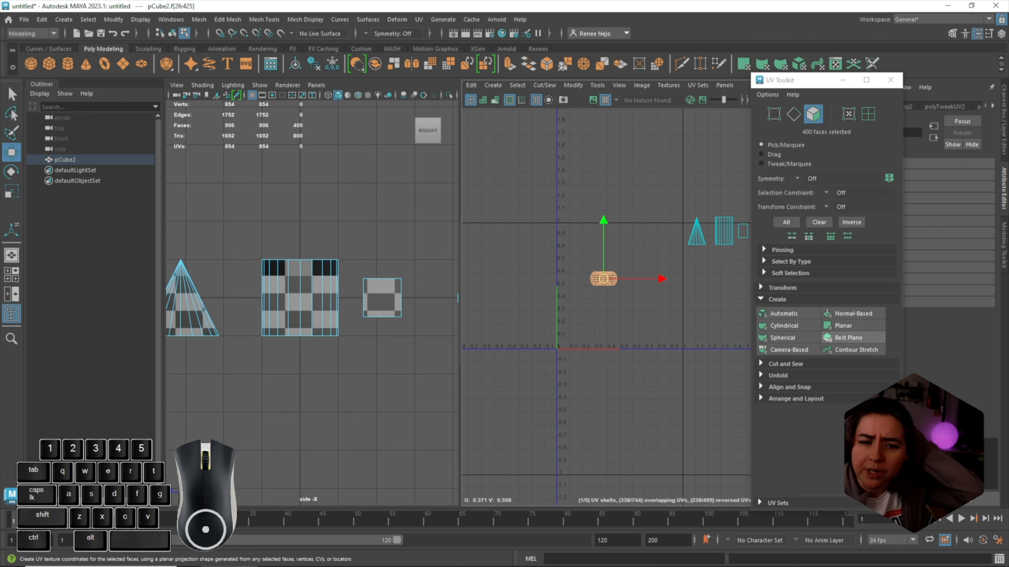
click(843, 325)
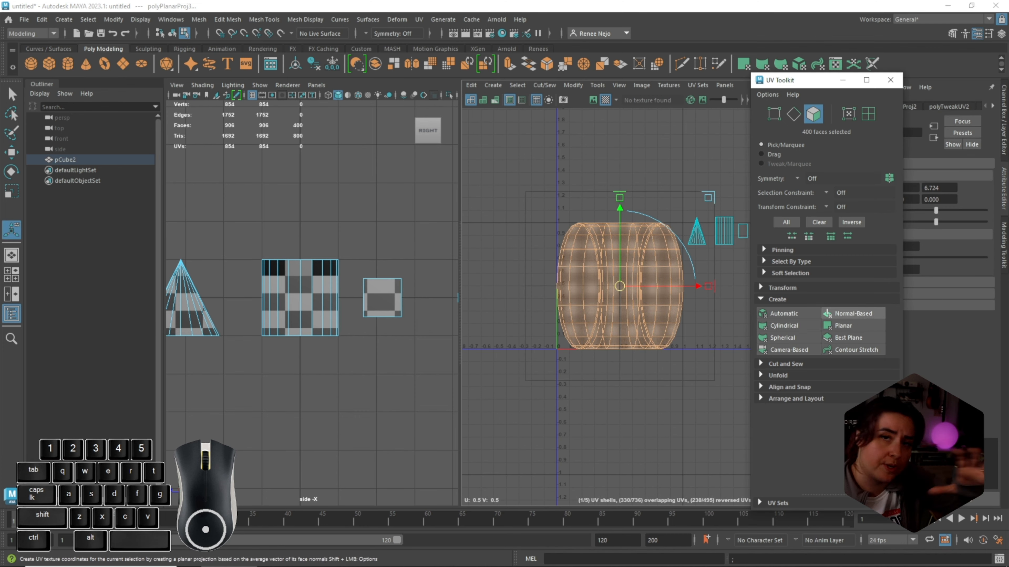
mouse_move(619, 286)
alt+middle_down()
mouse_move(468, 301)
mouse_move(614, 287)
alt+middle_up()
scroll(610, 287, up, 2)
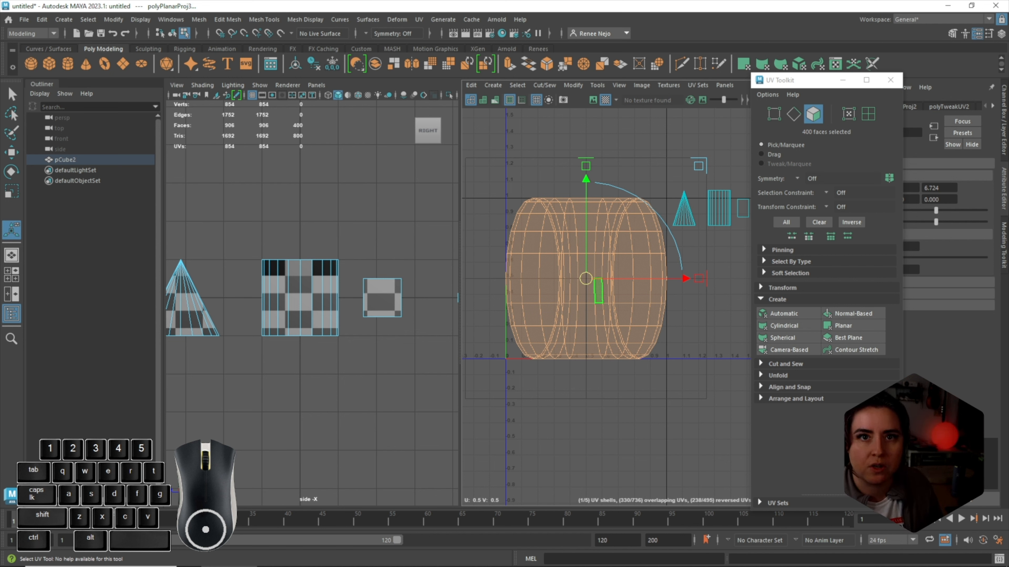
Frame the torus in the side view and reduce its planar projection's height until the checker squares look even
alt+middle_drag(207, 298, 445, 285)
scroll(312, 285, up, 6)
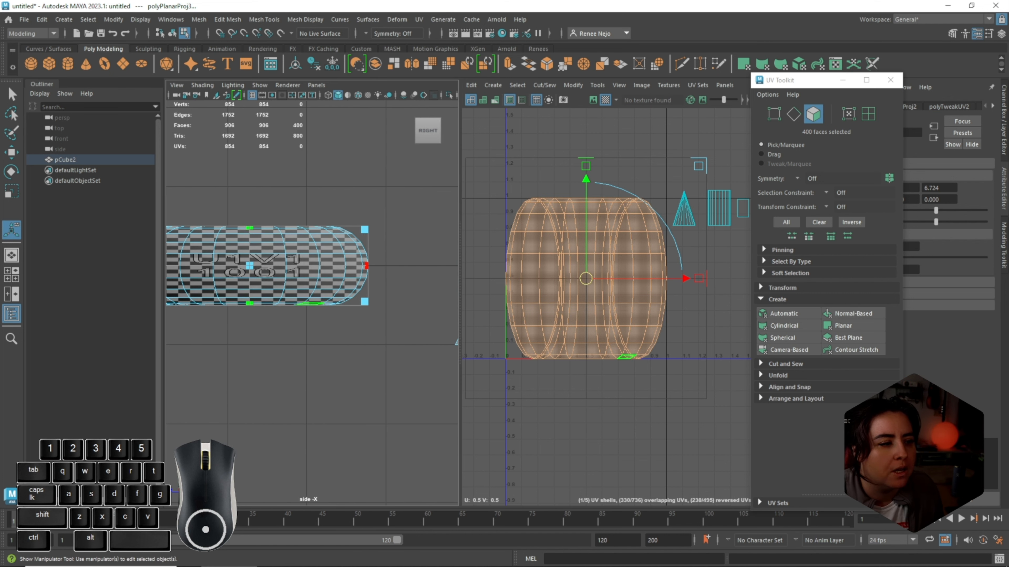
alt+middle_drag(322, 218, 372, 238)
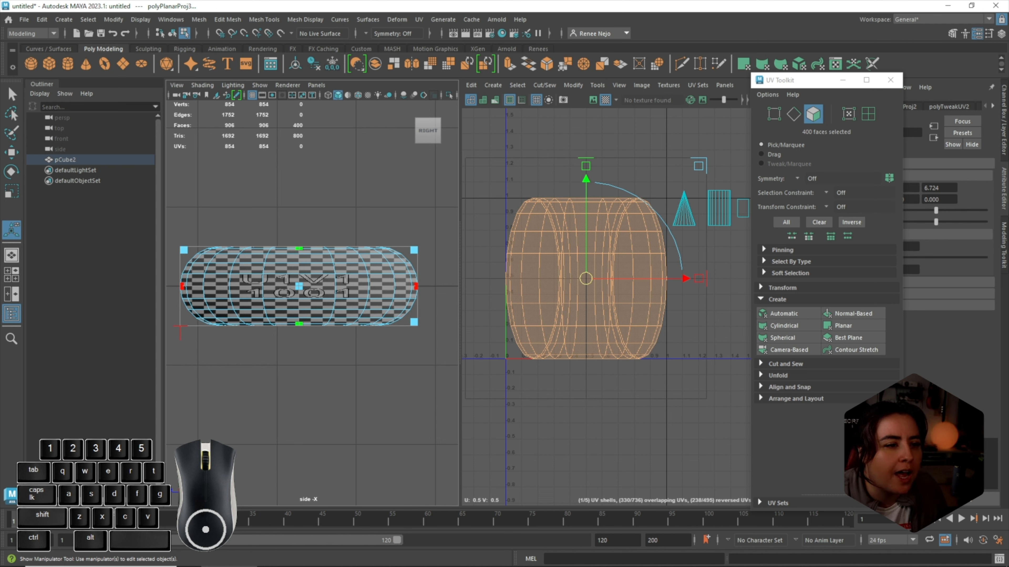
drag(586, 165, 586, 250)
key(w)
scroll(312, 302, up, 2)
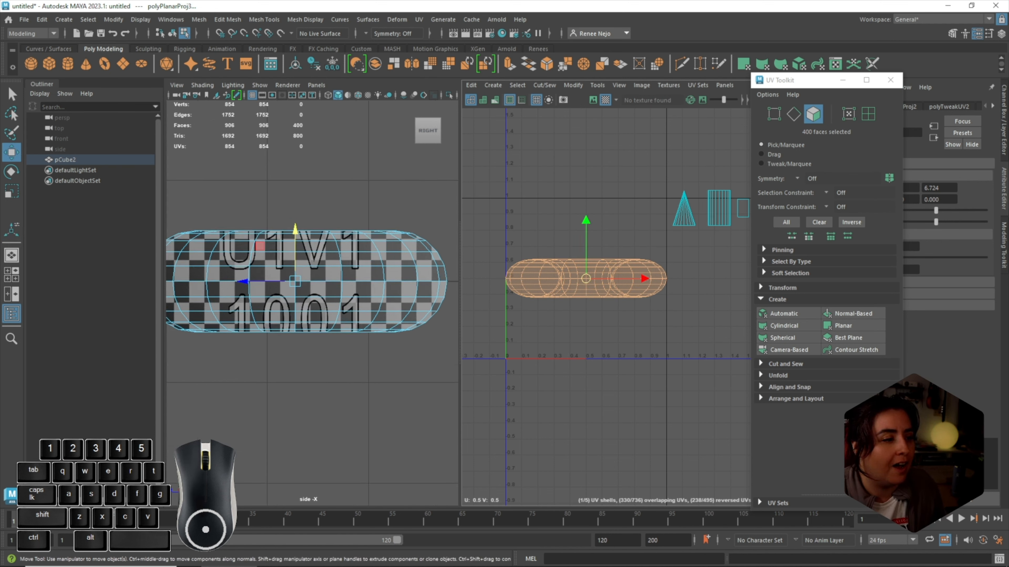
Toggle the checker map off and on, and display the checker image behind the shells in the UV layout
click(605, 99)
alt+middle_drag(228, 289, 249, 287)
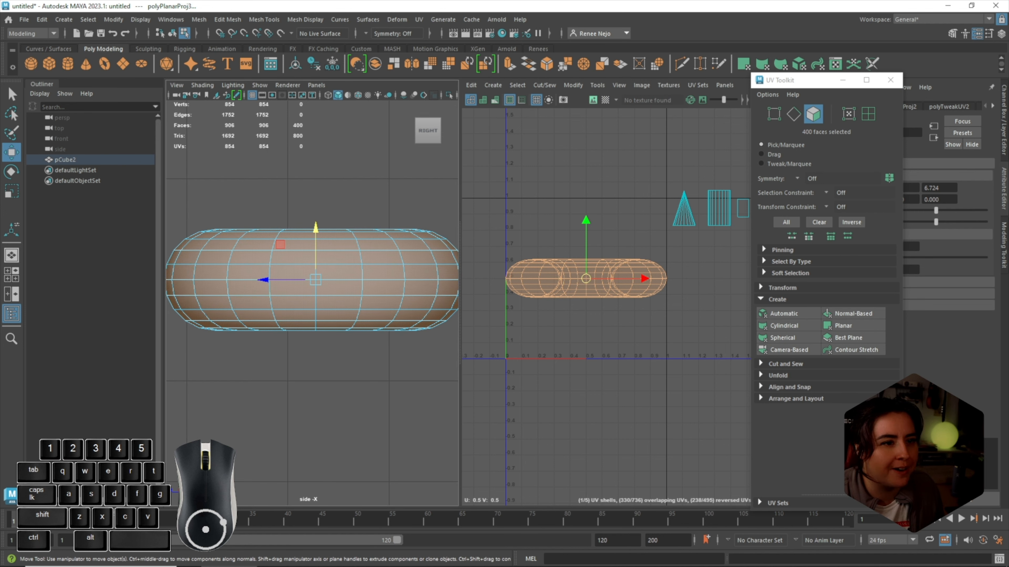
click(605, 100)
click(593, 100)
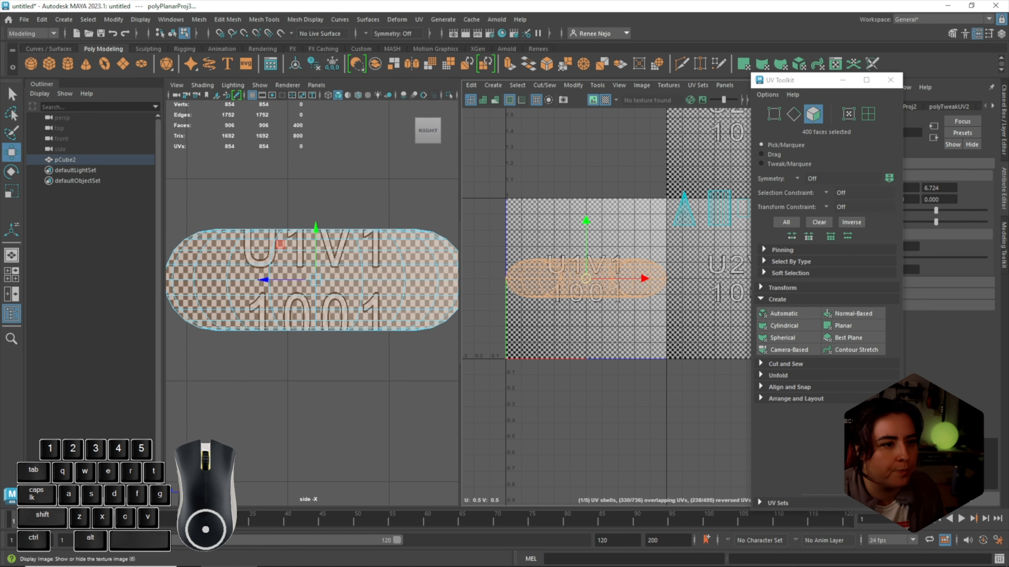
Move the torus's shell slightly upward over the U1V1 checker image to shift the texture on the model
scroll(597, 288, up, 3)
mouse_move(576, 271)
mouse_down()
mouse_move(580, 232)
mouse_move(577, 293)
mouse_move(583, 256)
mouse_up()
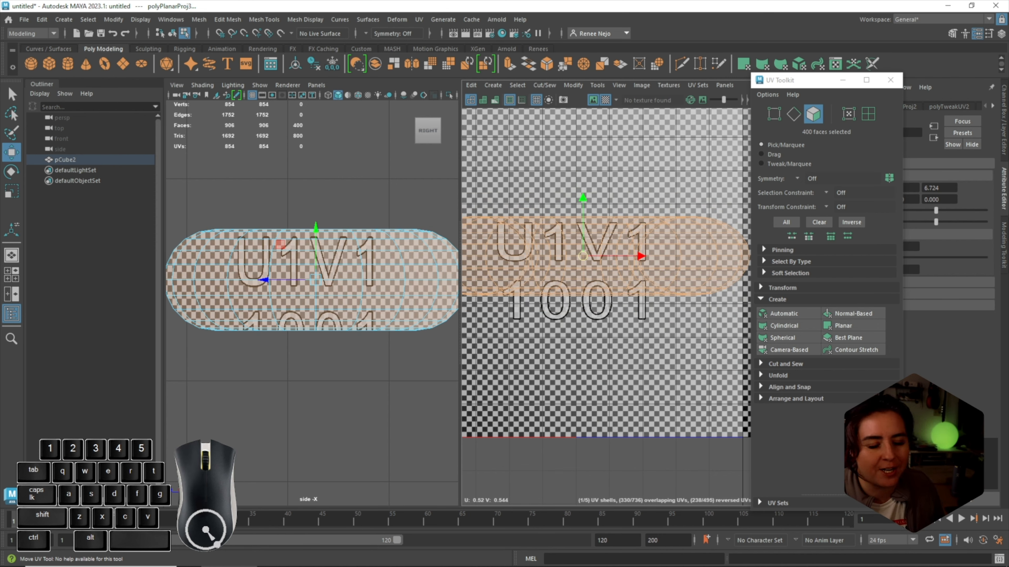
scroll(671, 292, down, 1)
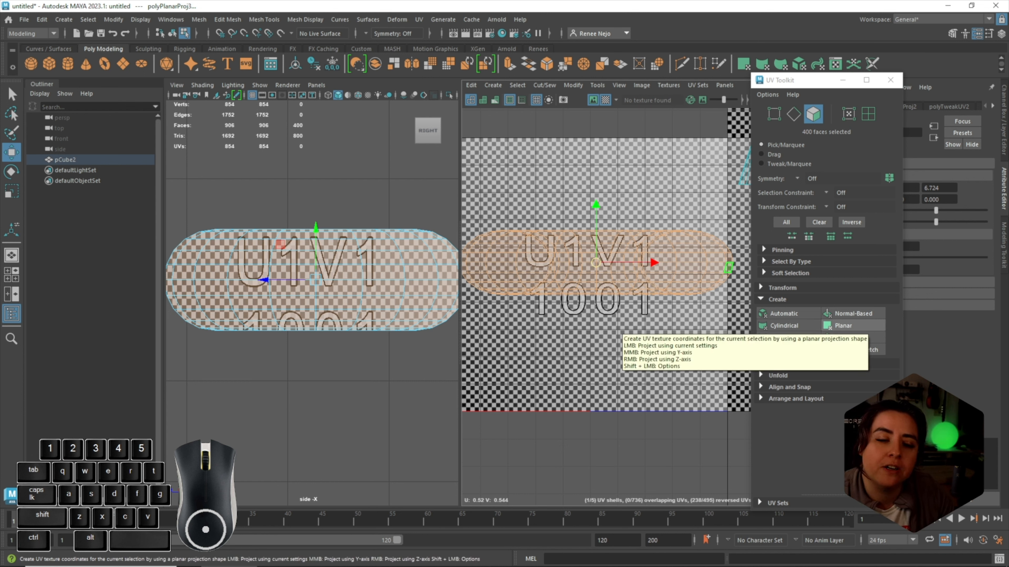
Reproject the torus with Planar using the current settings and again along the Y axis, and frame it in the top view
click(842, 326)
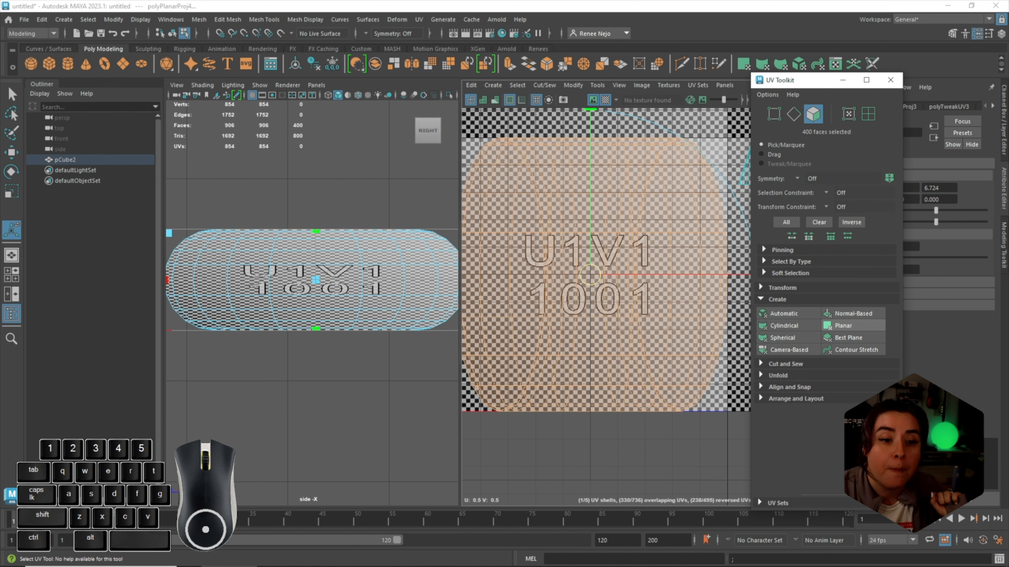
click(843, 326)
key(space)
key(space)
key(space)
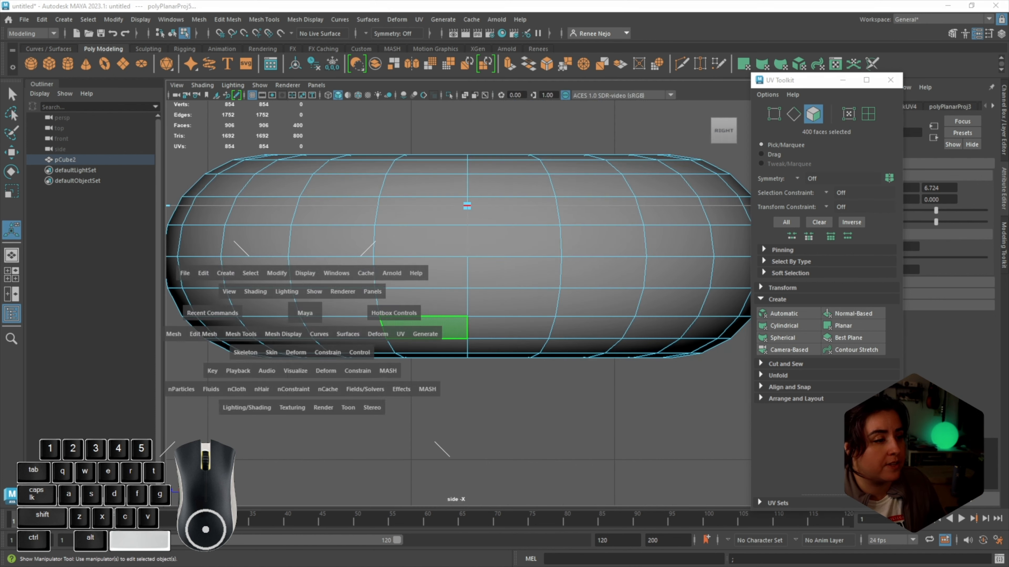
right_drag(310, 313, 281, 313)
drag(311, 313, 278, 313)
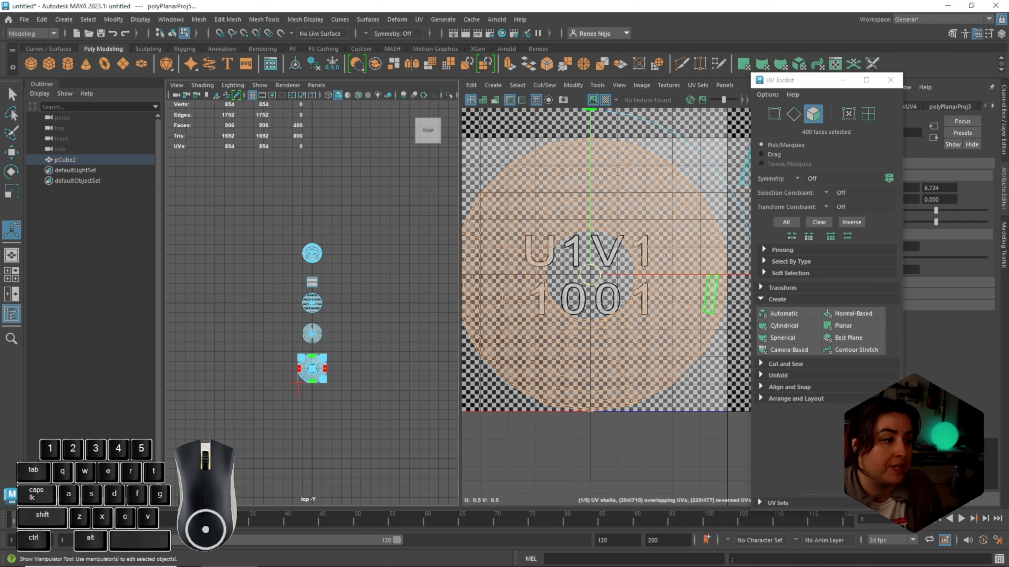
key(f)
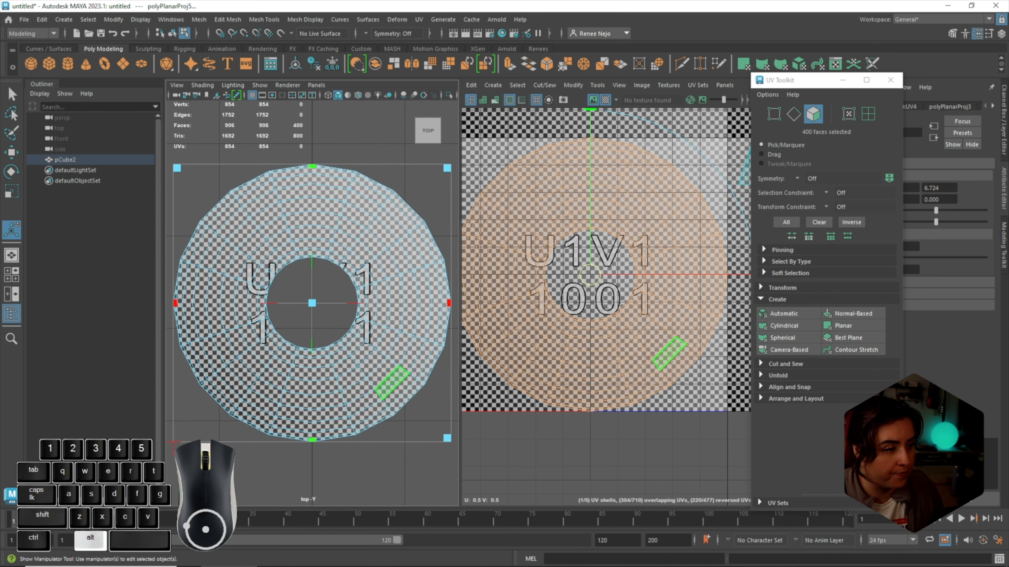
Reproject the torus with Planar along the Z axis, and increase the projection's height in the front view
click(843, 326)
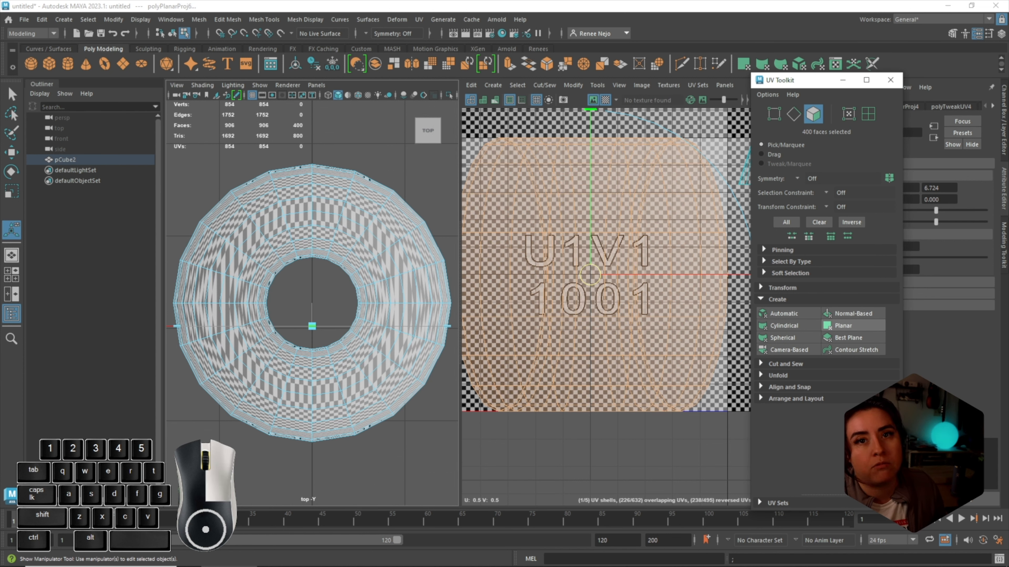
click(842, 325)
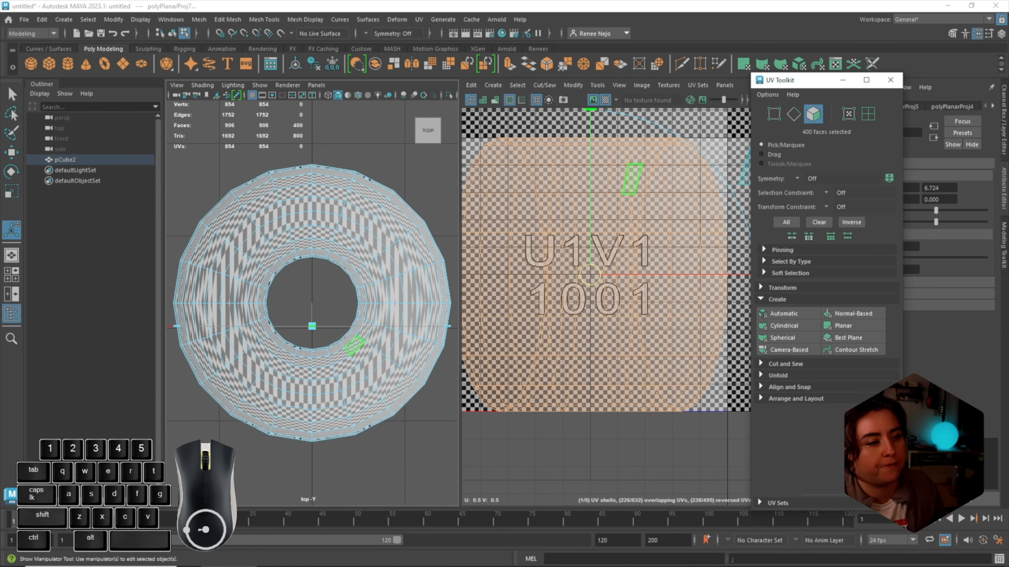
key(space)
right_drag(307, 345, 306, 373)
drag(312, 249, 312, 149)
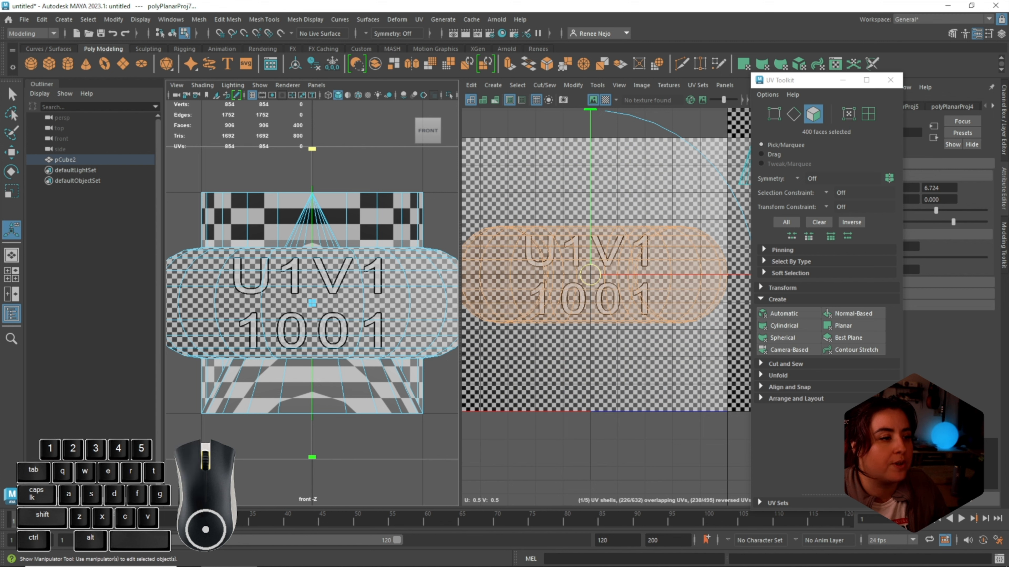
Frame the torus in the perspective view and reproject it with Planar along the X axis and again along the Y axis
click(299, 326)
key(space)
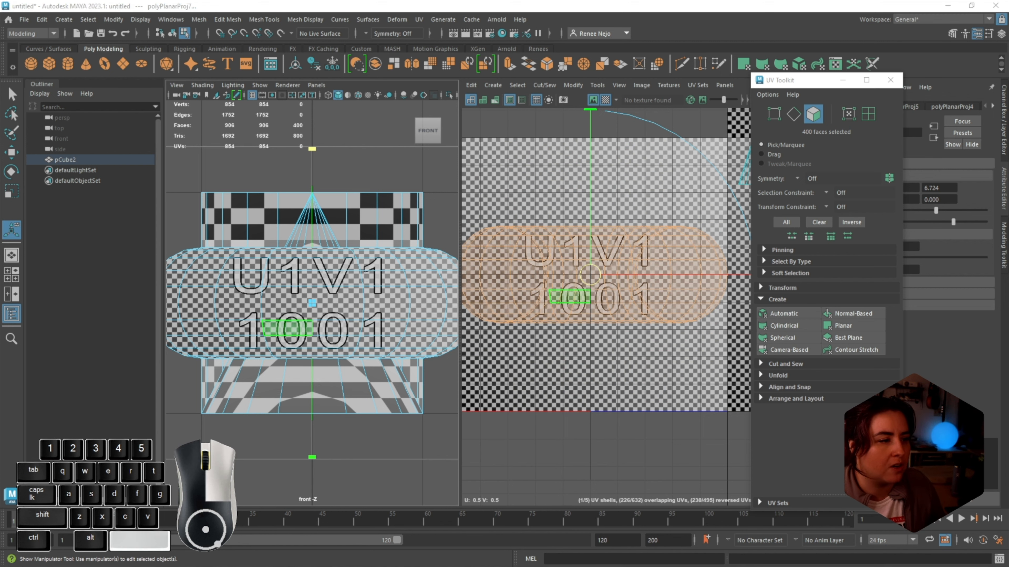
right_drag(296, 300, 296, 298)
alt+drag(305, 313, 372, 330)
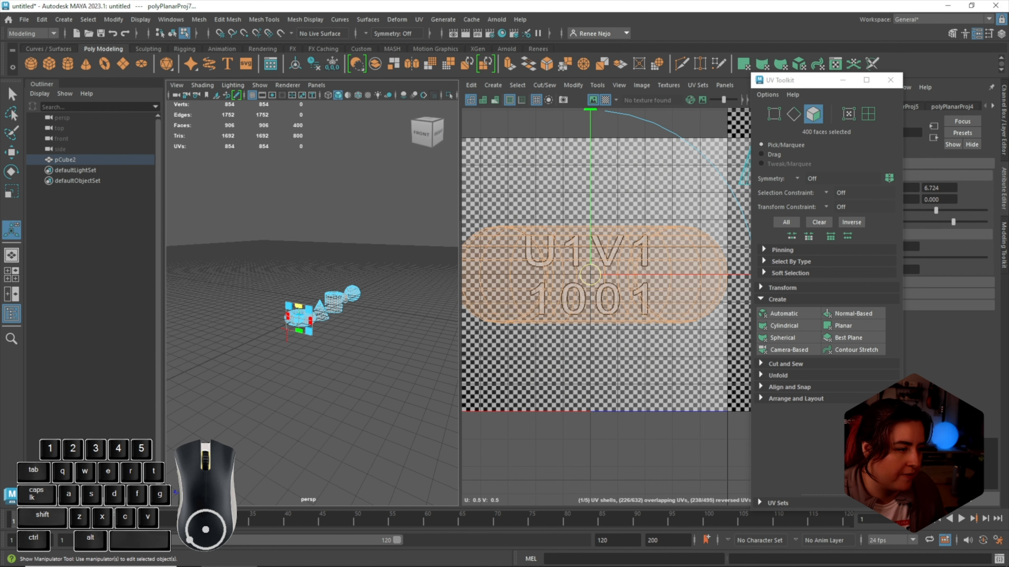
key(f)
mouse_move(353, 346)
alt+right_down()
mouse_move(294, 346)
mouse_move(338, 345)
alt+right_up()
alt+drag(337, 345, 298, 363)
click(842, 325)
middle_click(841, 326)
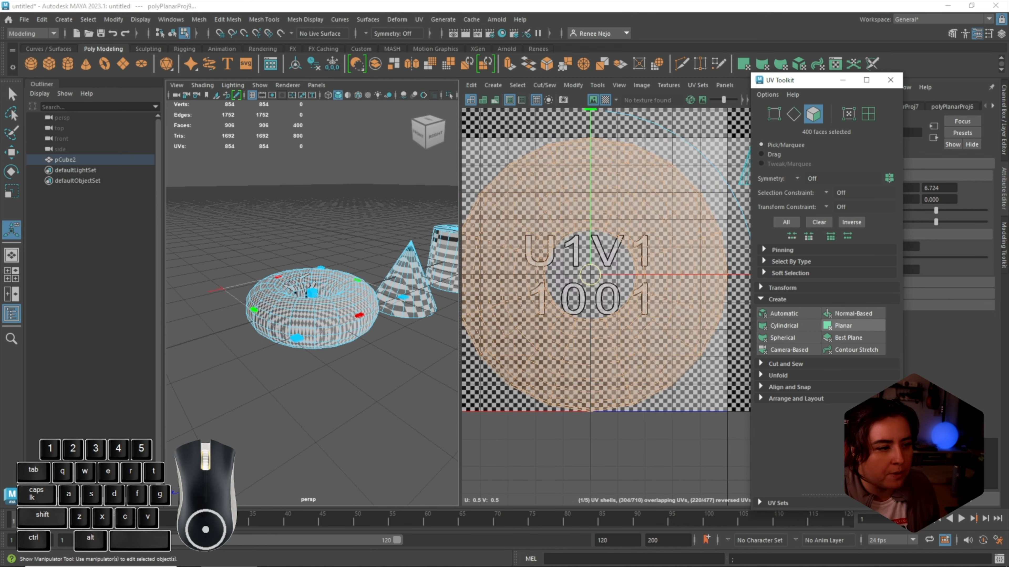
Cycle the torus's planar projection repeatedly through the X, Y and Z axes to compare them, finishing on the Y axis
right_click(842, 325)
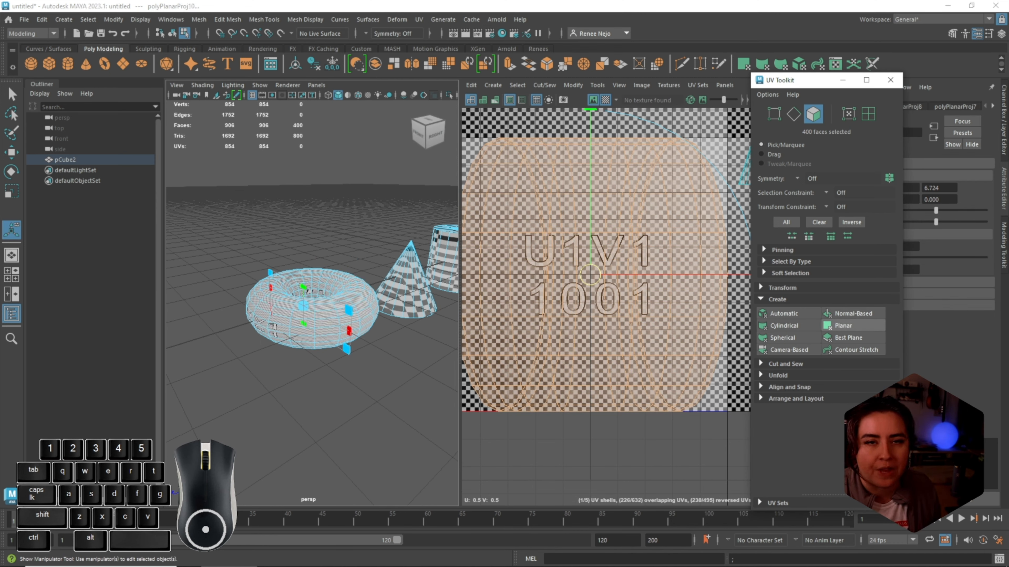
click(841, 325)
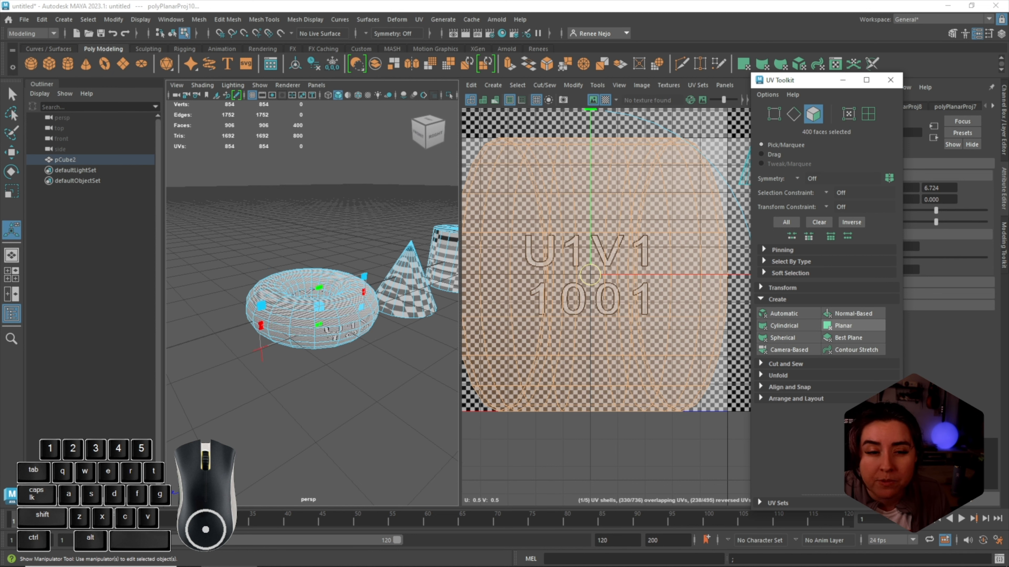
middle_click(842, 325)
right_click(842, 326)
click(841, 326)
middle_click(842, 326)
click(841, 326)
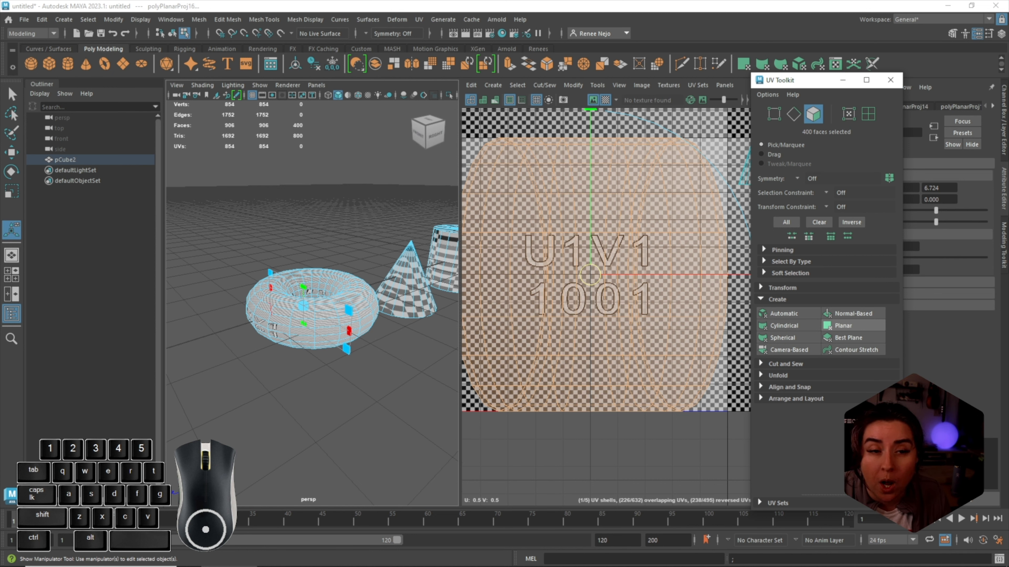
click(842, 326)
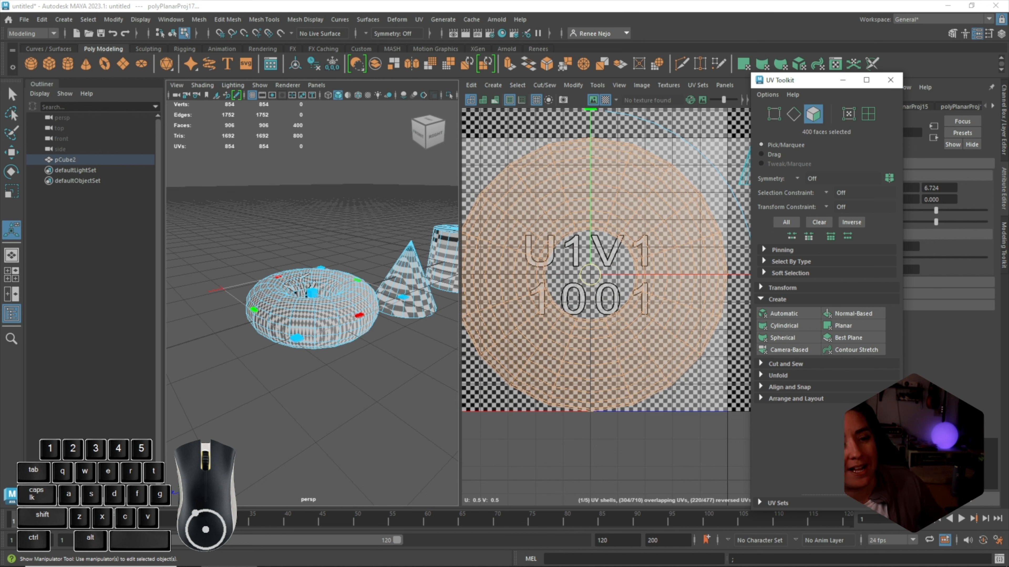
Examine the checker pattern on the torus's top and outer side, and turn the checker map off
alt+drag(312, 294, 334, 338)
alt+right_drag(334, 338, 393, 338)
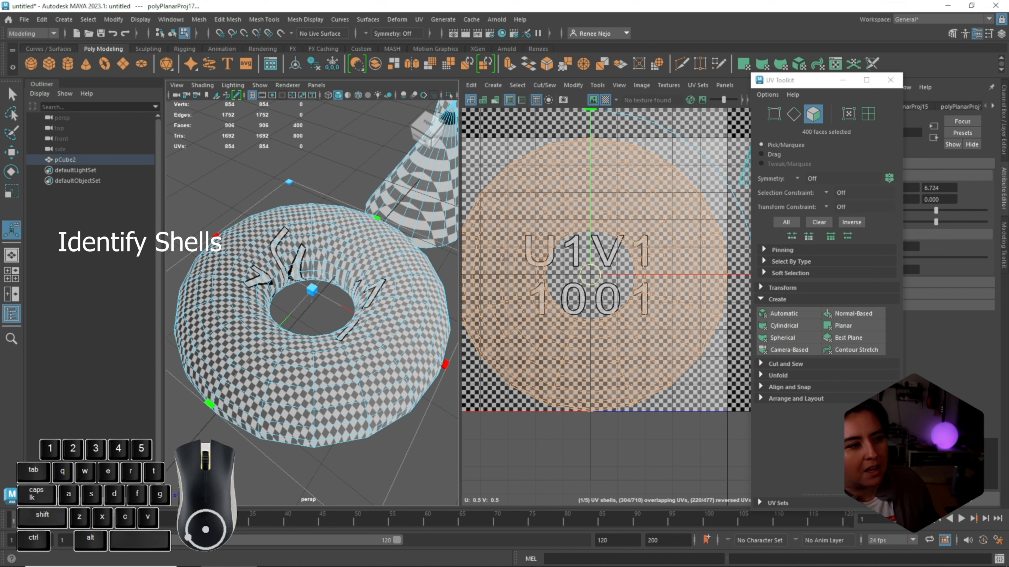
alt+drag(288, 396, 296, 447)
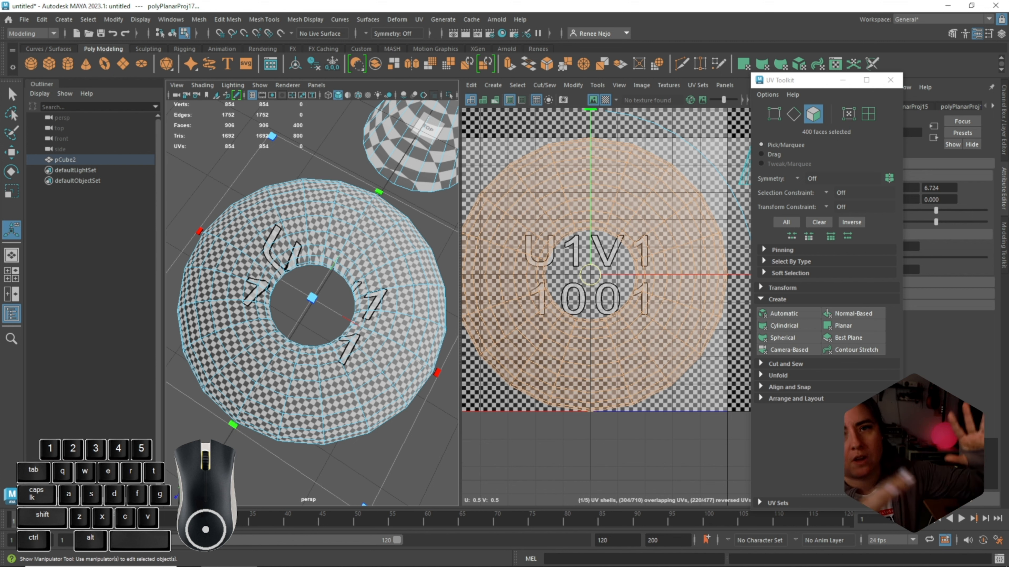
click(306, 373)
alt+drag(306, 374, 326, 309)
alt+drag(556, 330, 601, 330)
scroll(664, 247, up, 4)
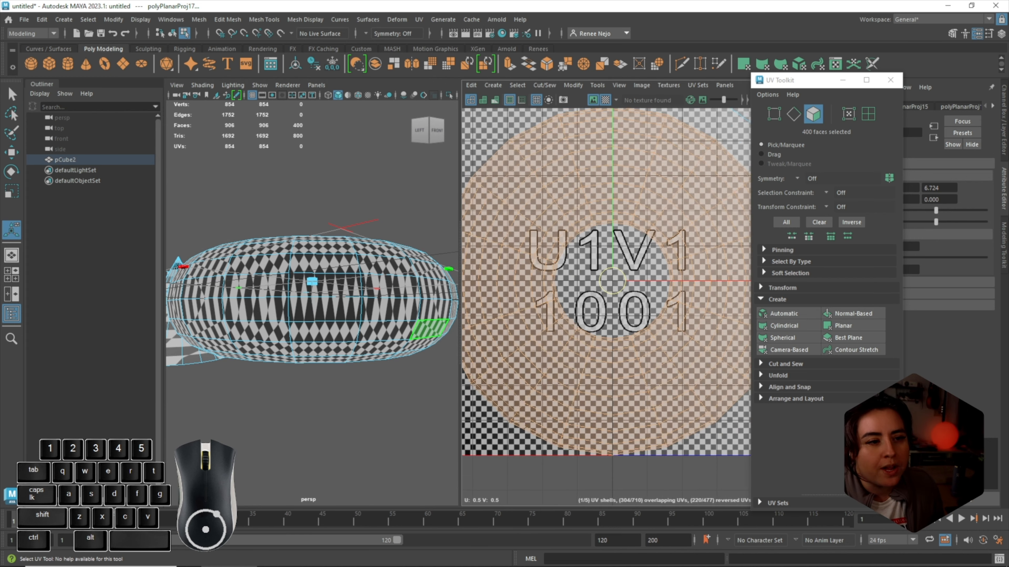
click(605, 100)
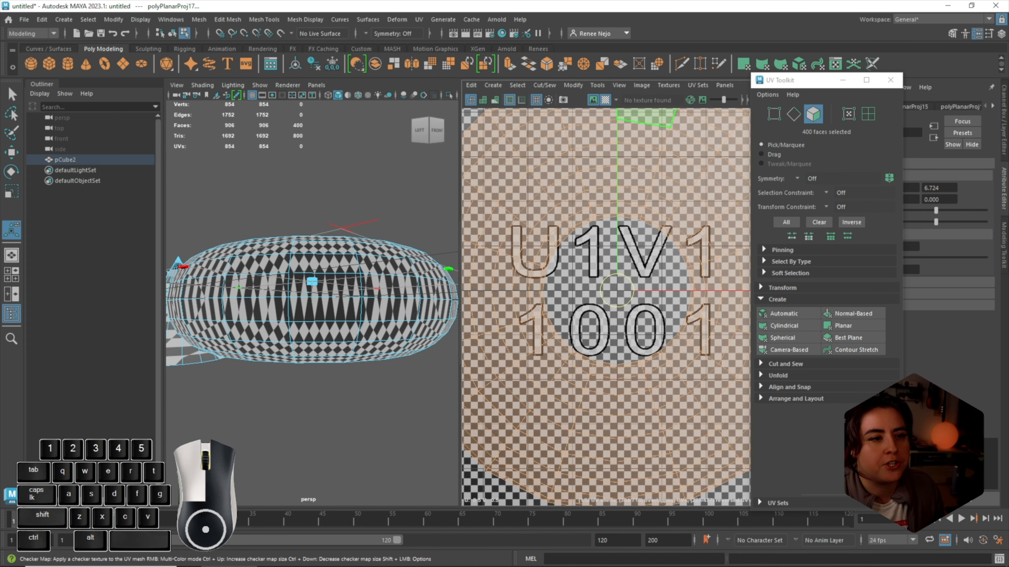
scroll(315, 316, down, 3)
Select the outermost edge loop of the torus's shell and cut the UVs along it
right_drag(314, 267, 314, 239)
alt+middle_drag(544, 218, 747, 239)
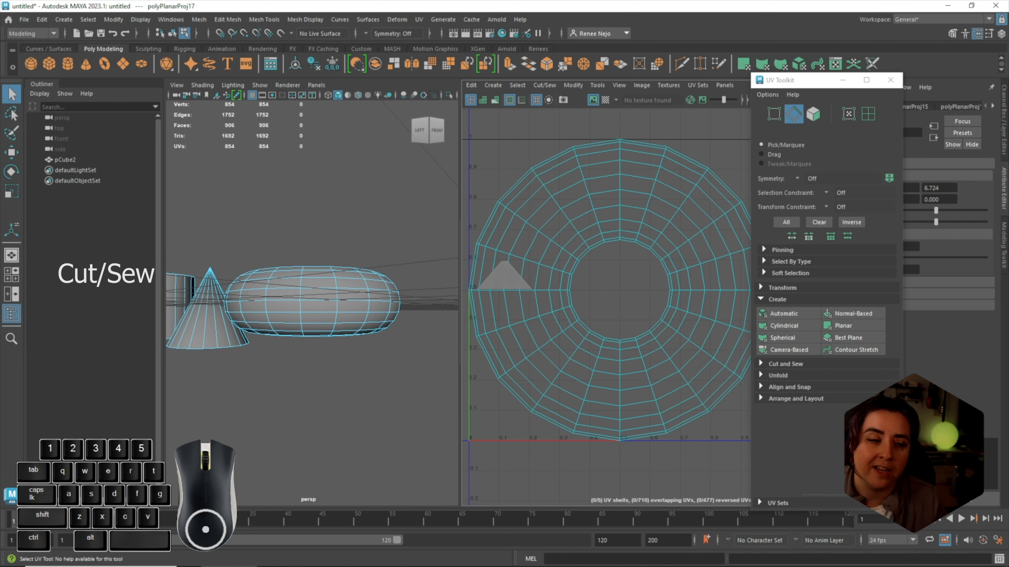
double_click(514, 185)
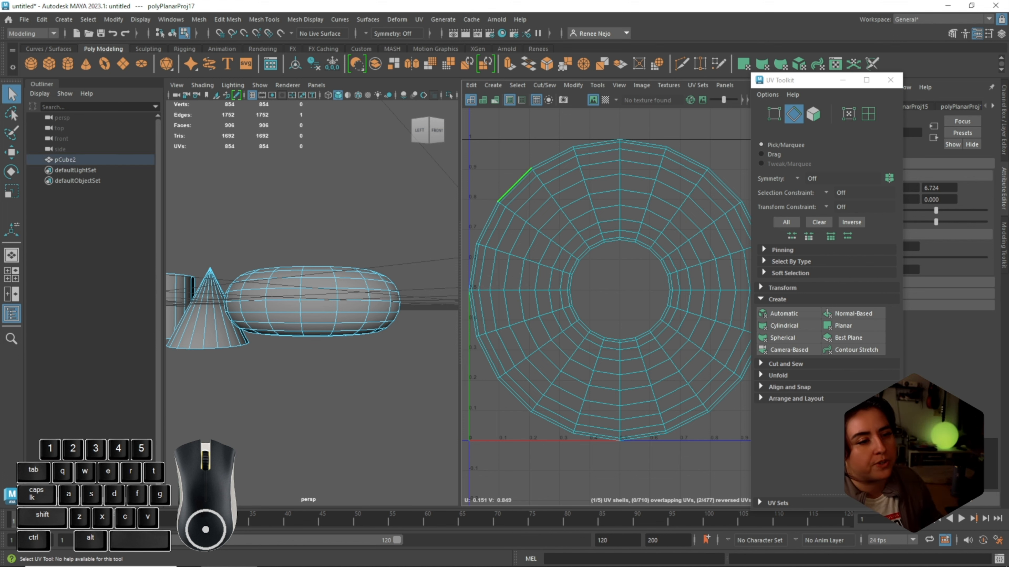
alt+drag(286, 271, 337, 310)
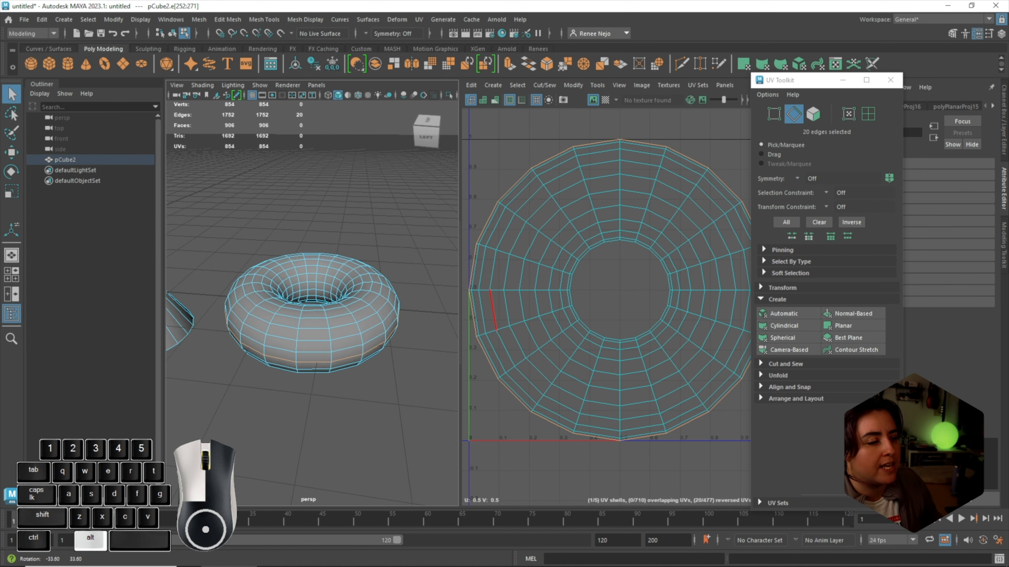
alt+right_drag(301, 310, 357, 310)
alt+middle_drag(312, 341, 312, 282)
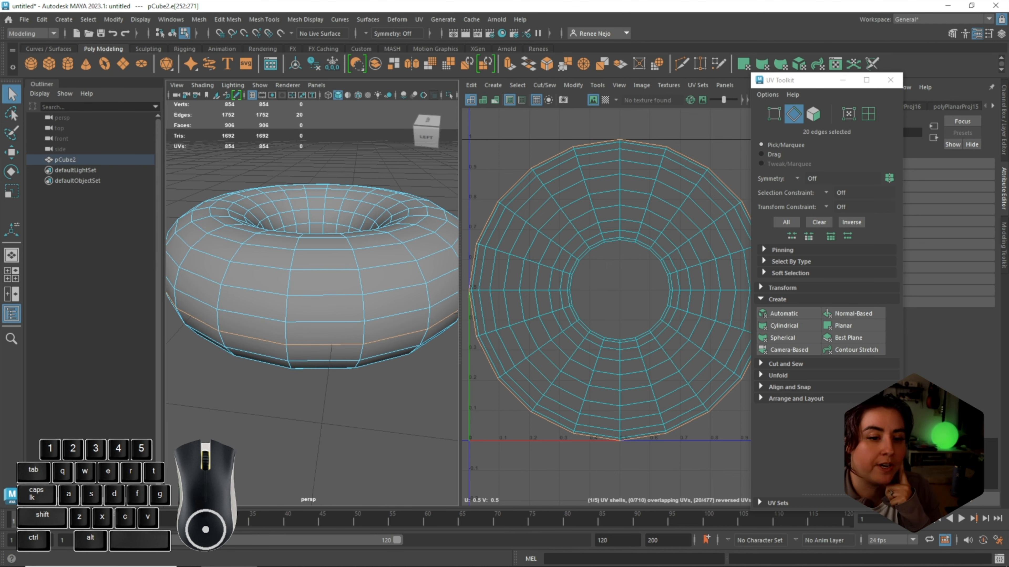
click(778, 299)
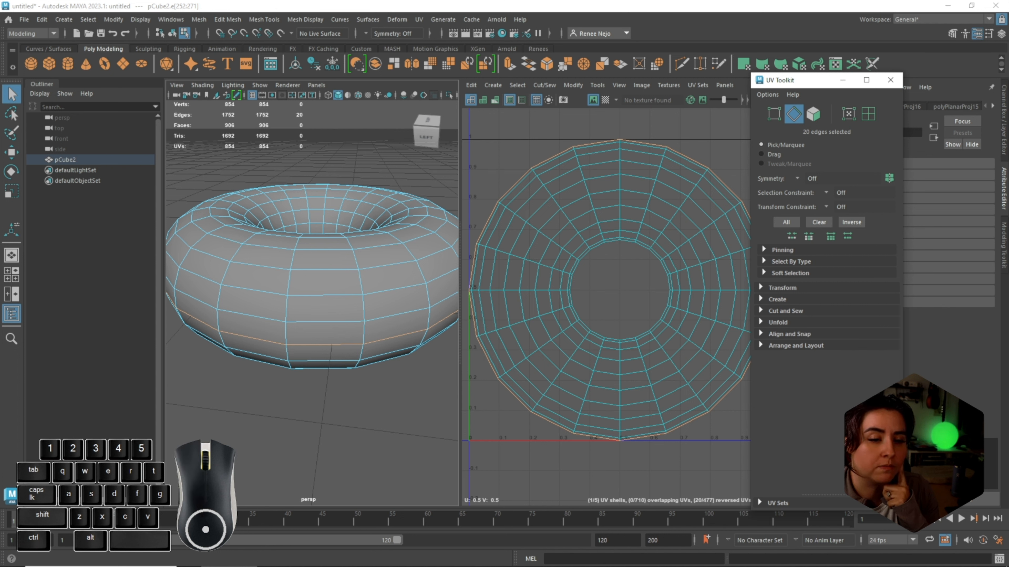
click(785, 311)
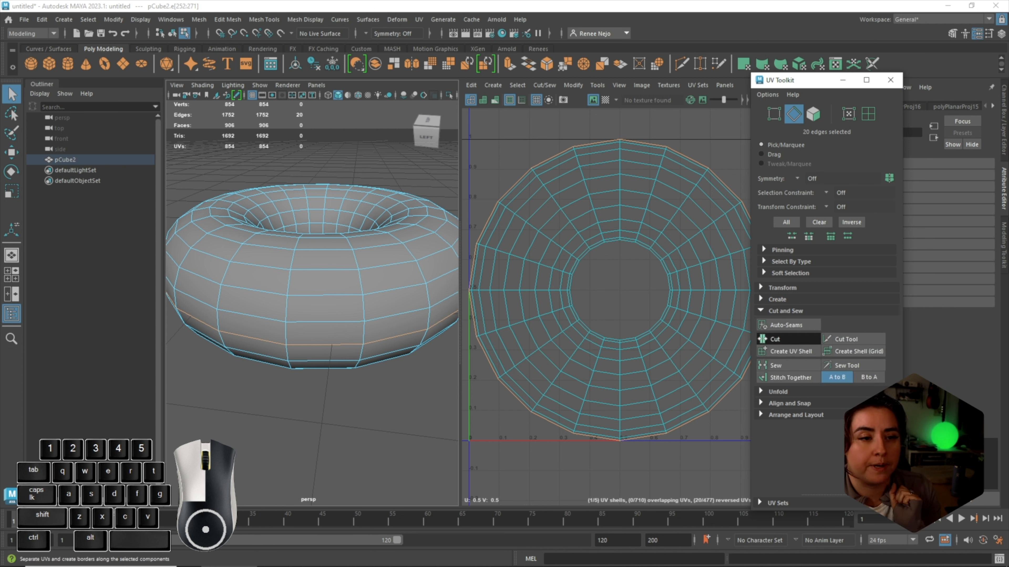
click(775, 339)
Try to separate the torus's shell by moving it sideways in the UV layout, and undo the last move
right_drag(687, 214, 687, 239)
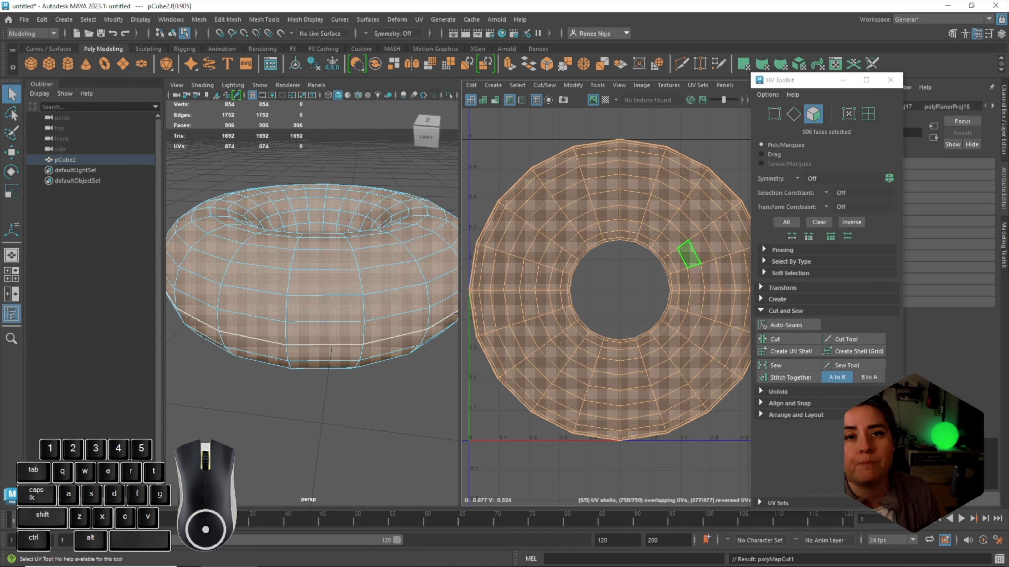
key(f)
key(w)
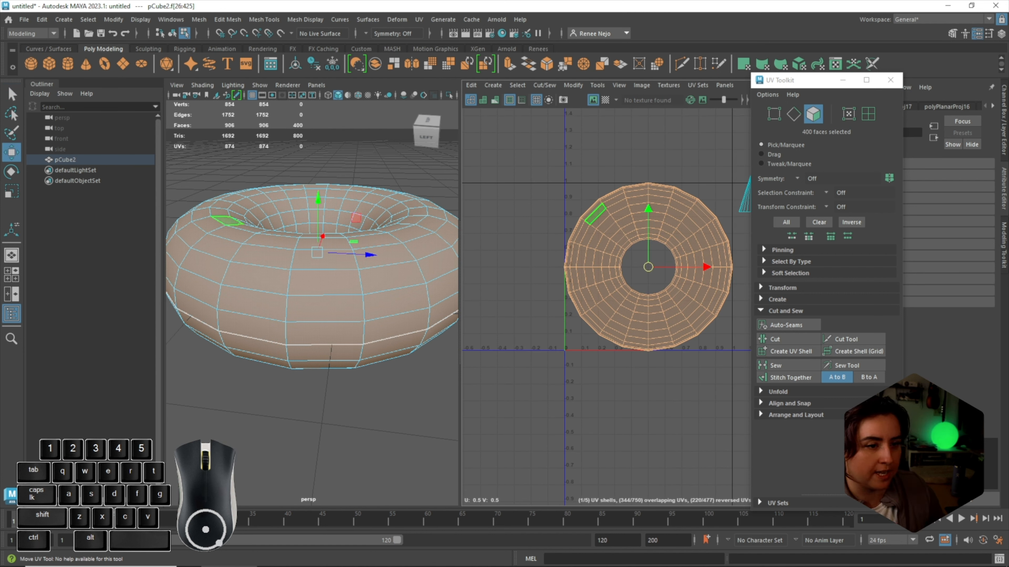
drag(707, 267, 661, 267)
click(579, 187)
double_click(609, 209)
key(ctrl+z)
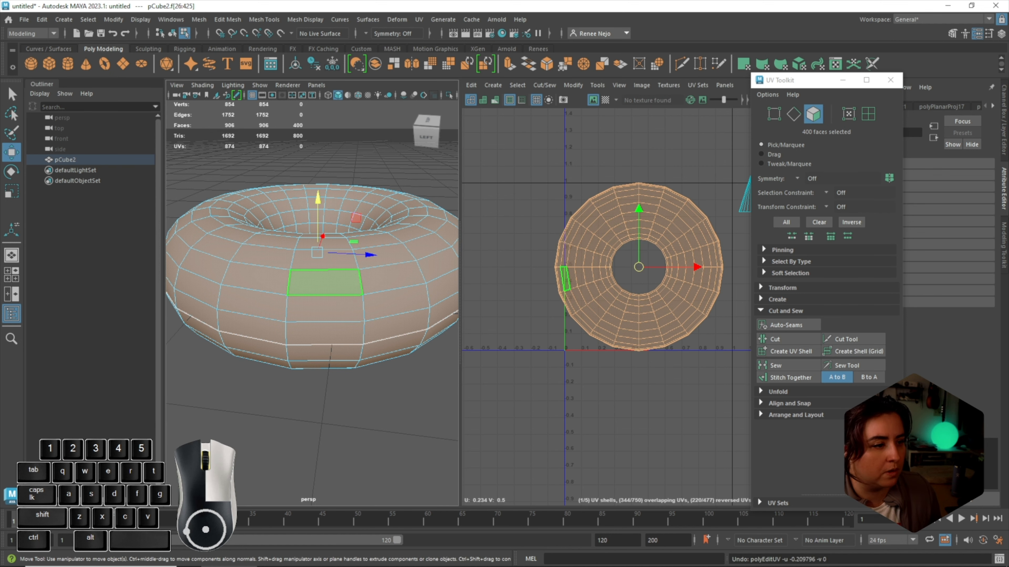
Reselect the edge loop around the torus's outer side and cut the UVs along it again
right_drag(329, 268, 330, 237)
double_click(324, 345)
alt+drag(324, 345, 558, 322)
alt+drag(238, 245, 250, 243)
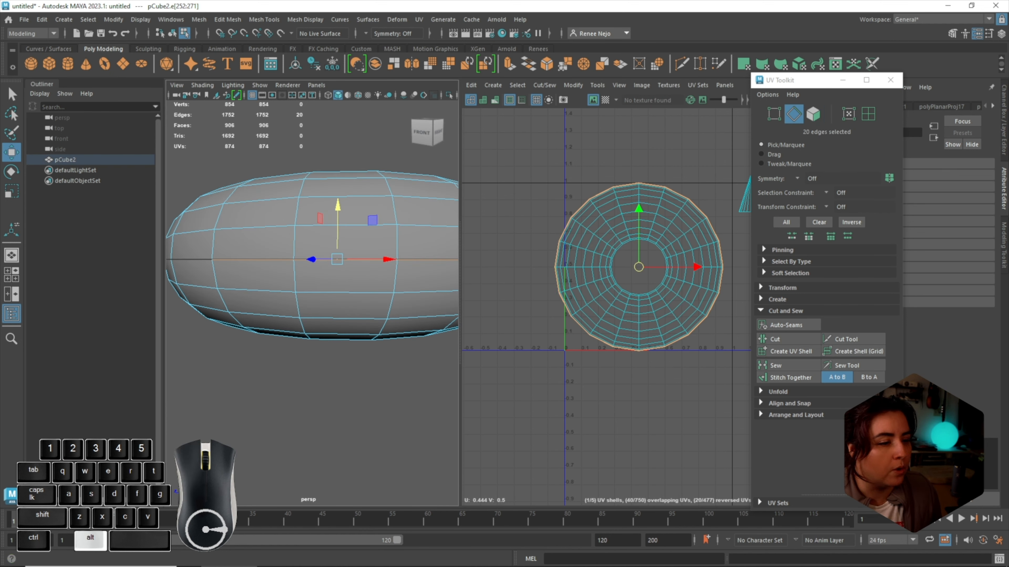
click(774, 339)
Select the torus's shell and a section of its faces, try moving the UVs upward, and undo the move
right_drag(672, 167, 672, 196)
click(670, 206)
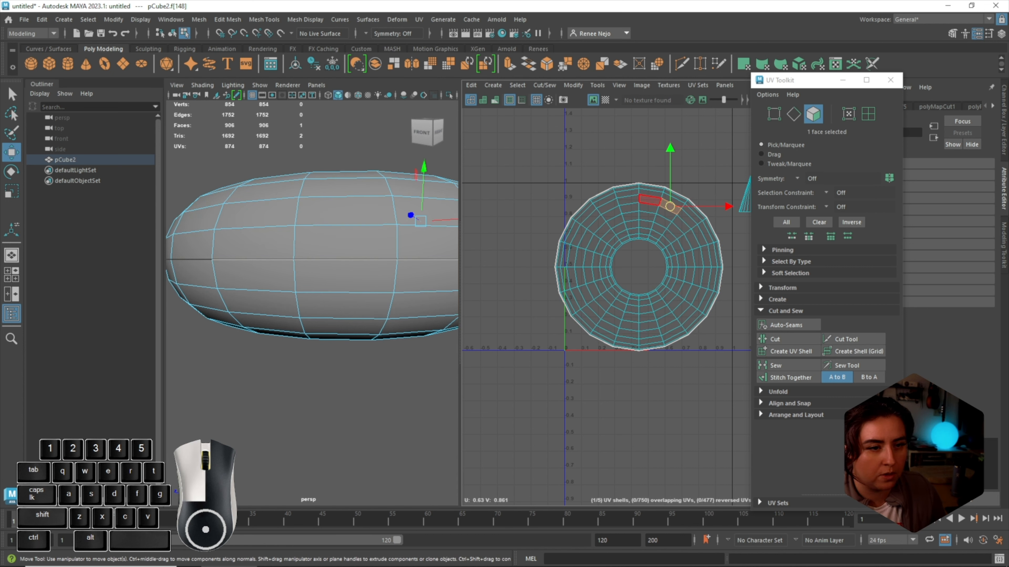
double_click(653, 207)
scroll(312, 278, down, 5)
alt+drag(312, 278, 274, 280)
drag(235, 238, 392, 285)
alt+drag(393, 285, 576, 285)
ctrl+drag(394, 323, 229, 291)
drag(639, 267, 635, 131)
key(ctrl+z)
Select the edge loop inside the torus's hole and cut the UVs along it
alt+drag(317, 178, 348, 247)
scroll(348, 286, up, 8)
right_drag(350, 247, 351, 222)
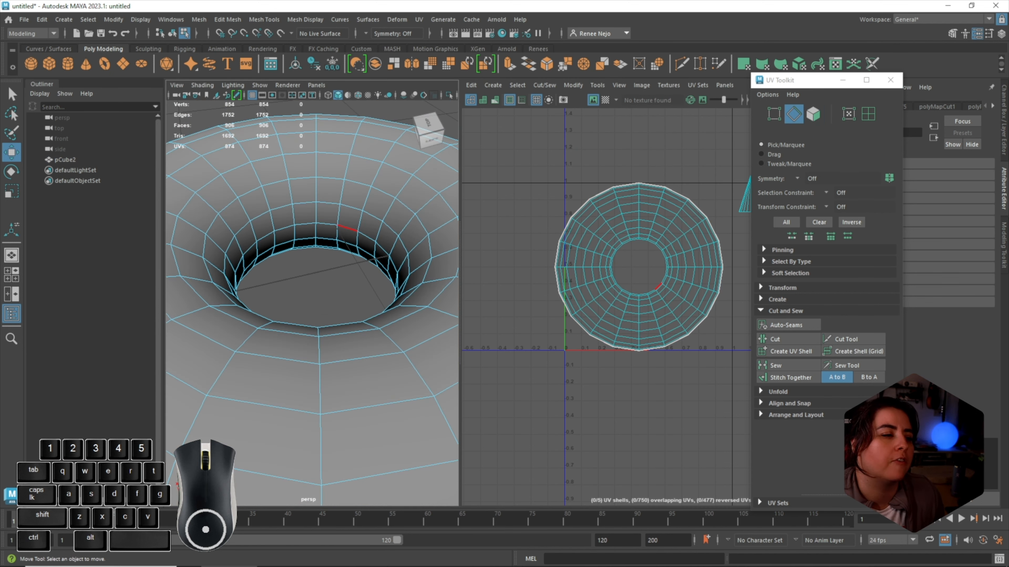
double_click(347, 228)
click(787, 339)
Select one of the torus's two overlapping shells and move it straight up, clear of the other
right_drag(612, 198, 611, 221)
double_click(614, 221)
drag(639, 208, 639, 26)
click(611, 176)
Select both torus shells, scale them down together and fit them inside the first UV tile
double_click(608, 207)
scroll(593, 216, down, 3)
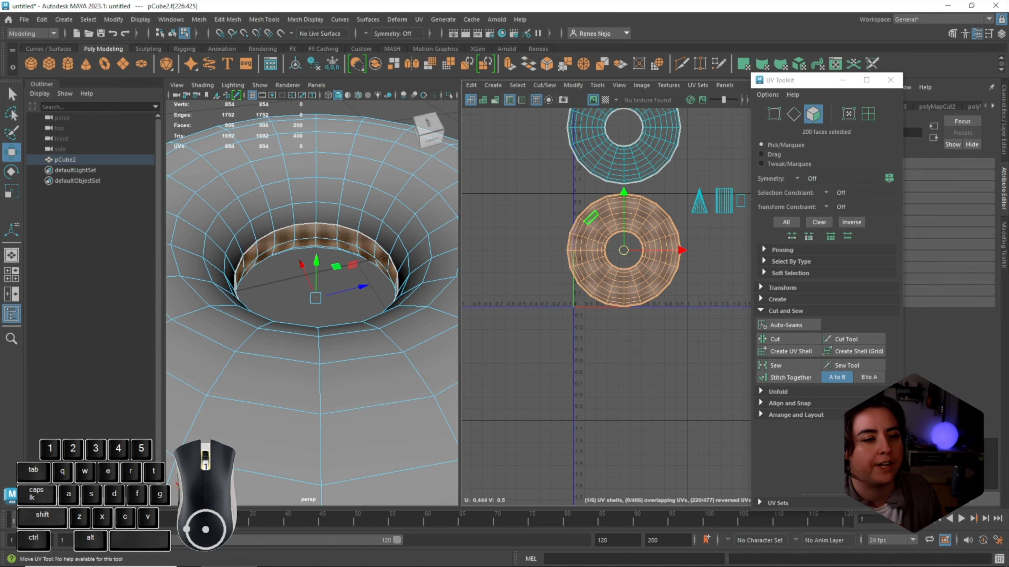
shift+double_click(372, 148)
alt+middle_drag(637, 158, 610, 211)
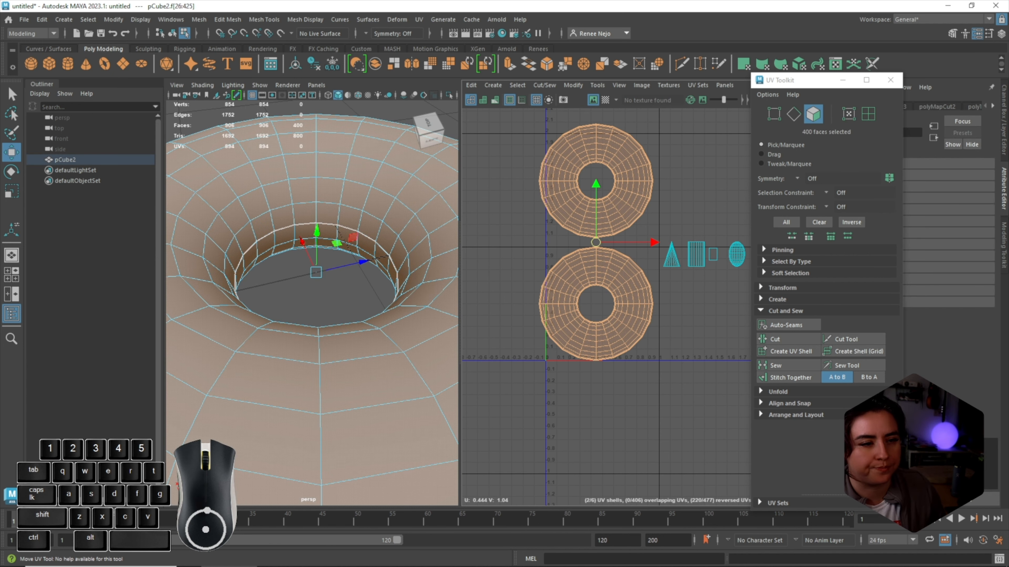
key(r)
drag(596, 242, 605, 301)
key(w)
scroll(609, 304, up, 3)
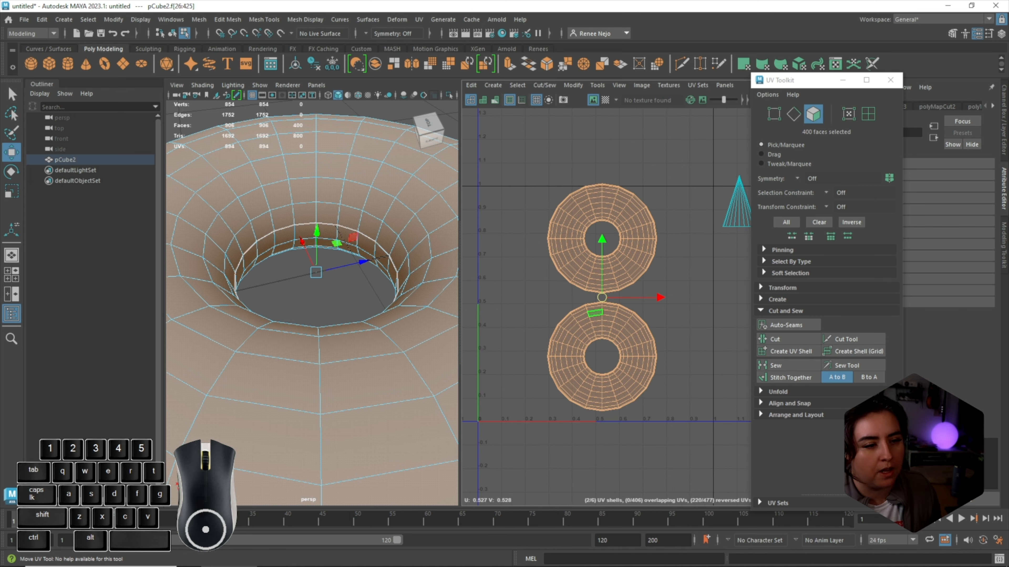
Move the two torus shells individually so they sit side by side at mid-height in the UV tile
double_click(632, 244)
drag(602, 238, 659, 260)
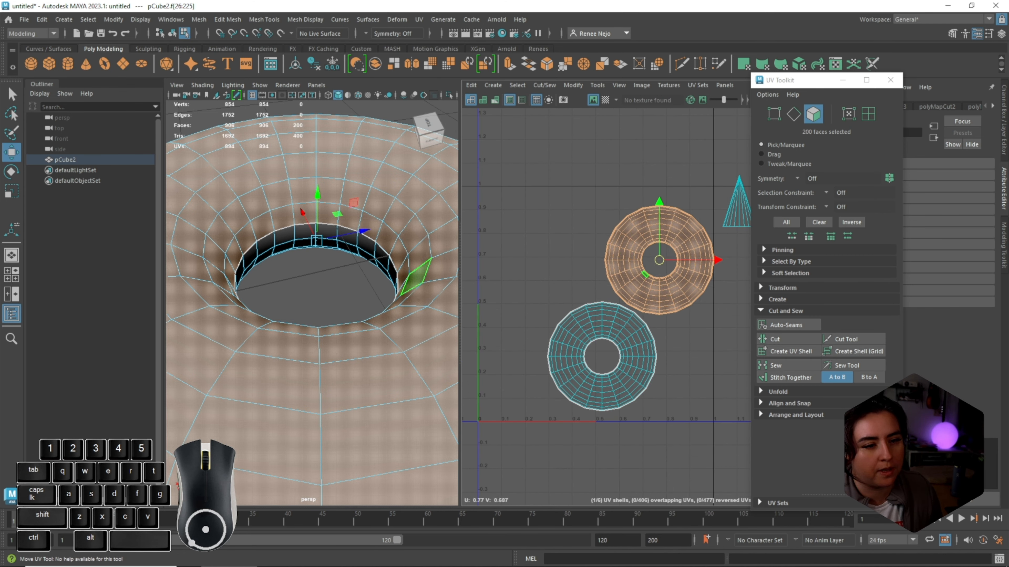
double_click(612, 341)
drag(601, 357, 543, 307)
double_click(644, 244)
drag(658, 259, 651, 310)
Turn the checker map back on and examine how the pattern and text fall on both sides of the torus
click(605, 100)
scroll(301, 188, down, 4)
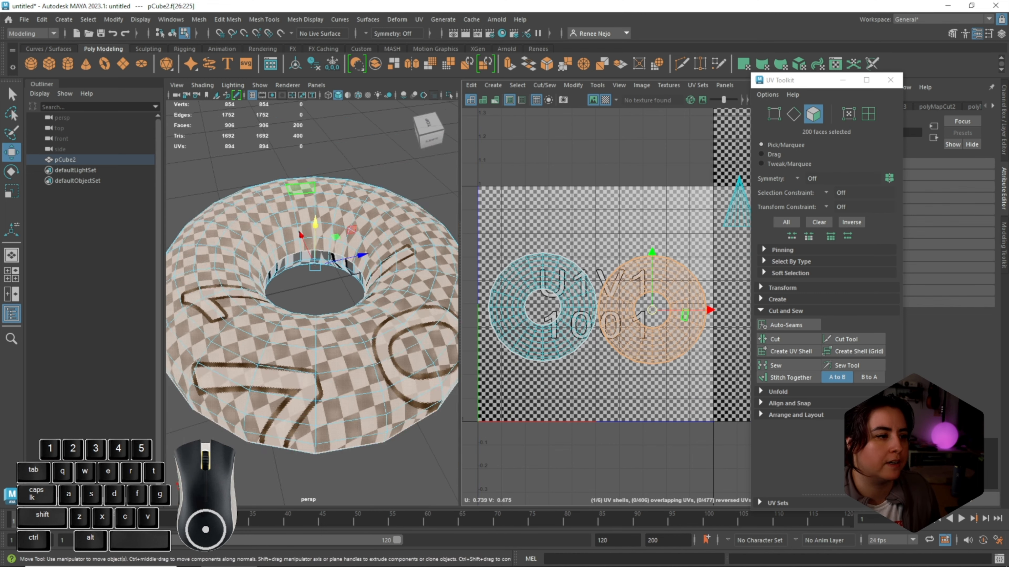
alt+drag(312, 278, 270, 179)
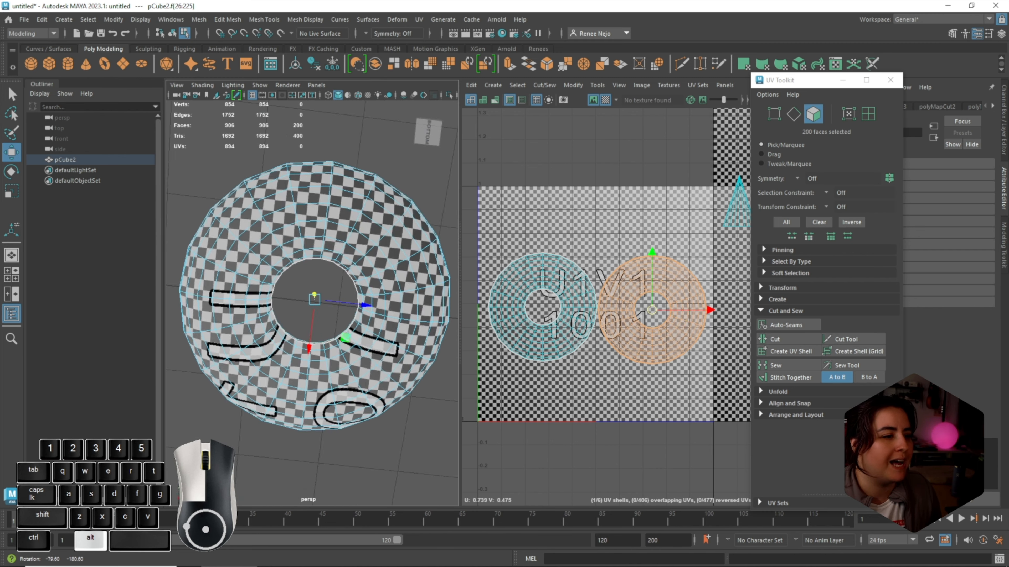
alt+drag(312, 254, 319, 318)
scroll(632, 298, up, 2)
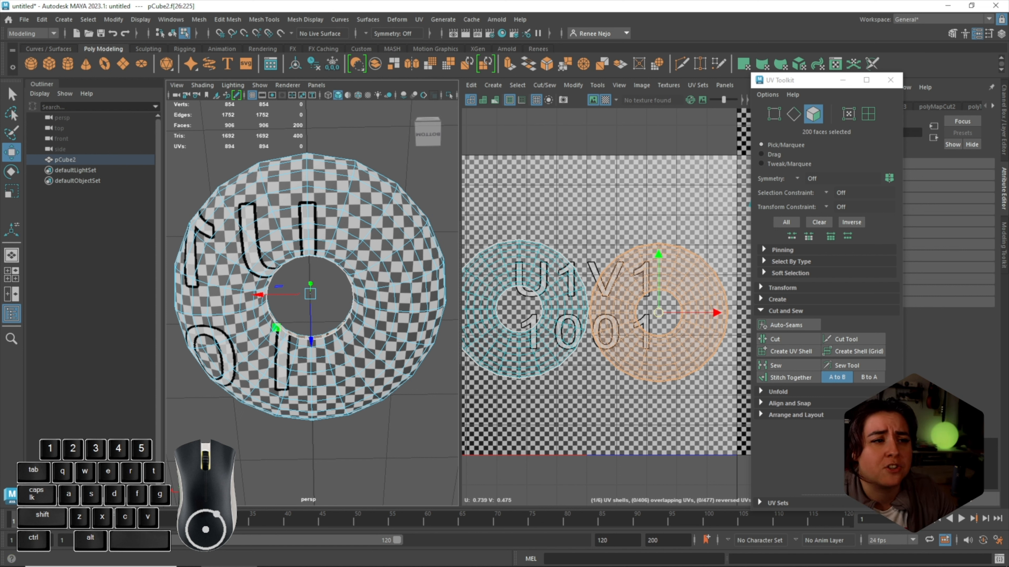
Turn on shaded display for the UV shells and nudge the blue torus shell slightly away from the red one
click(482, 100)
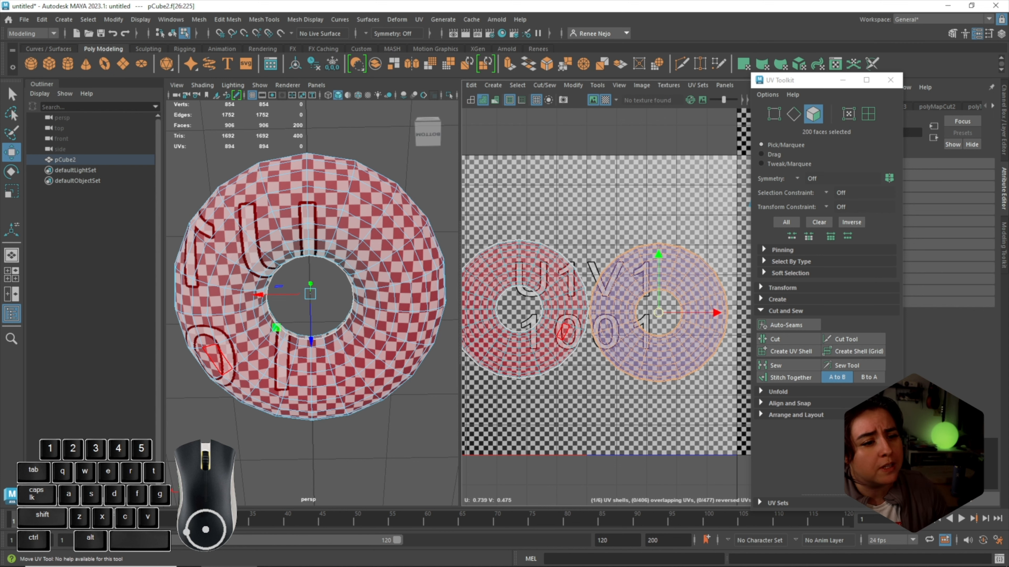
double_click(568, 320)
mouse_move(511, 365)
alt+middle_down()
mouse_move(520, 375)
mouse_move(526, 366)
alt+middle_up()
click(655, 275)
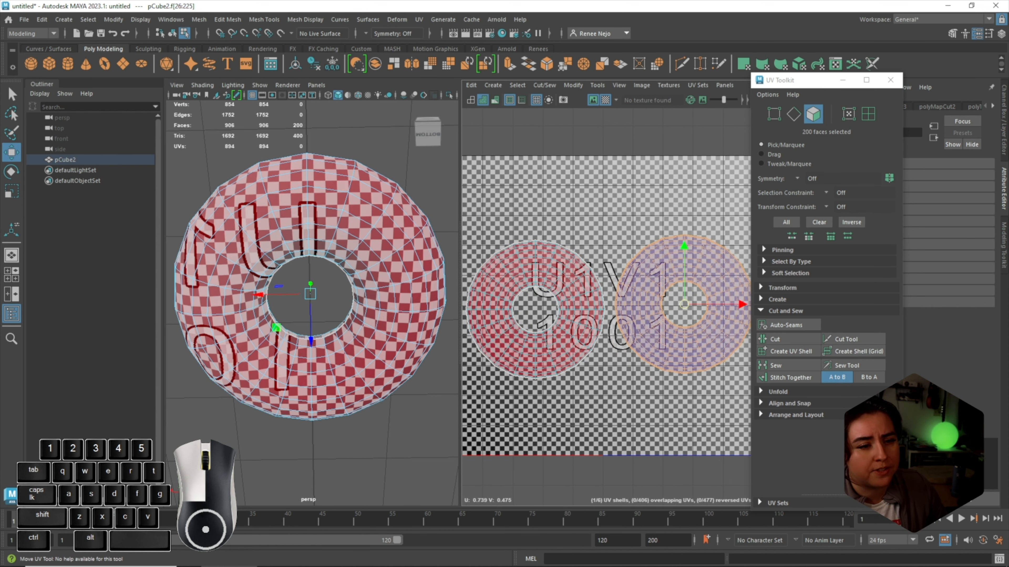
Select both torus UV shells and unfold them together with the Unfold command
click(541, 275)
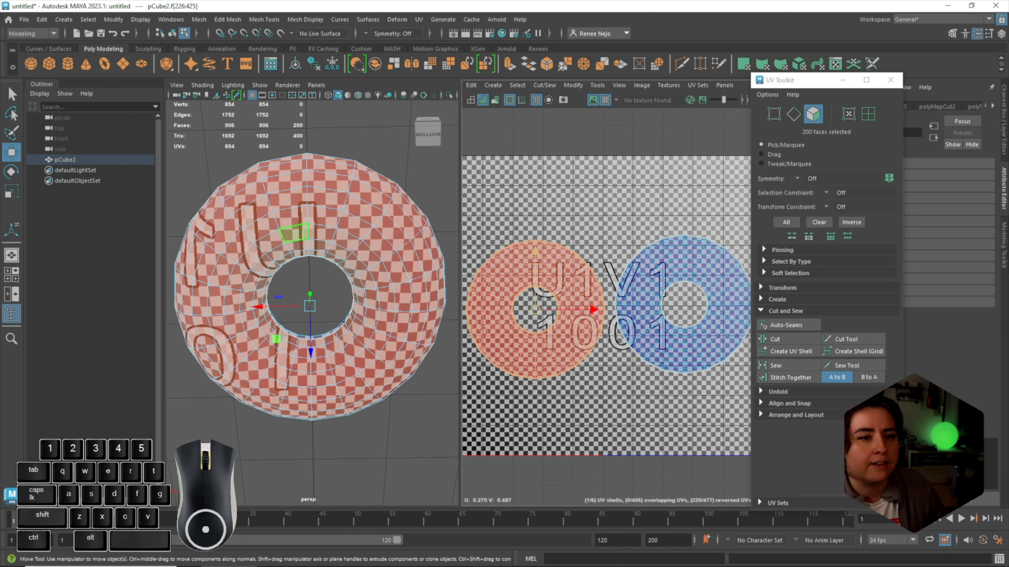
scroll(564, 274, down, 2)
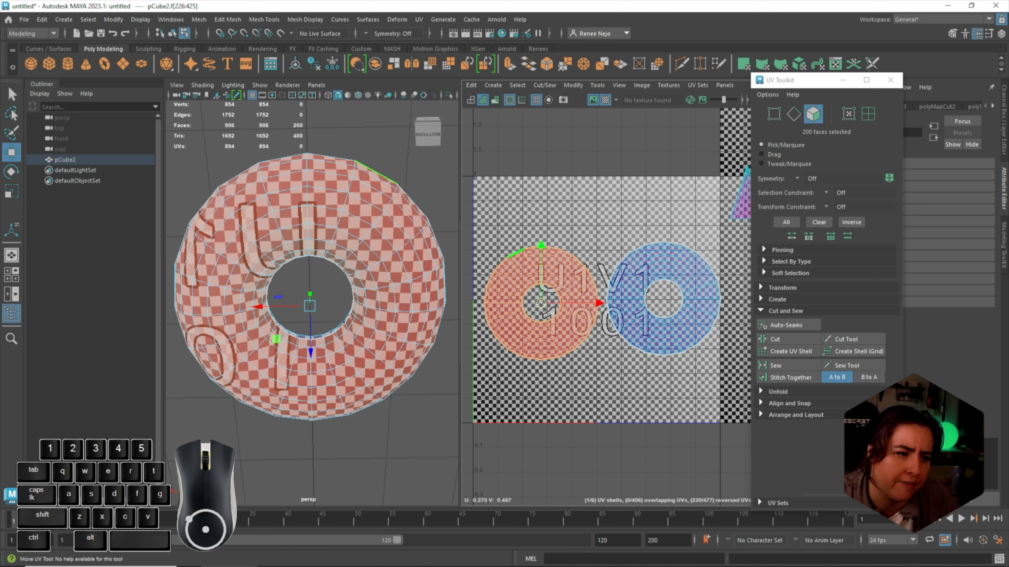
drag(478, 233, 599, 304)
drag(719, 371, 745, 371)
scroll(682, 379, up, 1)
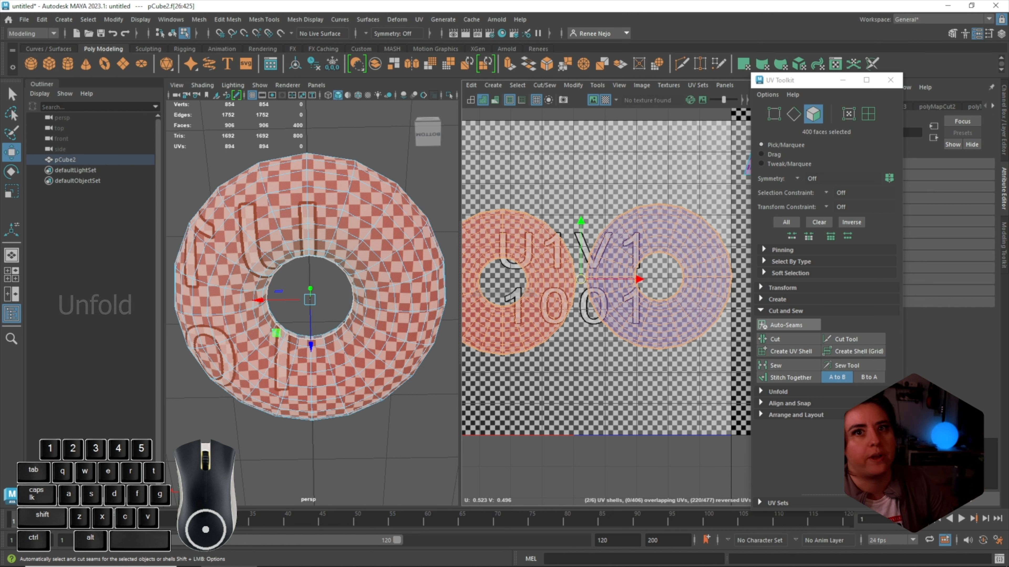
click(778, 391)
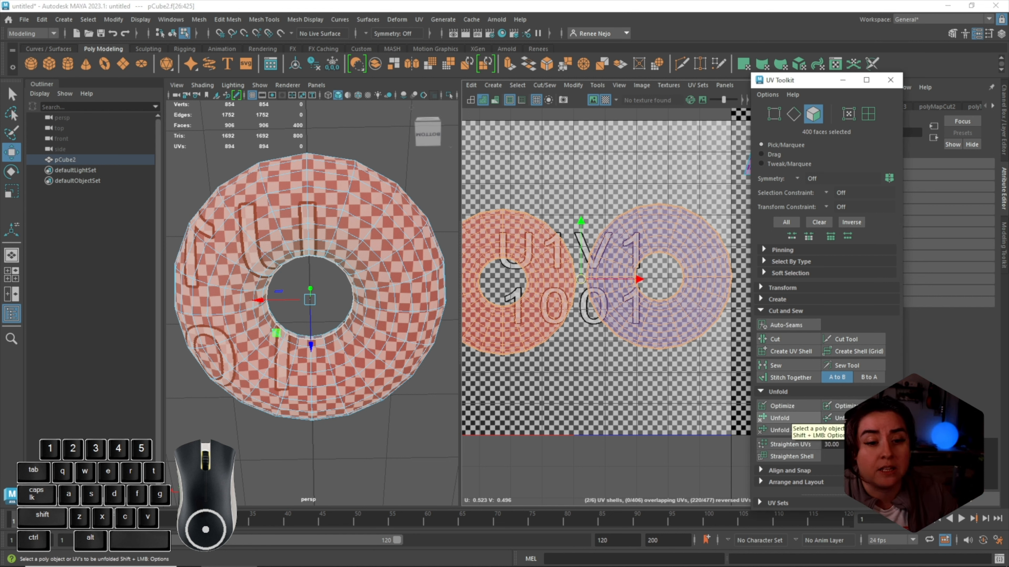
click(779, 418)
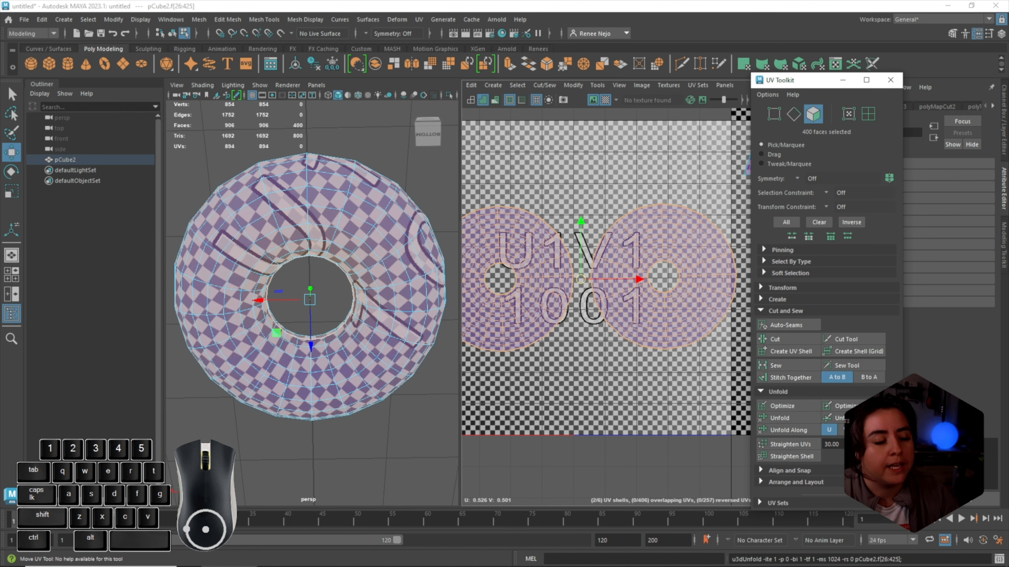
alt+drag(317, 207, 318, 177)
click(568, 365)
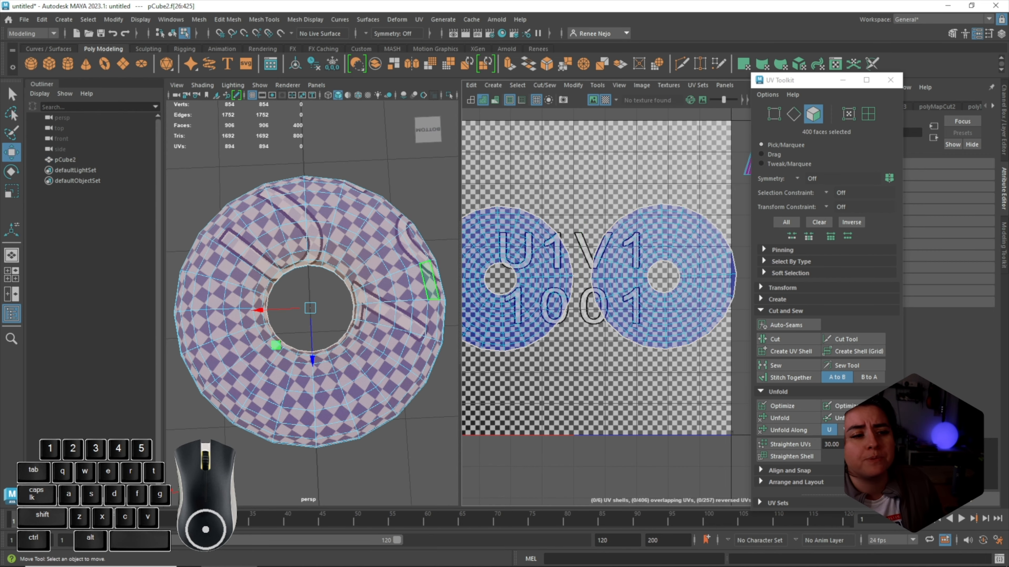
Move the second torus shell into the neighbouring UV tile and select the torus shell left in the first tile
double_click(540, 314)
scroll(577, 315, down, 2)
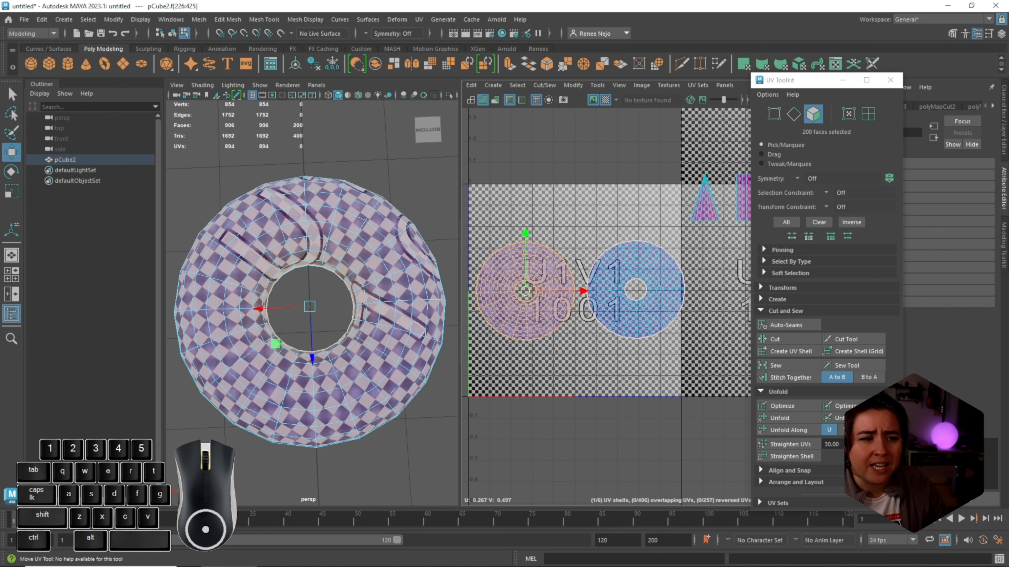
double_click(616, 253)
drag(635, 289, 737, 313)
double_click(567, 295)
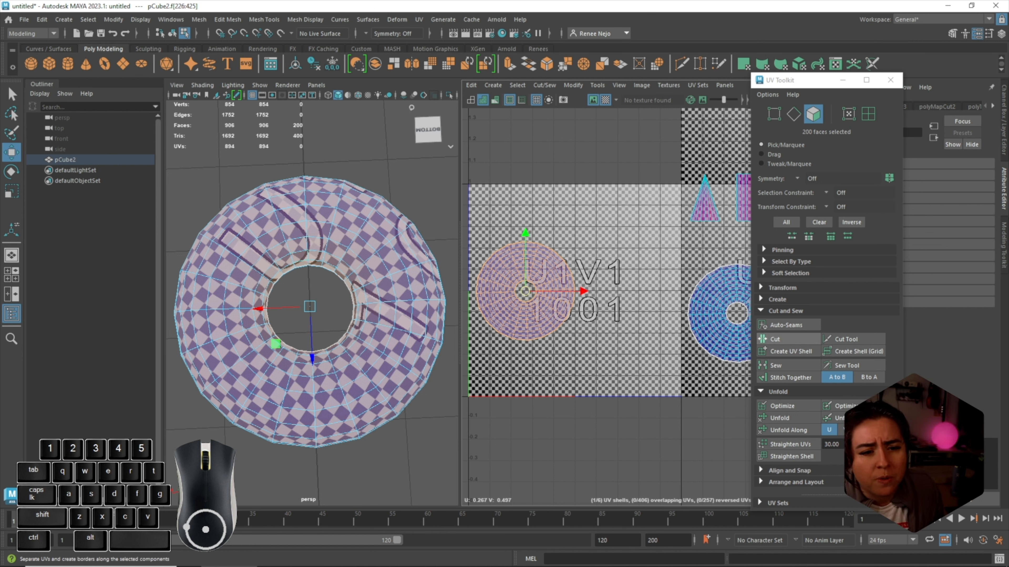
Apply a planar projection to the selected torus shell and unfold it again
click(777, 299)
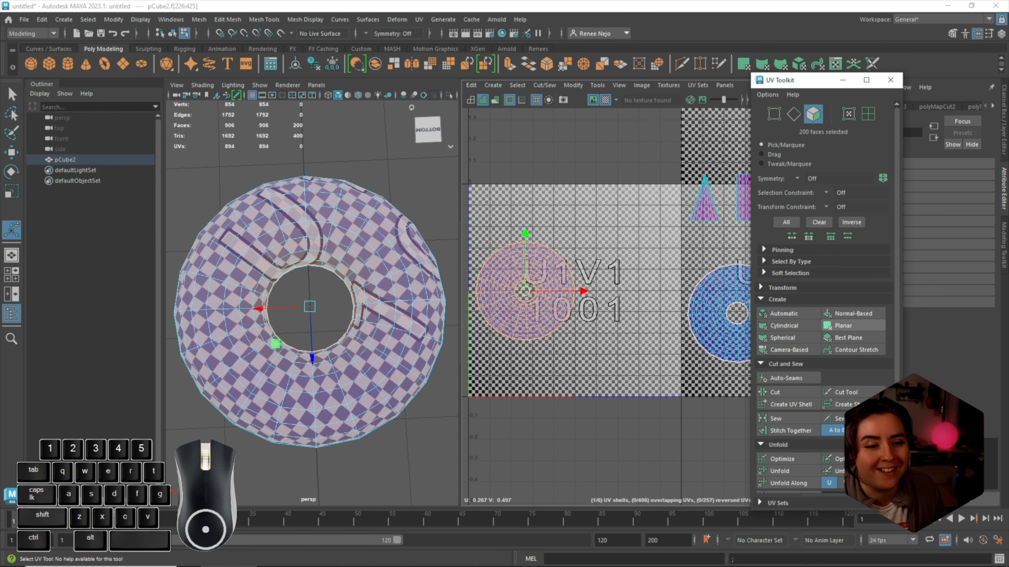
click(842, 326)
scroll(789, 430, down, 1)
click(780, 440)
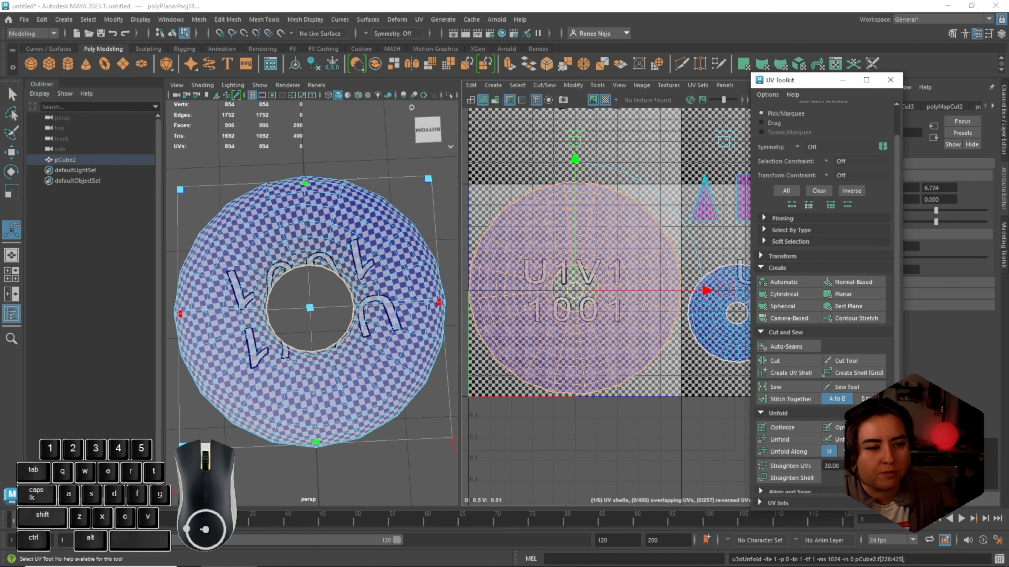
Select both torus shells together and turn off the checker map
alt+middle_drag(703, 348, 646, 365)
shift+double_click(708, 321)
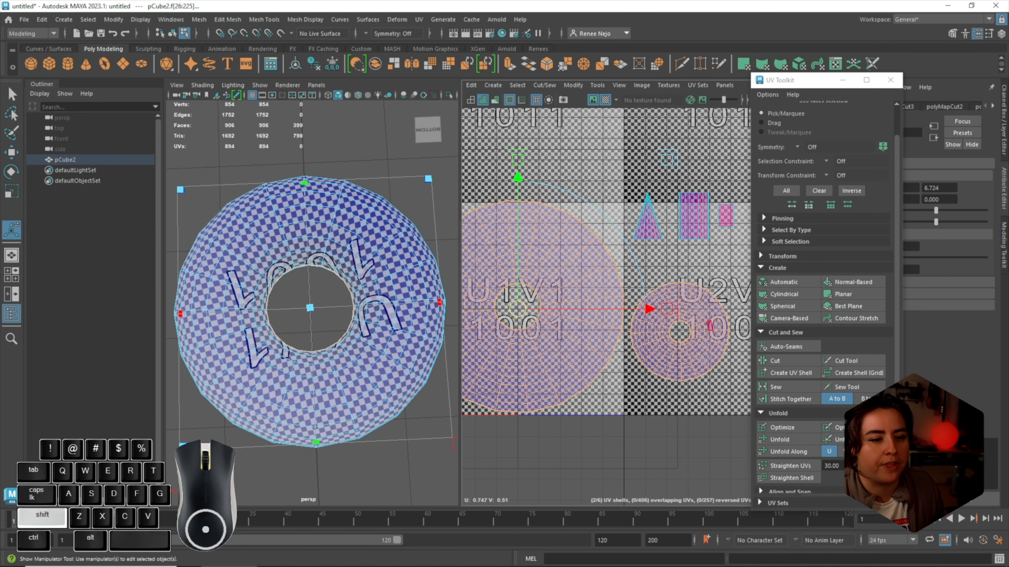
scroll(514, 327, down, 2)
click(604, 100)
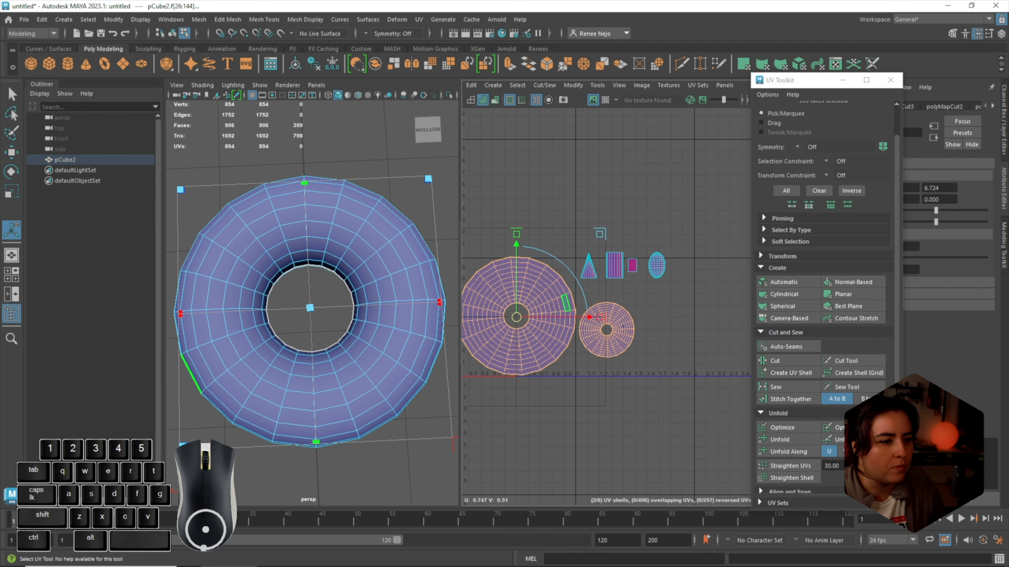
Move the larger torus shell into the space above the first UV tile and scale it down
drag(516, 317, 470, 173)
double_click(604, 319)
double_click(523, 228)
key(e)
key(r)
Move the other torus shell up beside the first one and scale it down to a similar size
double_click(606, 325)
key(w)
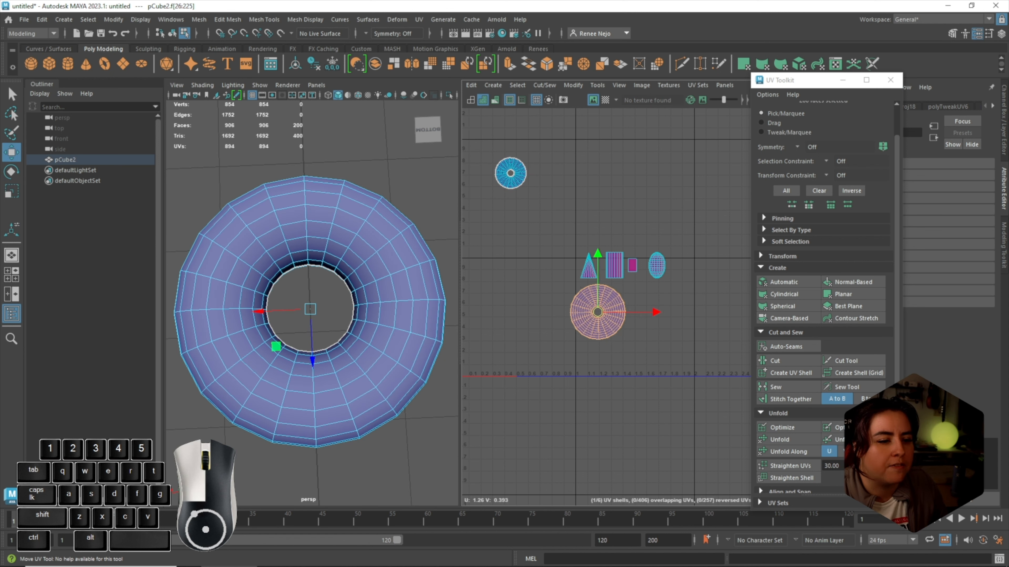
drag(605, 328, 549, 173)
key(r)
key(w)
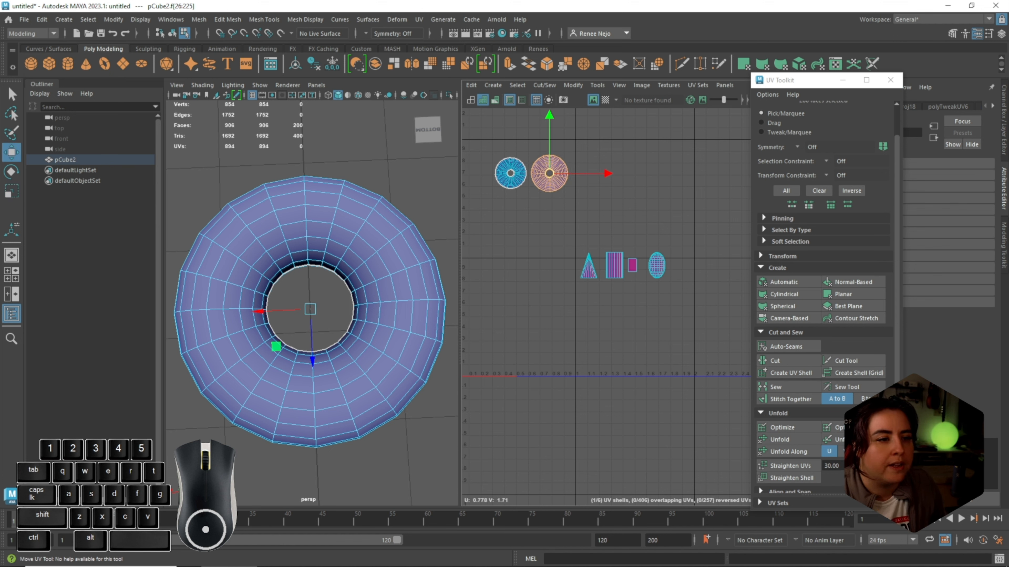
Scale up the smaller torus shell so it roughly matches its neighbour's size
scroll(527, 215, up, 5)
alt+middle_drag(502, 124, 597, 257)
double_click(597, 255)
key(r)
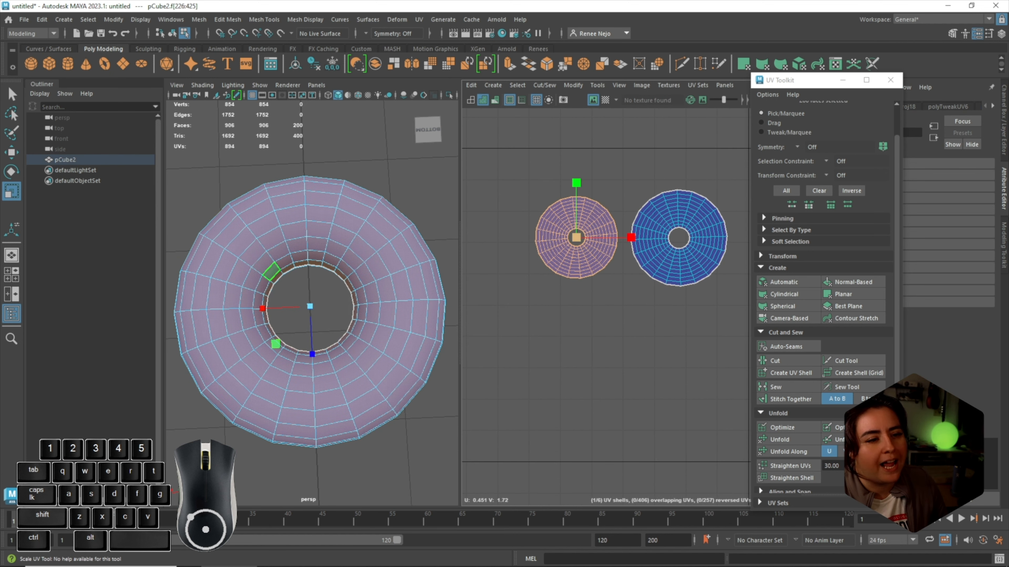
drag(576, 238, 593, 237)
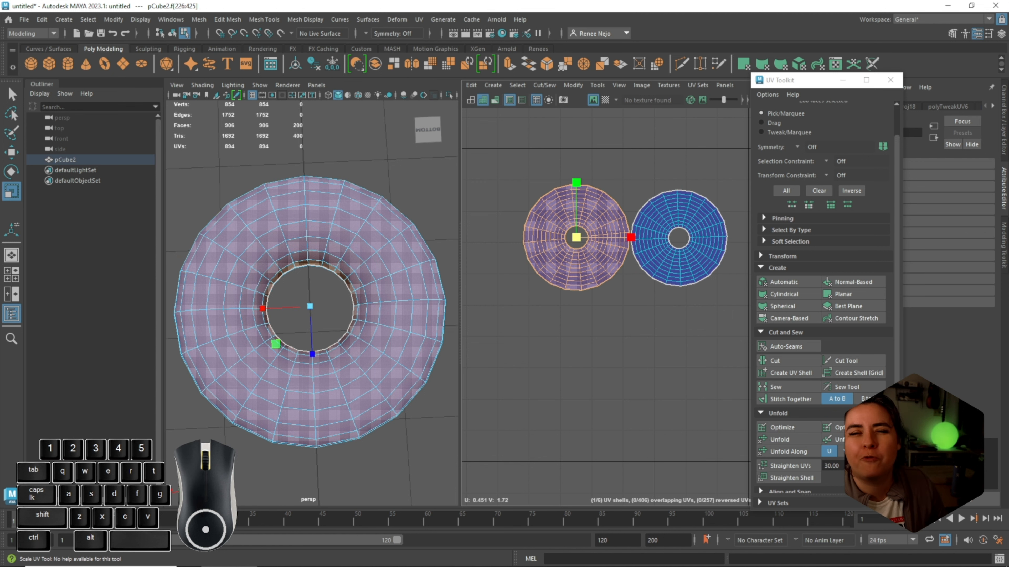
alt+scroll(589, 239, down, 3)
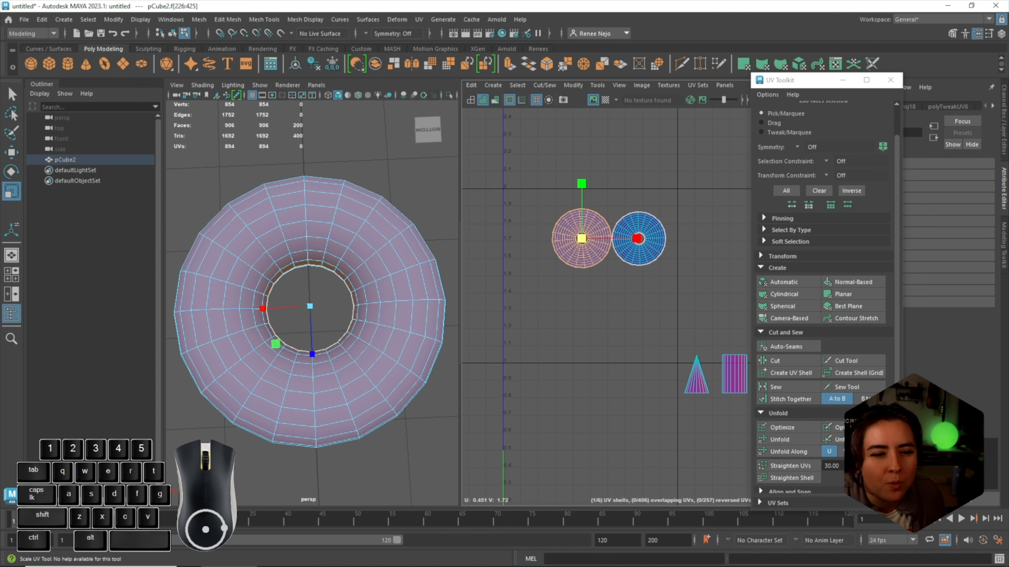
alt+middle_drag(675, 286, 616, 249)
Switch to object selection, duplicate the combined primitives and move the copy sideways along the X axis beside the originals
right_drag(424, 267, 439, 252)
scroll(439, 252, down, 4)
right_drag(334, 267, 371, 238)
scroll(372, 238, down, 6)
drag(257, 209, 358, 339)
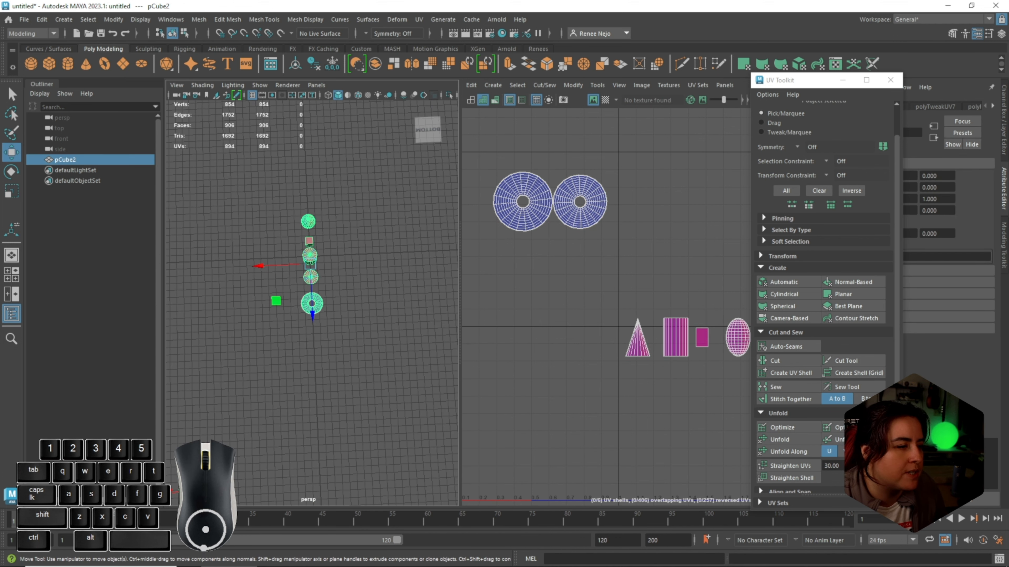
key(ctrl+d)
key(w)
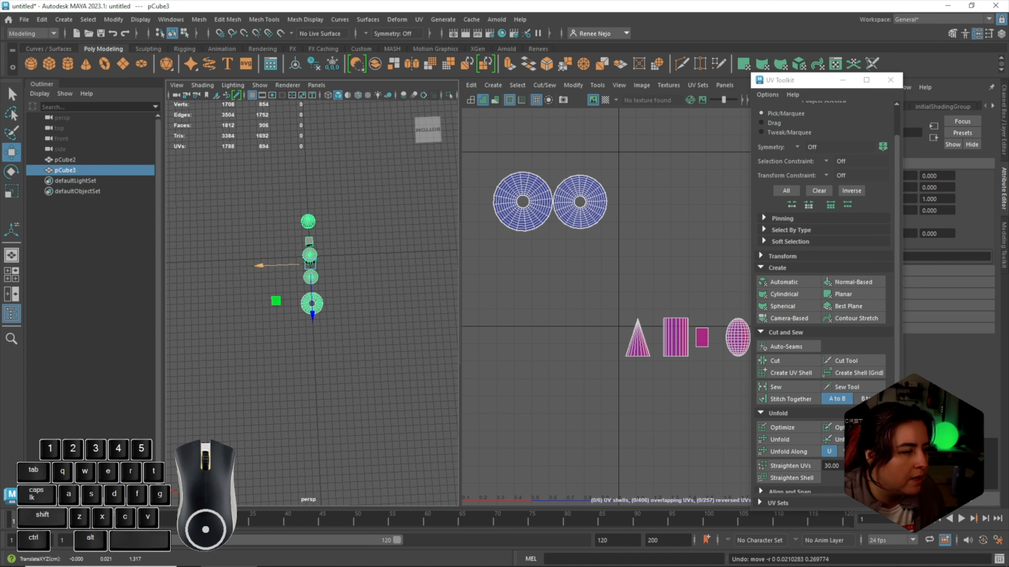
drag(259, 266, 303, 263)
Apply an automatic UV projection to the duplicated primitives
click(788, 282)
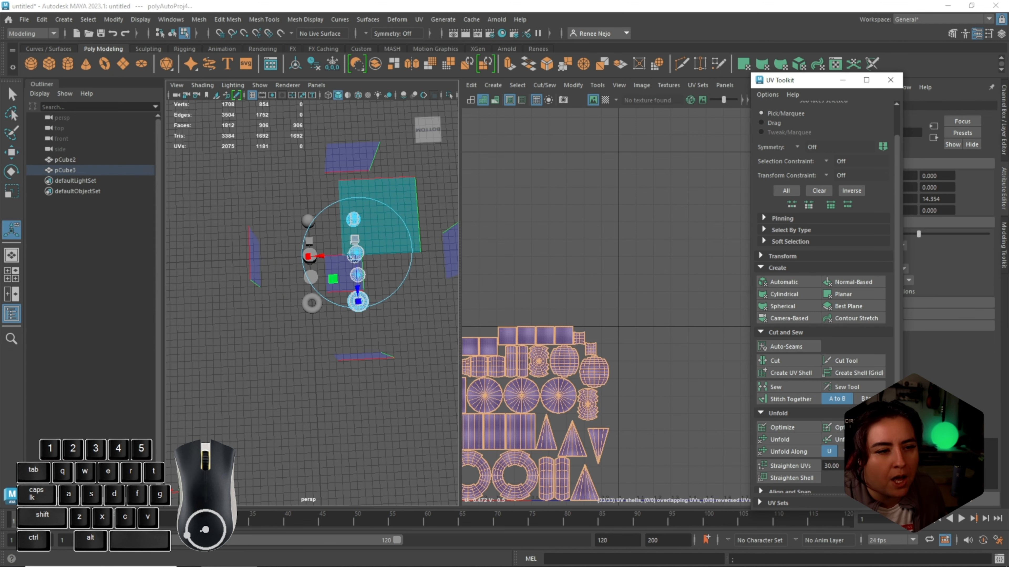
alt+middle_drag(531, 413, 610, 306)
Select the duplicated torus and examine which UV shells the automatic projection assigned to it
scroll(312, 303, up, 8)
alt+middle_drag(358, 294, 240, 321)
alt+drag(312, 318, 358, 235)
alt+drag(278, 302, 353, 314)
scroll(381, 294, down, 8)
scroll(381, 313, up, 8)
alt+middle_drag(449, 317, 401, 320)
scroll(405, 320, up, 3)
scroll(405, 320, up, 4)
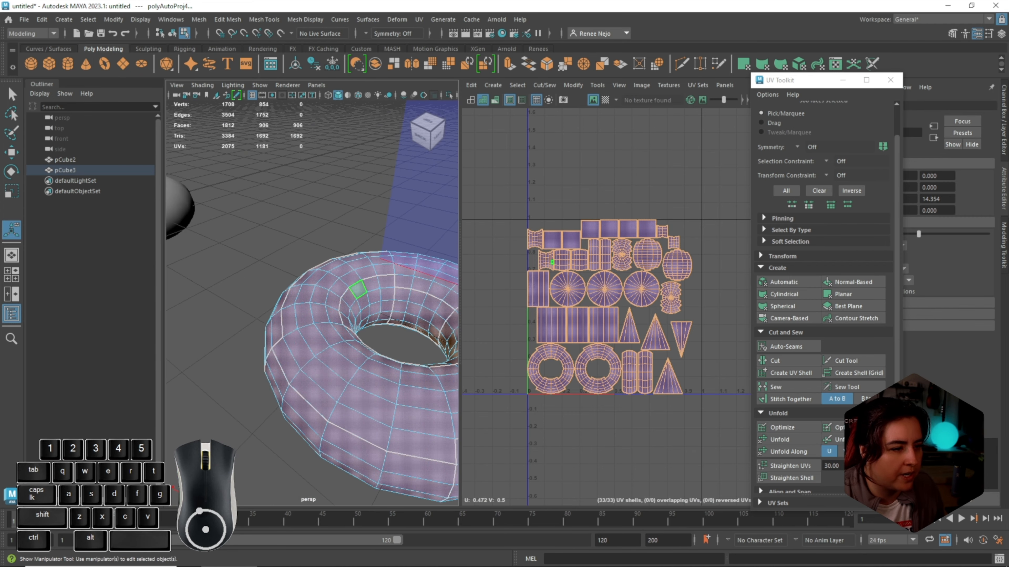
double_click(355, 288)
alt+drag(355, 289, 306, 310)
alt+middle_drag(373, 381, 415, 324)
scroll(551, 295, up, 2)
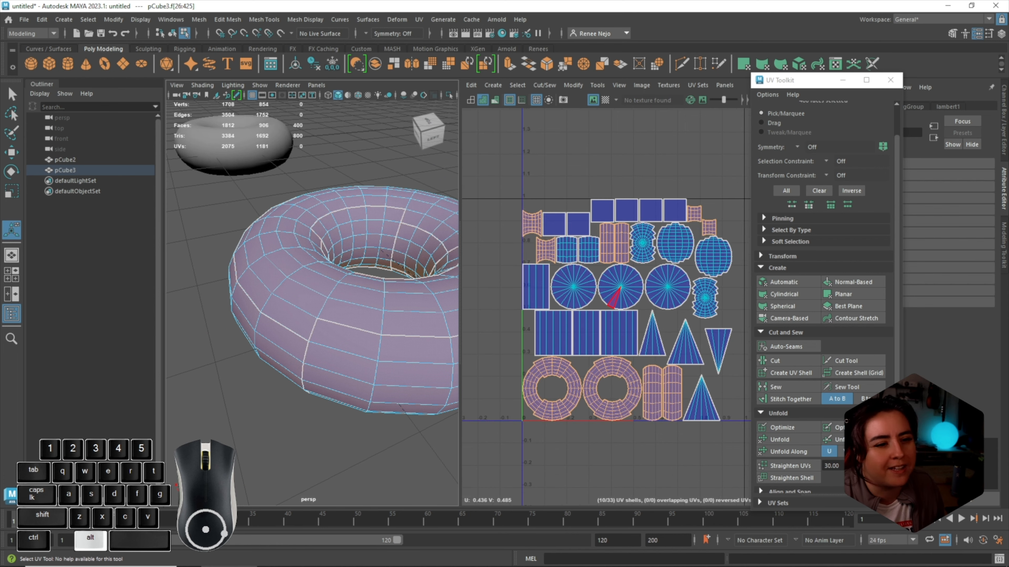
alt+middle_drag(614, 299, 644, 288)
alt+middle_drag(413, 314, 254, 302)
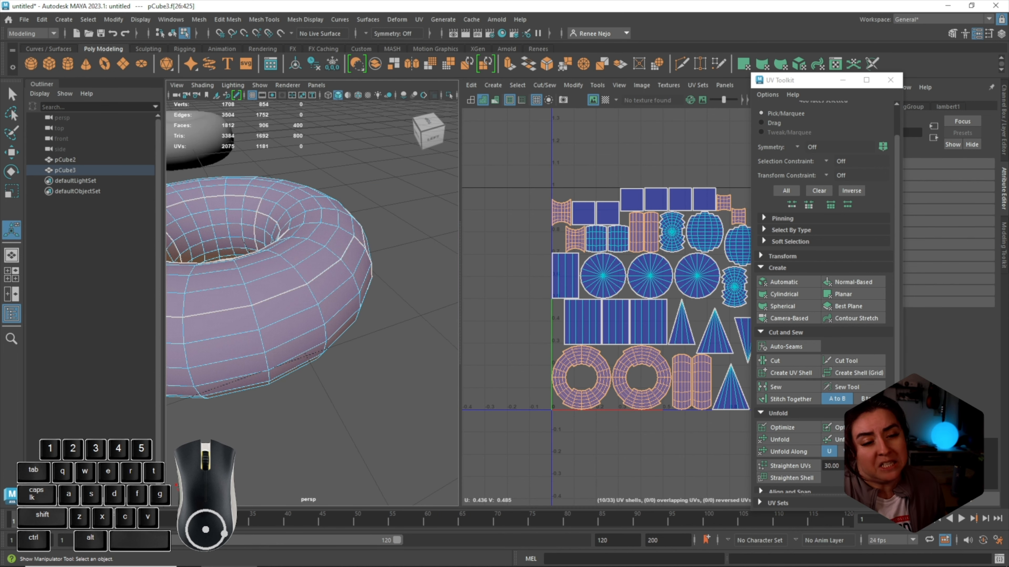
Select the original primitives and compare their UV shells with the duplicate's automatic layout
scroll(683, 252, down, 2)
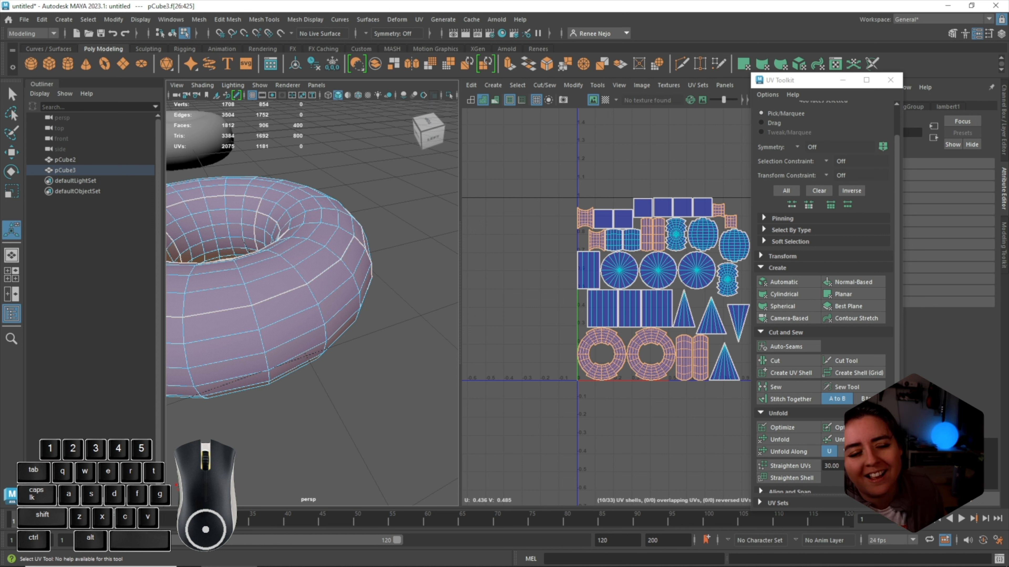
scroll(598, 234, down, 3)
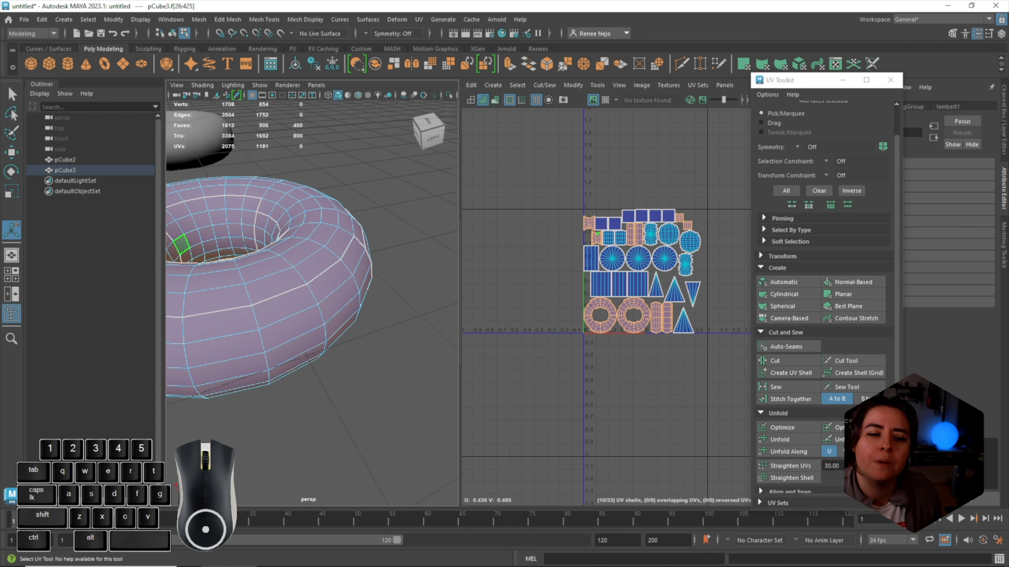
scroll(265, 301, down, 5)
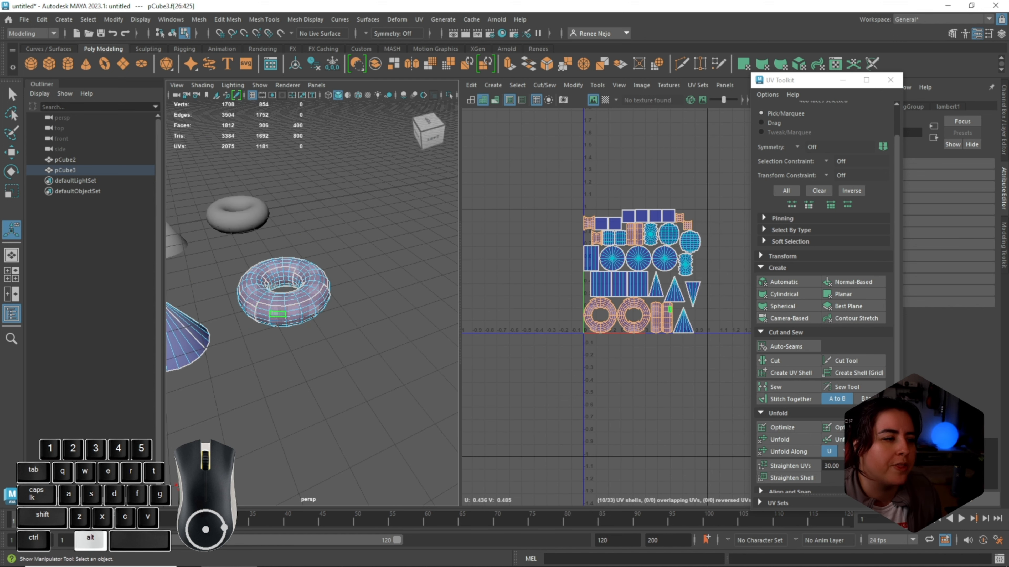
alt+middle_drag(276, 316, 388, 360)
click(316, 251)
alt+middle_drag(709, 164, 658, 238)
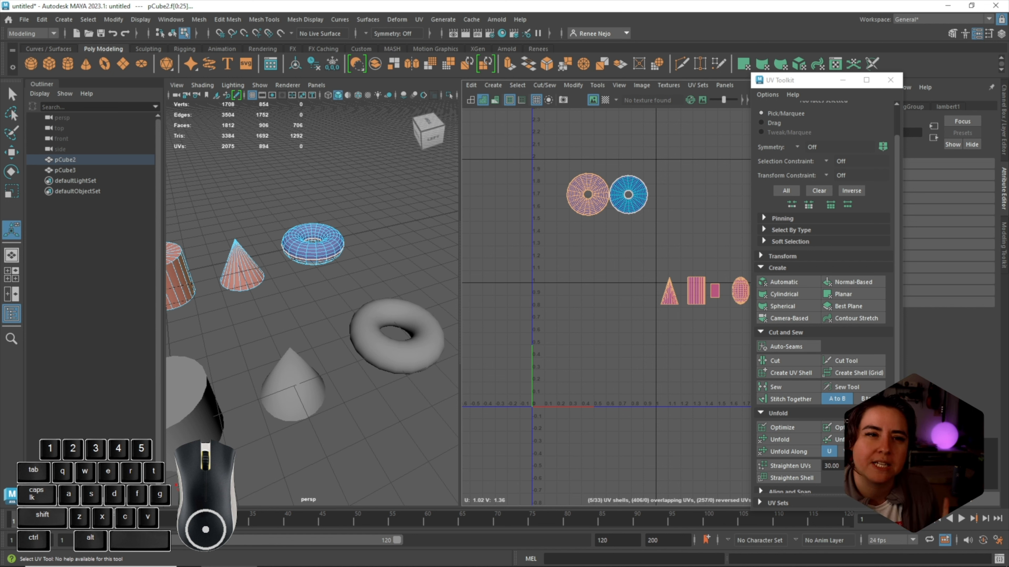
scroll(337, 249, down, 4)
alt+middle_drag(337, 249, 385, 249)
Hide the duplicated primitives, undoing the stray extra duplicate
alt+drag(312, 302, 446, 423)
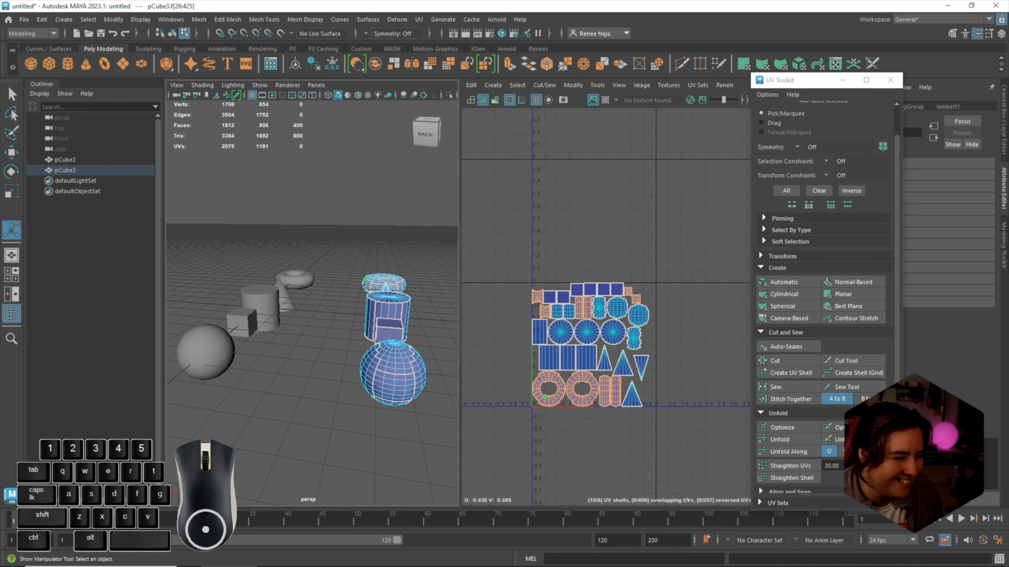
key(ctrl+d)
key(ctrl+z)
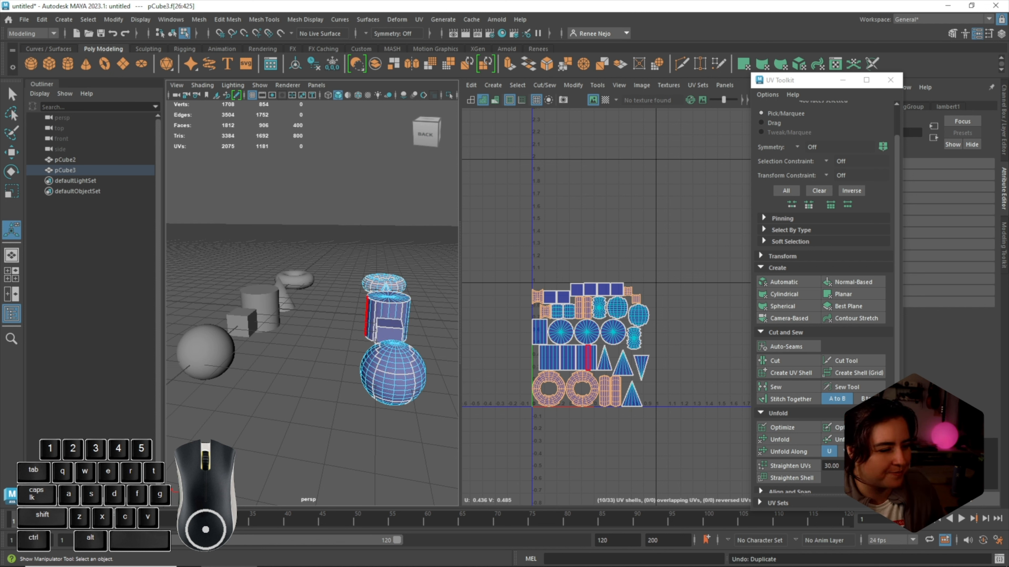
key(ctrl+h)
key(ctrl+z)
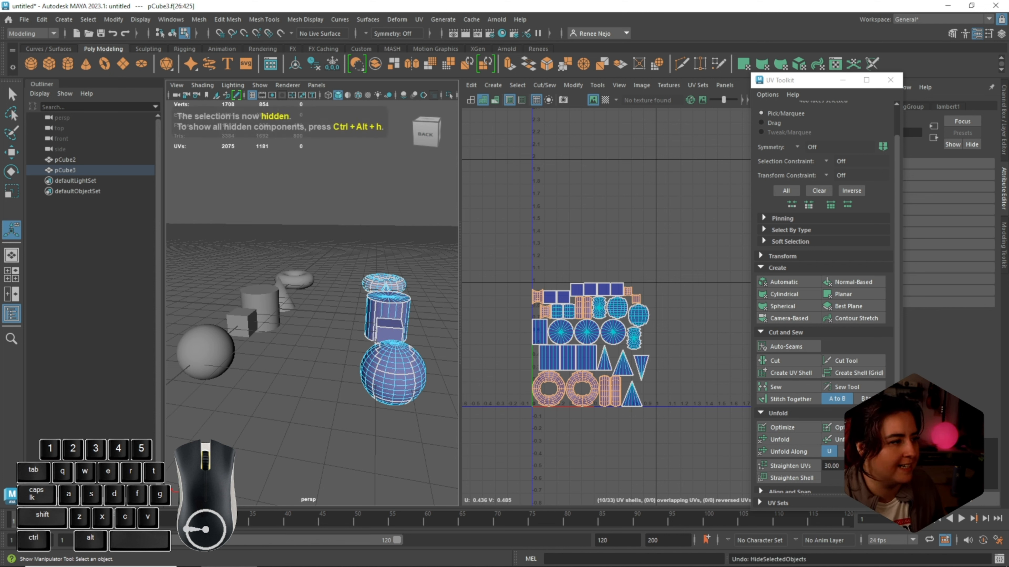
key(ctrl+z)
key(ctrl+h)
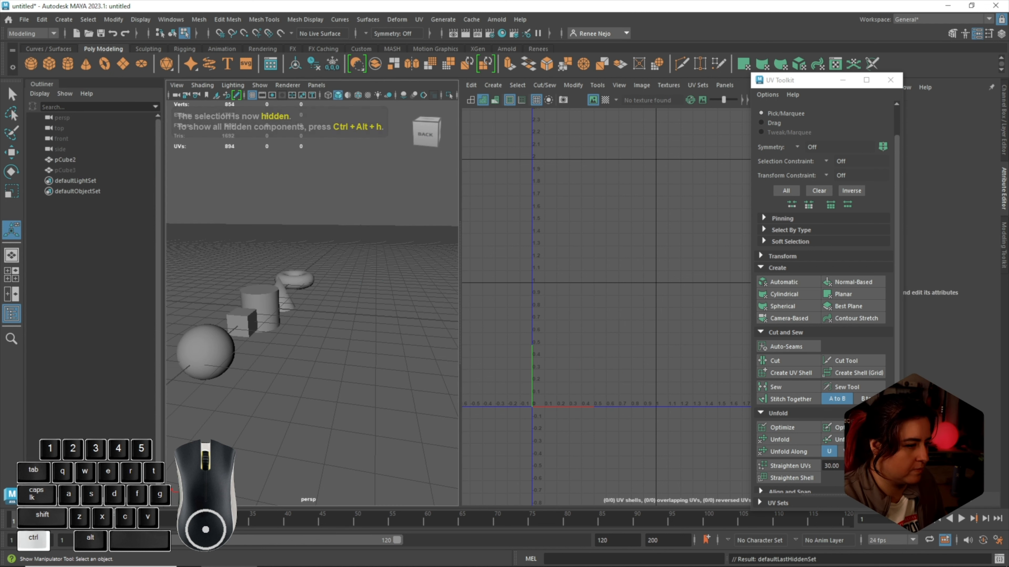
Select the original primitives and move the cone's UV shell into the upper part of the first UV tile
alt+middle_drag(206, 254, 366, 235)
drag(250, 190, 409, 365)
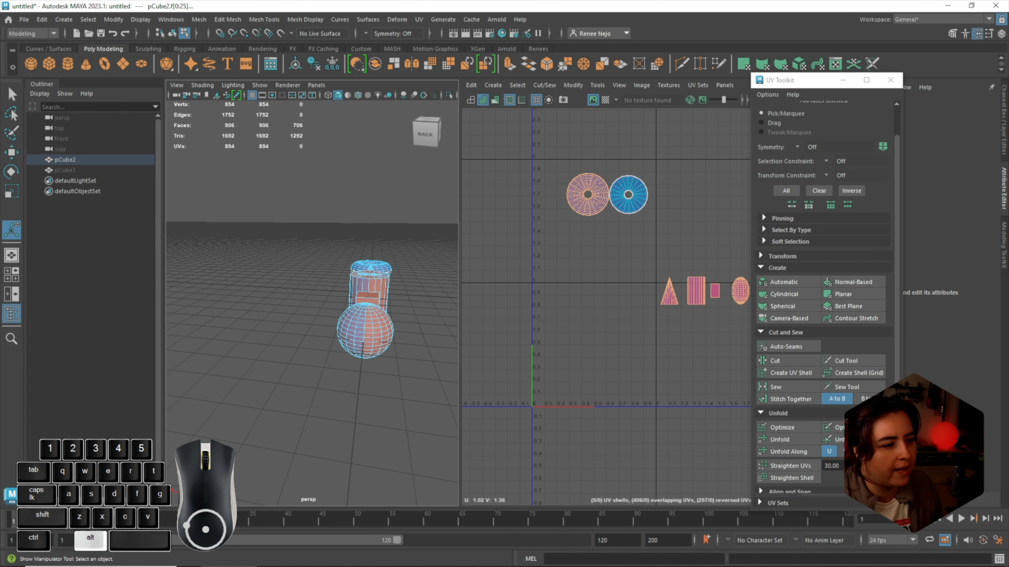
alt+drag(658, 238, 624, 192)
alt+drag(278, 303, 349, 326)
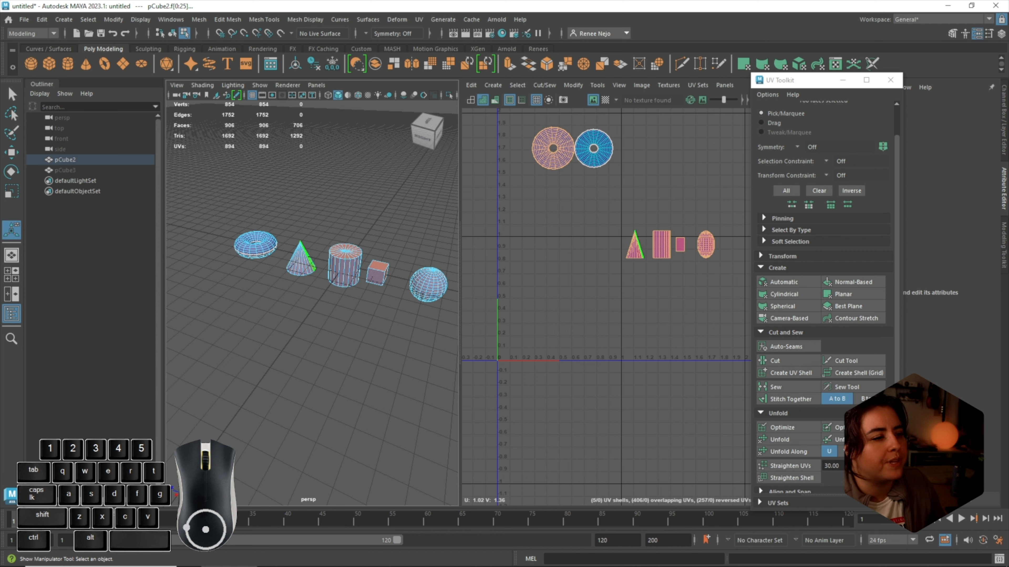
click(635, 244)
key(w)
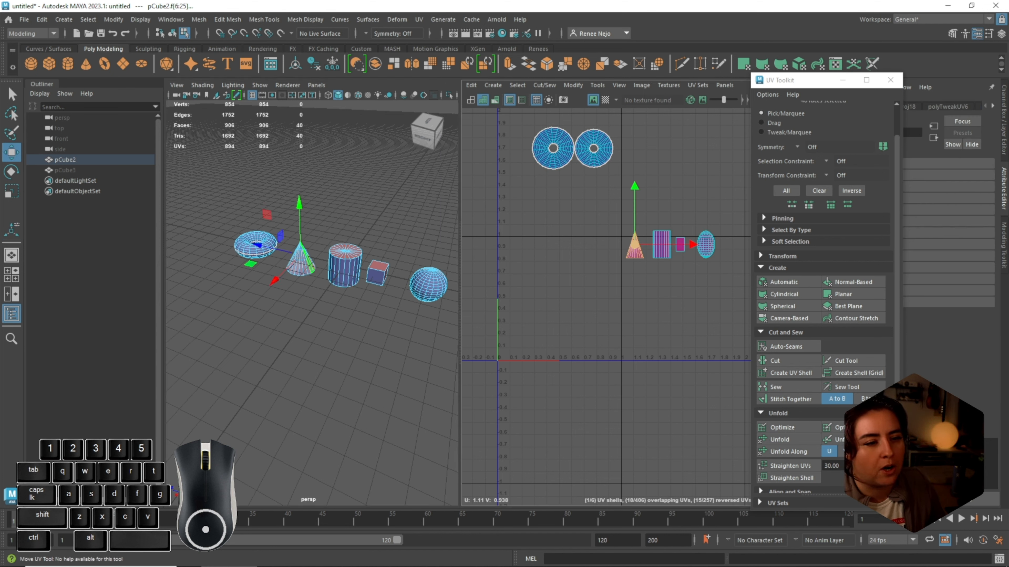
drag(635, 242, 522, 249)
scroll(524, 262, up, 8)
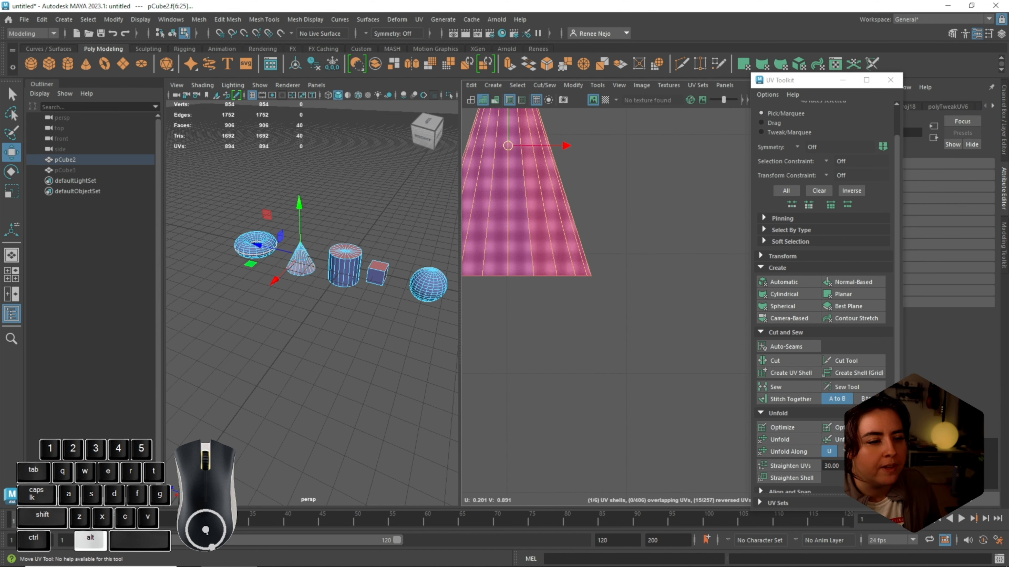
Examine how the cone's side faces correspond to its UV shell
alt+middle_drag(523, 262, 615, 314)
alt+drag(312, 304, 337, 238)
scroll(312, 304, up, 6)
alt+middle_drag(270, 357, 352, 240)
alt+drag(352, 239, 367, 278)
alt+middle_drag(298, 179, 356, 303)
alt+middle_drag(635, 238, 626, 312)
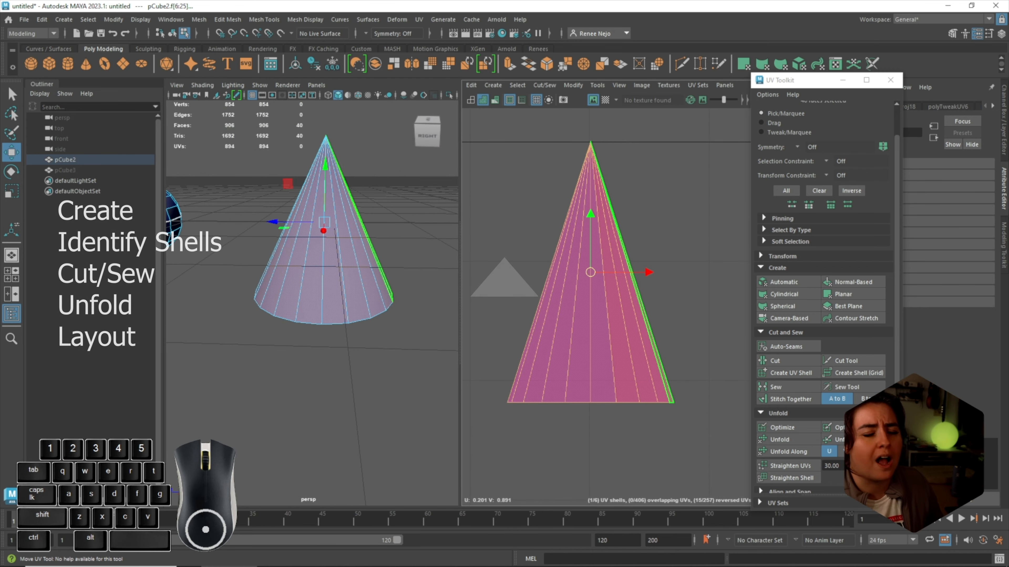
click(534, 338)
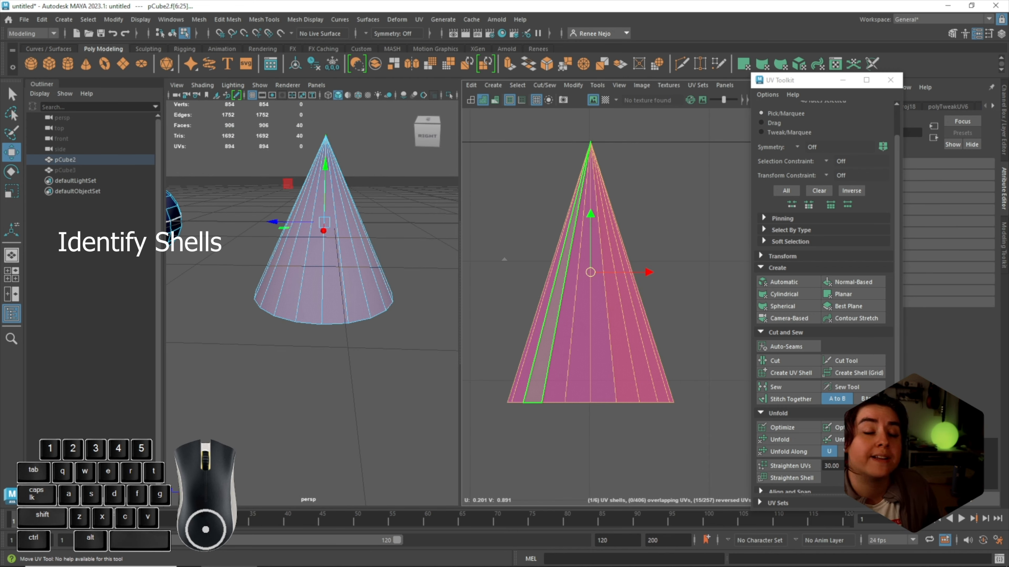
Select the edge loop around the cone's base and cut the UVs along it
right_drag(590, 238, 590, 211)
double_click(335, 323)
alt+drag(334, 323, 367, 234)
alt+middle_drag(302, 278, 345, 256)
alt+drag(340, 255, 302, 345)
alt+drag(278, 302, 369, 290)
alt+middle_drag(266, 289, 357, 361)
alt+drag(358, 317, 246, 302)
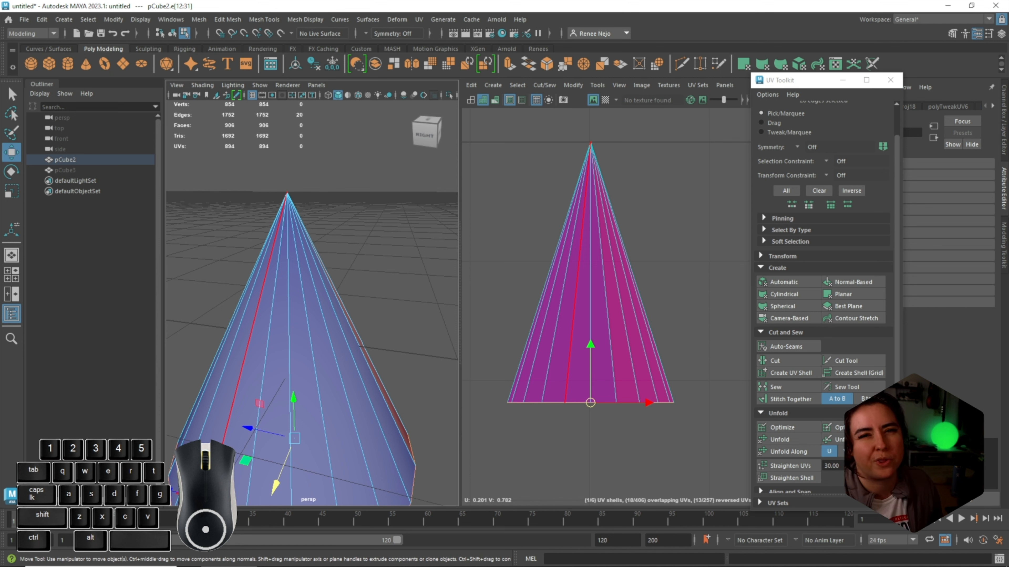
scroll(312, 302, down, 3)
alt+drag(334, 290, 335, 246)
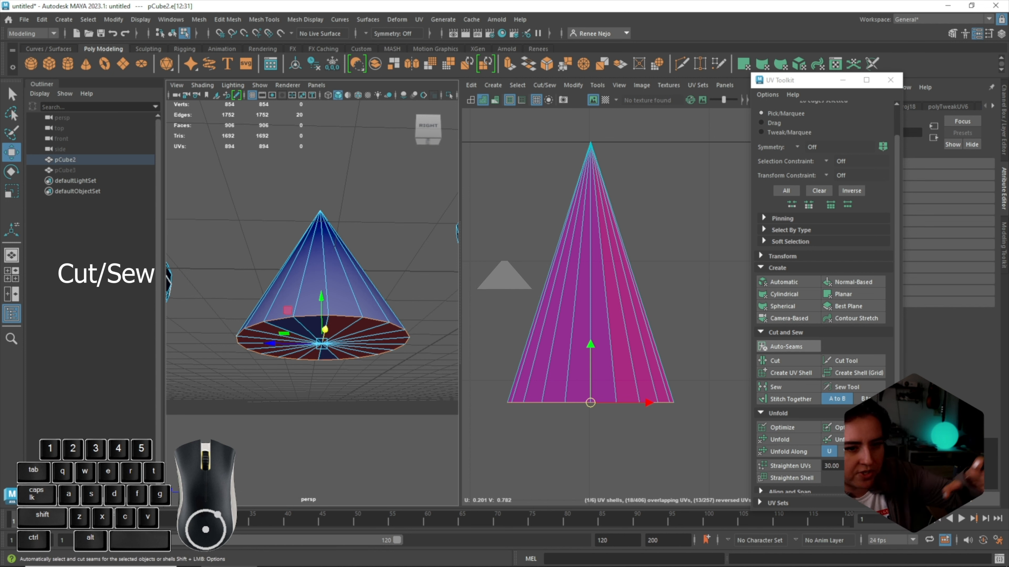
click(775, 361)
Select the cone's separated side shell and move it away from the base faces, just above the first UV tile
right_drag(535, 282, 535, 310)
double_click(619, 357)
scroll(613, 357, down, 2)
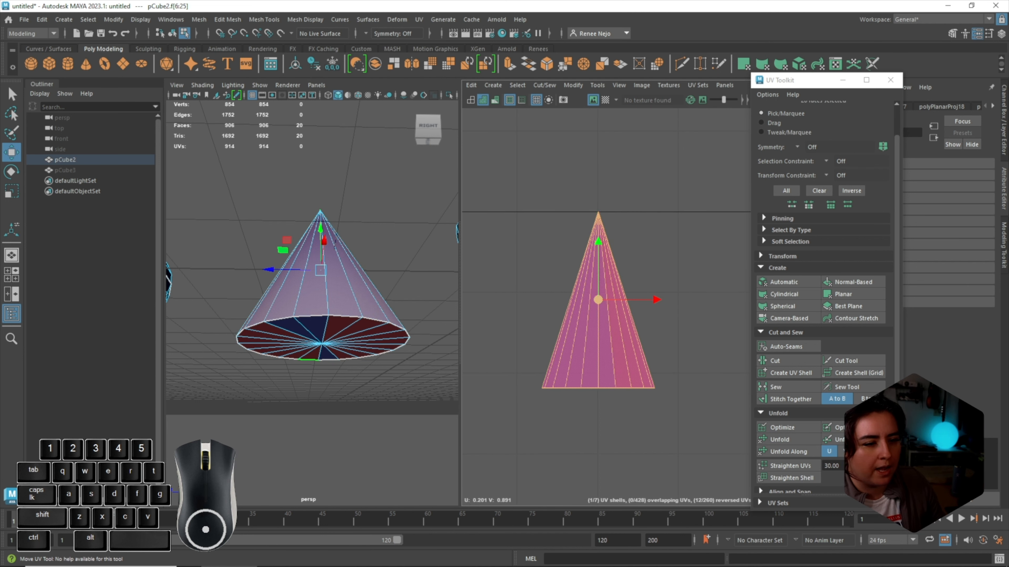
drag(598, 300, 613, 212)
drag(504, 338, 653, 450)
scroll(676, 396, down, 3)
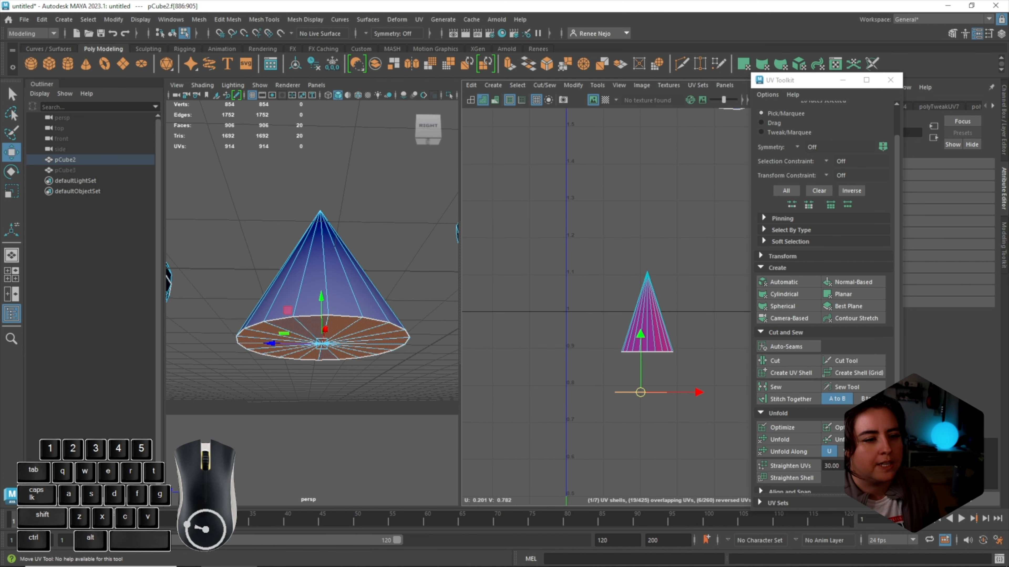
drag(585, 275, 709, 355)
drag(647, 312, 595, 265)
Select the cone's base faces, view them from underneath and apply a planar projection
drag(597, 349, 689, 416)
alt+middle_drag(640, 389, 578, 342)
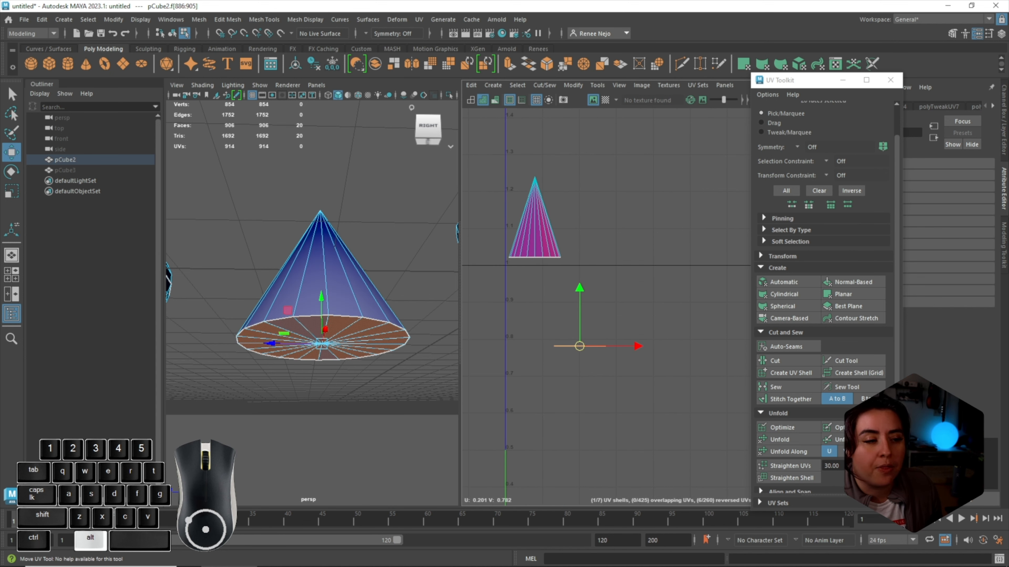
alt+drag(335, 246, 361, 153)
alt+right_drag(361, 153, 401, 157)
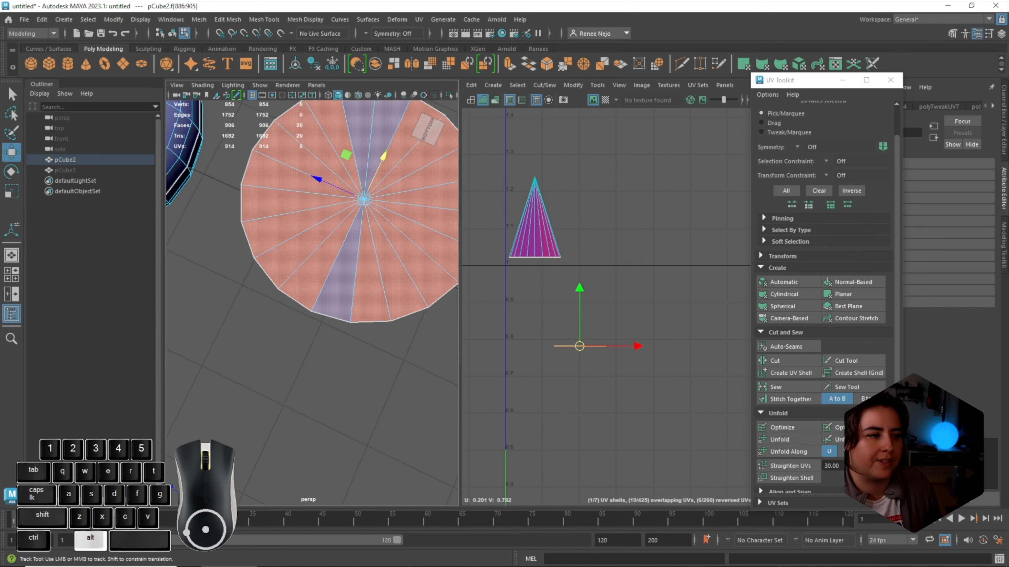
alt+middle_drag(401, 157, 360, 215)
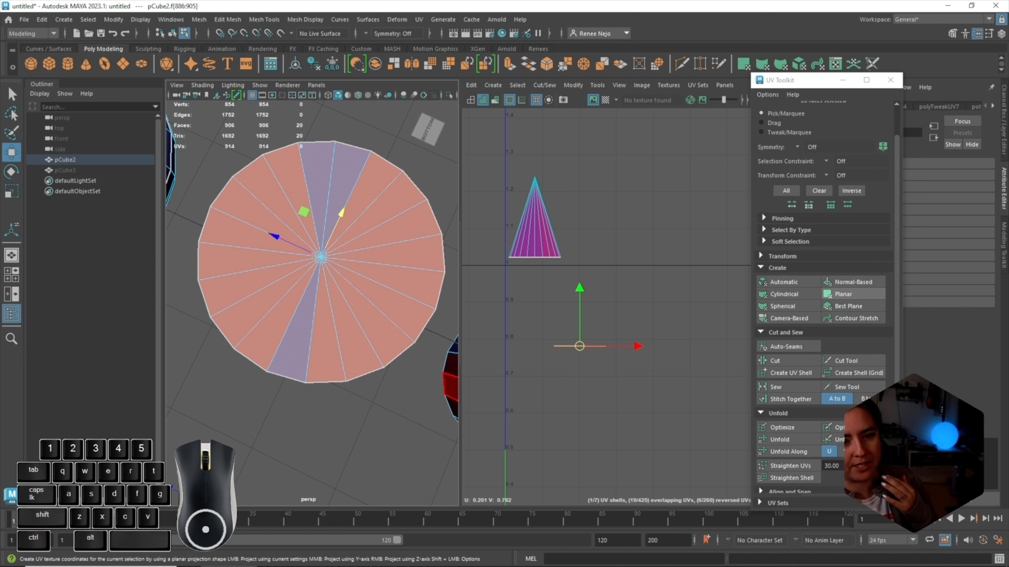
click(843, 294)
Scale the cone's circular base shell to about half its size and unfold it
scroll(602, 321, down, 3)
key(r)
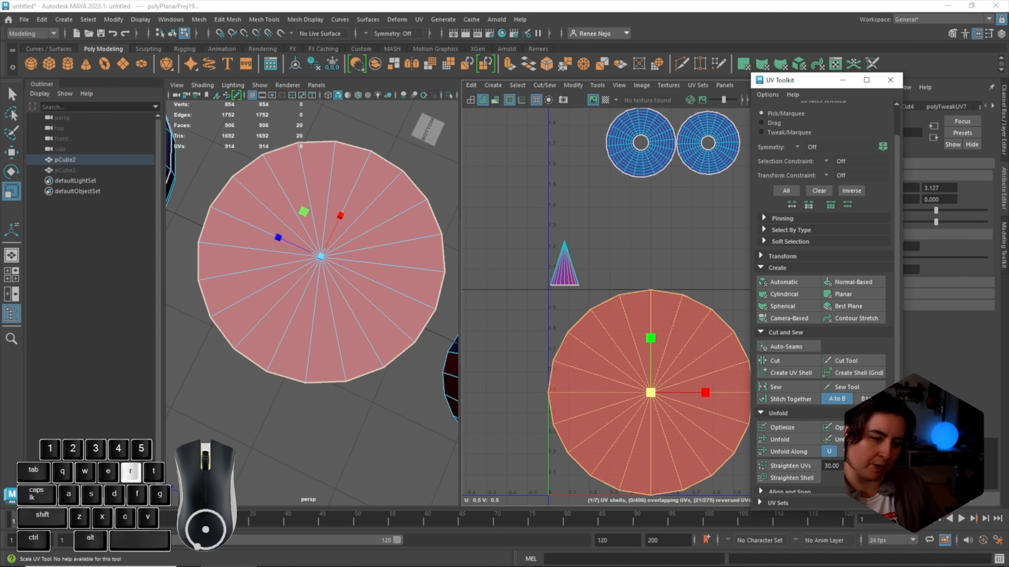
drag(650, 393, 624, 392)
key(w)
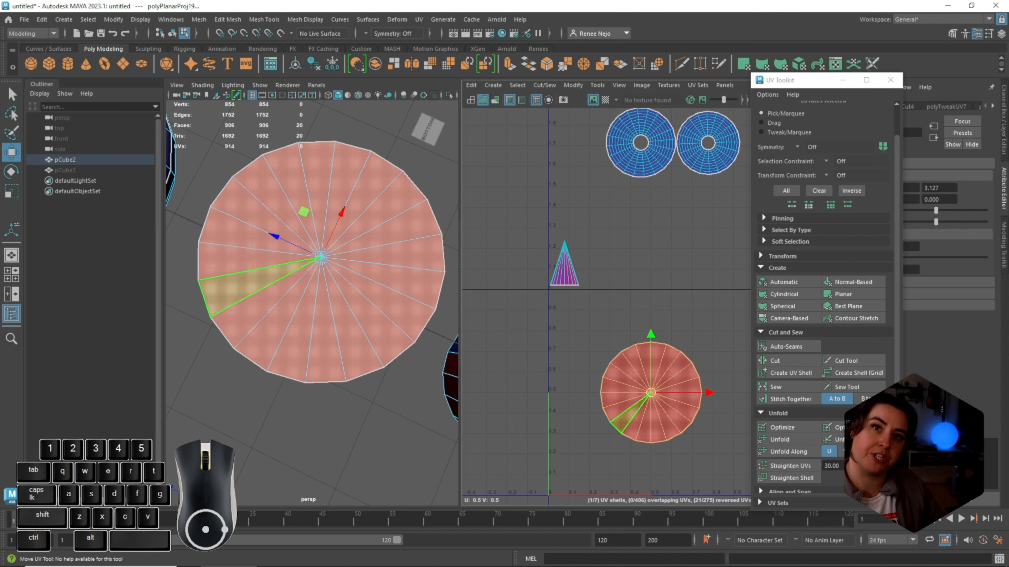
click(779, 440)
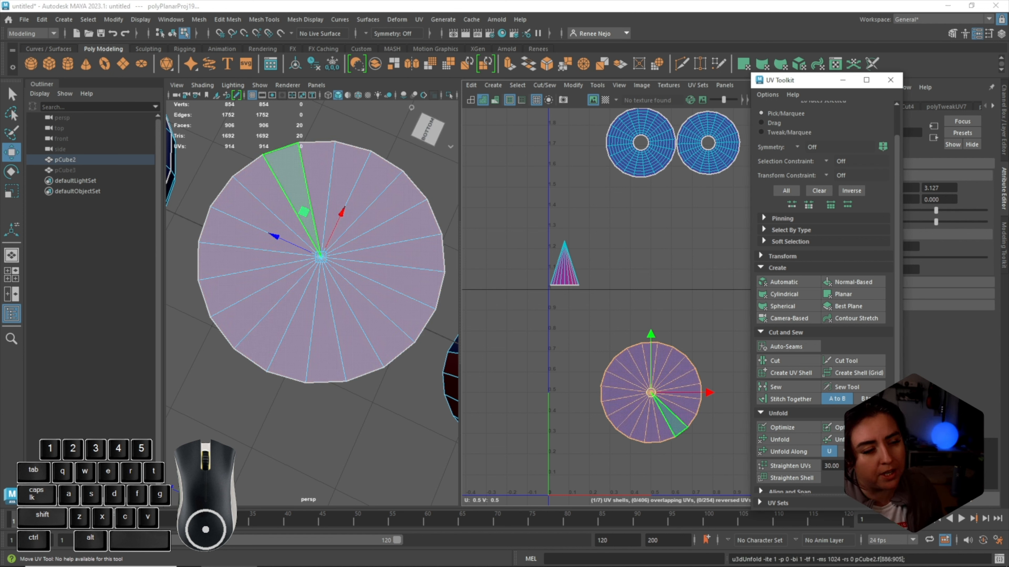
Try reprojecting the cone's base faces with another planar projection and unfolding them, undoing the unfold once and repeating it
click(854, 294)
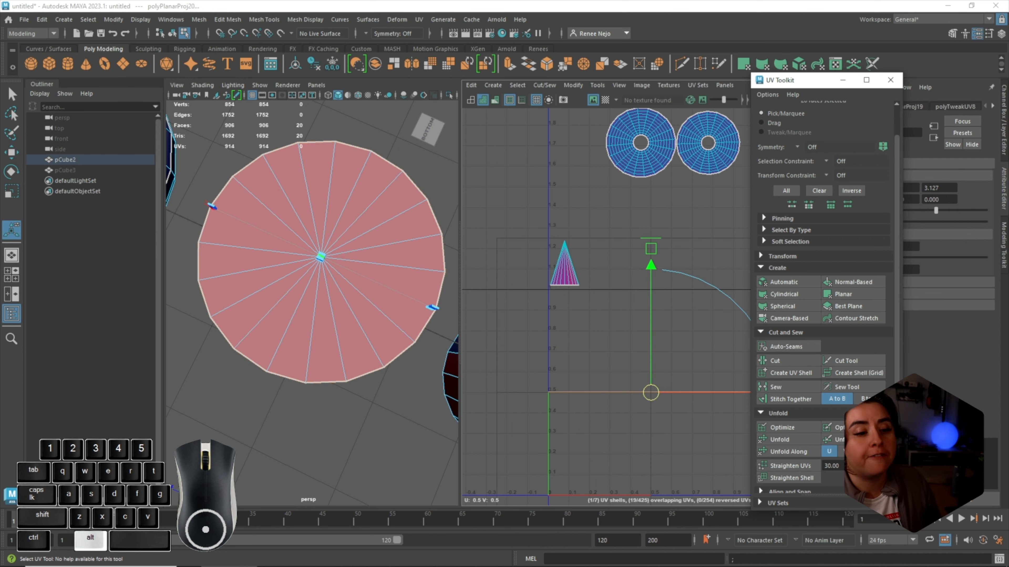
alt+middle_drag(651, 390, 557, 350)
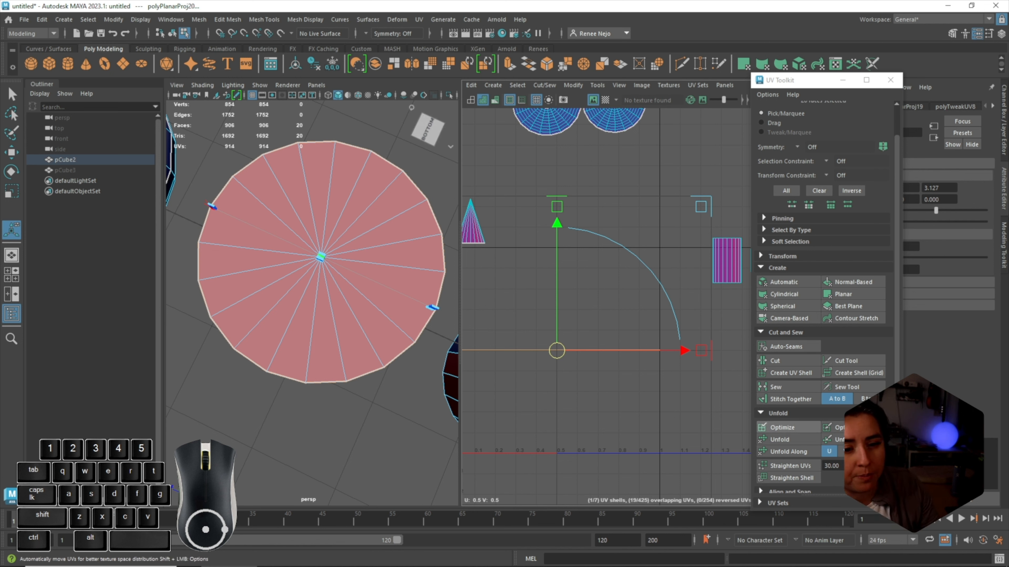
click(779, 439)
alt+middle_drag(603, 306, 653, 313)
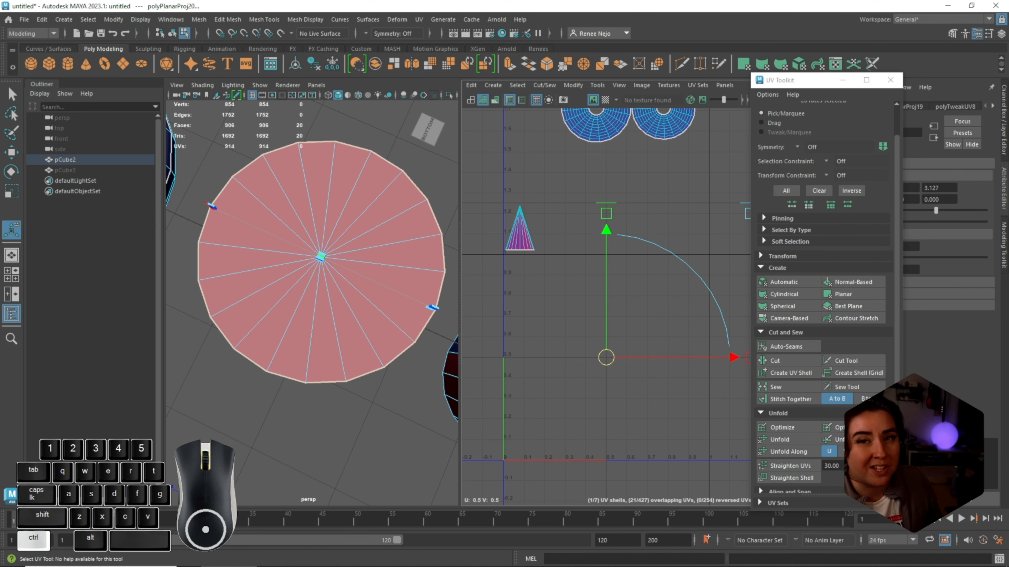
key(ctrl+z)
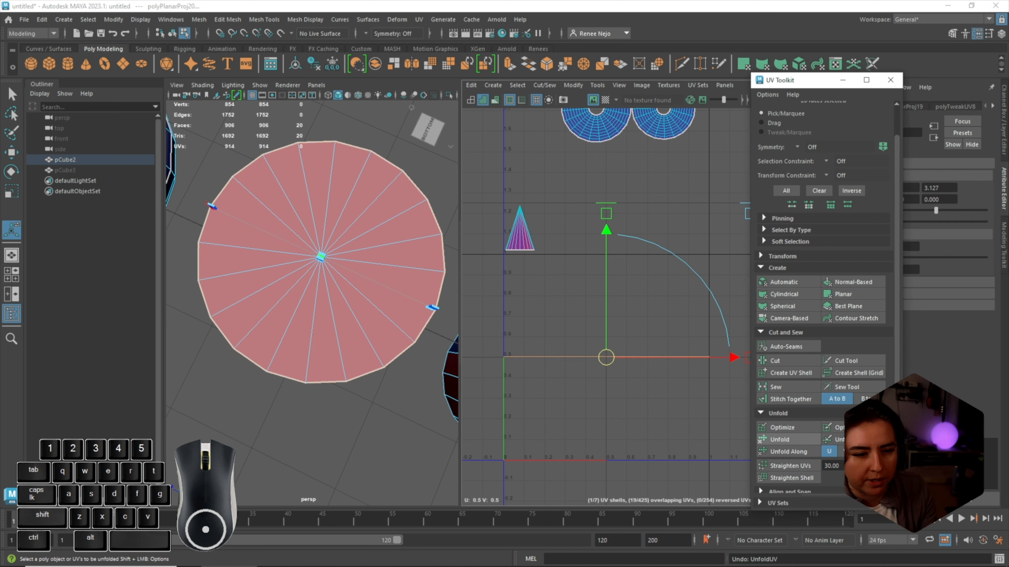
click(782, 439)
scroll(543, 402, up, 5)
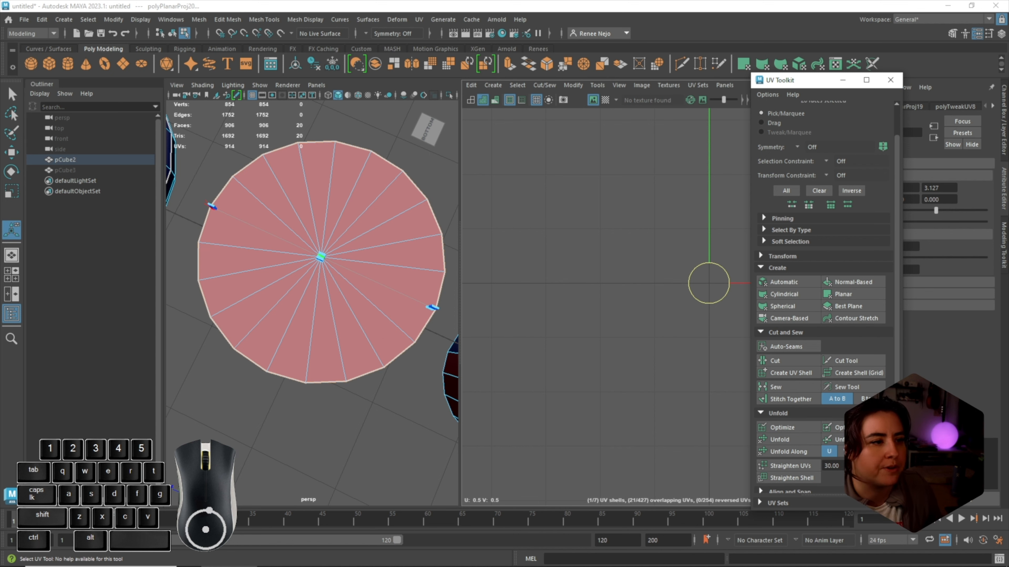
Return to object selection, display the checker map on the primitives and select the combined mesh
click(437, 171)
right_drag(407, 194, 456, 177)
click(441, 179)
alt+drag(436, 182, 421, 306)
click(604, 100)
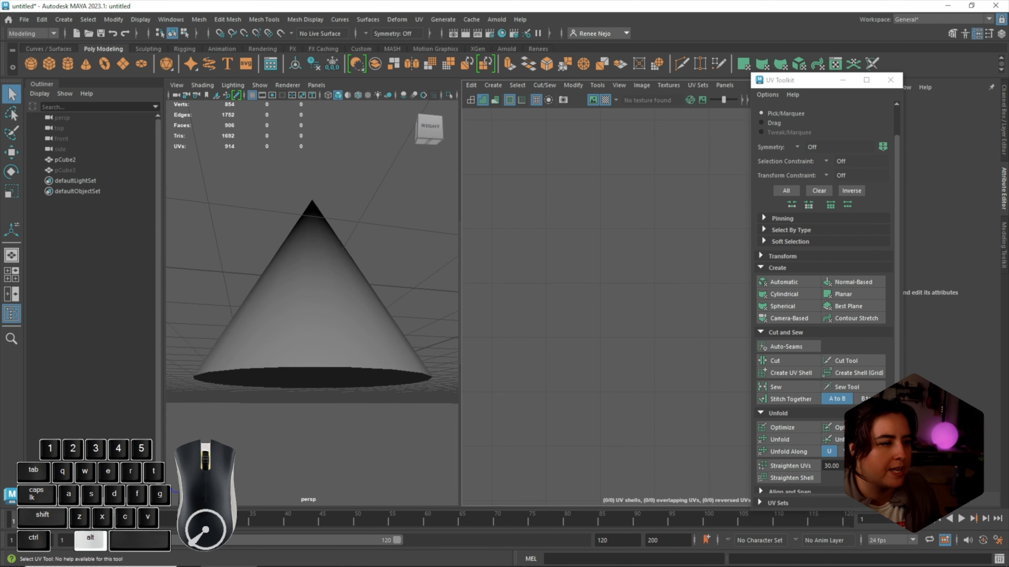
alt+drag(445, 251, 445, 226)
click(592, 99)
click(593, 100)
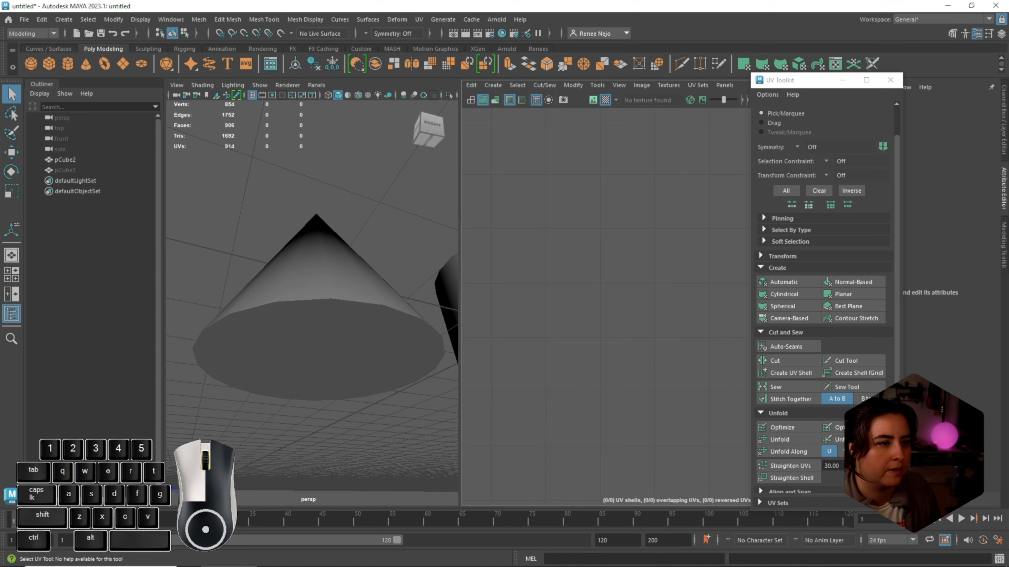
click(338, 286)
Inspect the checker pattern on the cone's base, select all of the cone's faces and apply a fresh planar projection
alt+drag(337, 286, 322, 255)
alt+right_drag(322, 254, 369, 247)
scroll(632, 252, down, 2)
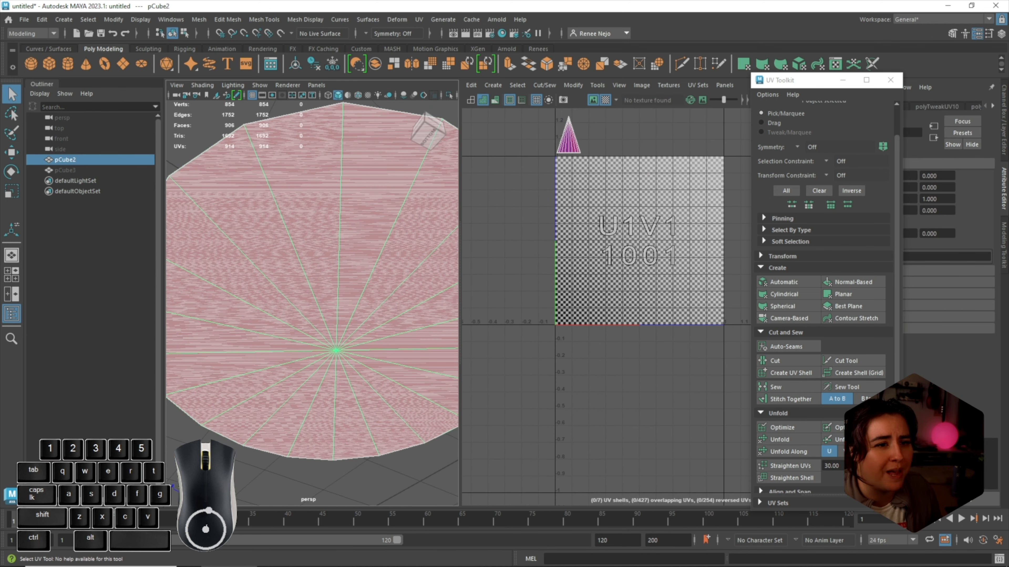
right_drag(564, 191, 564, 223)
scroll(551, 141, down, 2)
alt+drag(338, 254, 333, 294)
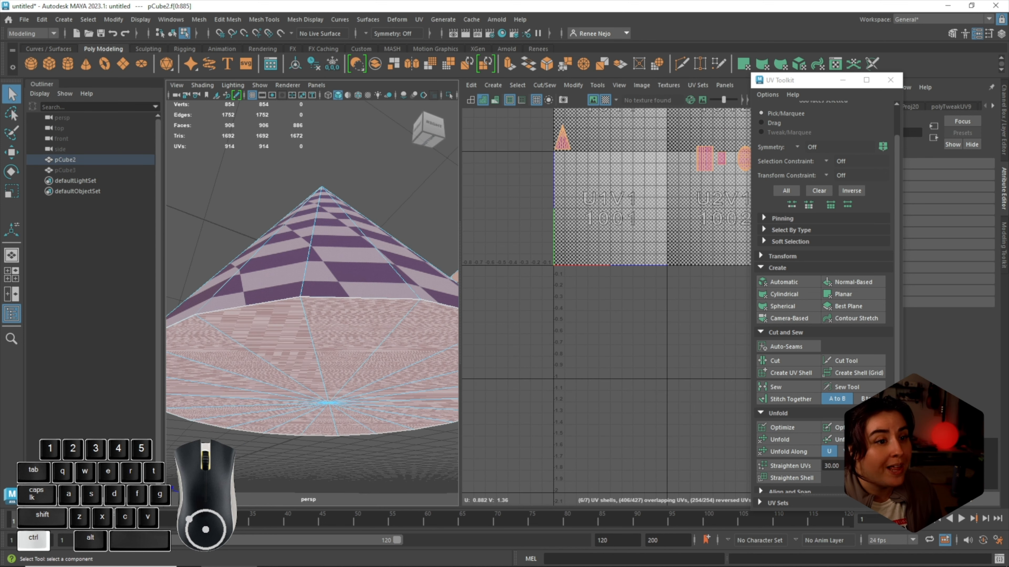
double_click(357, 266)
click(842, 294)
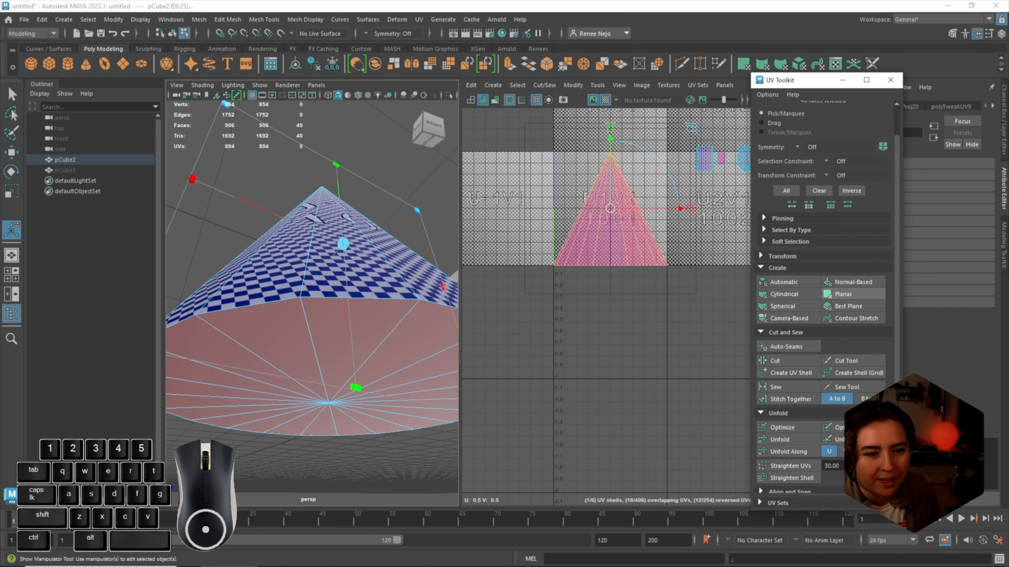
Cut the reprojected cone along its base edge loop and move the side shell sideways out of the first UV tile
right_click(595, 247)
right_drag(595, 219, 647, 247)
double_click(606, 261)
click(774, 360)
key(w)
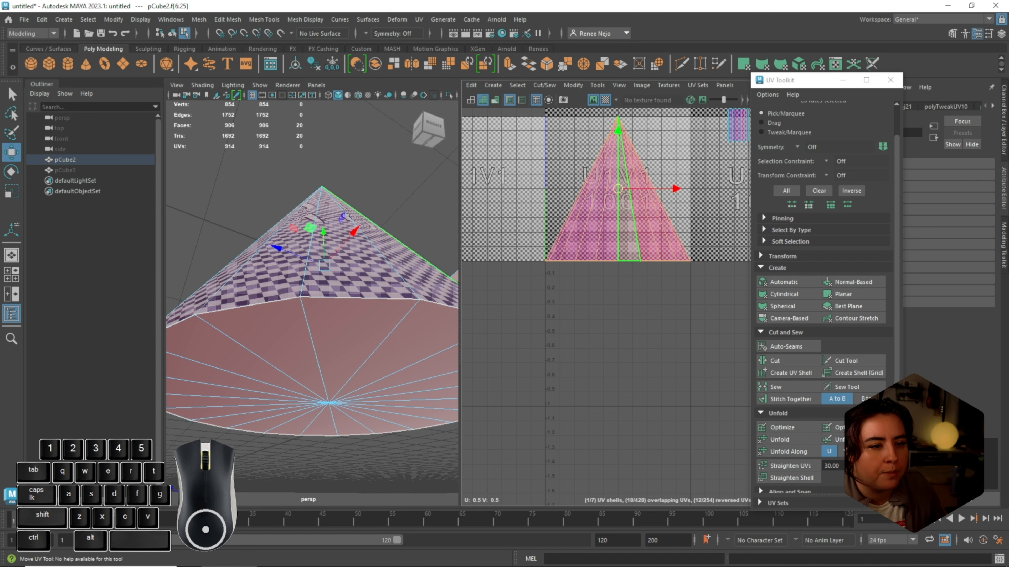
drag(675, 181, 511, 181)
Select the cone's remaining base faces, apply a planar projection and unfold the resulting shell
drag(536, 259, 726, 296)
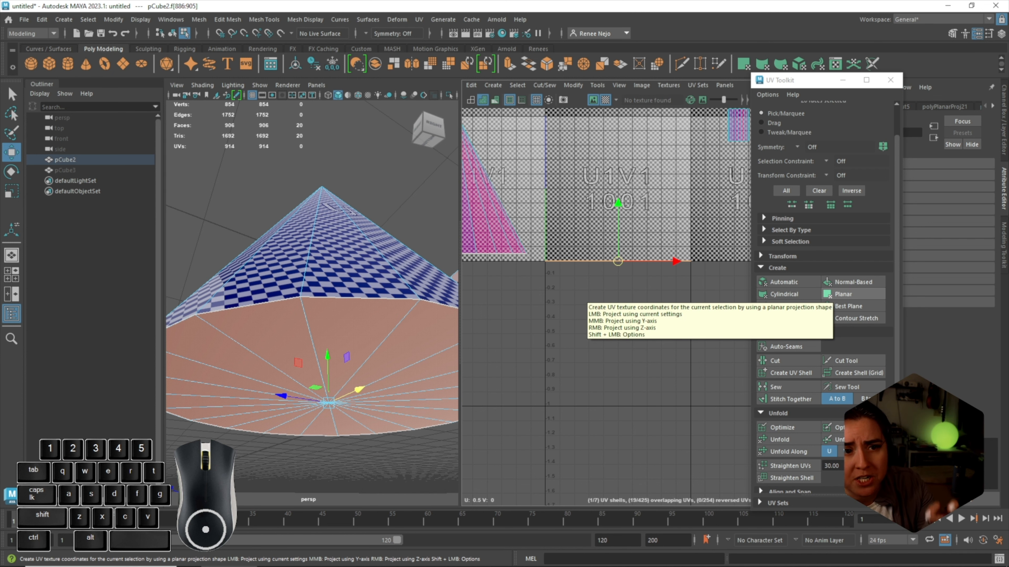
click(837, 295)
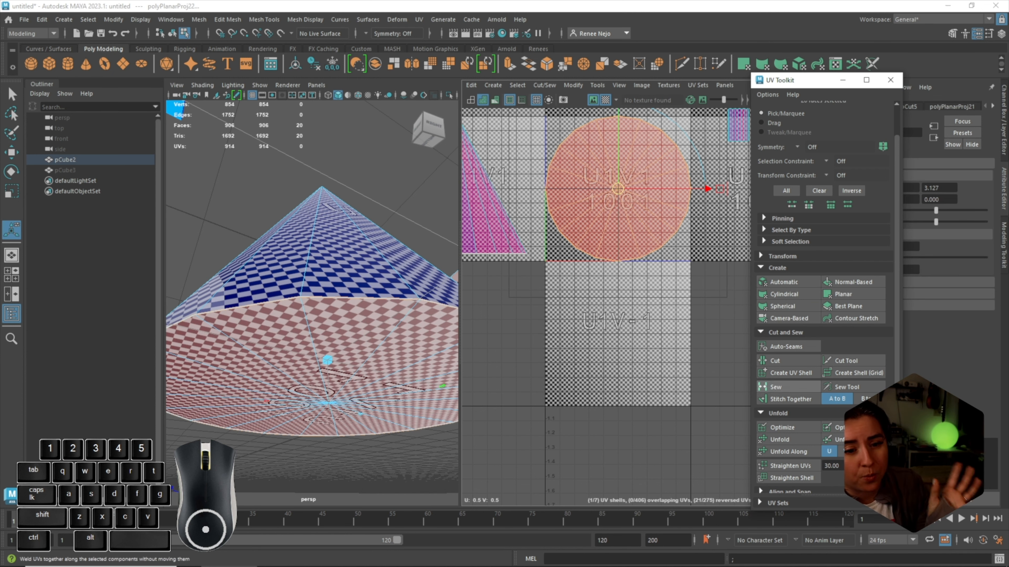
click(779, 439)
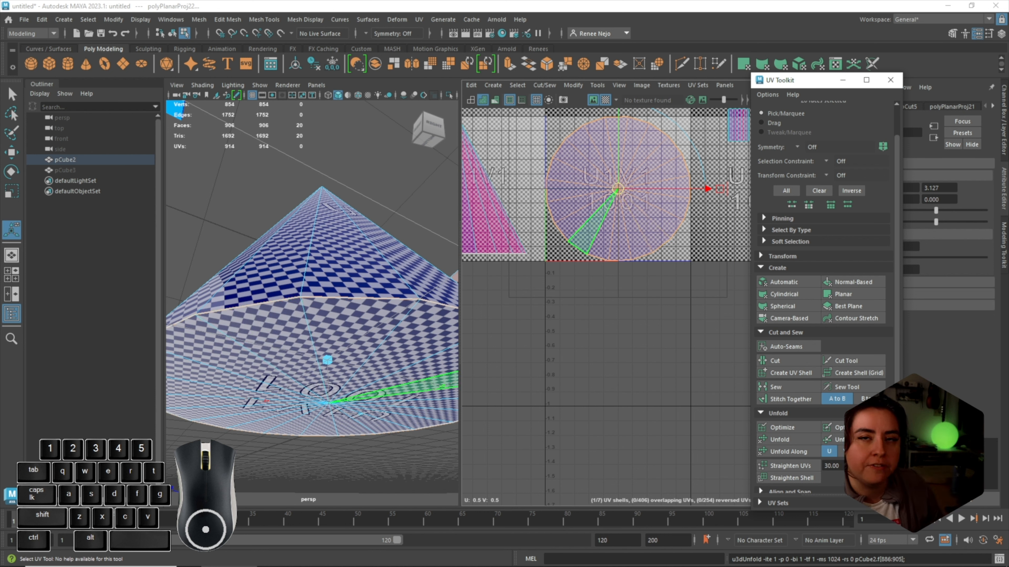
Scale the cone's base shell down to about a third of a tile and place it below the torus shells
key(f)
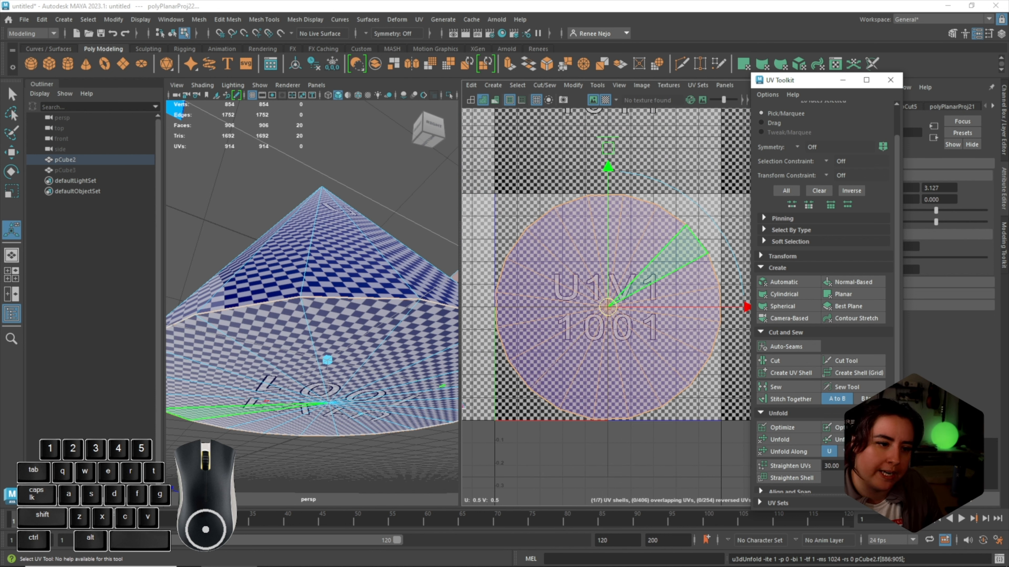
key(r)
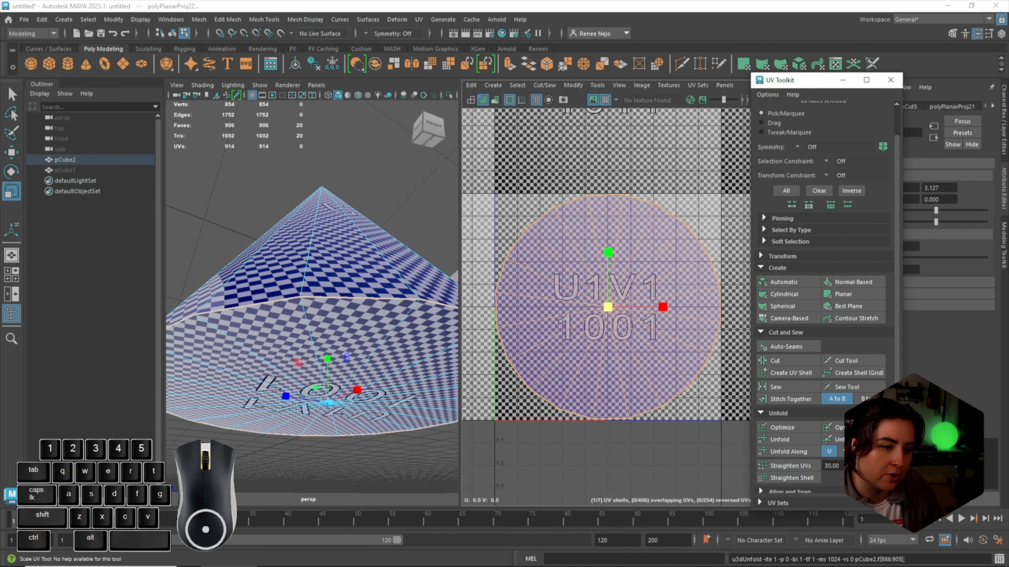
drag(607, 307, 606, 211)
key(w)
scroll(602, 295, down, 3)
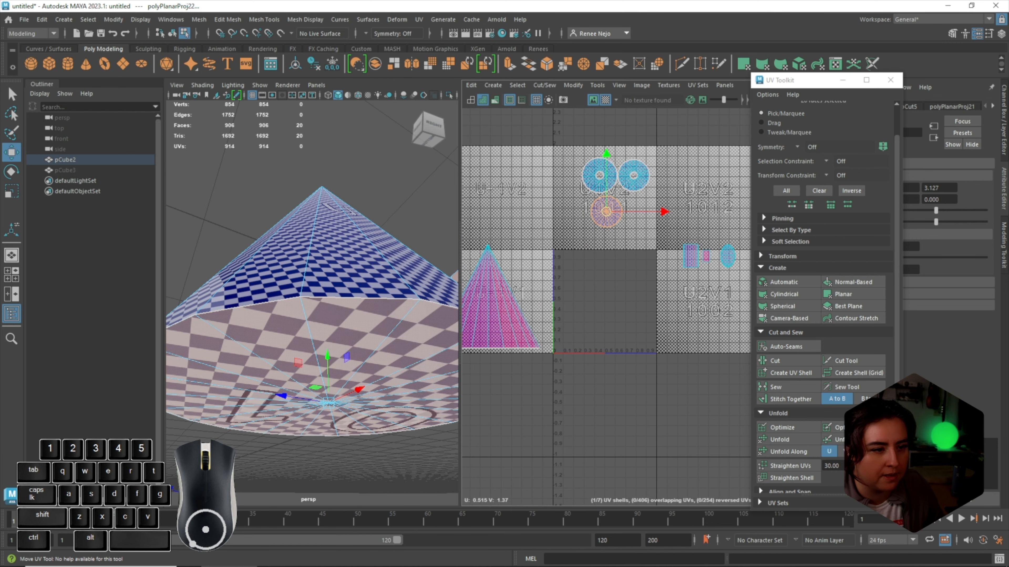
Move the cone's side shell back into the first UV tile and unfold it
double_click(506, 310)
key(w)
drag(488, 296, 599, 294)
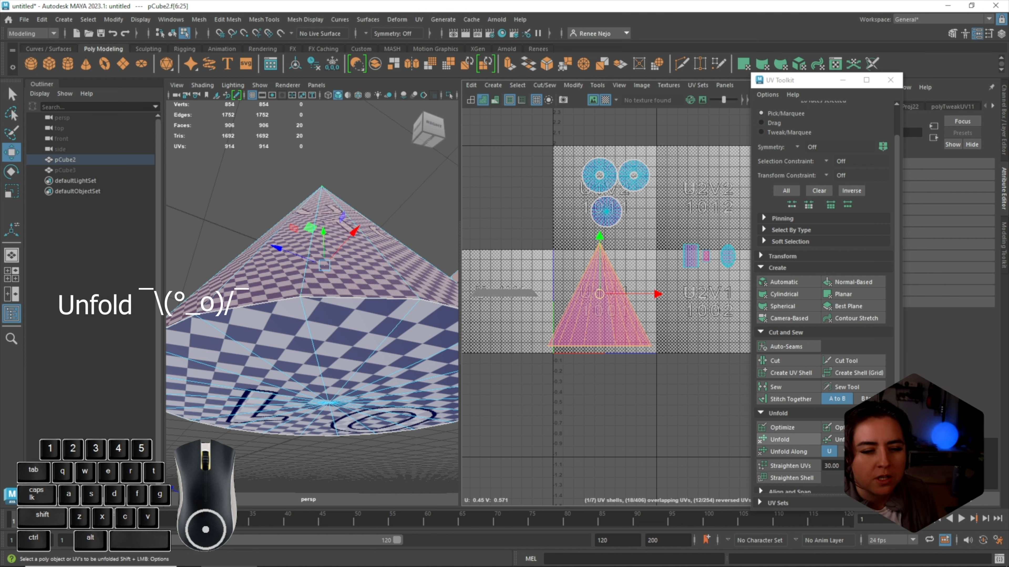
click(779, 440)
scroll(651, 374, up, 4)
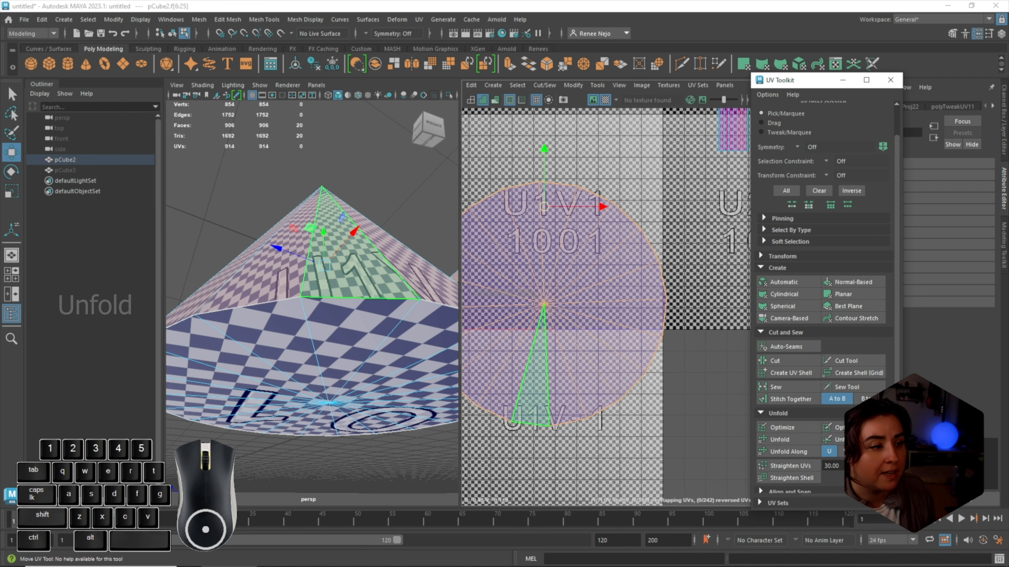
Examine the checker pattern across the unfolded cone from several angles, toggling the checker display off and on
alt+drag(310, 279, 337, 337)
click(605, 99)
click(605, 100)
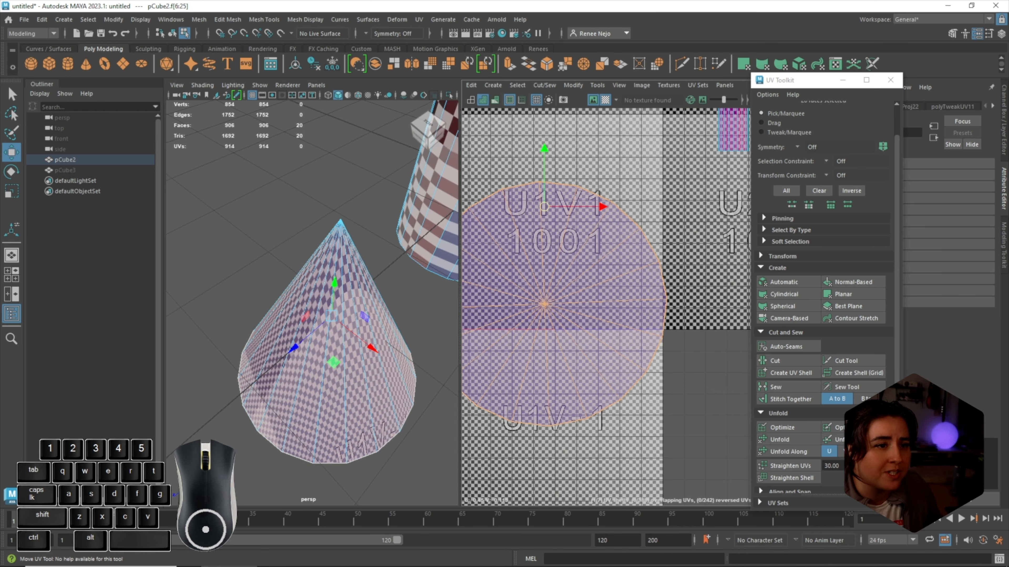
alt+drag(317, 298, 349, 290)
alt+right_drag(350, 290, 401, 290)
alt+drag(334, 282, 333, 231)
alt+right_drag(334, 230, 258, 231)
alt+drag(317, 278, 318, 310)
alt+right_drag(318, 310, 338, 310)
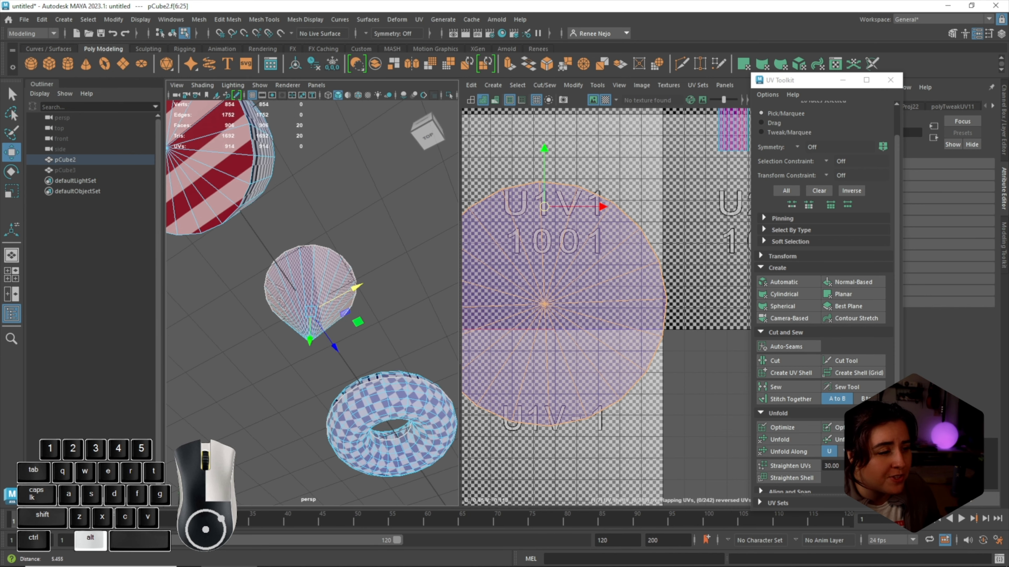
Compare individual wedges of the cone's unfolded side shell with the matching faces on the mesh
alt+drag(338, 310, 338, 278)
alt+middle_drag(557, 217, 639, 274)
click(605, 270)
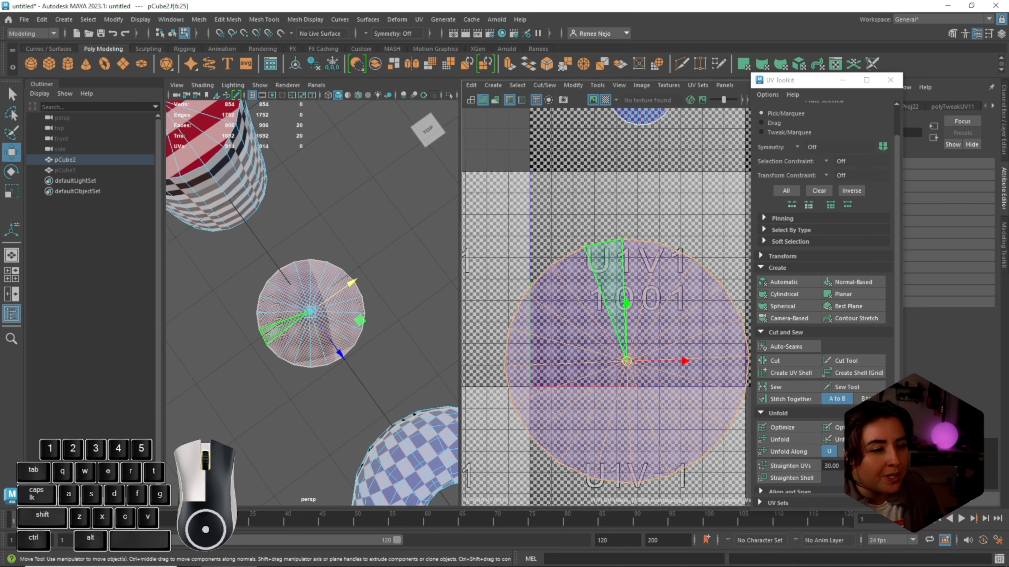
alt+right_drag(349, 286, 393, 286)
alt+drag(318, 238, 427, 139)
click(569, 332)
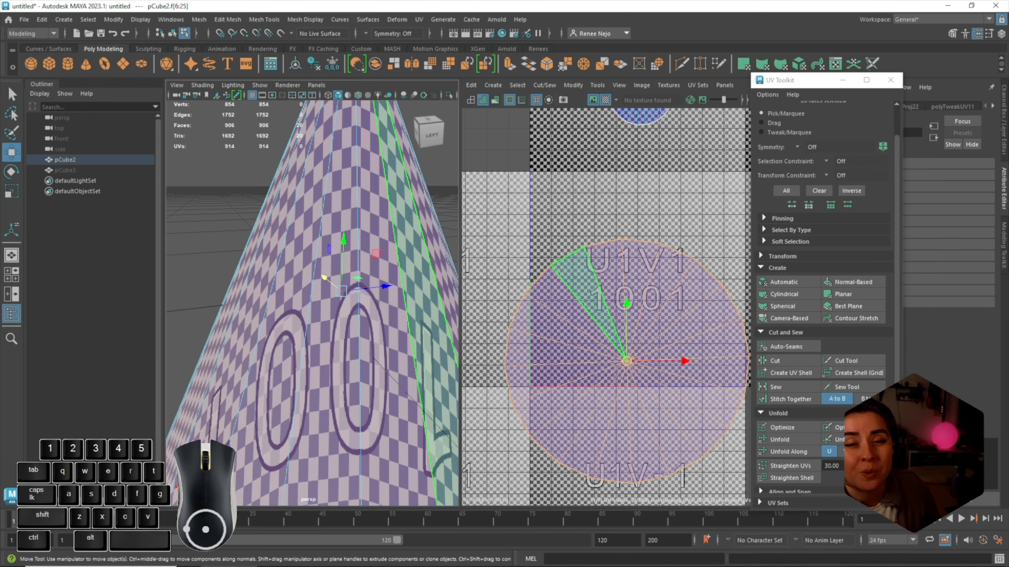
Compare the cone's side and base shells with the matching faces on the mesh, viewing the cone from the side and below
scroll(569, 332, down, 2)
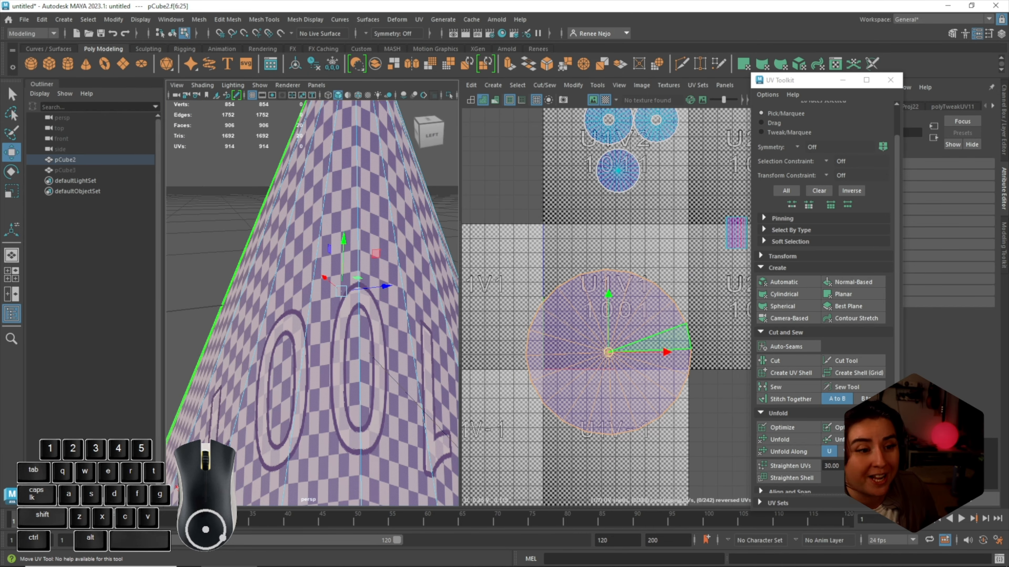
click(583, 306)
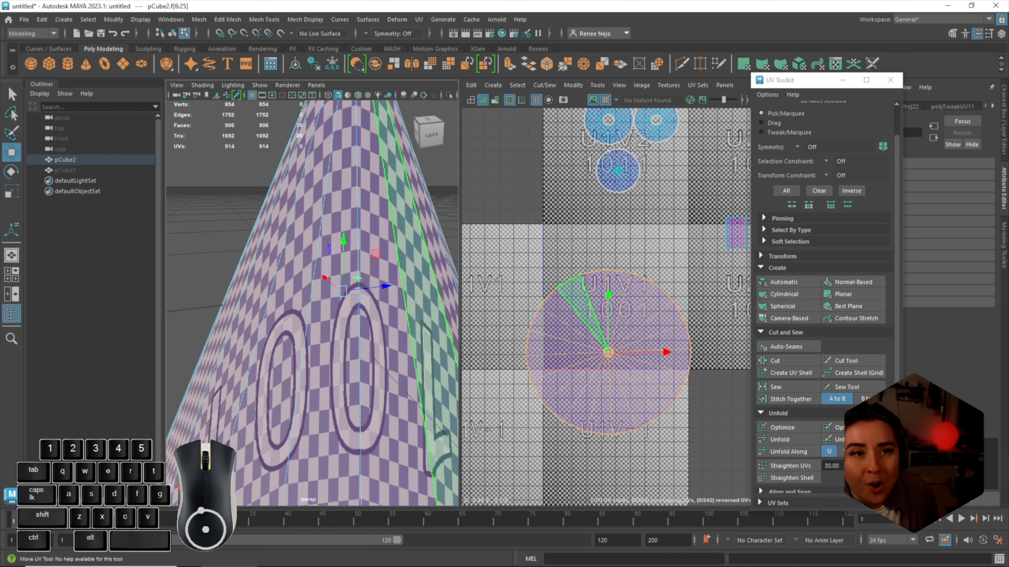
double_click(377, 320)
scroll(377, 320, down, 6)
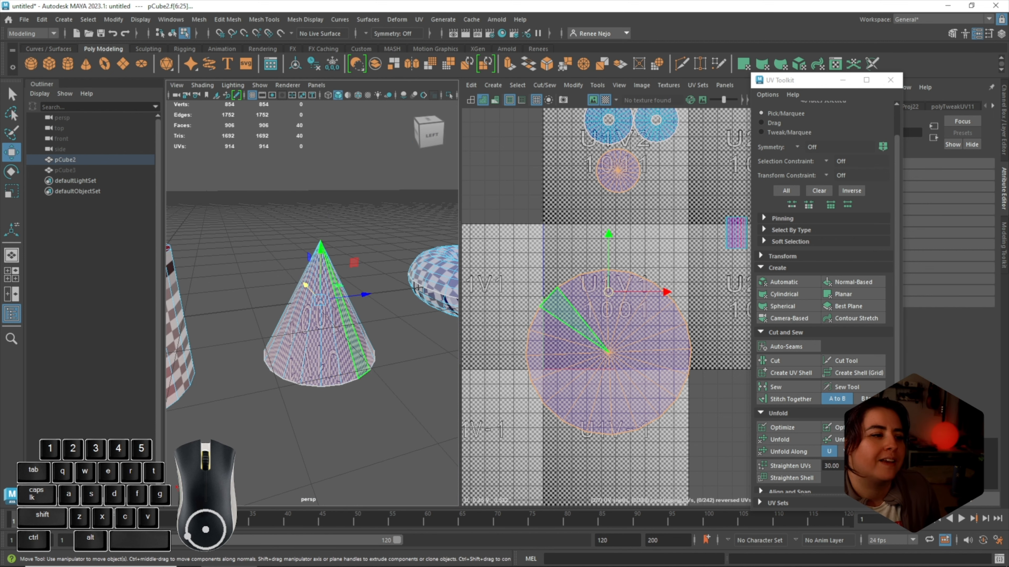
alt+drag(350, 332, 372, 263)
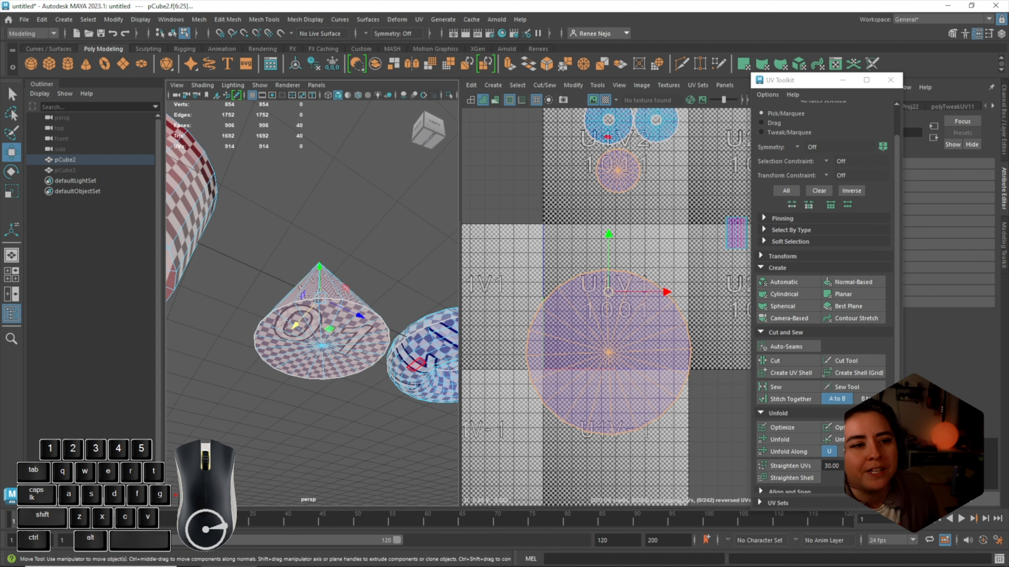
scroll(608, 137, up, 1)
alt+middle_drag(607, 137, 589, 168)
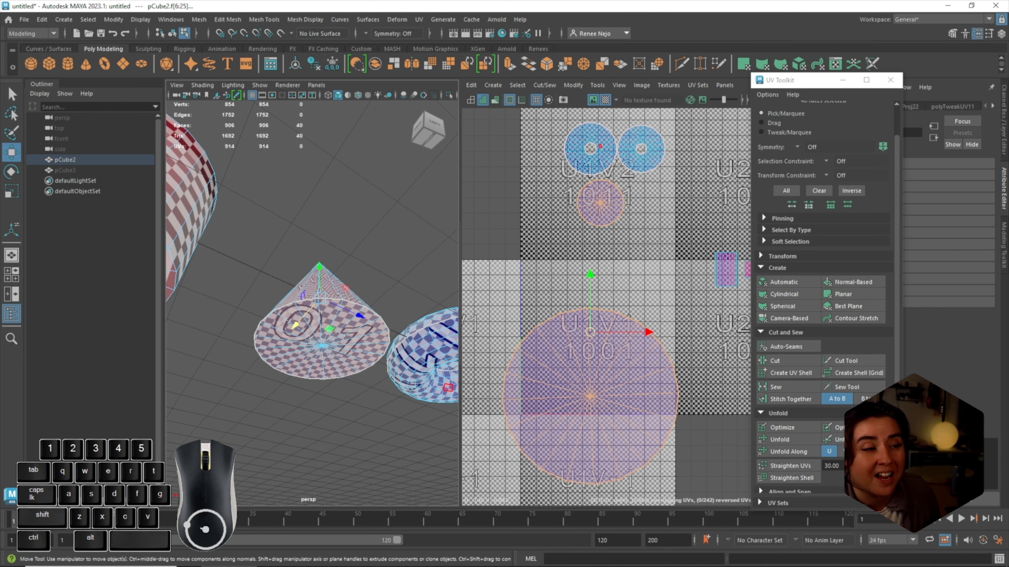
alt+drag(409, 358, 371, 421)
double_click(562, 348)
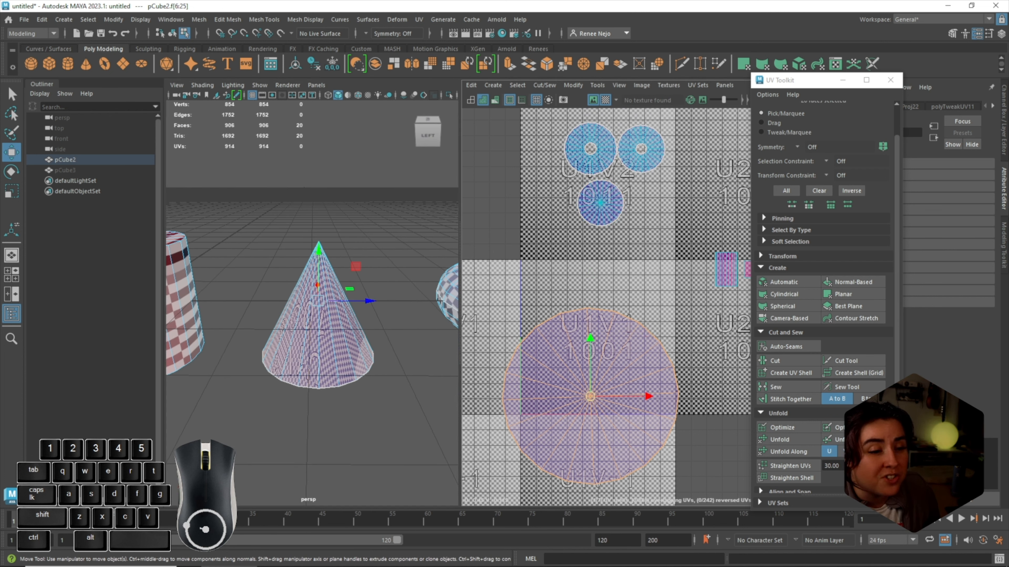
alt+middle_drag(596, 357, 601, 323)
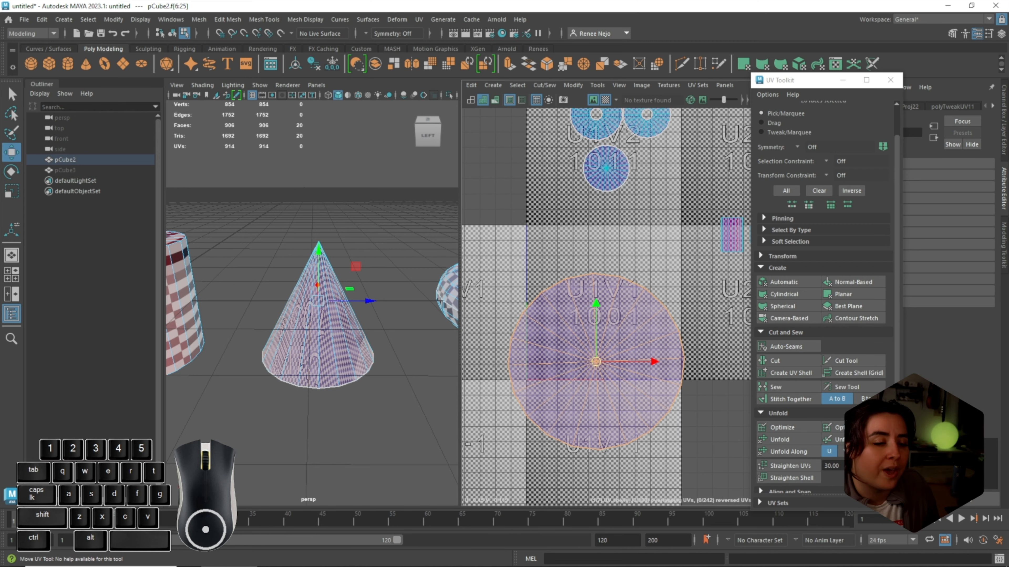
Cut the cone's side shell in half along two opposite edges running from the tip to the rim
right_drag(586, 298, 586, 269)
scroll(318, 304, up, 5)
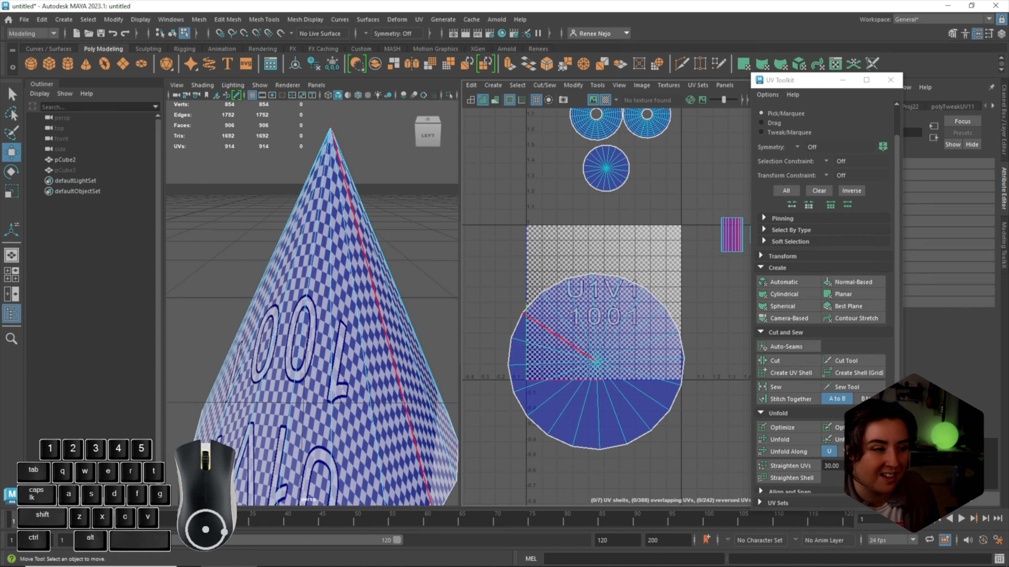
click(396, 290)
shift+click(643, 360)
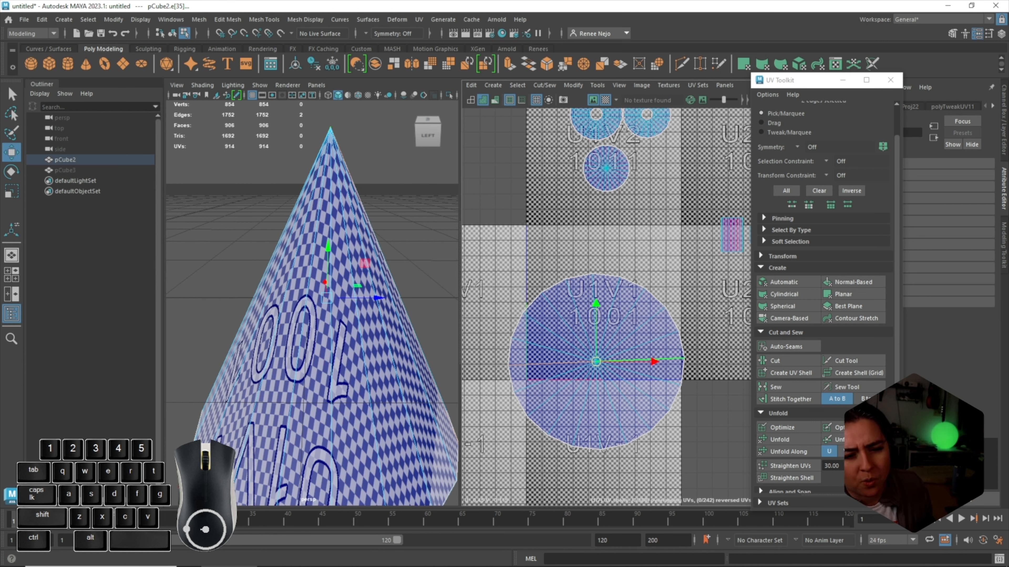
click(775, 361)
Select all faces of the cone's side, turn off the checker display and unfold the two half shells
right_drag(577, 308, 577, 339)
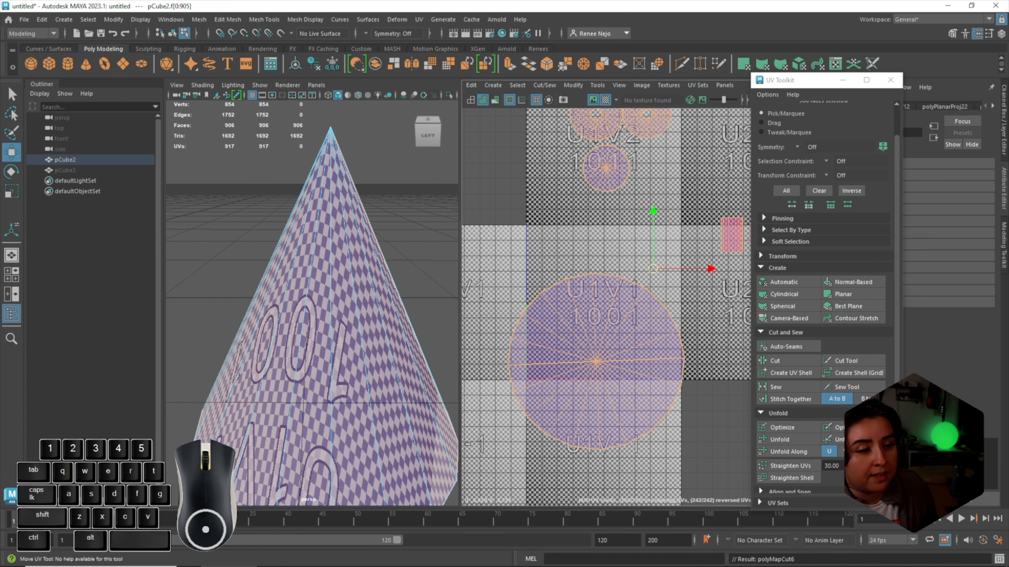
drag(497, 266, 693, 465)
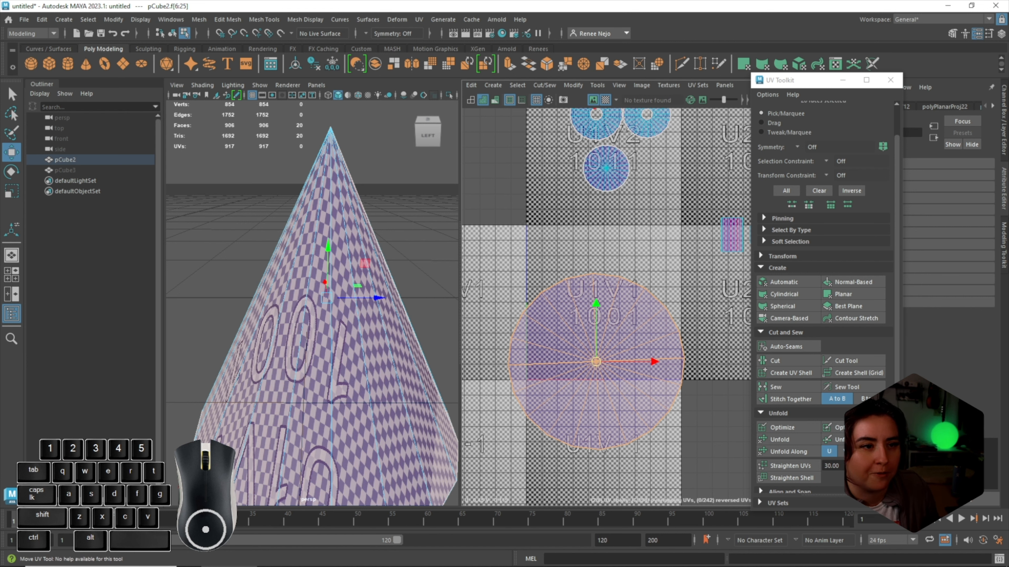
click(606, 100)
alt+middle_drag(624, 311, 644, 278)
click(778, 440)
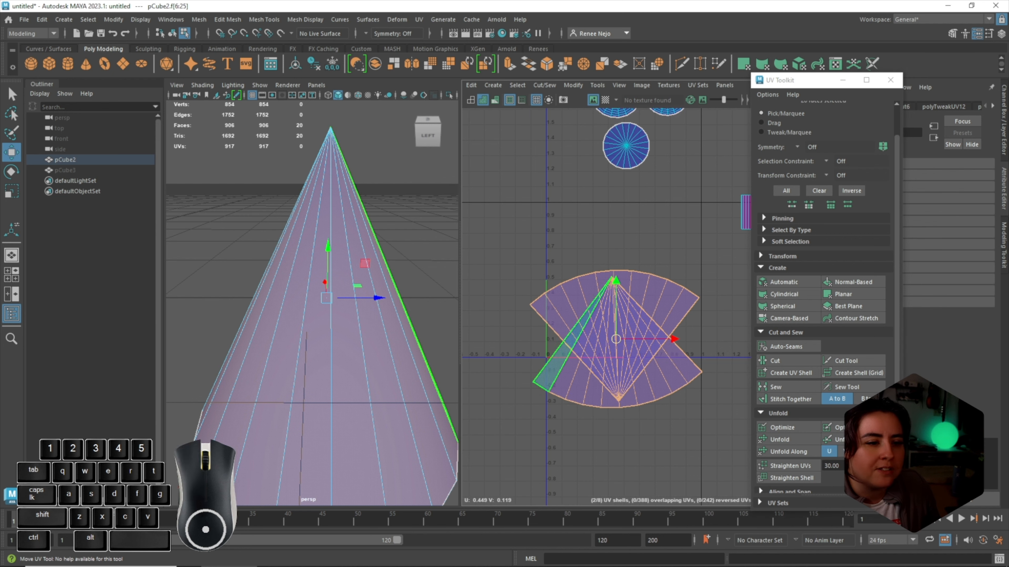
Move the overlapping lower half shell of the cone clear of the other half, so that they sit side by side
double_click(578, 382)
drag(616, 342, 703, 372)
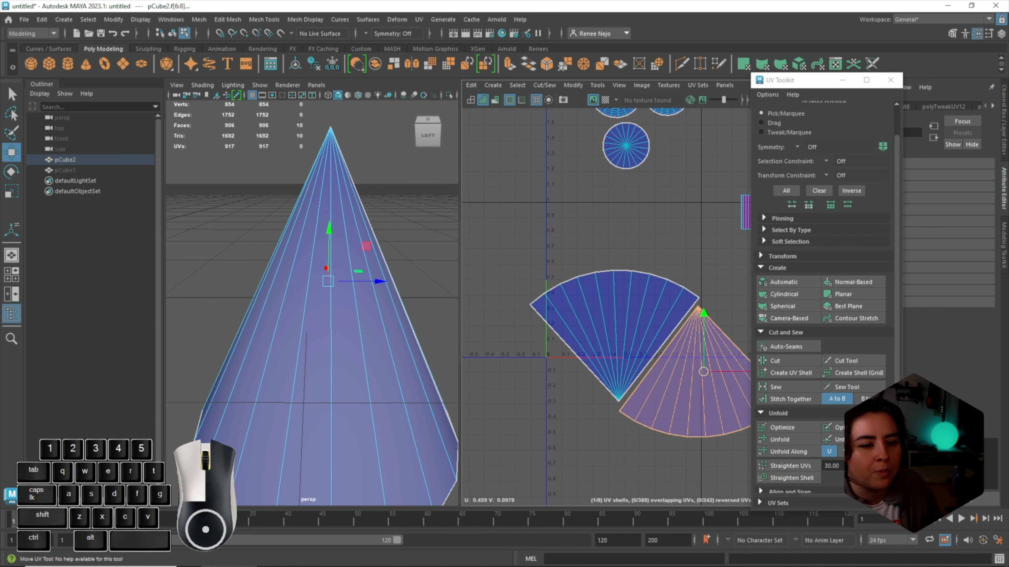
alt+middle_drag(703, 372, 637, 359)
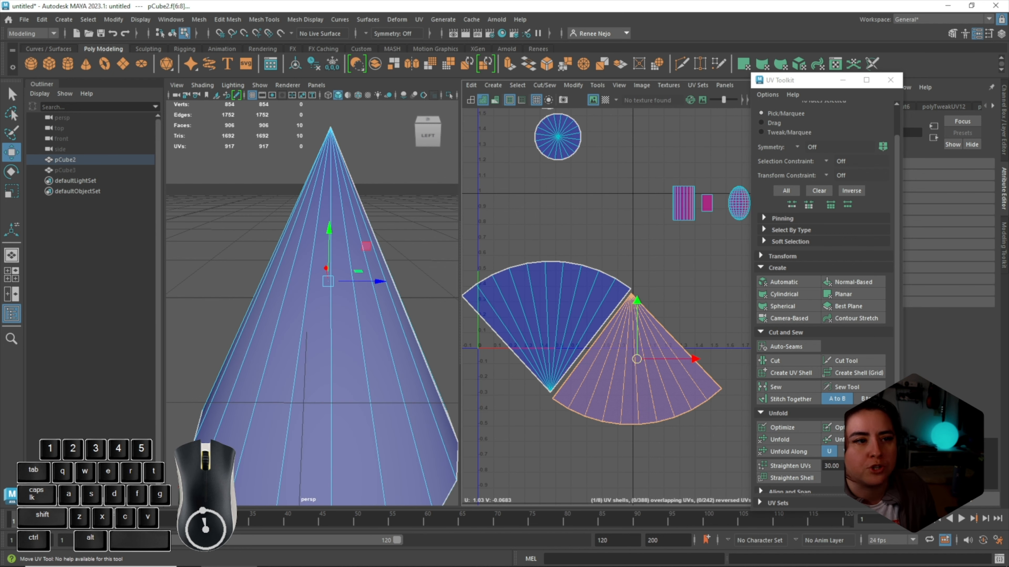
Turn on the checker display and inspect the pattern around the cone where the two half shells meet
click(605, 100)
alt+drag(246, 278, 603, 266)
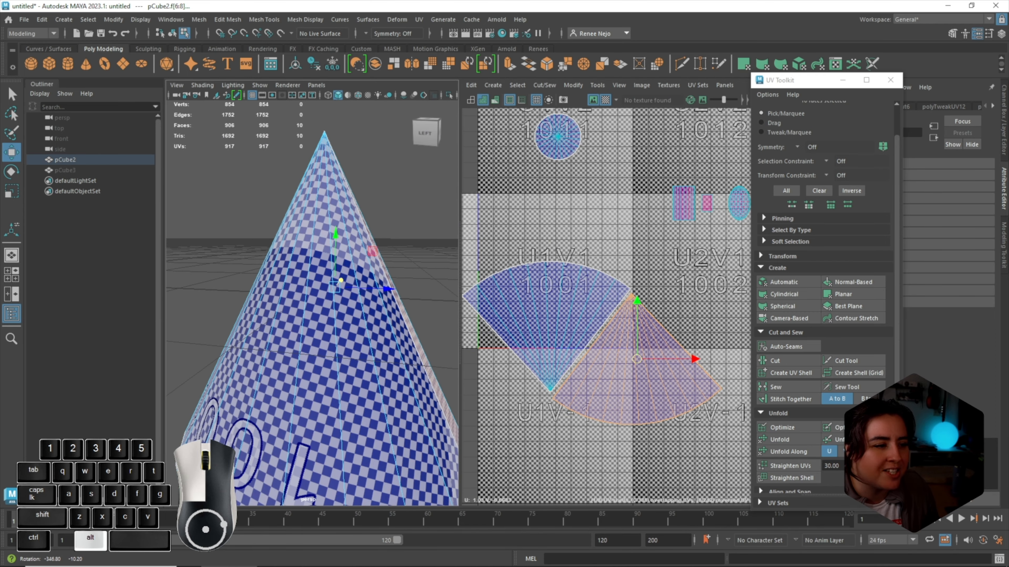
alt+drag(310, 286, 245, 288)
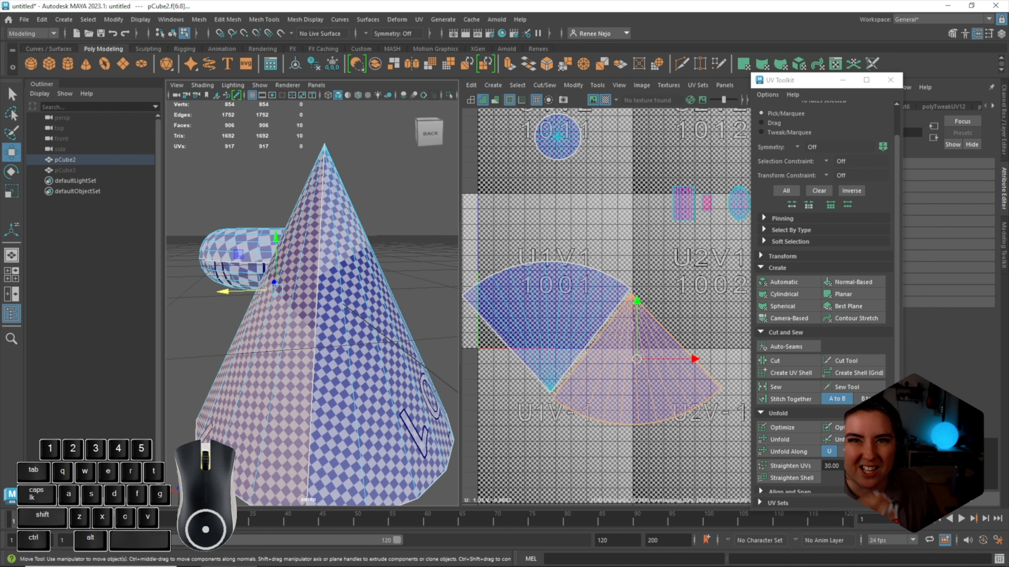
Scale both half shells of the cone down together to about a third of their size
shift+double_click(589, 309)
scroll(589, 309, down, 3)
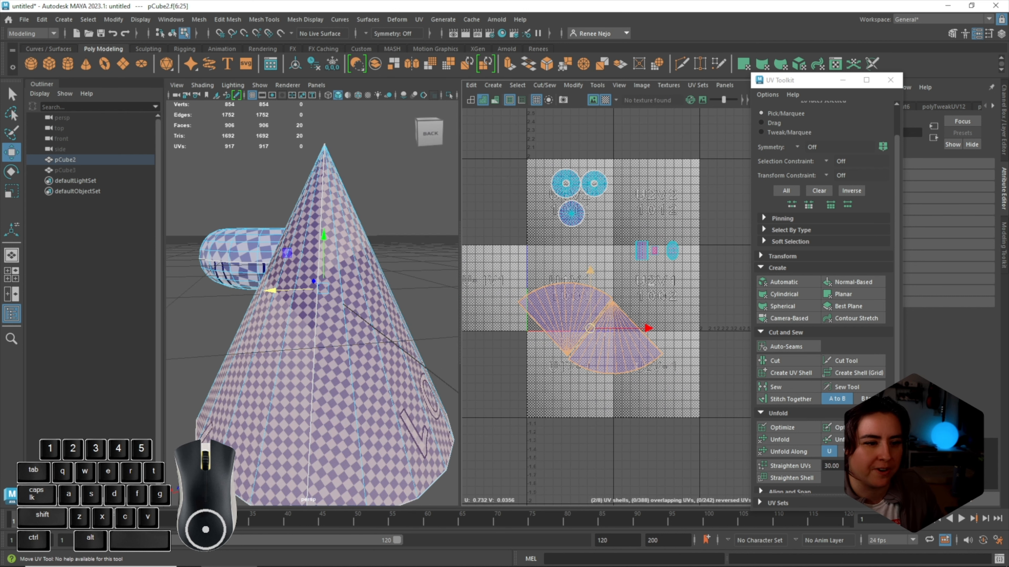
key(r)
drag(590, 328, 555, 328)
scroll(591, 348, up, 3)
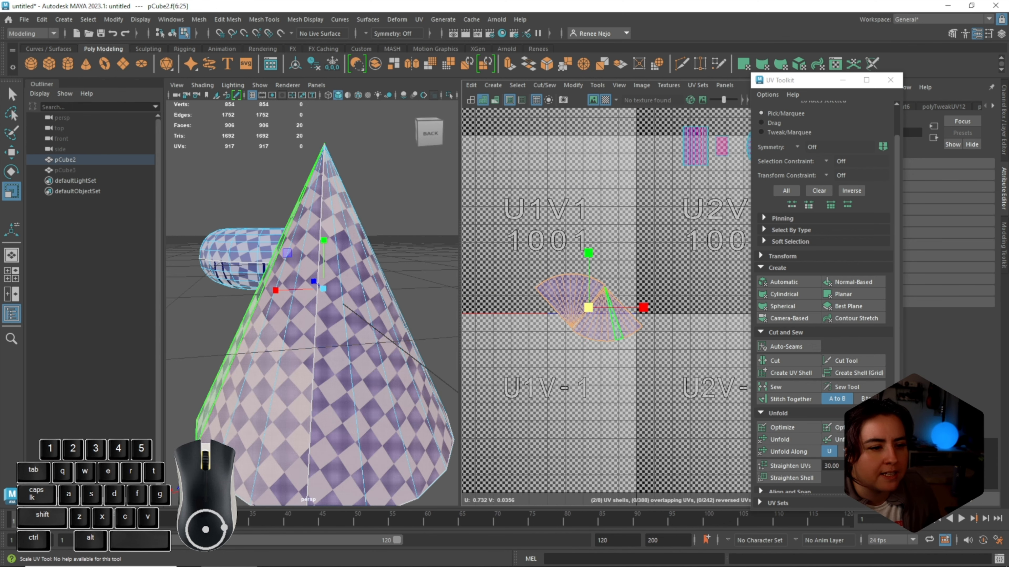
Examine how the checker pattern breaks along the seams between the cone's half shells from several angles
click(620, 278)
alt+drag(596, 298, 592, 338)
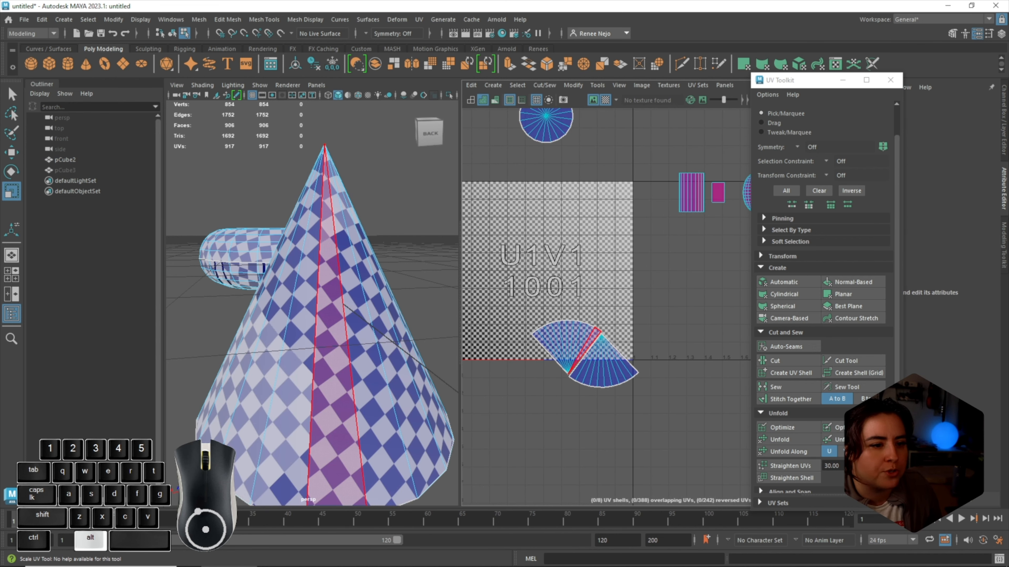
scroll(593, 333, up, 6)
alt+middle_drag(593, 332, 660, 295)
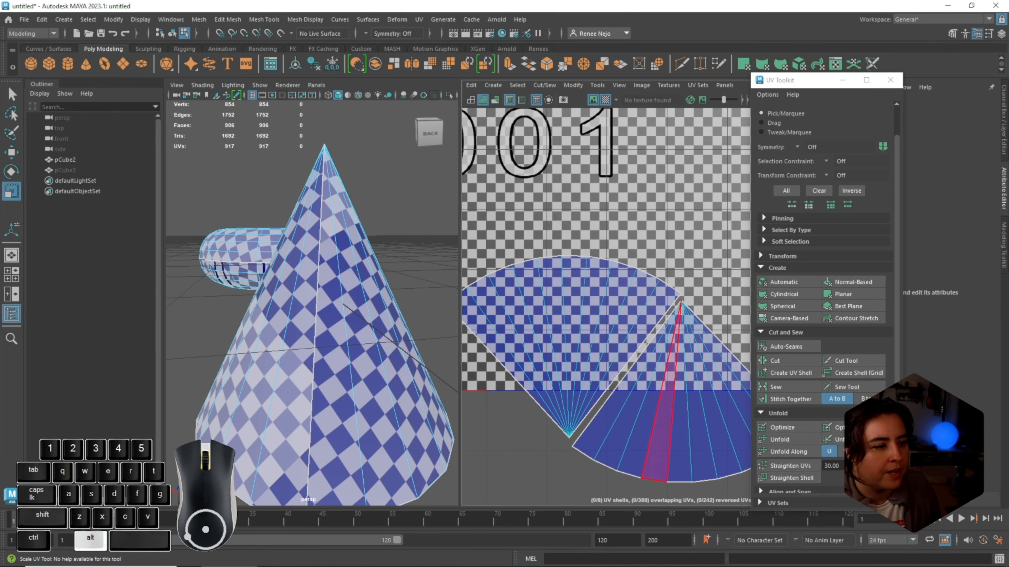
alt+drag(254, 310, 349, 318)
alt+right_drag(349, 318, 254, 318)
alt+drag(397, 286, 202, 302)
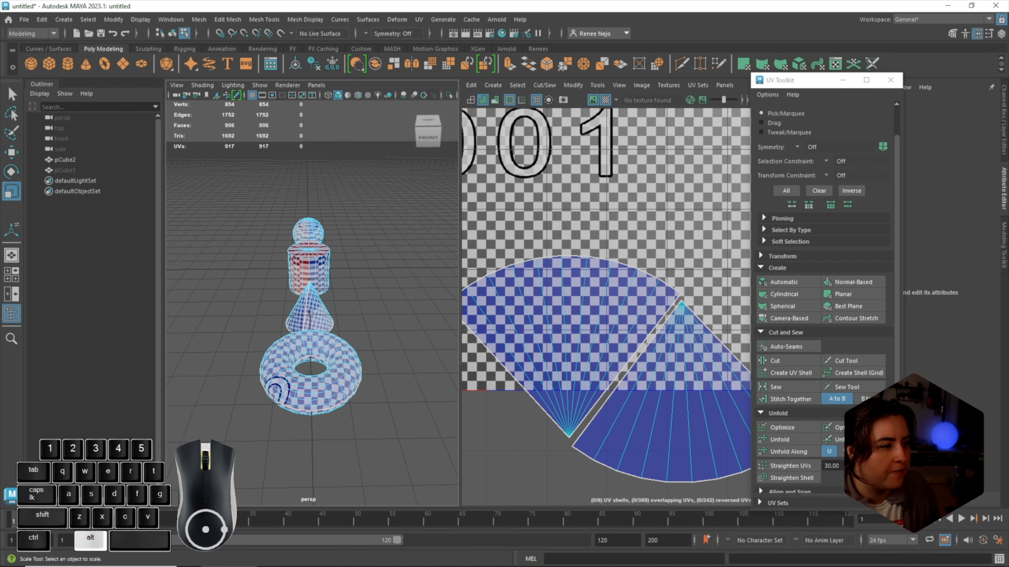
alt+right_drag(223, 310, 302, 338)
alt+drag(302, 338, 325, 357)
alt+right_drag(326, 358, 338, 373)
scroll(311, 298, up, 3)
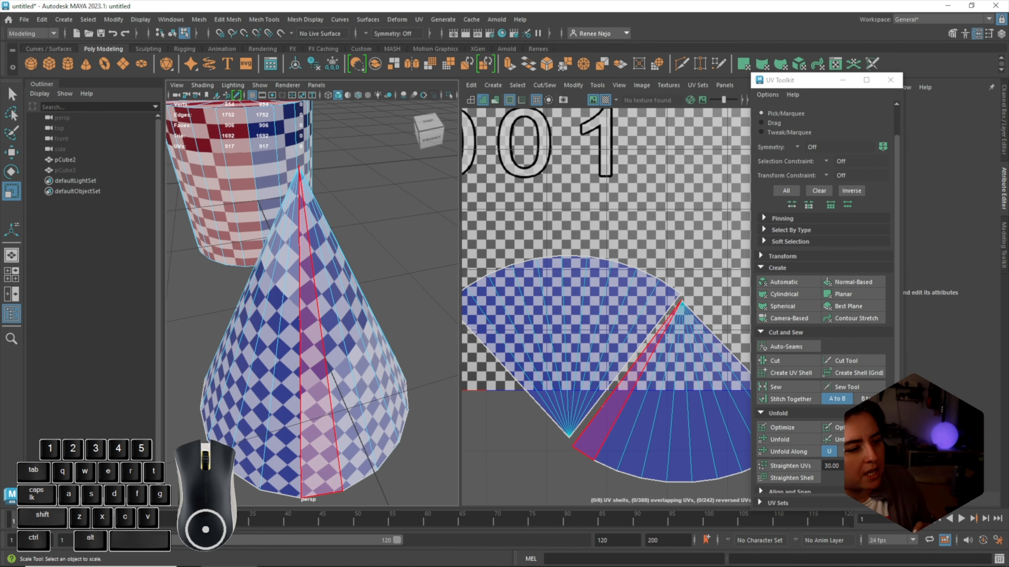
Cut each half shell of the cone along a middle edge from tip to rim, with the checker display turned off
right_drag(308, 267, 317, 242)
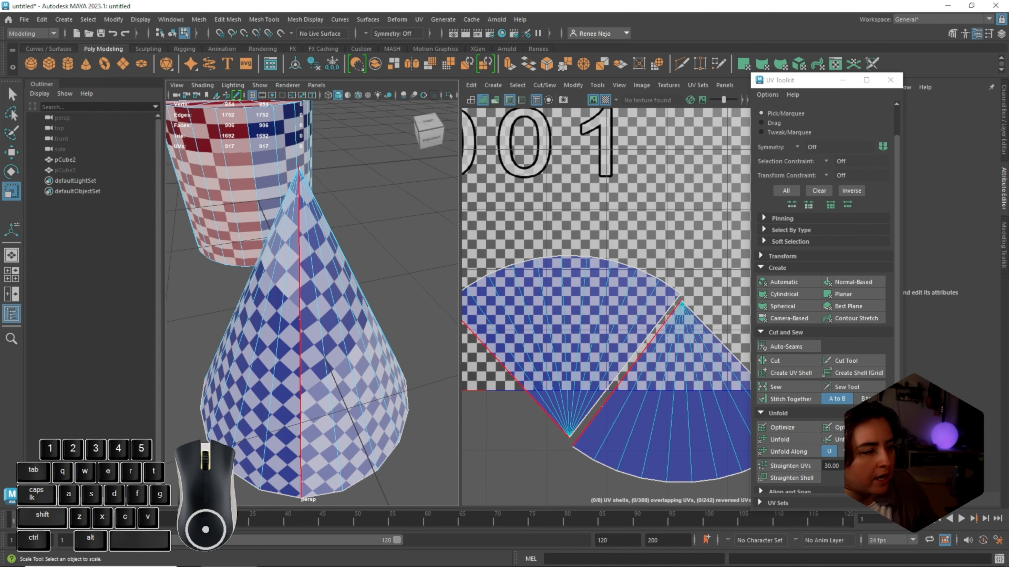
click(300, 319)
alt+drag(350, 318, 405, 318)
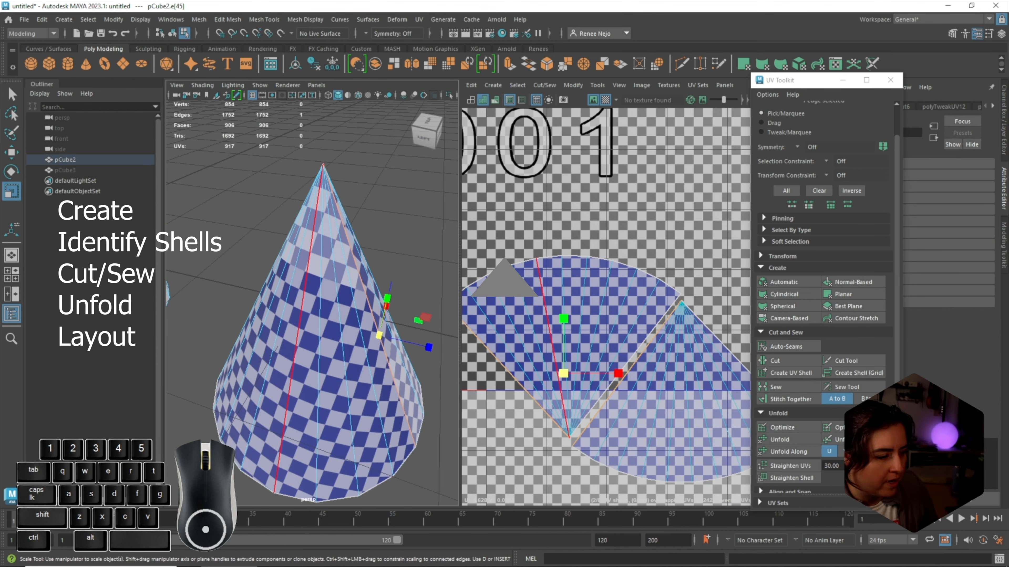
click(299, 326)
alt+drag(299, 327, 210, 325)
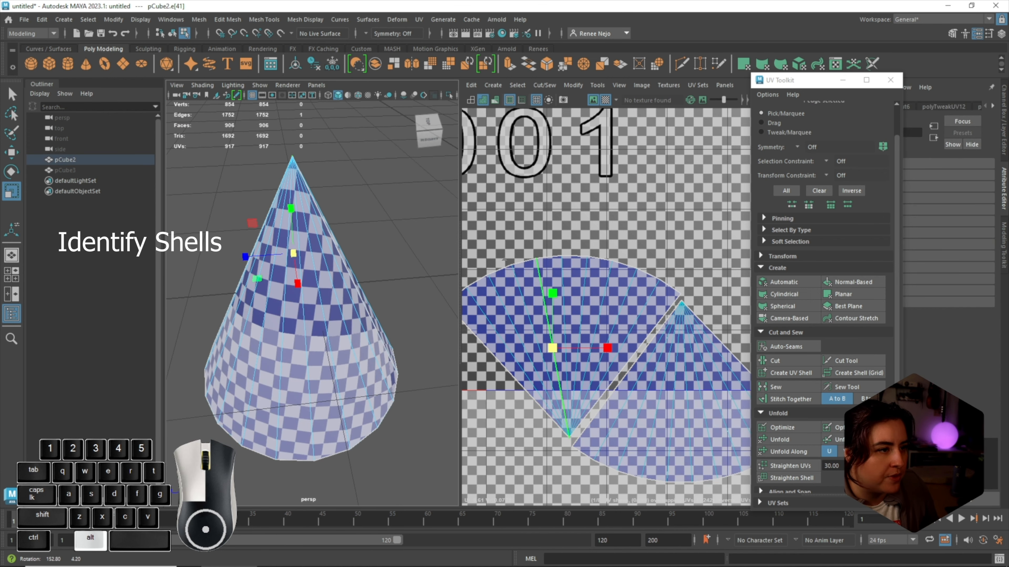
shift+click(306, 344)
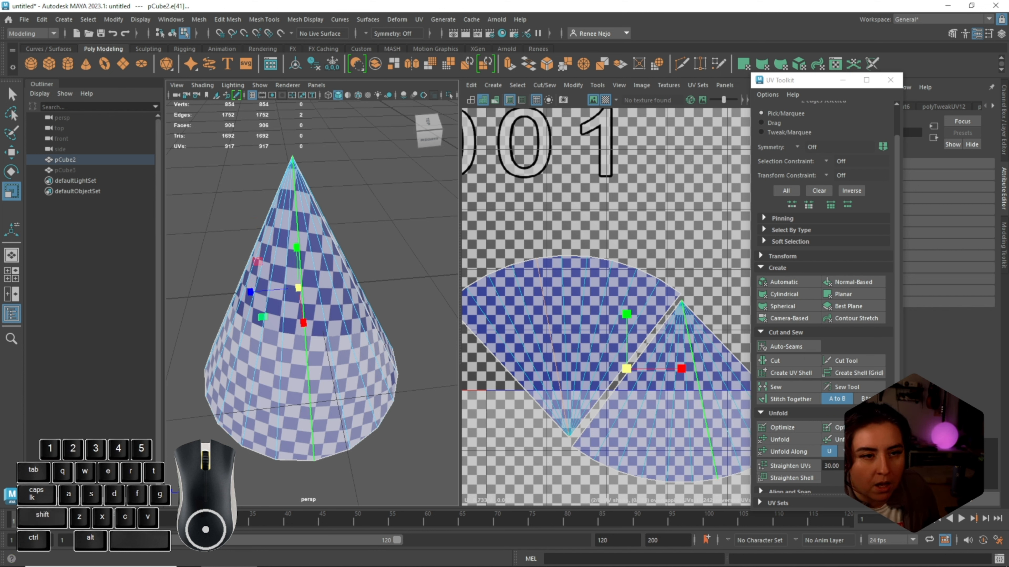
click(604, 100)
alt+middle_drag(619, 302, 623, 238)
click(788, 360)
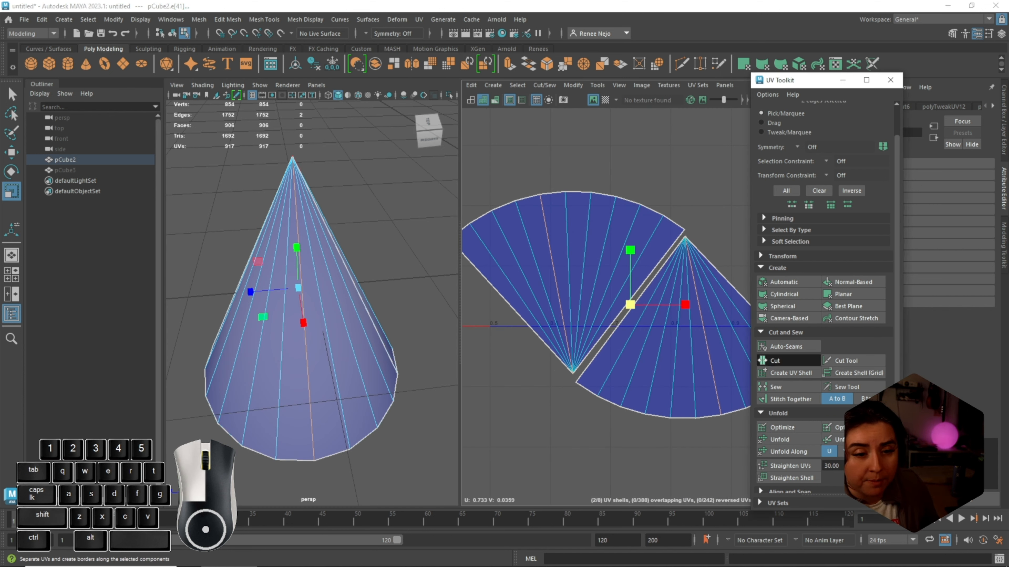
Separate the cut pieces by moving one wedge of each half shell away from its neighbour, leaving four loose wedges
alt+middle_drag(641, 322, 540, 259)
right_drag(541, 259, 493, 243)
click(546, 201)
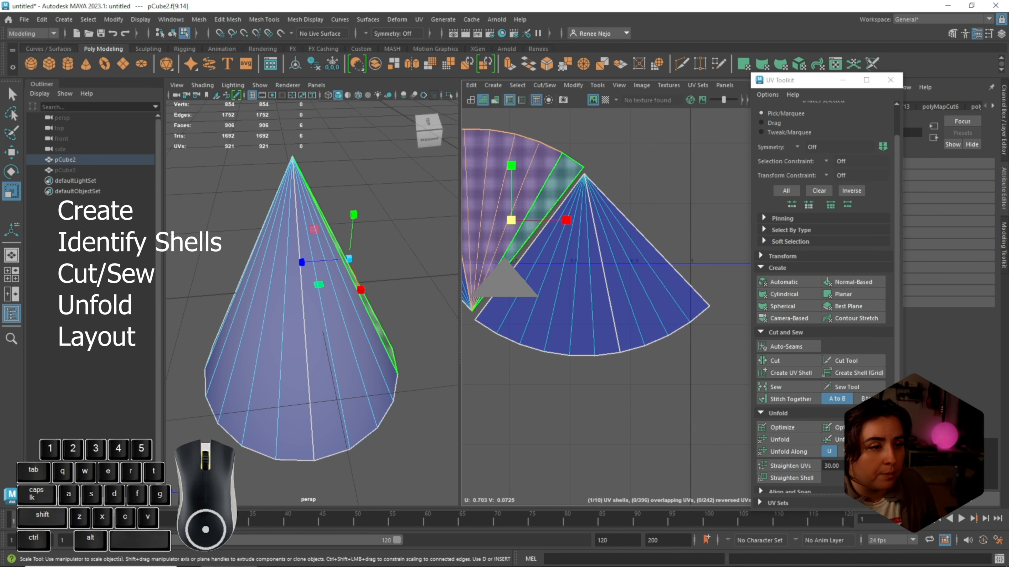
scroll(539, 216, down, 3)
key(w)
drag(523, 218, 639, 183)
click(541, 259)
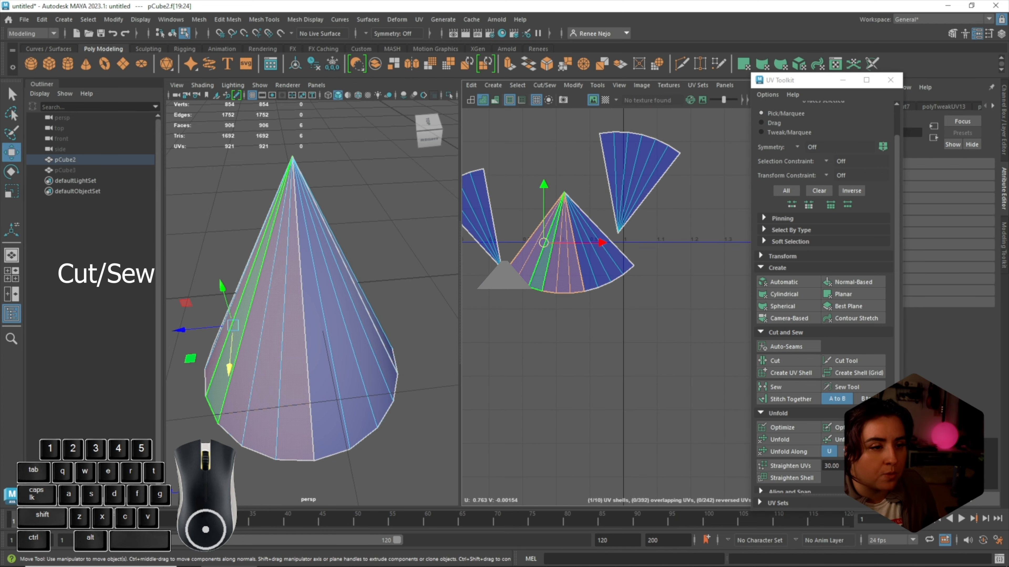
drag(544, 242, 497, 332)
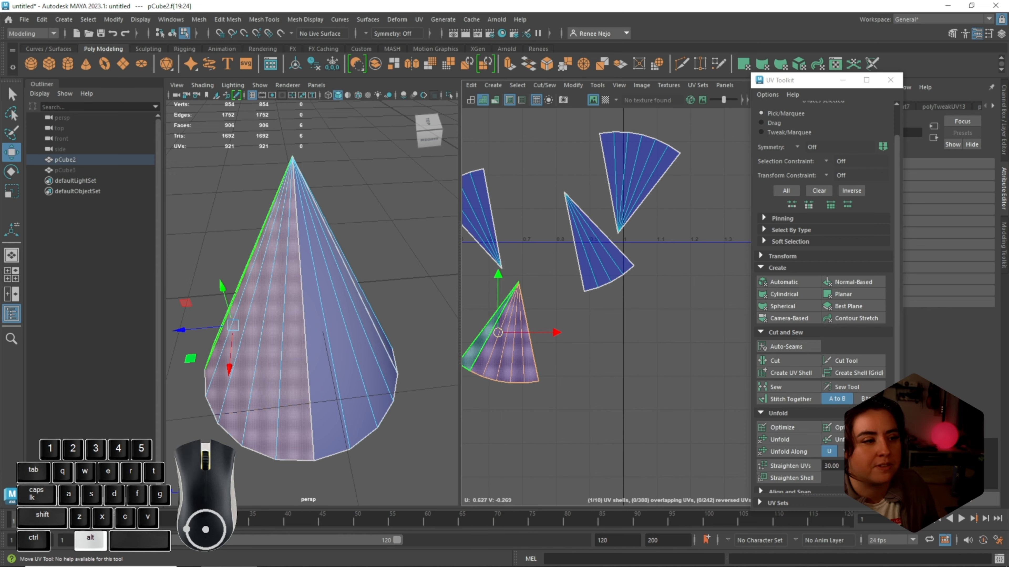
Examine the cone's seams from several angles and select a seam edge to compare it with the wedge borders it joins
alt+drag(224, 332, 392, 336)
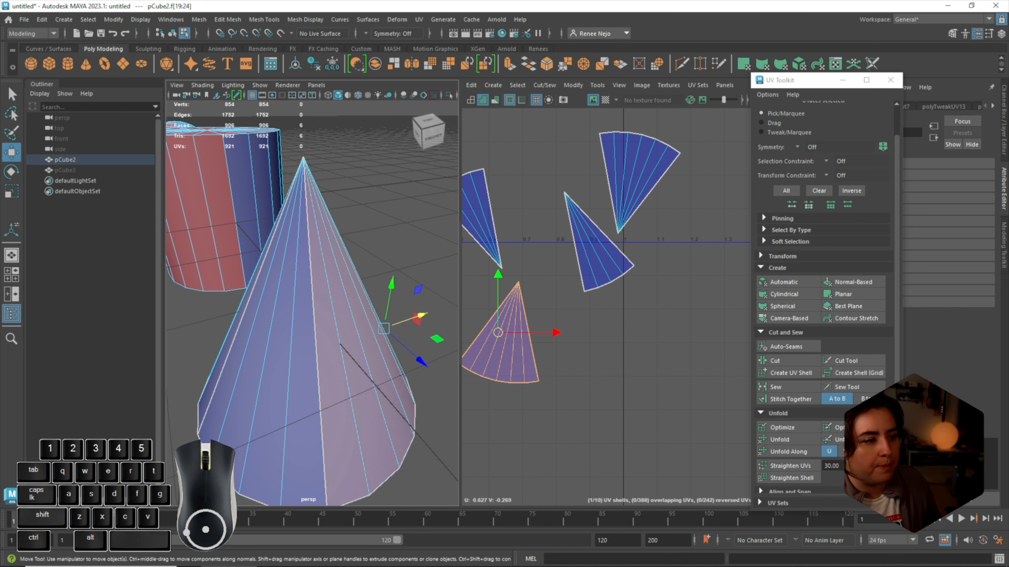
alt+drag(262, 243, 319, 266)
right_drag(319, 267, 319, 239)
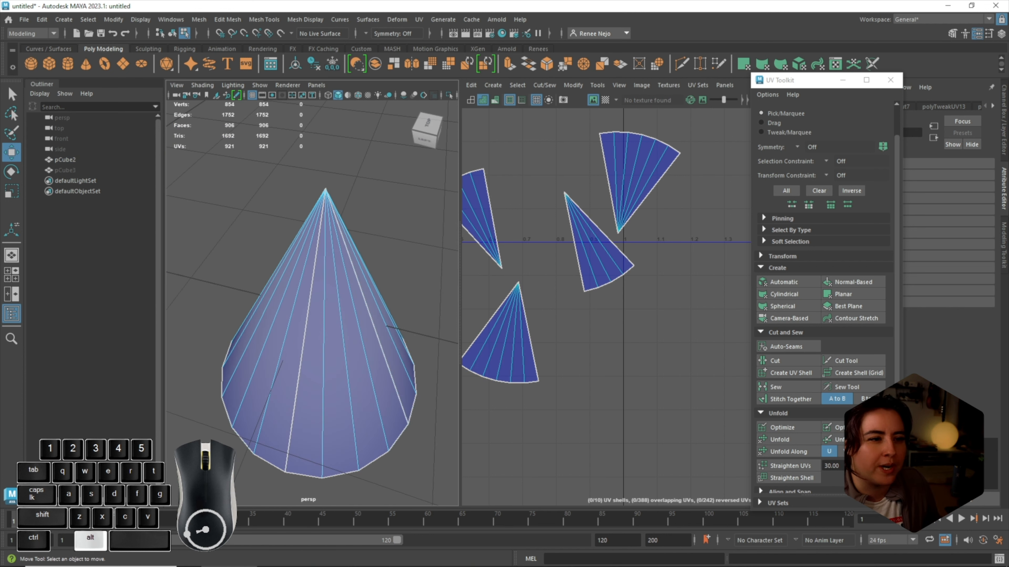
alt+middle_drag(556, 302, 624, 327)
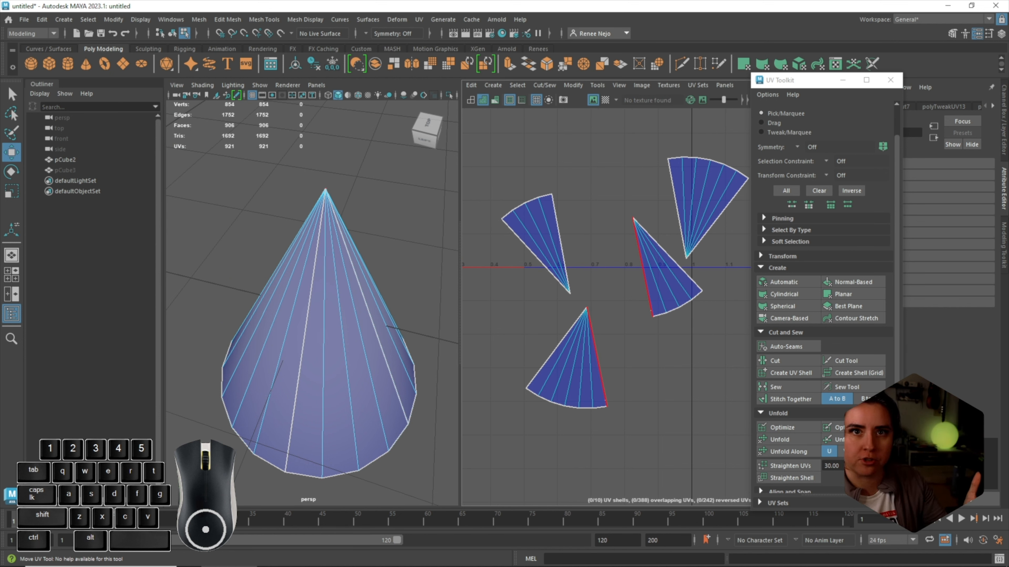
alt+drag(317, 302, 262, 306)
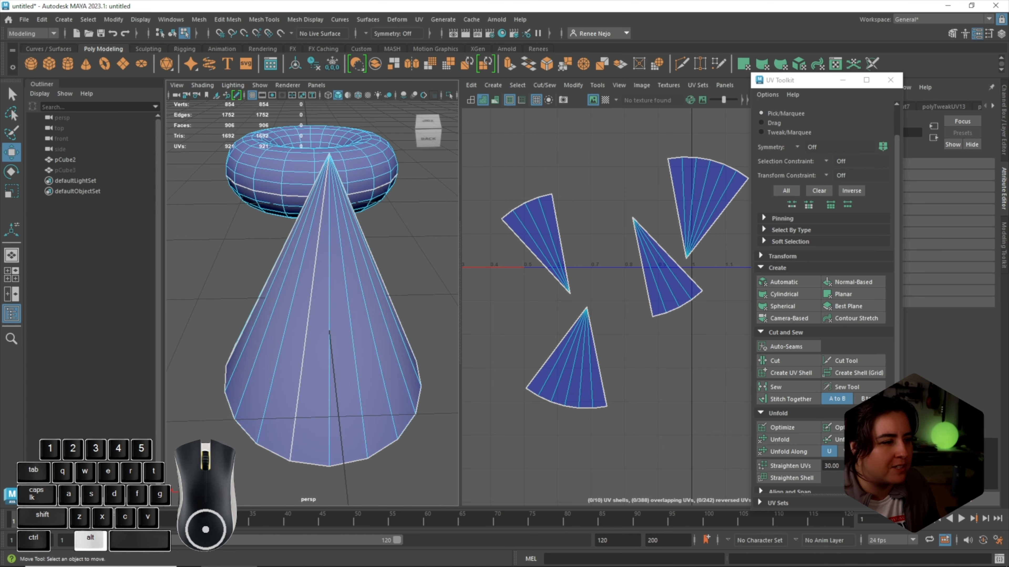
alt+drag(349, 318, 312, 322)
click(380, 290)
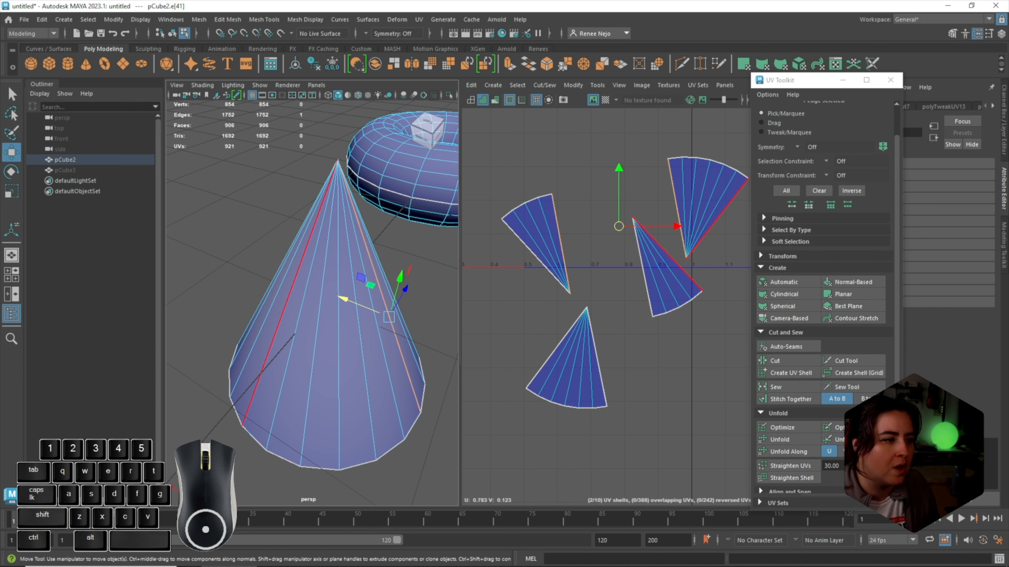
Sew the two neighbouring cone wedges together along their shared tip-to-rim seam edge
click(279, 322)
alt+middle_drag(635, 278, 580, 278)
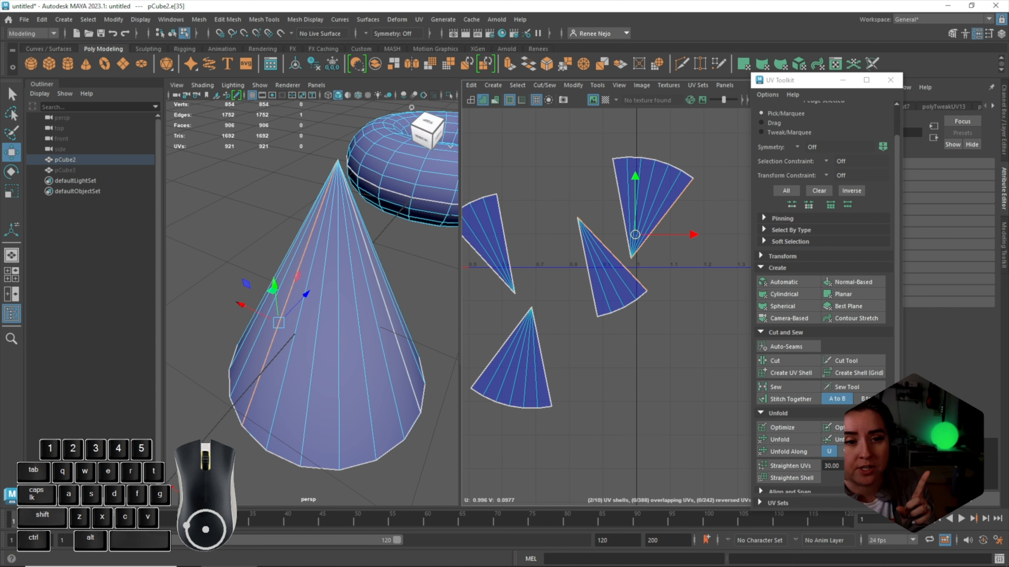
click(777, 267)
click(778, 392)
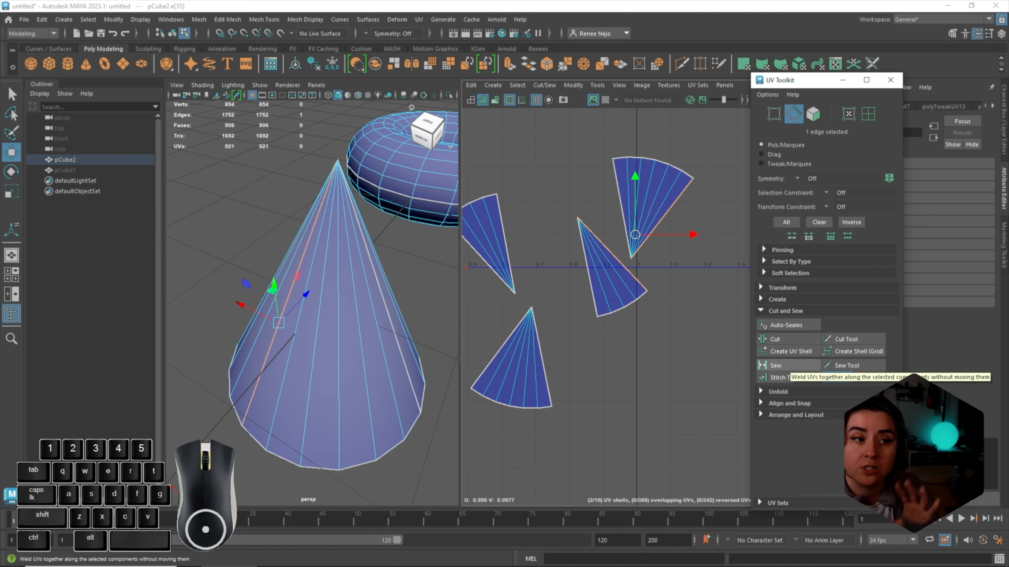
click(778, 366)
Unfold the newly sewn cone shell and move it away from the two remaining wedges
right_drag(650, 194, 653, 223)
click(689, 242)
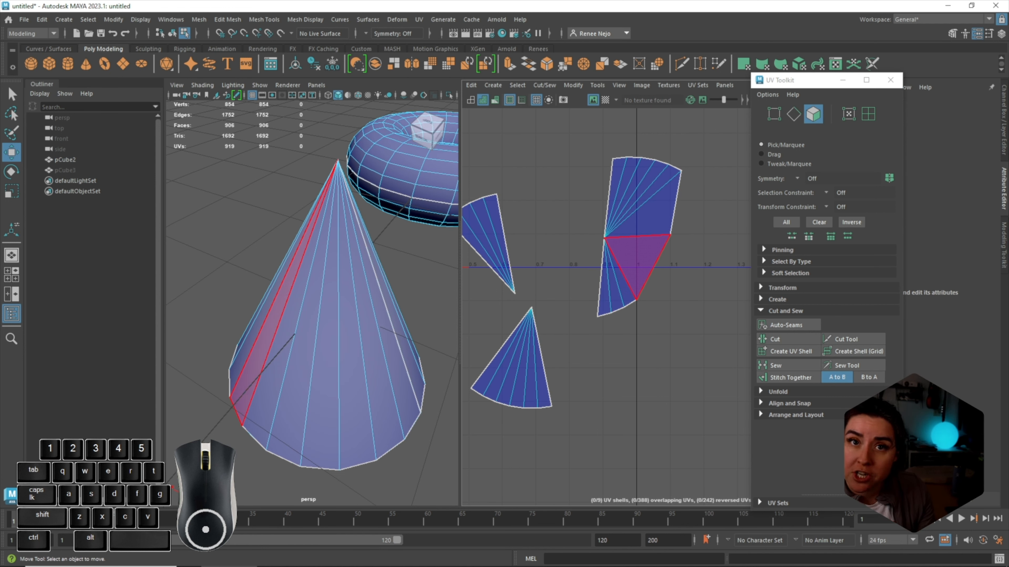
double_click(638, 260)
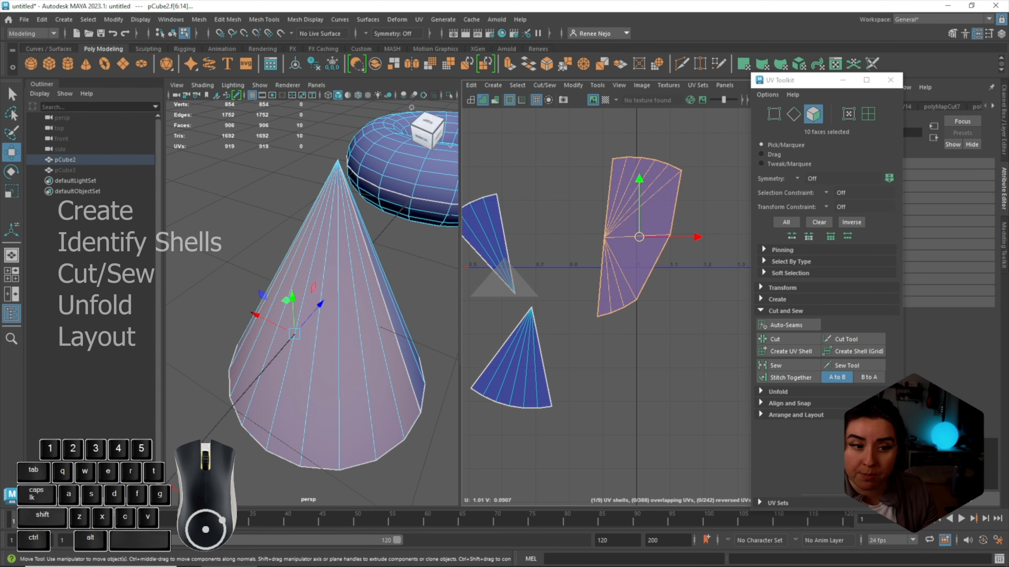
click(777, 391)
click(778, 418)
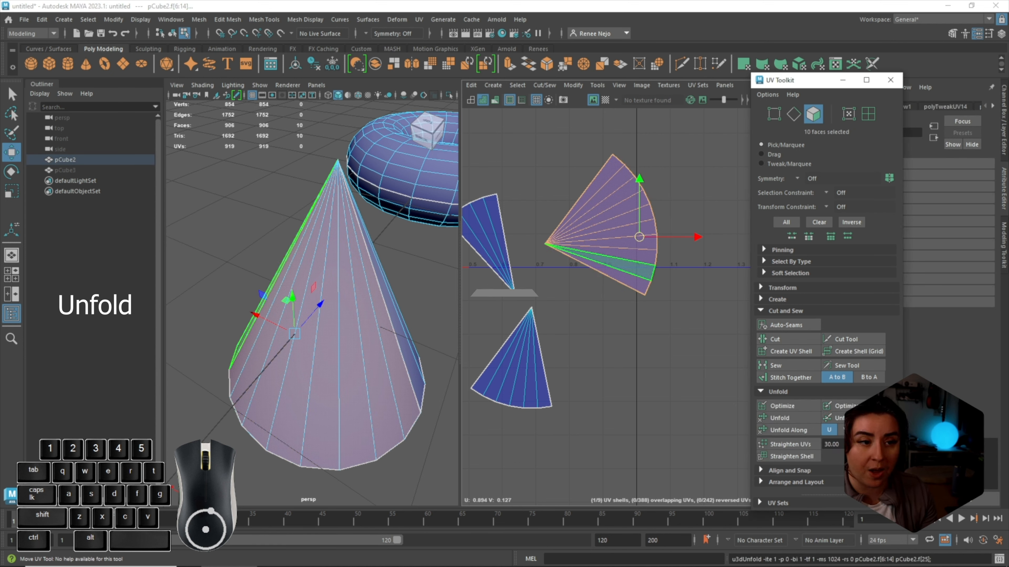
click(628, 232)
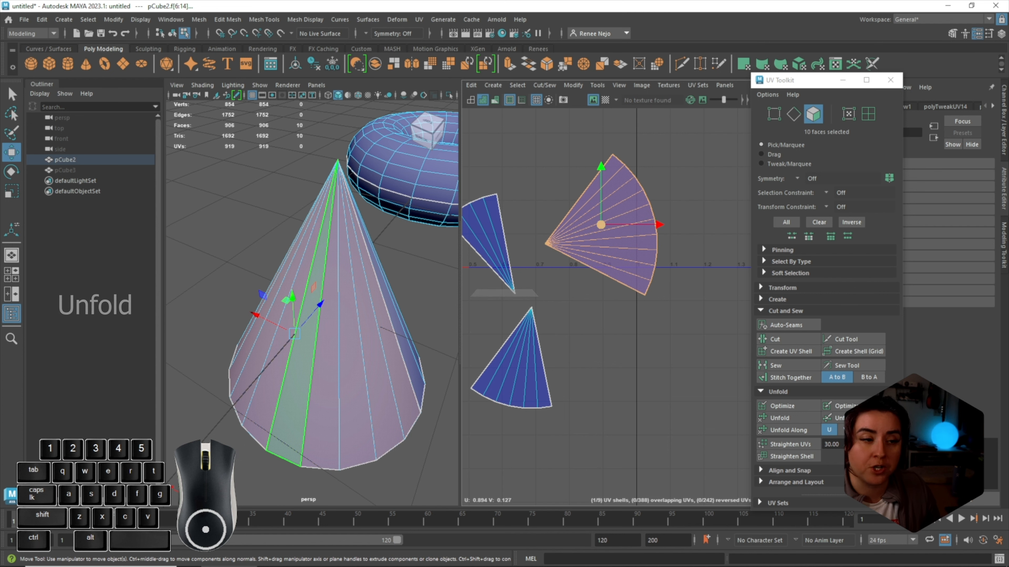
drag(600, 224, 646, 171)
alt+middle_drag(646, 171, 744, 190)
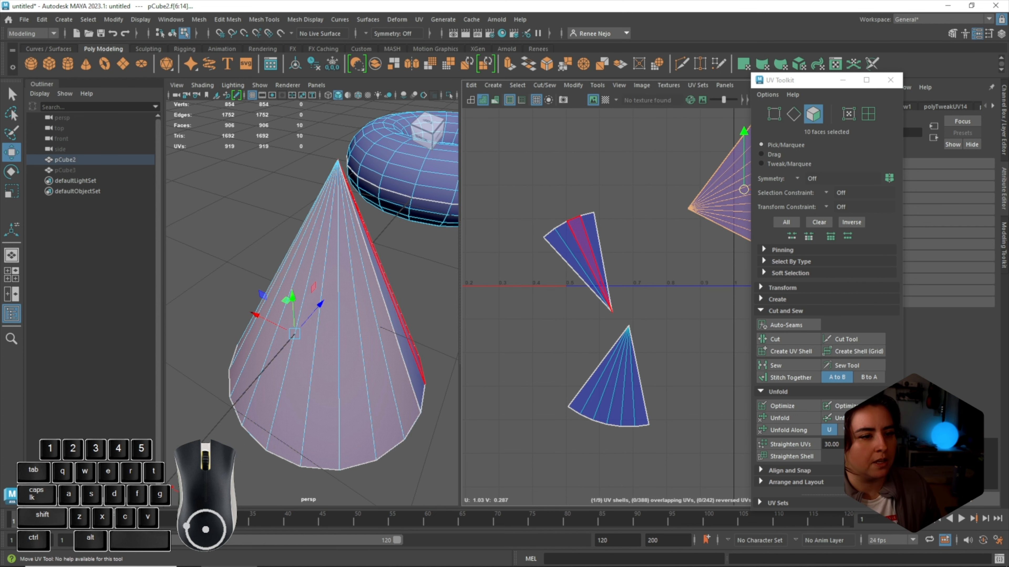
Try stitching the two remaining cone wedges together along their shared edge with A to B, and undo the stitch
right_drag(590, 260, 590, 230)
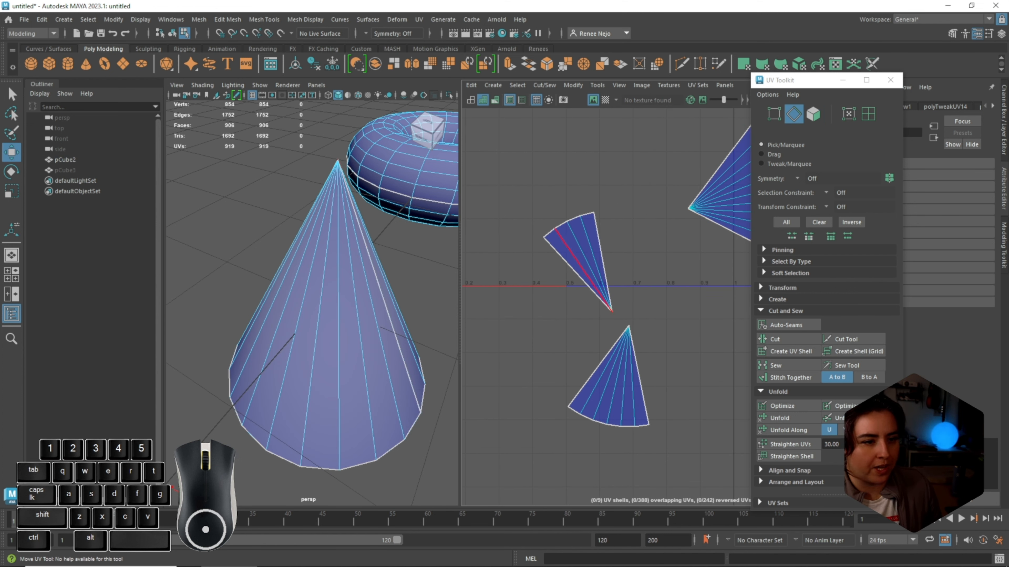
click(575, 272)
alt+drag(413, 290, 338, 344)
alt+middle_drag(337, 344, 325, 287)
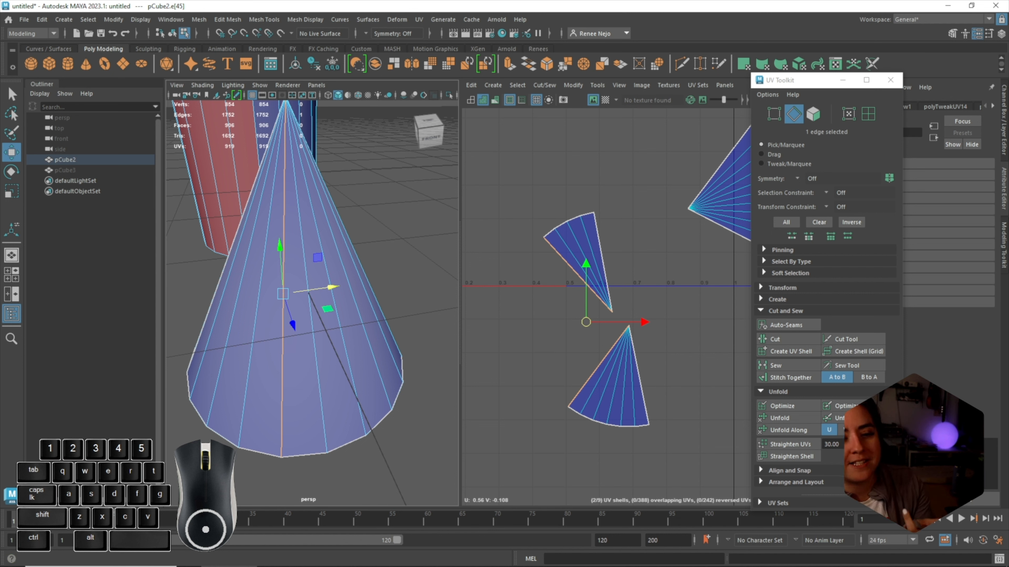
click(790, 377)
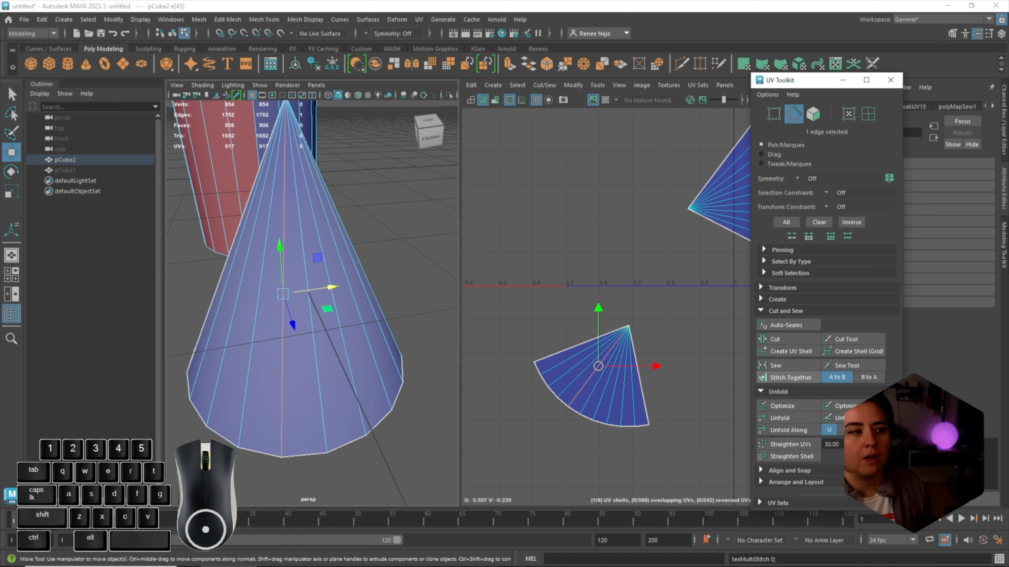
key(ctrl+z)
Scale up the lower loose cone wedge to roughly twice its size
right_click(638, 369)
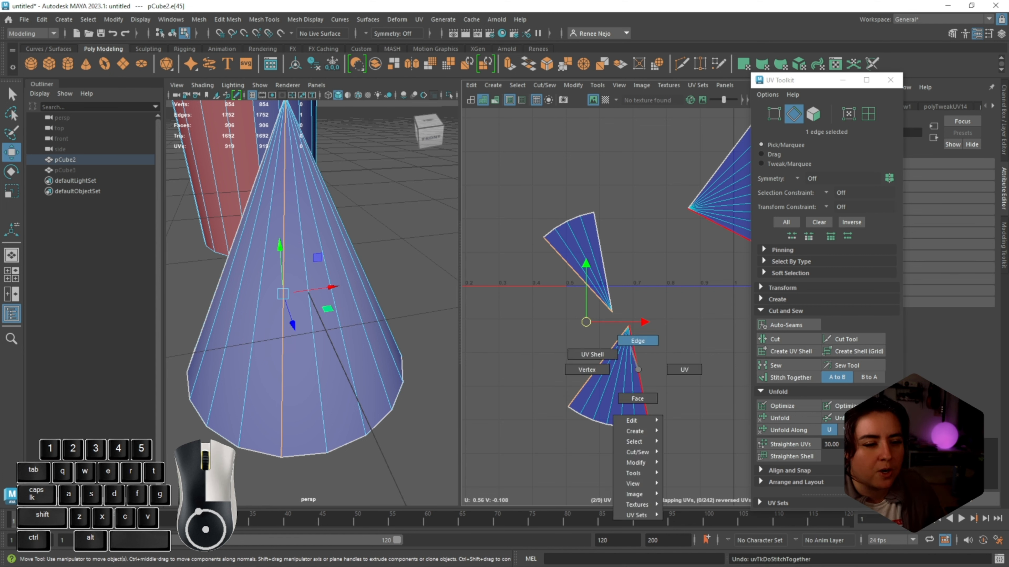
right_drag(629, 345, 635, 398)
double_click(628, 391)
scroll(629, 391, down, 3)
key(r)
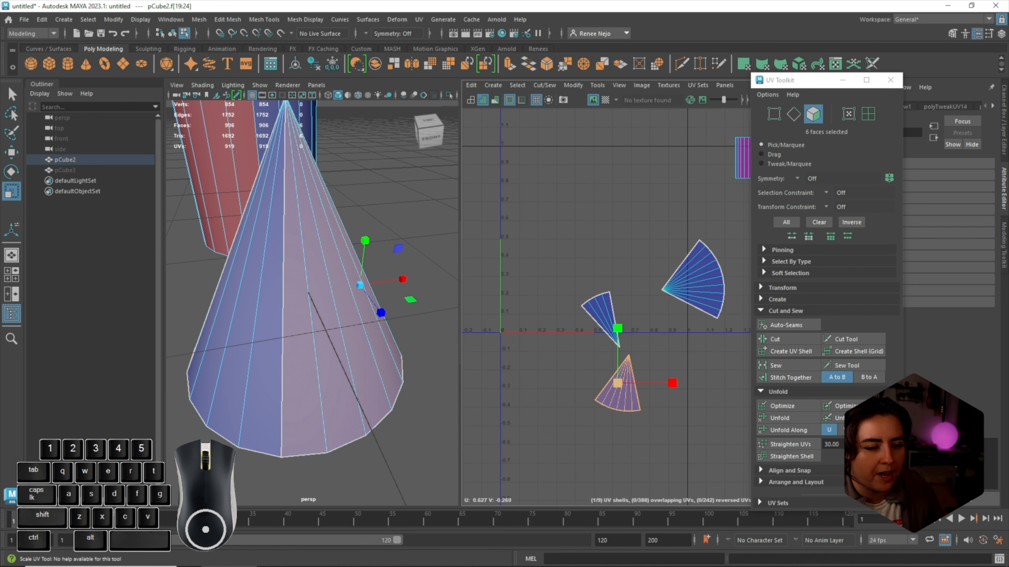
drag(618, 383, 693, 383)
Stitch the small wedge to the enlarged one along their shared edge, using the A to B direction
right_drag(561, 304, 563, 274)
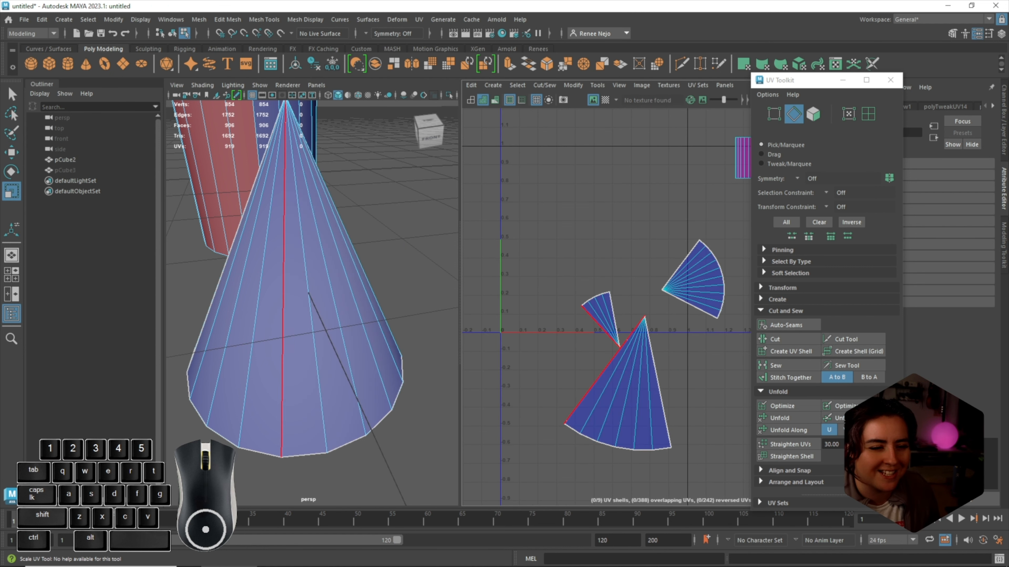
click(596, 382)
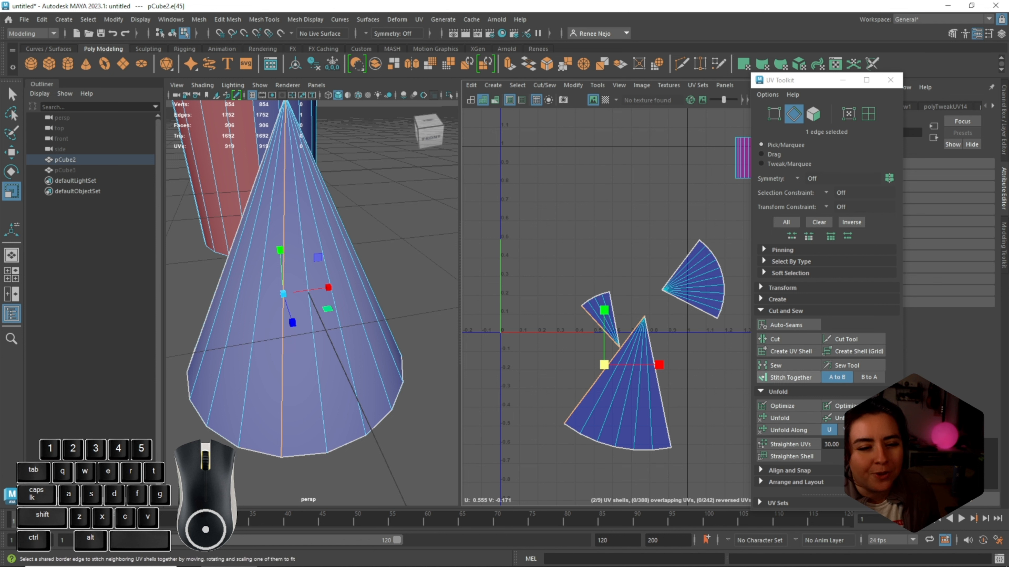
click(790, 378)
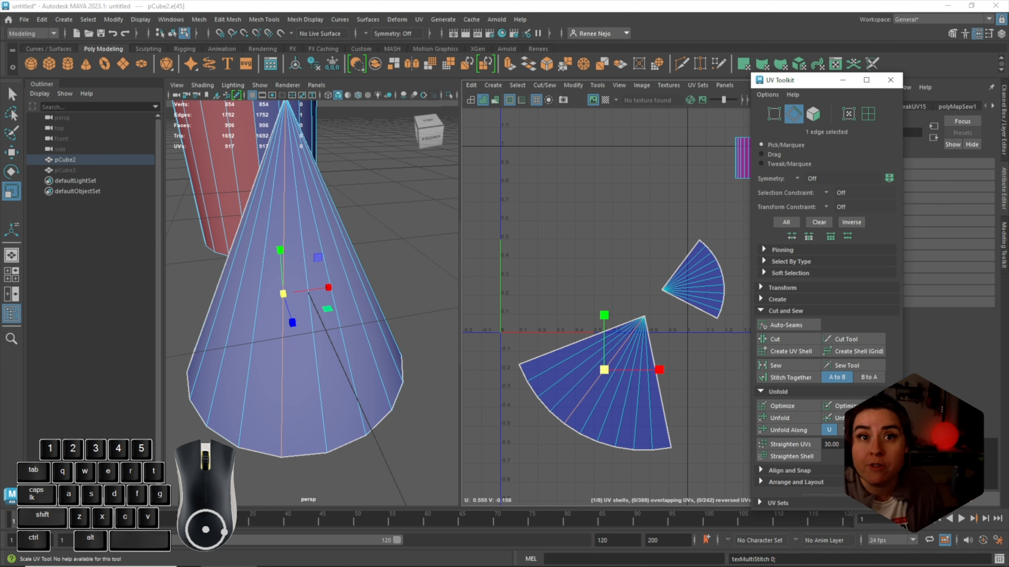
Unfold both half shells of the cone together
right_drag(577, 286, 577, 315)
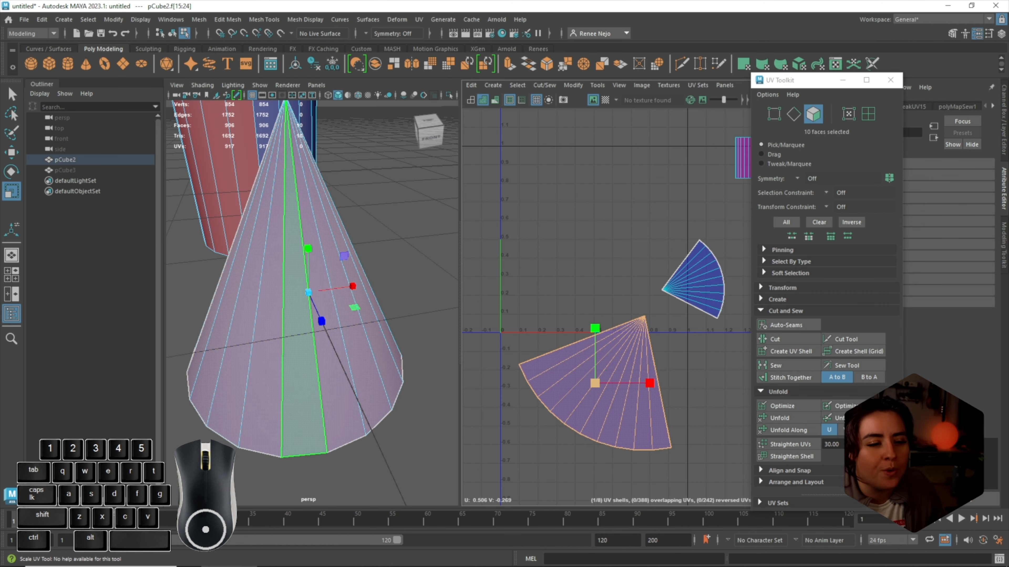
scroll(618, 269, down, 3)
drag(523, 231, 691, 387)
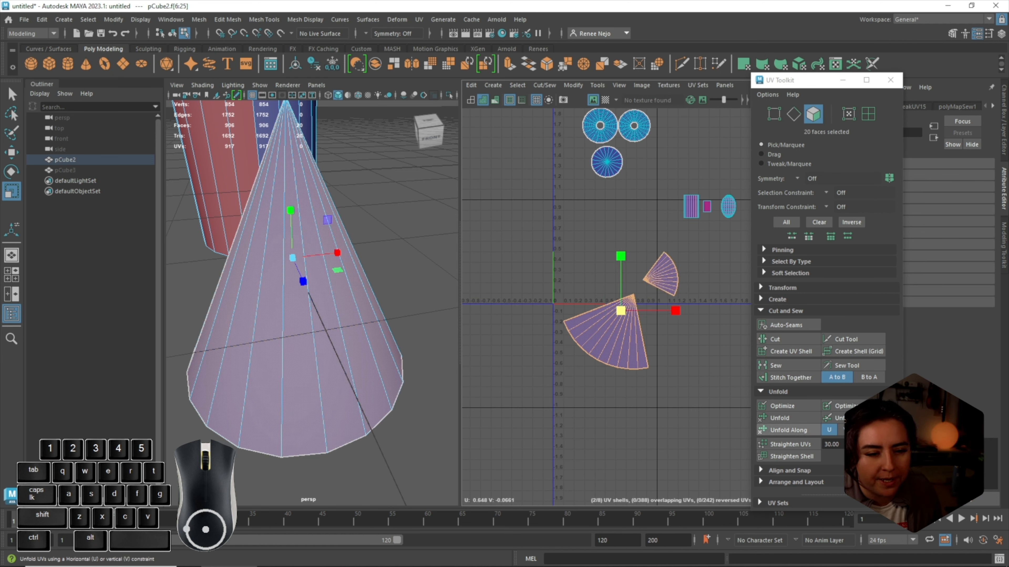
click(779, 418)
Scale the larger half shell of the cone down to match the other, and select both half shells
scroll(669, 342, up, 3)
double_click(555, 329)
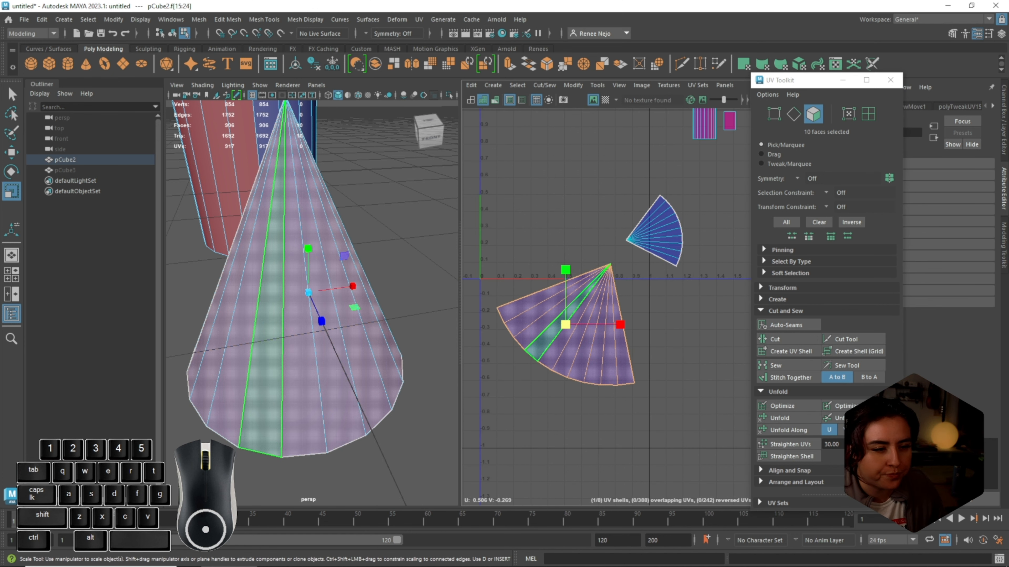
drag(565, 324, 543, 324)
key(w)
scroll(658, 238, up, 2)
alt+middle_drag(658, 238, 658, 303)
shift+double_click(662, 304)
scroll(646, 287, down, 3)
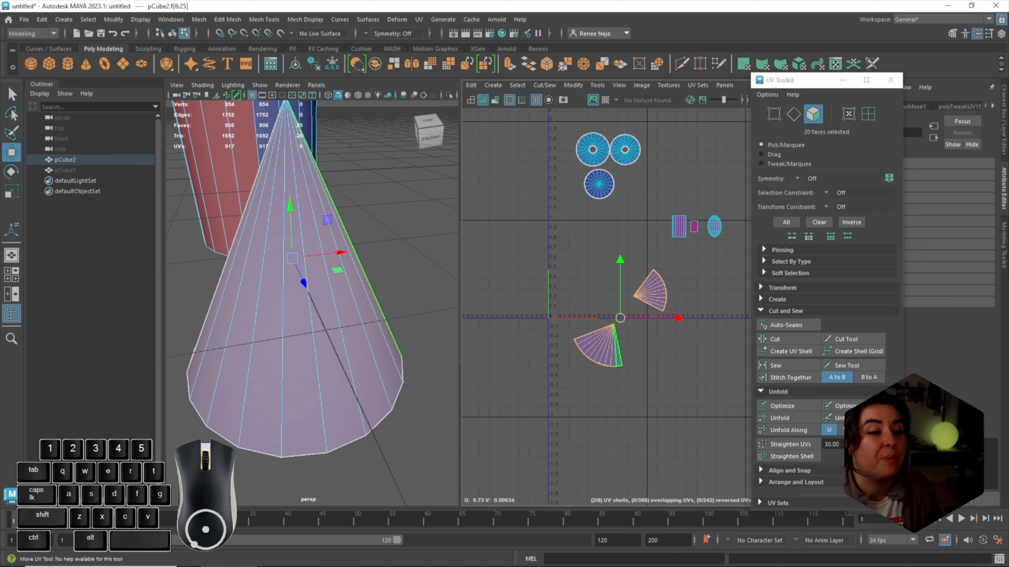
Rotate the lower half shell slightly and nest the other cone half against its straight side
double_click(599, 351)
key(r)
key(e)
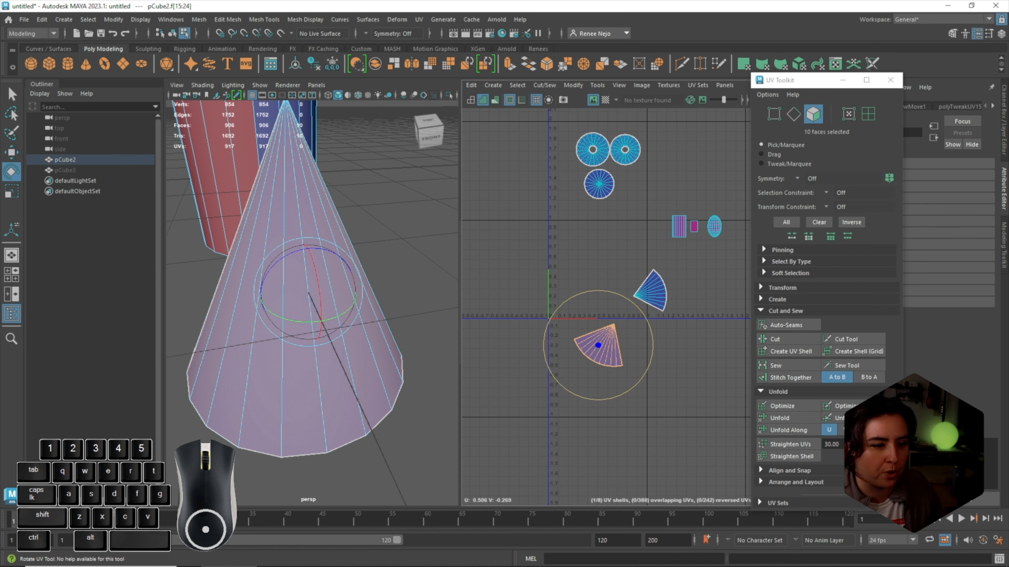
drag(631, 303, 627, 327)
double_click(655, 282)
key(w)
key(r)
key(w)
drag(567, 295, 672, 383)
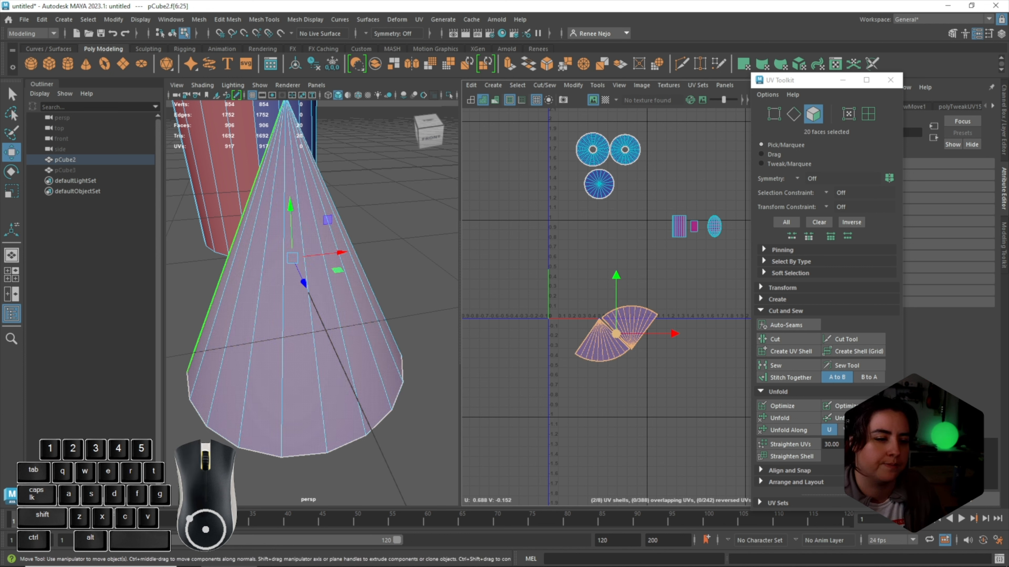
Rotate the nested cone half shells slightly and move the pair beside the round shells in the upper UV area
key(e)
drag(652, 293, 661, 303)
drag(517, 280, 702, 362)
key(w)
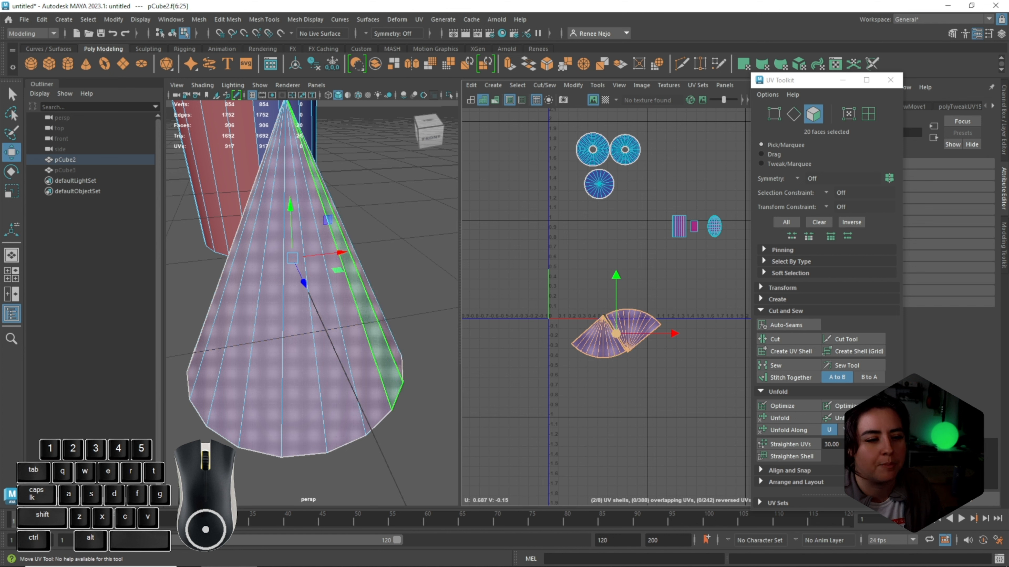
drag(659, 334, 711, 334)
key(ctrl+z)
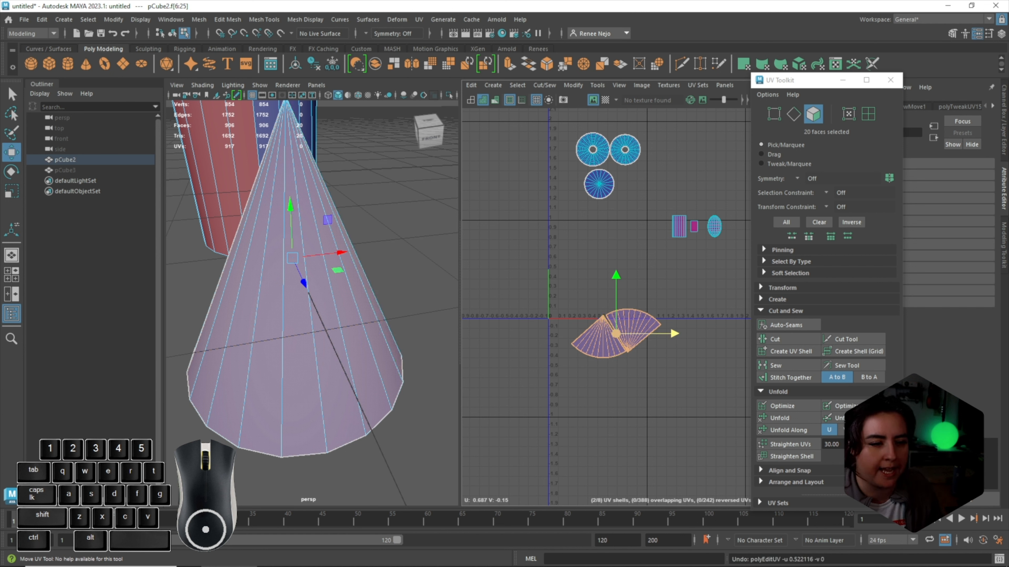
drag(616, 334, 664, 179)
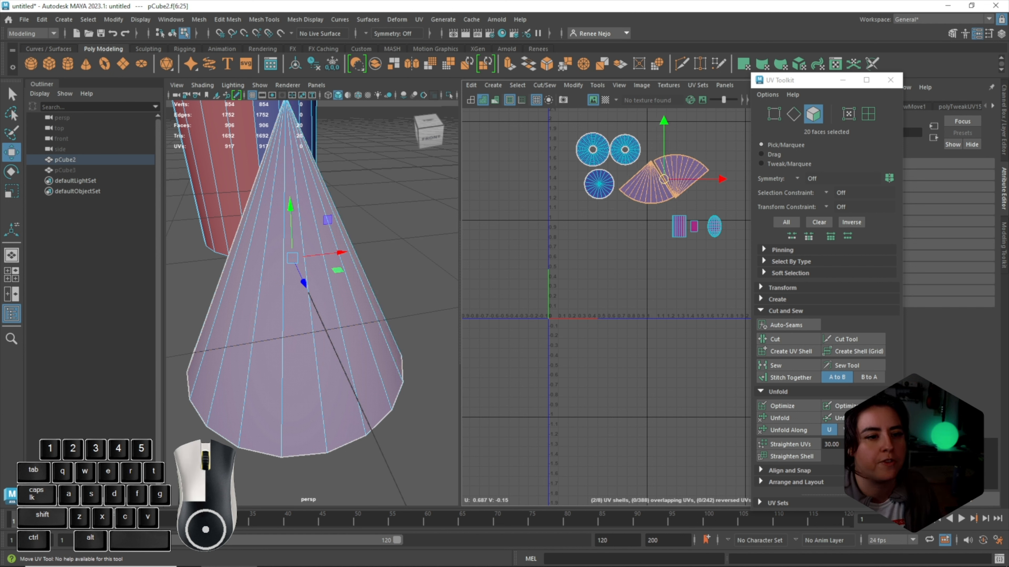
Identify the cylinder's UV shell and move the whole shell into an empty area away from the other shells
scroll(312, 302, down, 6)
alt+drag(274, 302, 370, 306)
click(234, 318)
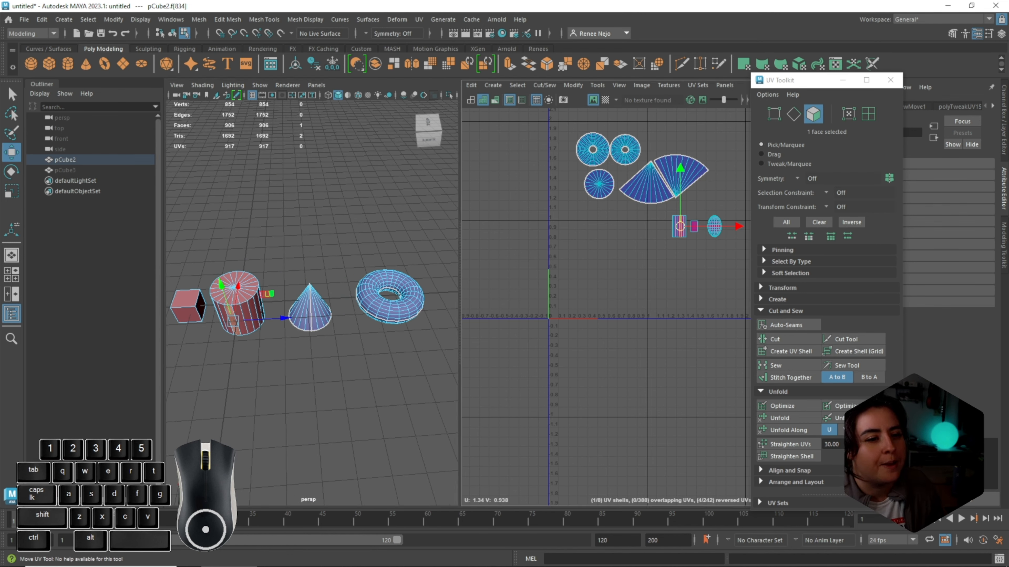
click(683, 226)
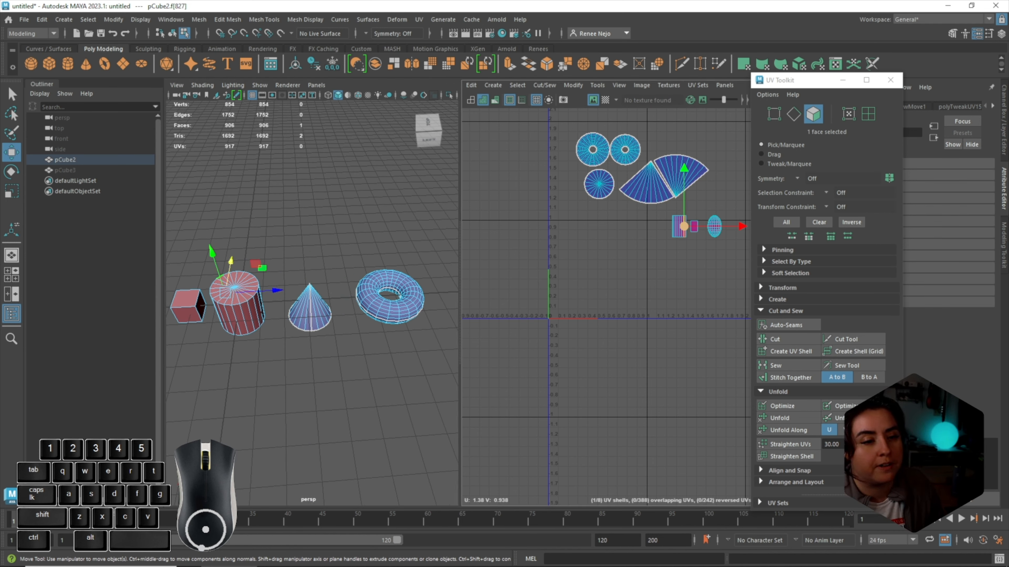
click(679, 226)
double_click(678, 226)
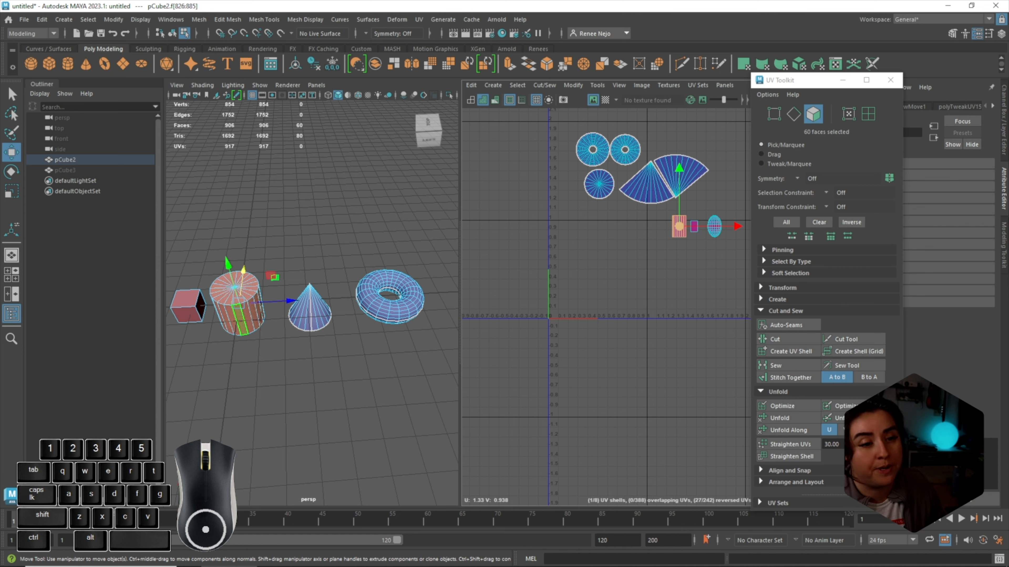
drag(679, 226, 612, 265)
Apply a fresh planar projection to all faces of the cylinder
key(f)
scroll(604, 320, down, 4)
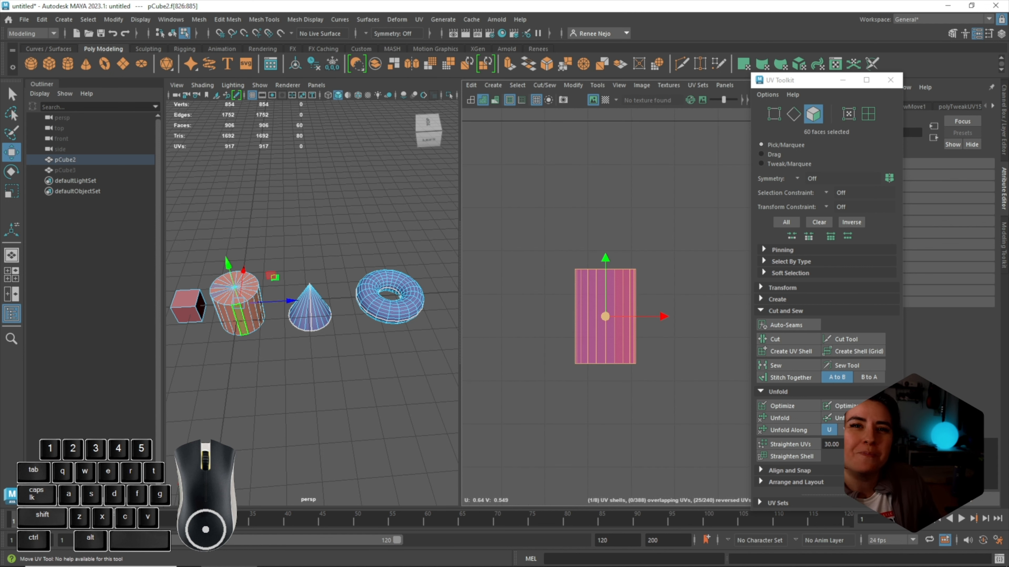
scroll(572, 320, down, 4)
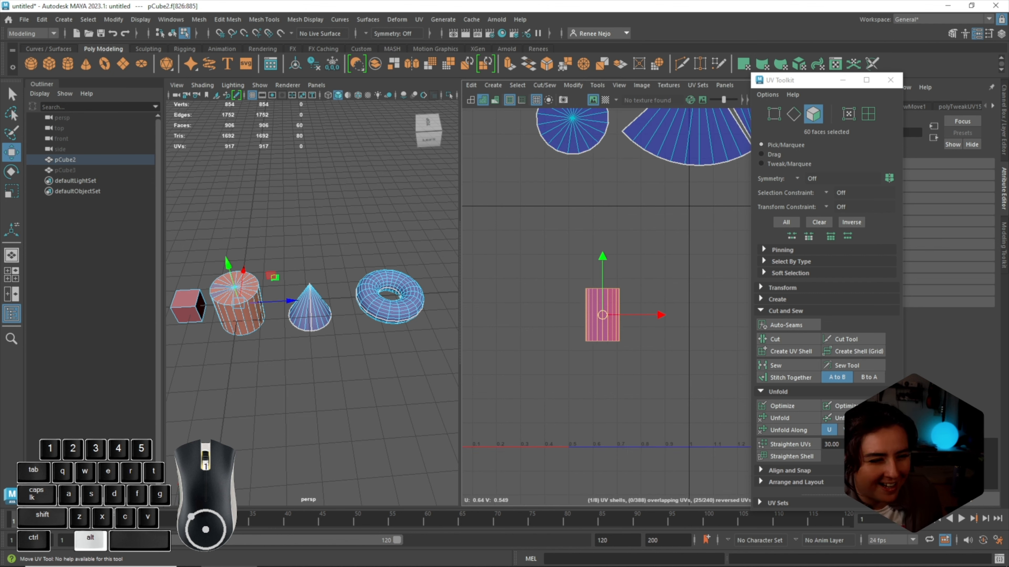
alt+middle_drag(602, 315, 620, 271)
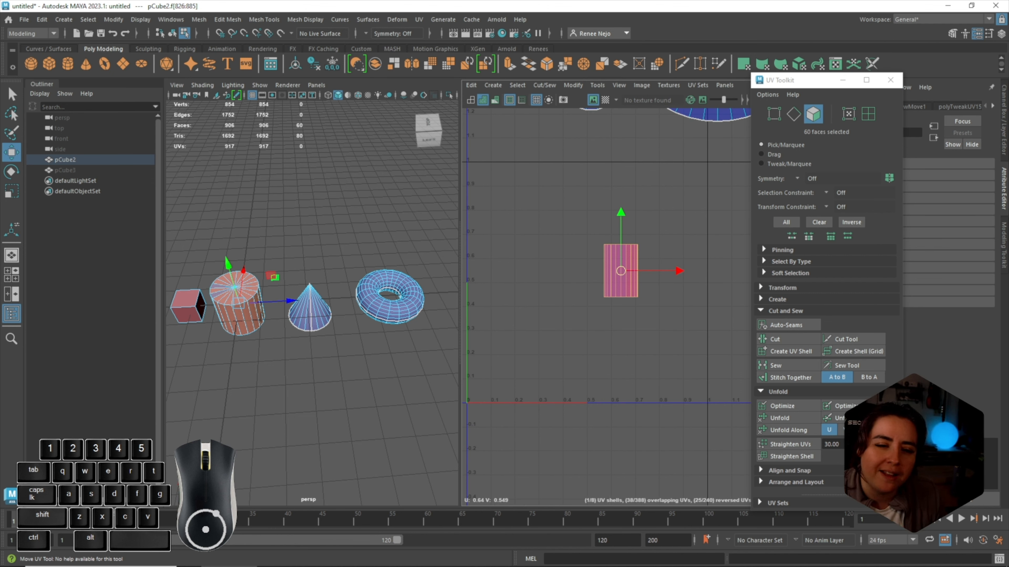
click(776, 299)
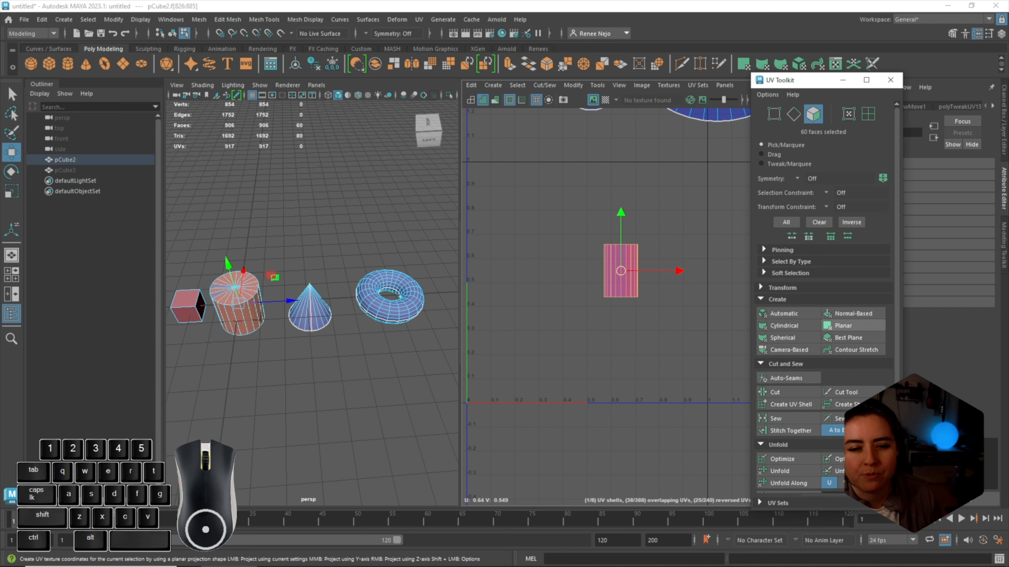
click(843, 325)
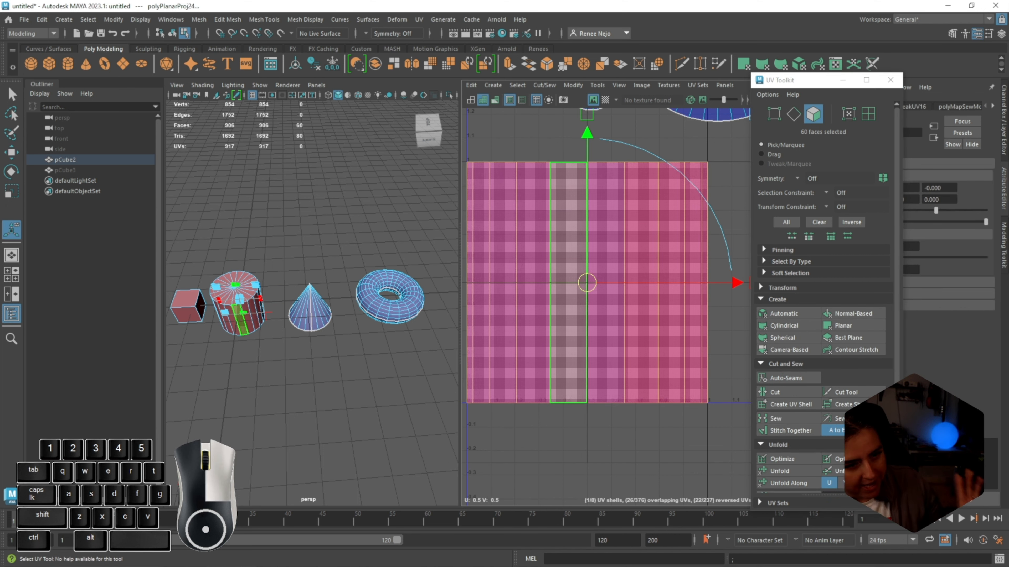
Cut the cylinder's UVs along both the top and bottom rim edge loops
right_drag(555, 250, 555, 228)
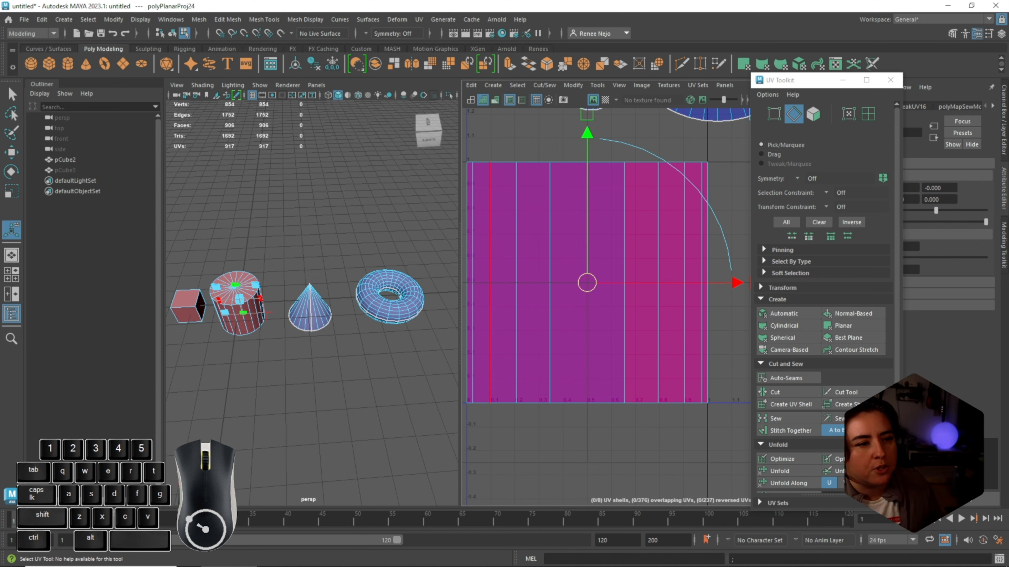
right_drag(516, 171, 516, 146)
double_click(533, 162)
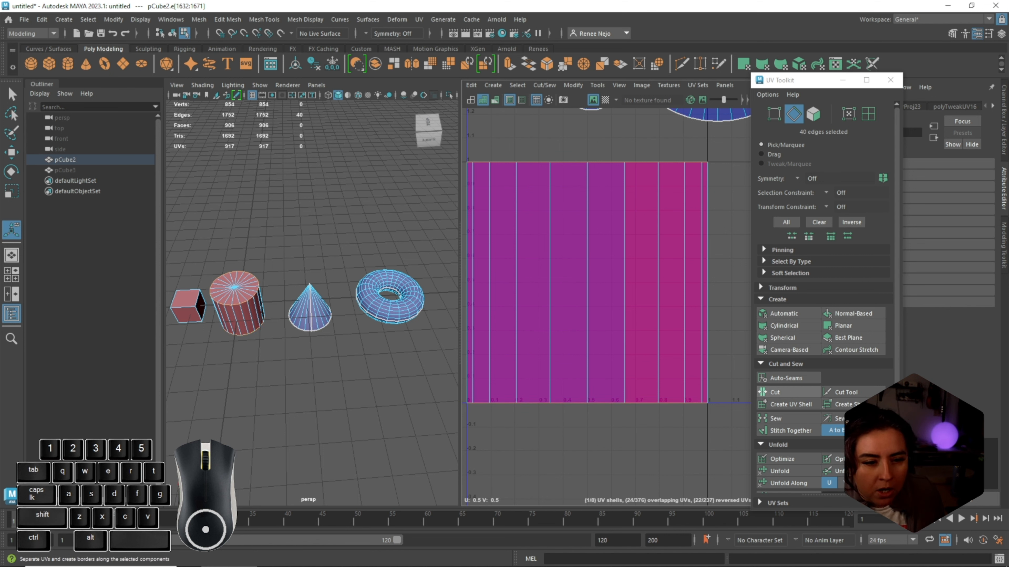
click(774, 392)
Move the cylinder's side-wall shell away from its caps and unfold the two cap shells left behind
key(a)
right_drag(586, 301, 576, 318)
double_click(579, 294)
key(w)
drag(586, 294, 727, 325)
drag(528, 234, 640, 380)
click(780, 471)
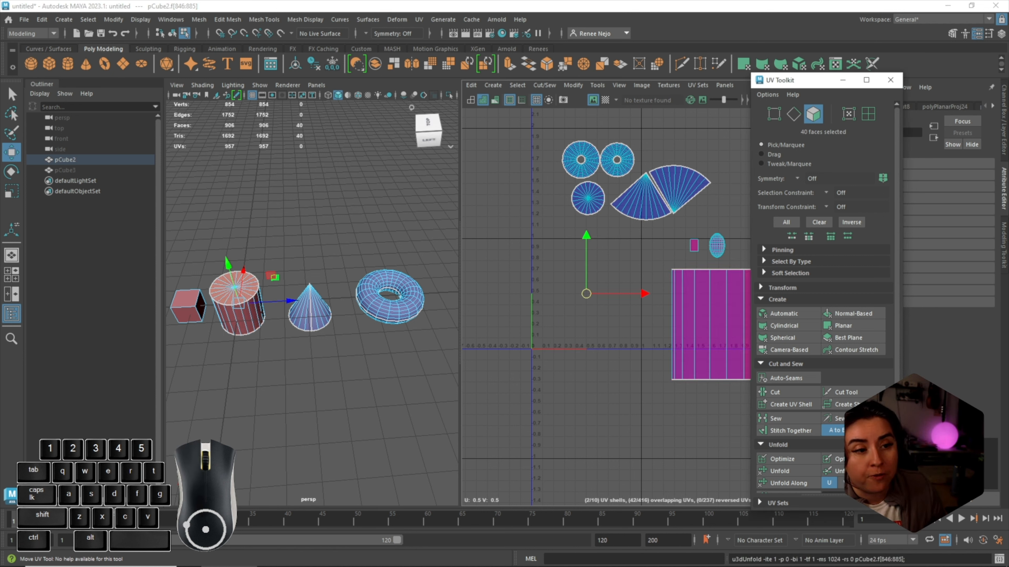
Undo the cap unfold and reproject both cylinder caps with a planar projection along the Y axis
key(ctrl+z)
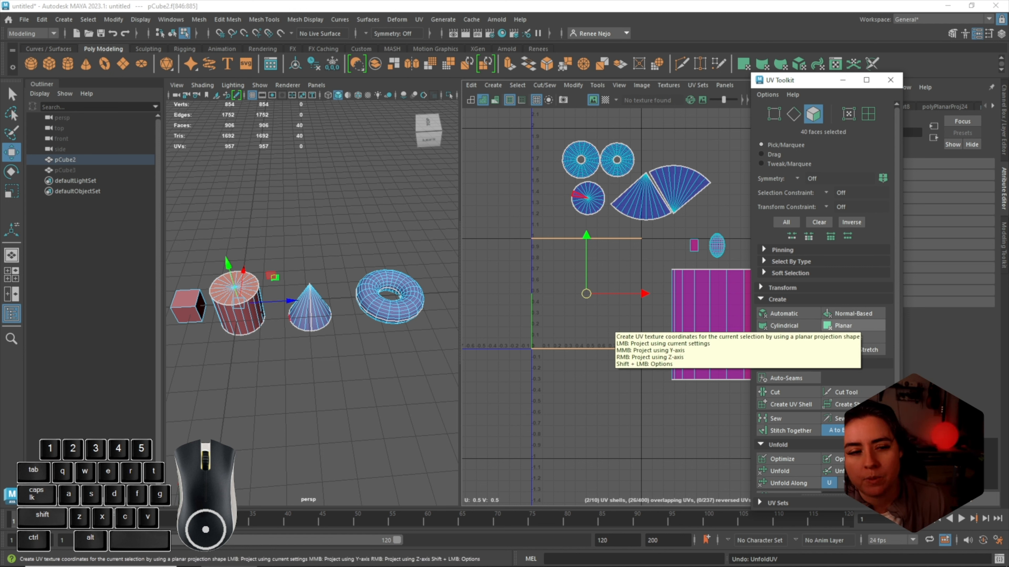
click(842, 326)
click(655, 338)
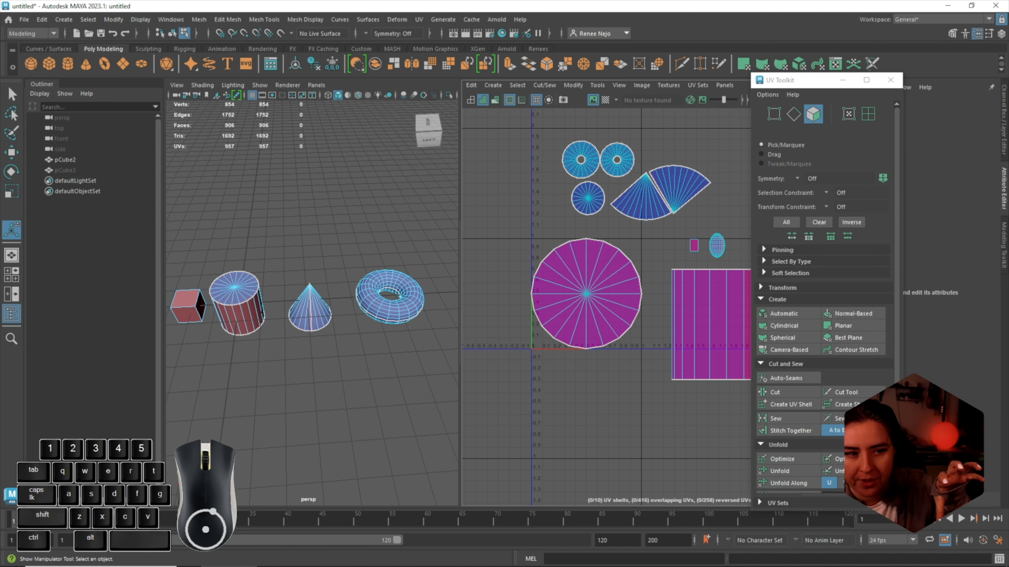
Separate the overlapping cap shells by moving one whole shell sideways until it sits beside the other
double_click(595, 330)
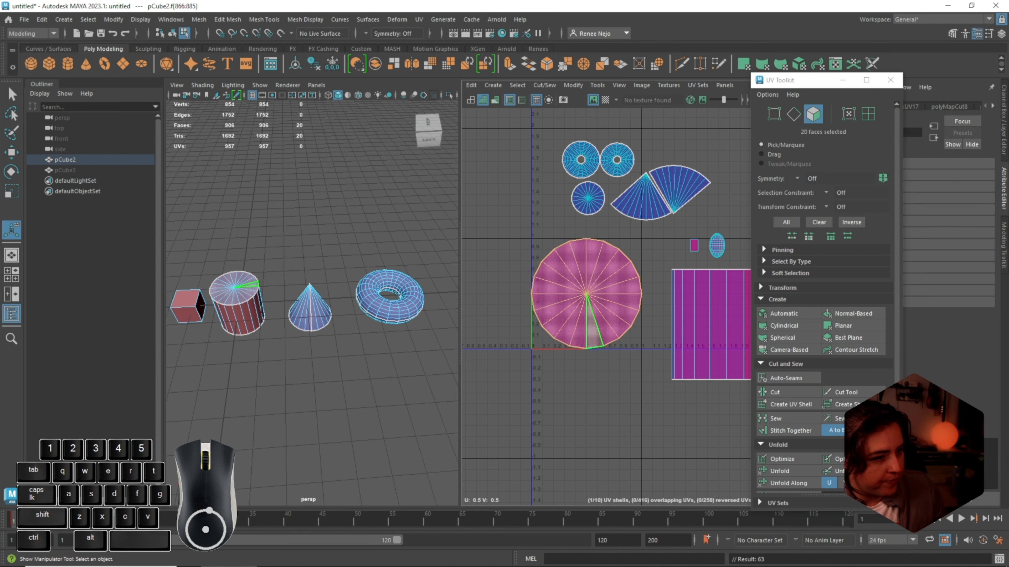
double_click(602, 325)
key(w)
drag(586, 235, 586, 219)
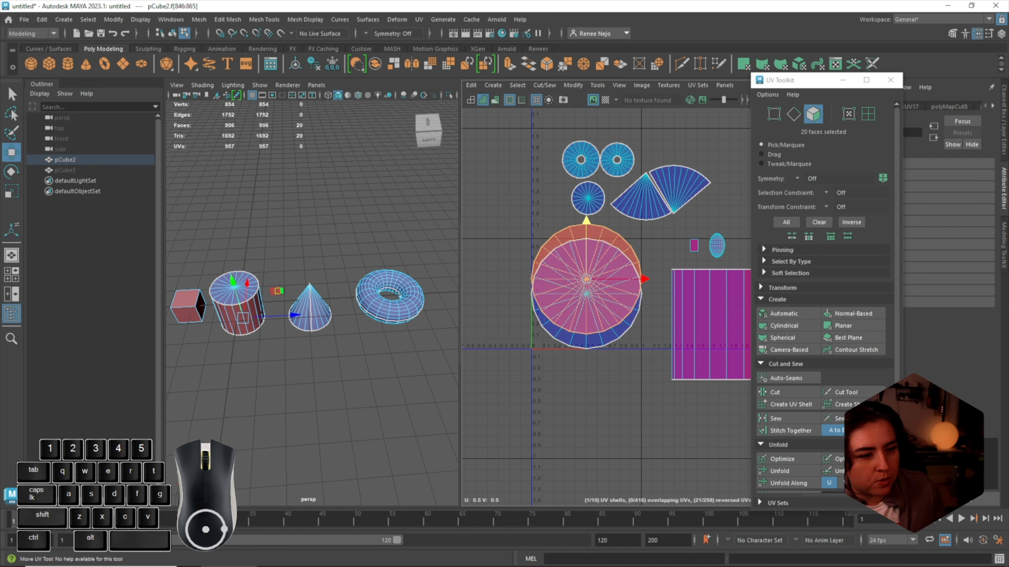
key(ctrl+z)
drag(586, 294, 473, 294)
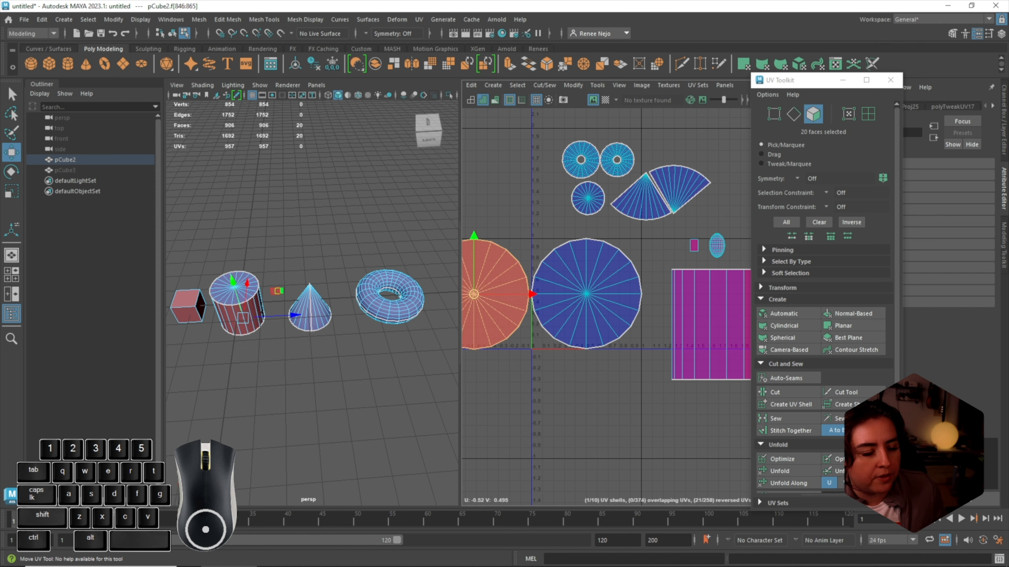
Select both cylinder cap shells, leaving the cone's face out of the selection, and unfold them
alt+middle_drag(510, 302, 603, 308)
drag(496, 224, 738, 367)
alt+middle_drag(704, 341, 617, 341)
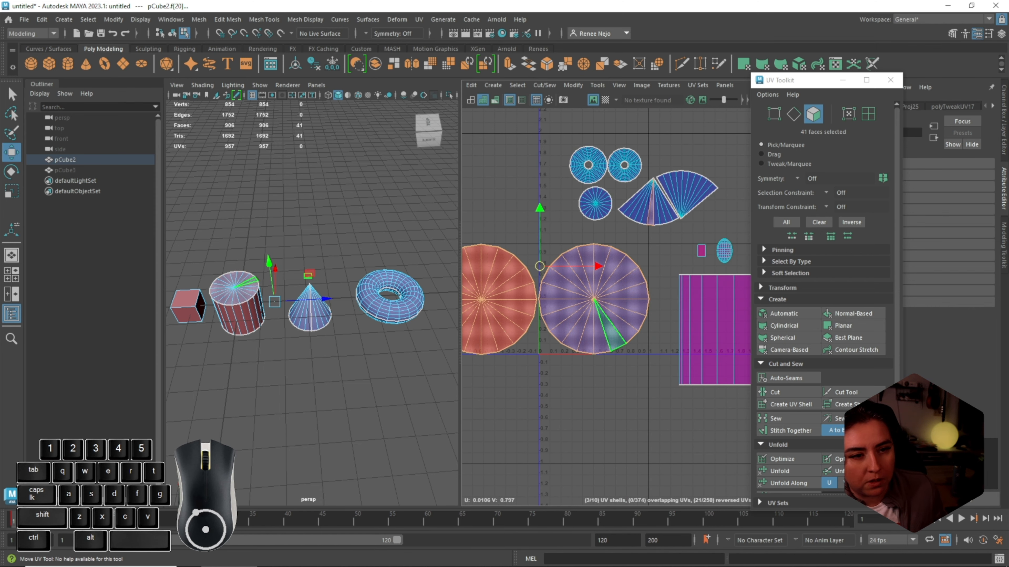
ctrl+click(653, 225)
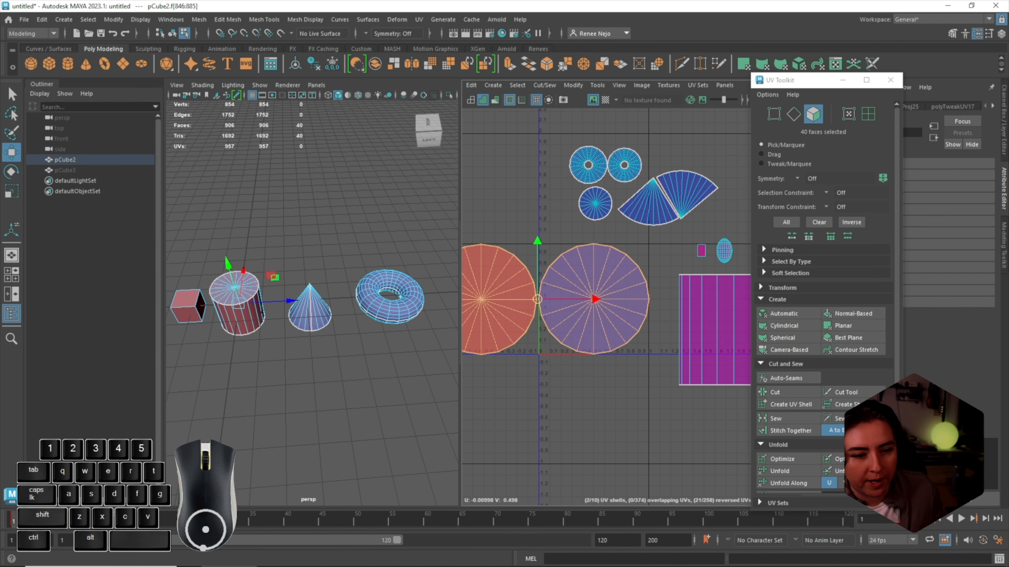
click(779, 471)
Scale the two selected cap shells together
alt+middle_drag(500, 314, 561, 325)
key(r)
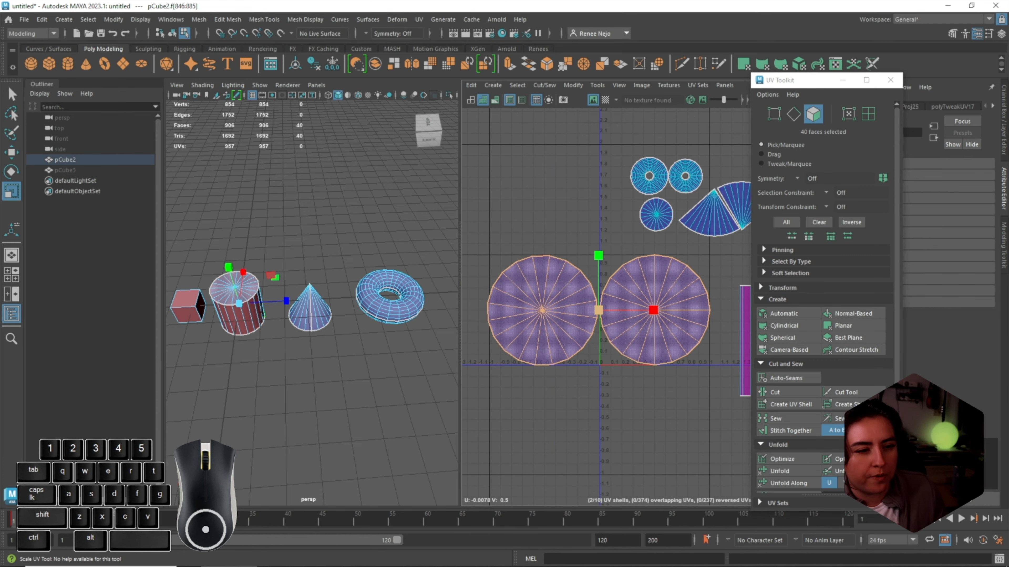
scroll(601, 314, down, 3)
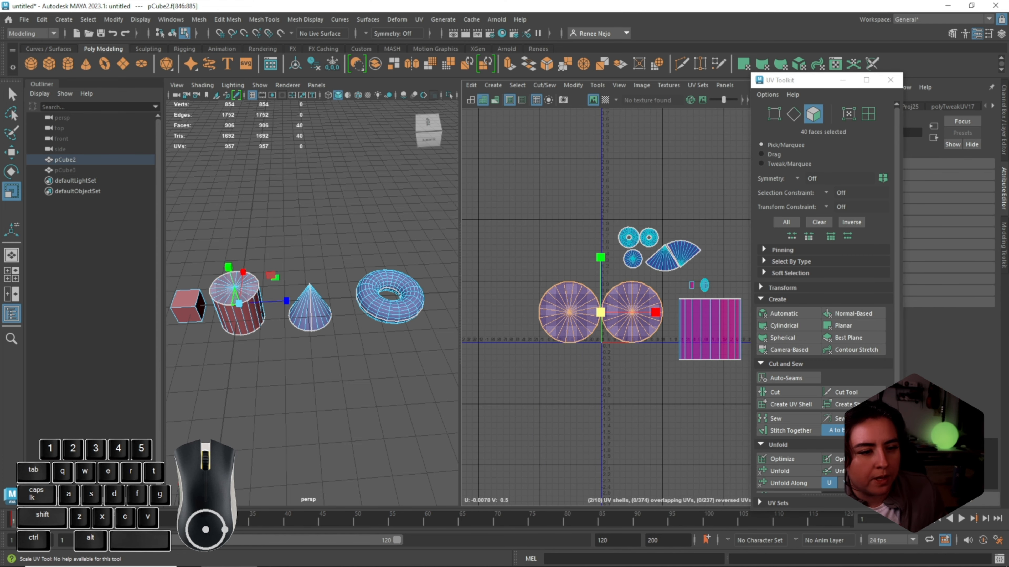
Move the two selected cylinder cap shells 1 UV unit in the negative U direction, in increments of 0.1
key(w)
key(Left)
key(Left)
key(Left)
key(Left)
key(Left)
key(Left)
key(Left)
key(Left)
key(Left)
key(Left)
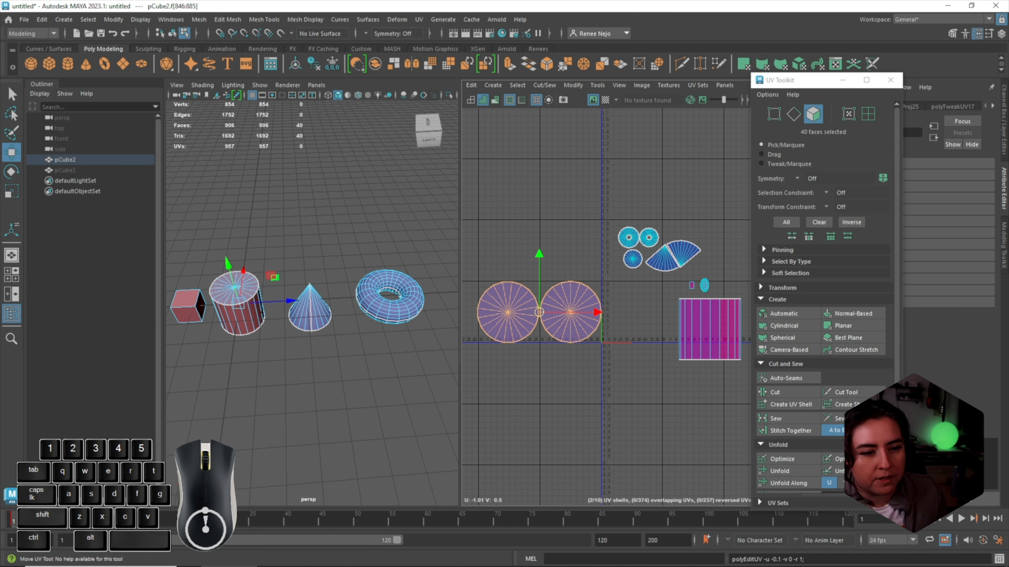
Select the cylinder's side shell, apply a planar projection to it, and switch to edge selection
double_click(696, 330)
key(w)
drag(710, 330, 613, 304)
scroll(638, 317, up, 2)
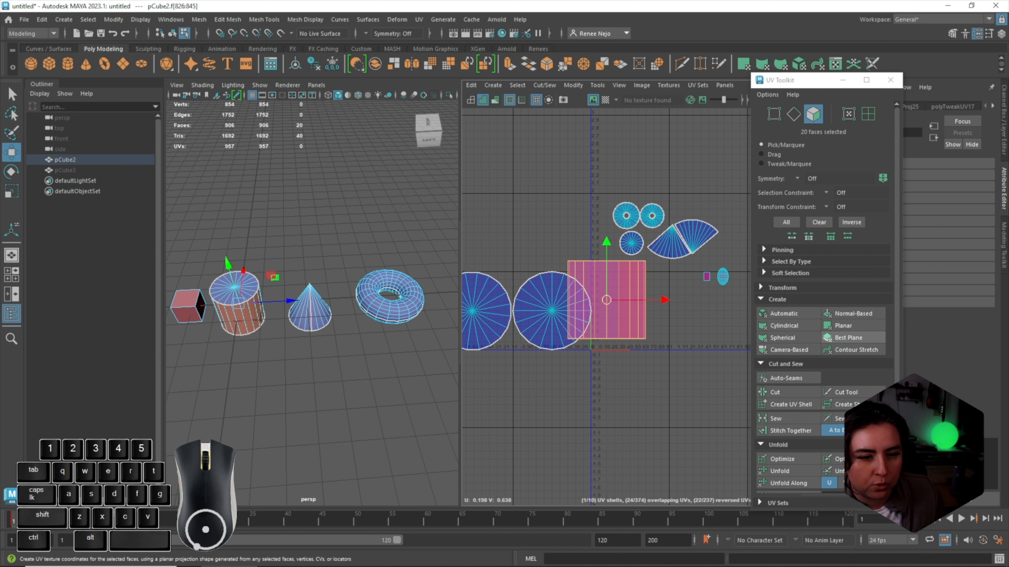
click(843, 325)
scroll(662, 321, up, 3)
right_drag(570, 371, 552, 325)
alt+drag(294, 350, 350, 375)
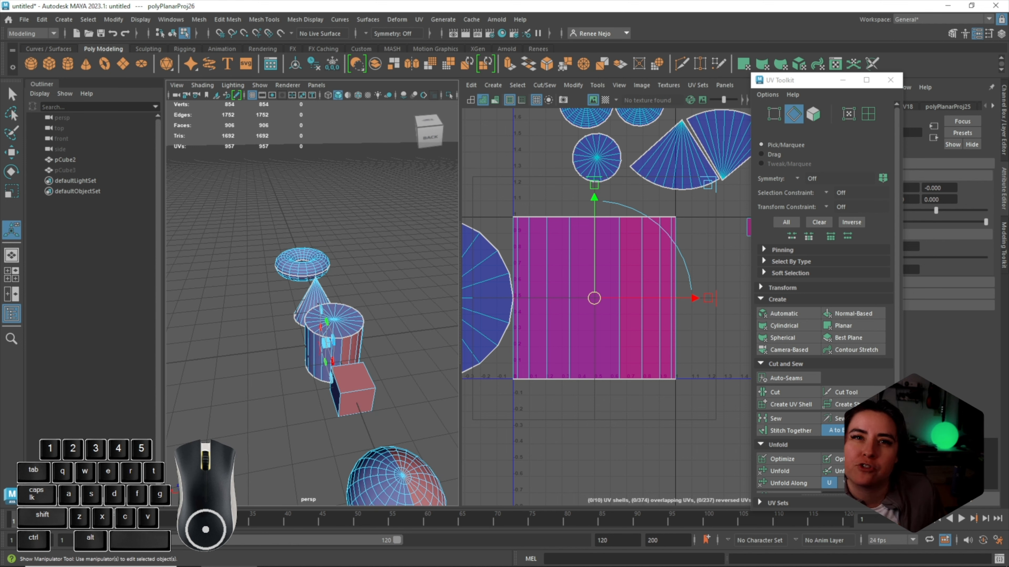
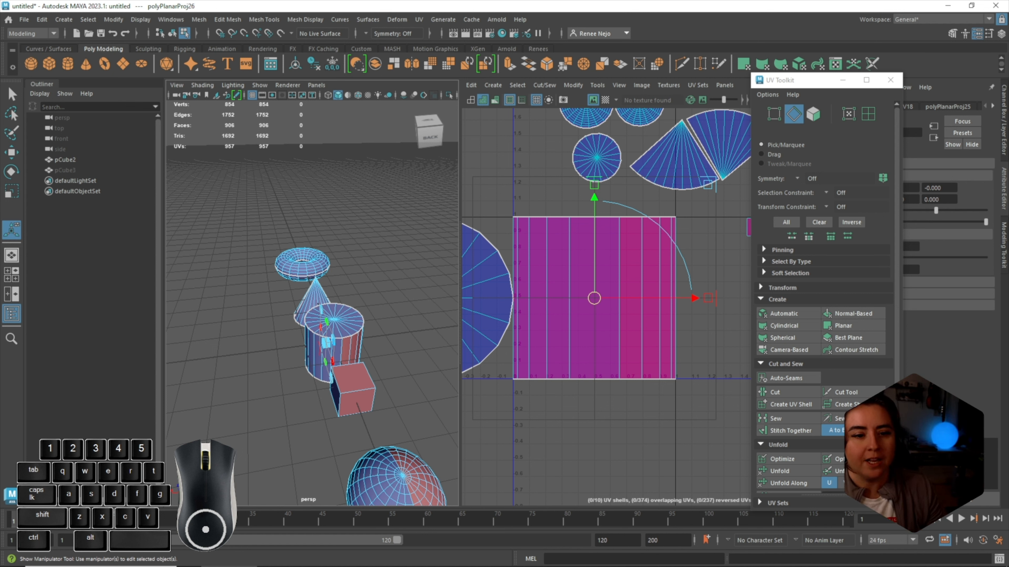
Select all faces of the cylinder's side shell and unfold them
click(779, 471)
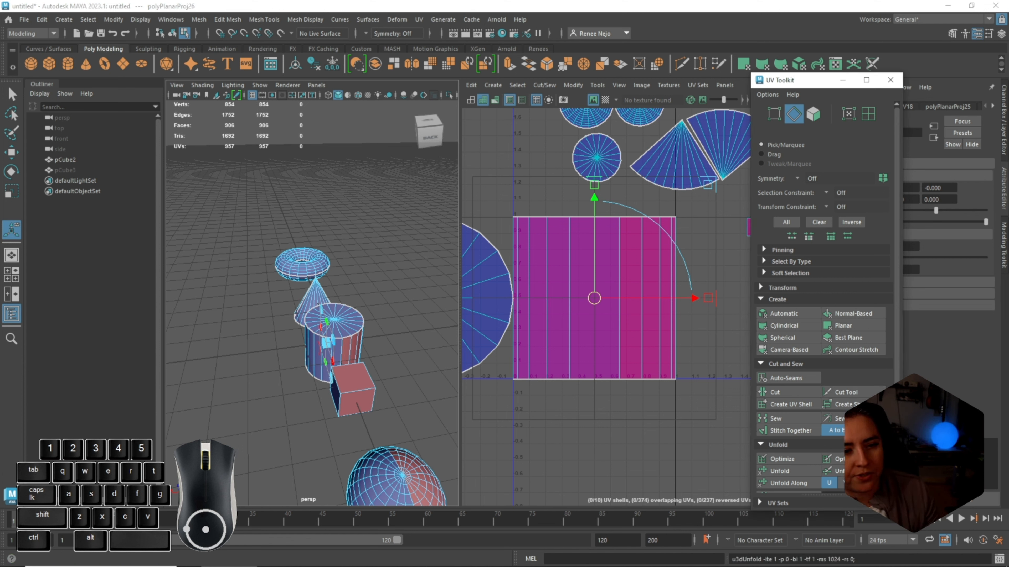
right_drag(611, 358, 612, 386)
click(779, 470)
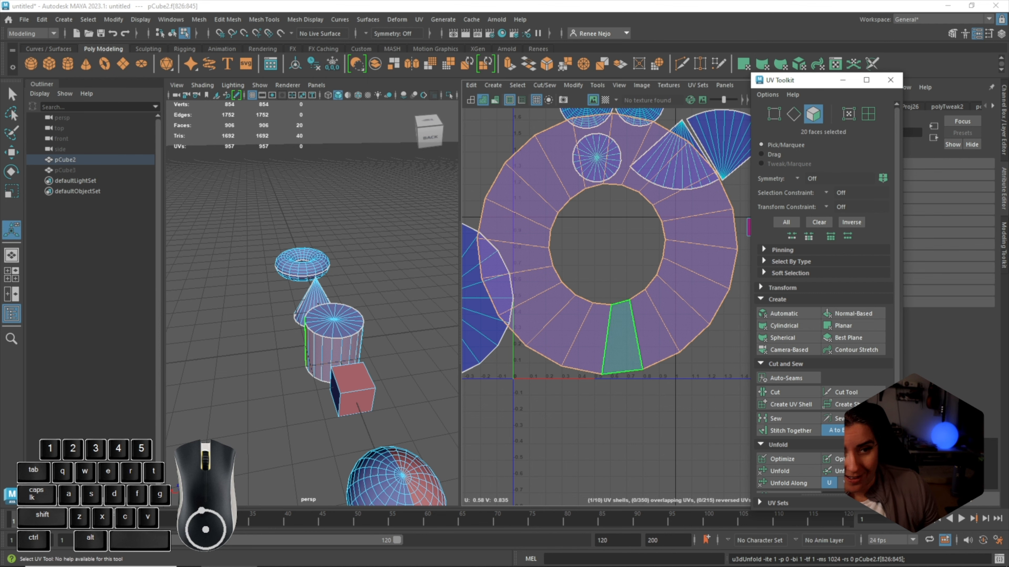
scroll(616, 350, down, 2)
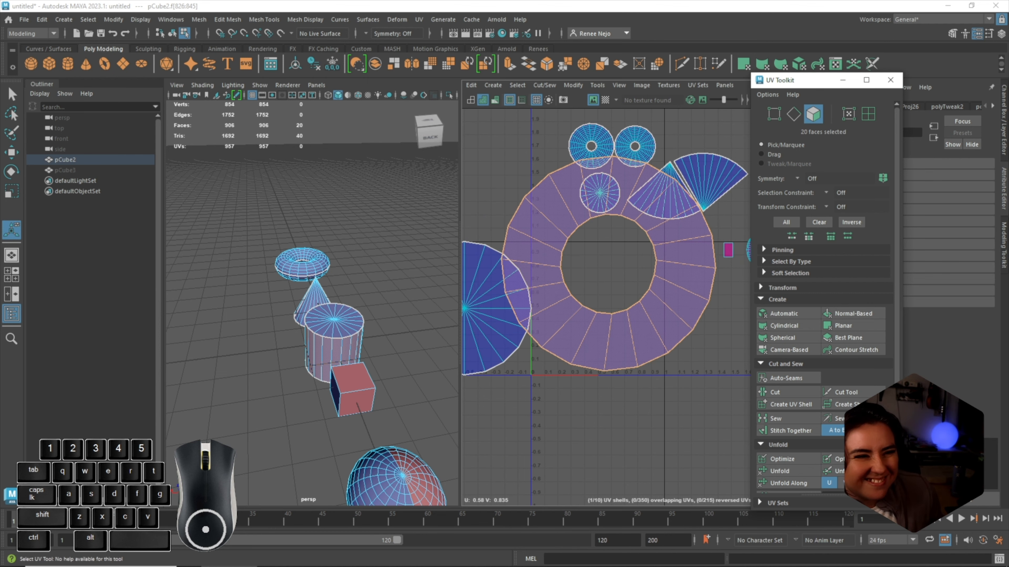
Show the checker map, examine the texture distortion around the cylinder's side, and hide the map again
click(605, 100)
alt+drag(270, 325, 358, 294)
scroll(306, 302, up, 5)
alt+middle_drag(306, 302, 119, 306)
alt+drag(236, 298, 308, 296)
alt+middle_drag(349, 278, 234, 309)
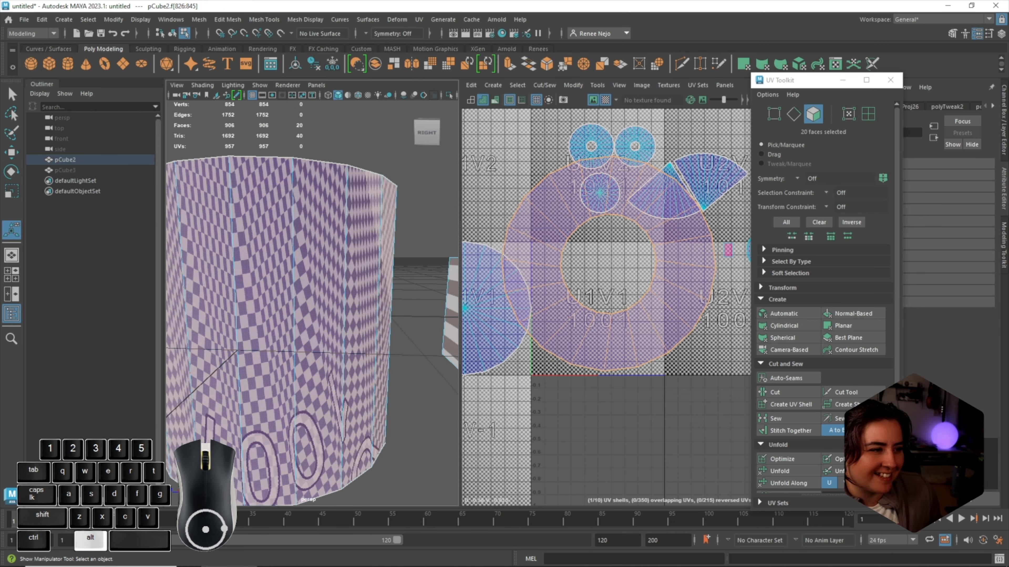
alt+right_drag(306, 302, 234, 302)
click(605, 99)
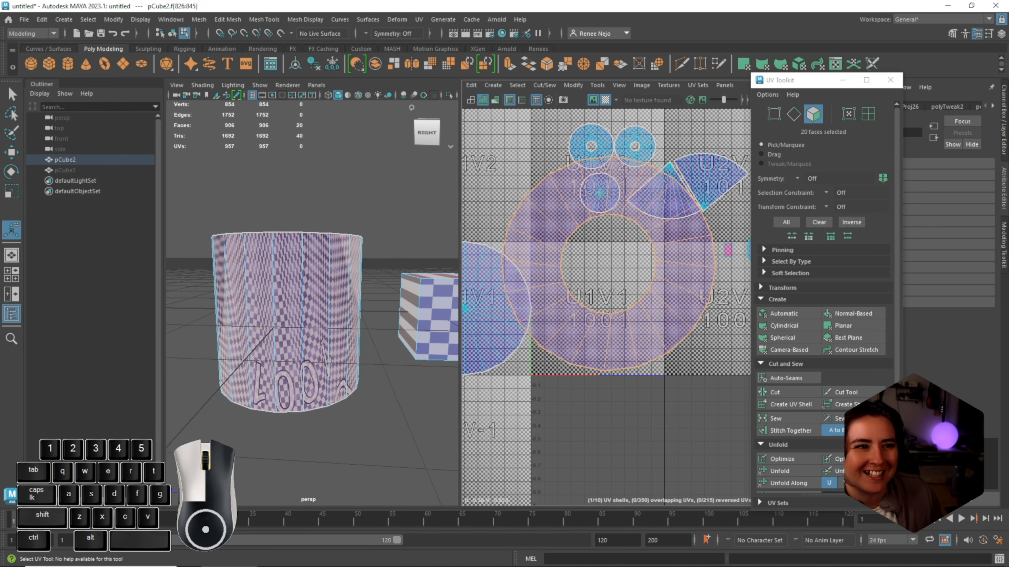
Move the ring-shaped side shell down so it clears the cone and torus shells
click(671, 215)
key(w)
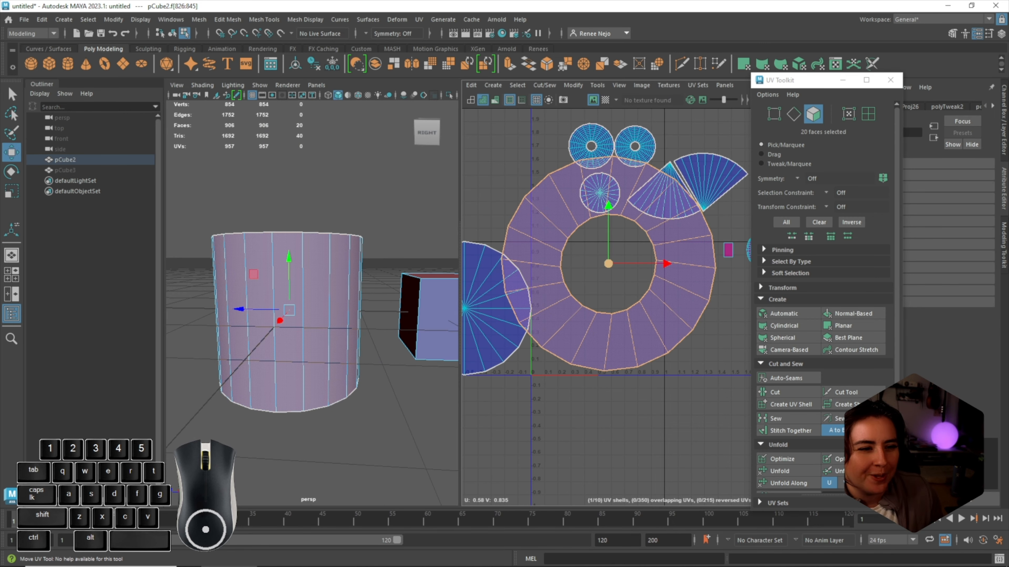
drag(609, 264, 641, 352)
alt+drag(298, 302, 334, 324)
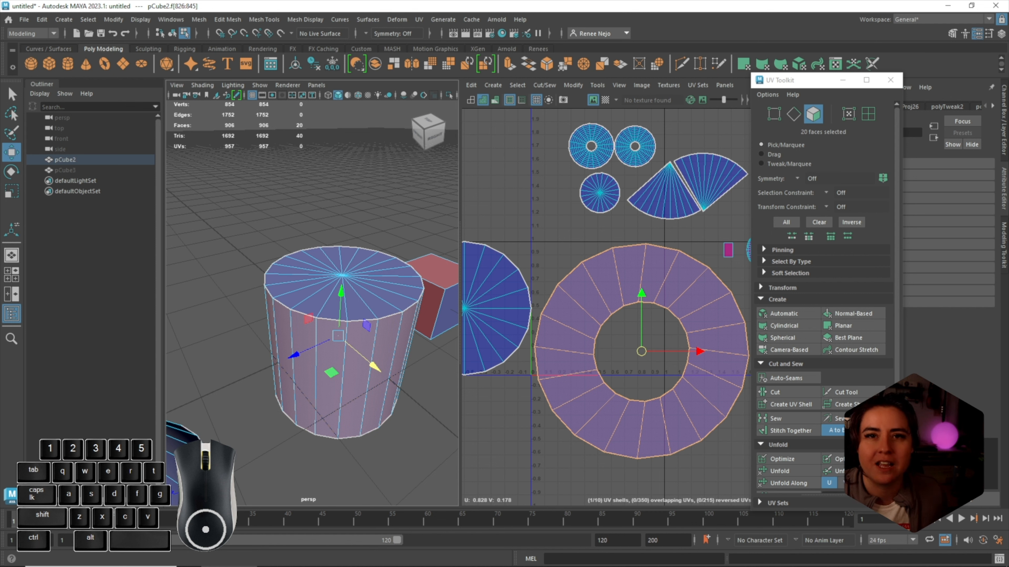
Select one vertical edge on the cylinder's side in edge mode and cut the UVs along it
right_drag(654, 278, 654, 246)
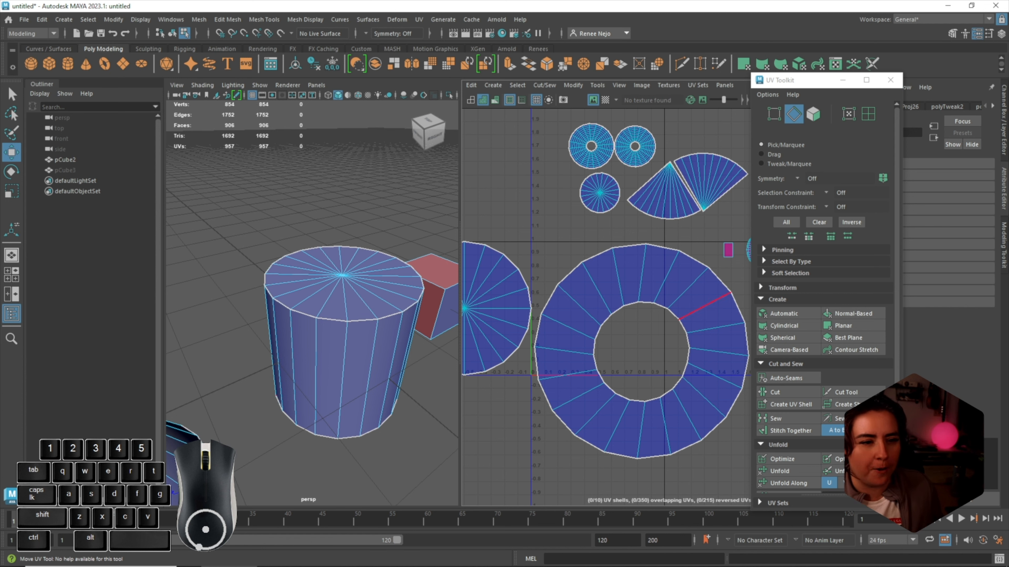
scroll(612, 351, down, 4)
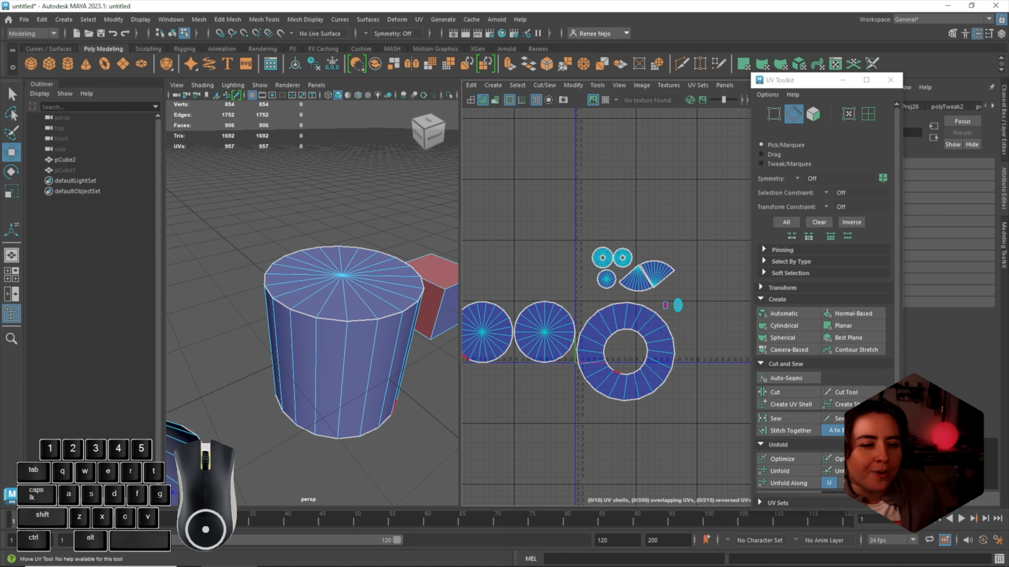
scroll(606, 362, up, 3)
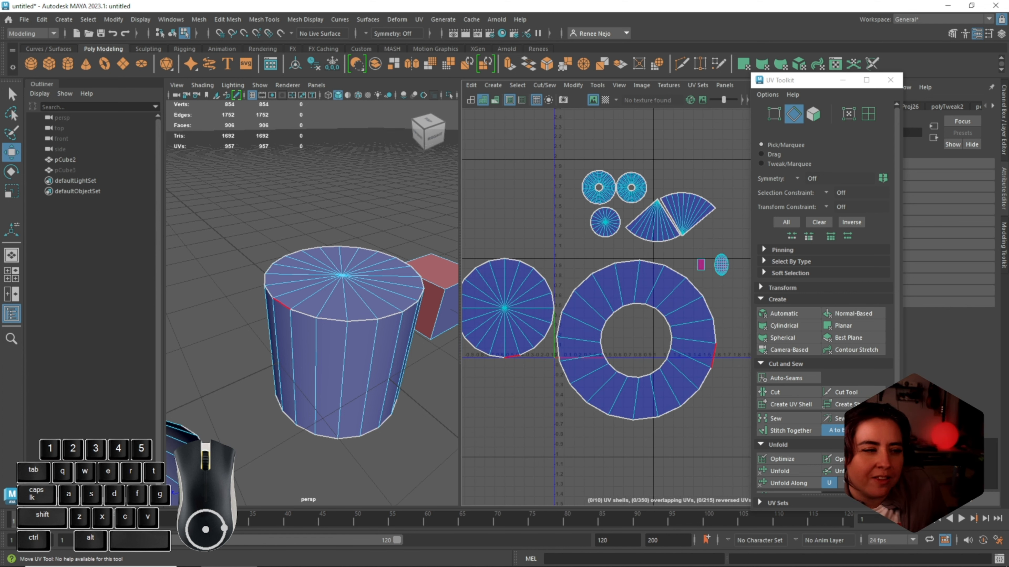
alt+drag(672, 387, 701, 376)
alt+drag(278, 286, 366, 269)
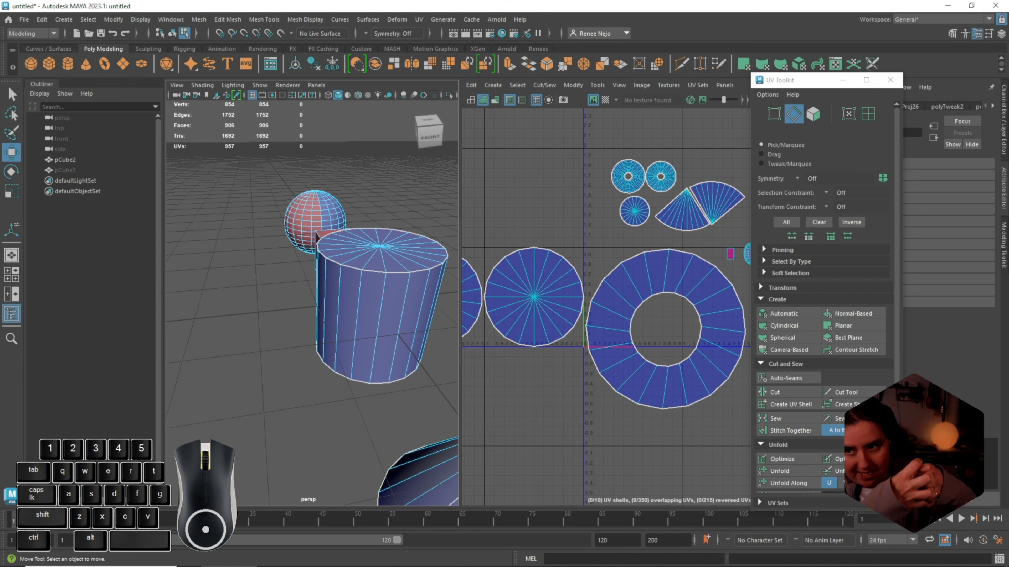
alt+drag(290, 276, 399, 296)
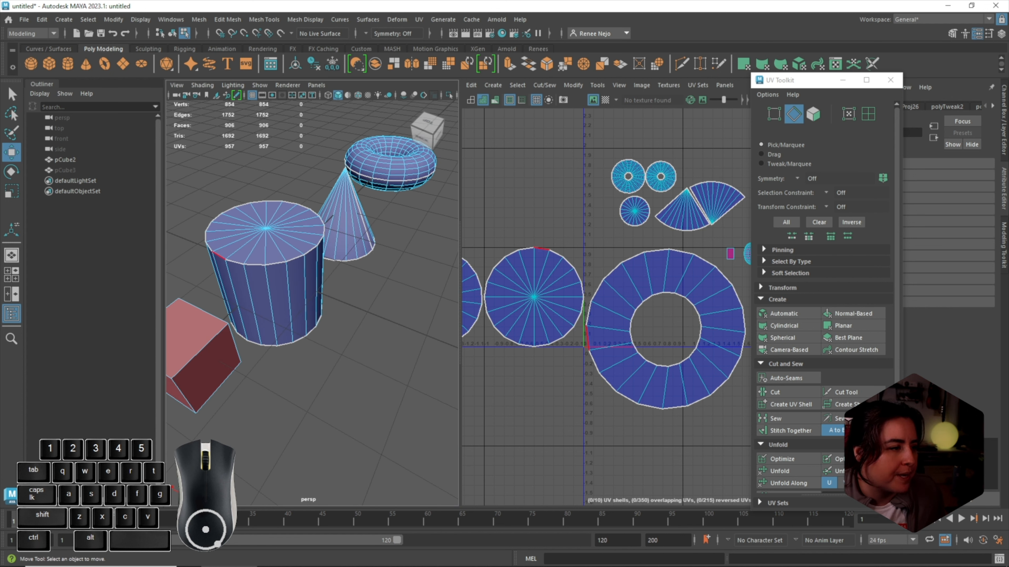
click(237, 302)
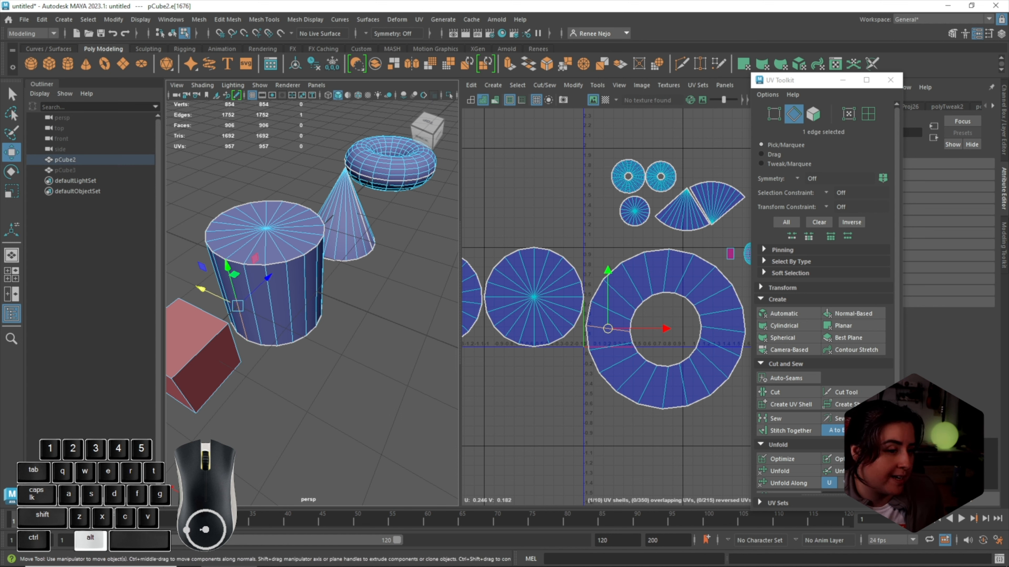
alt+drag(238, 302, 286, 306)
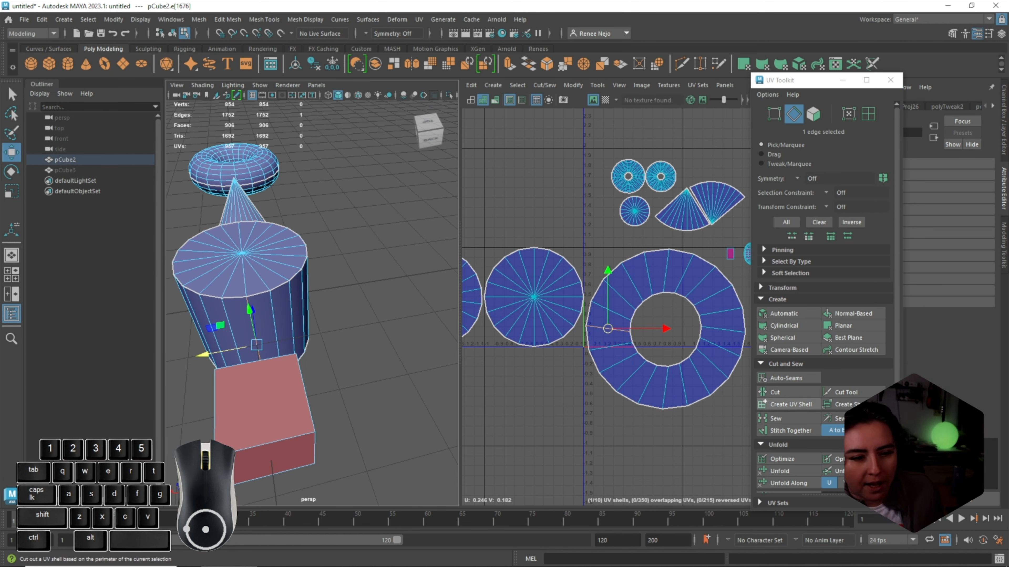
Select the complete cylinder side shell in face mode and unfold it into a flat strip
right_drag(597, 318, 598, 346)
double_click(604, 341)
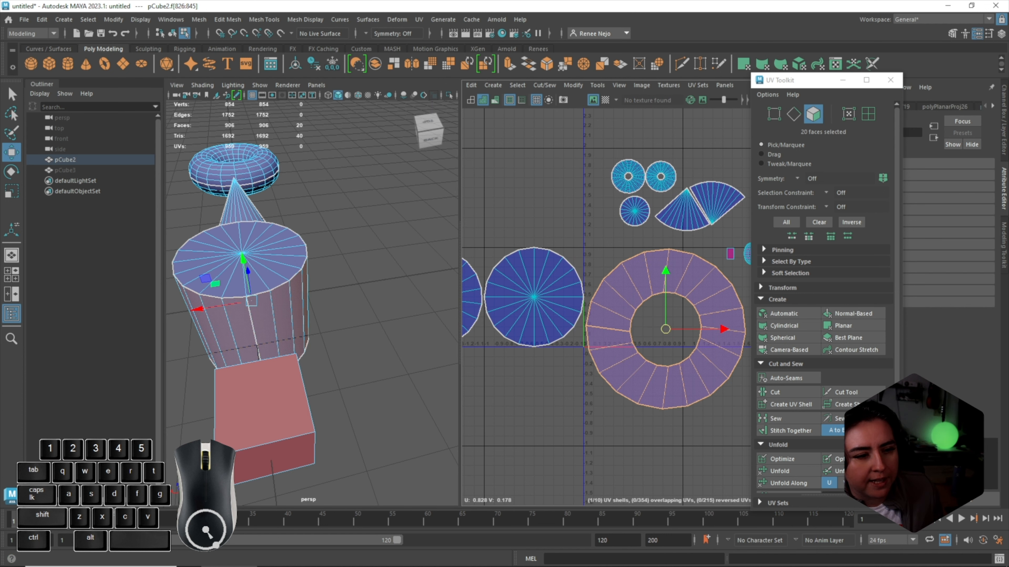
click(779, 470)
scroll(645, 399, down, 3)
key(r)
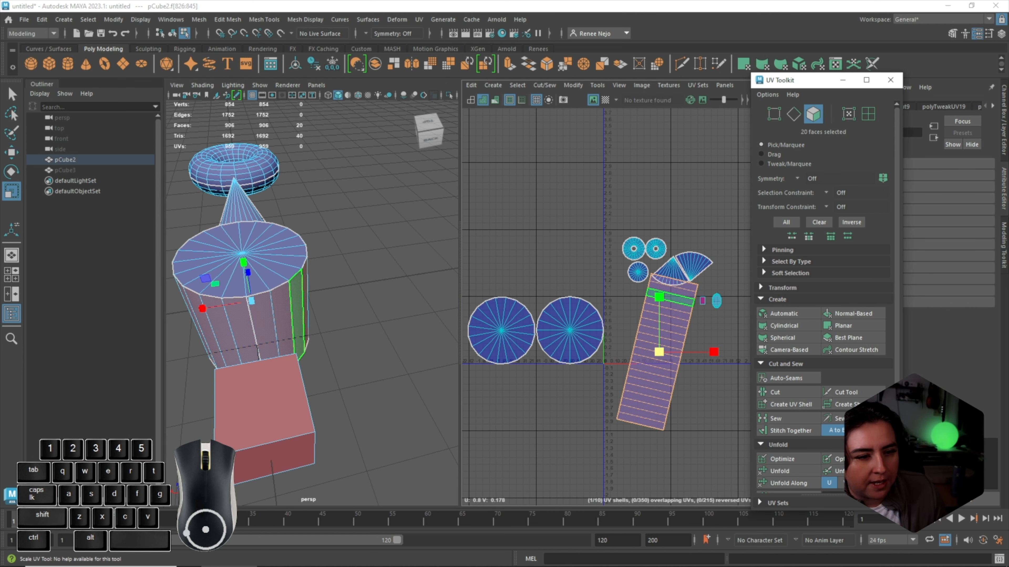
key(q)
Show the checker map, rotate the cylinder's side strip to horizontal, and place it below the first UV tile
click(605, 100)
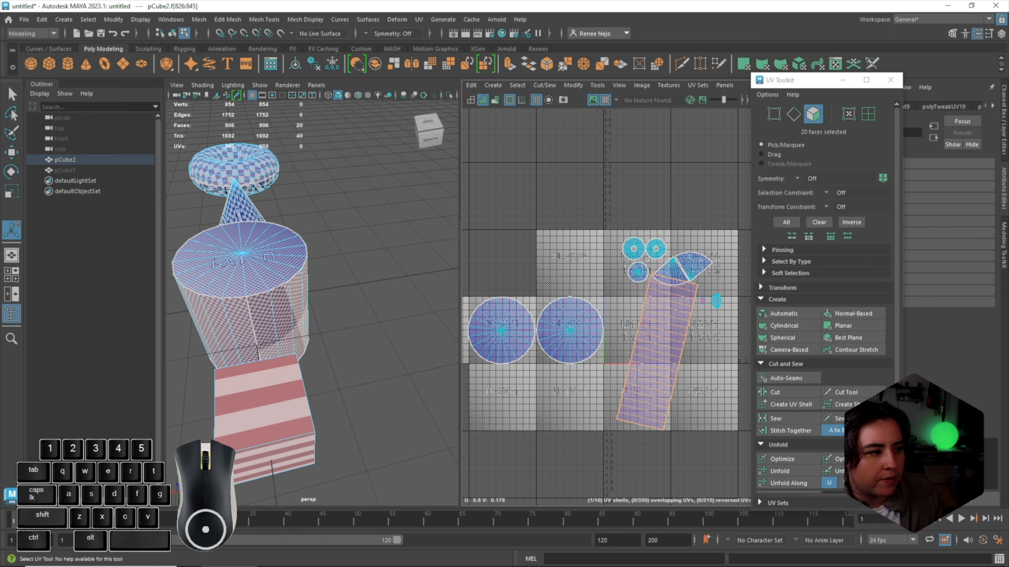
key(r)
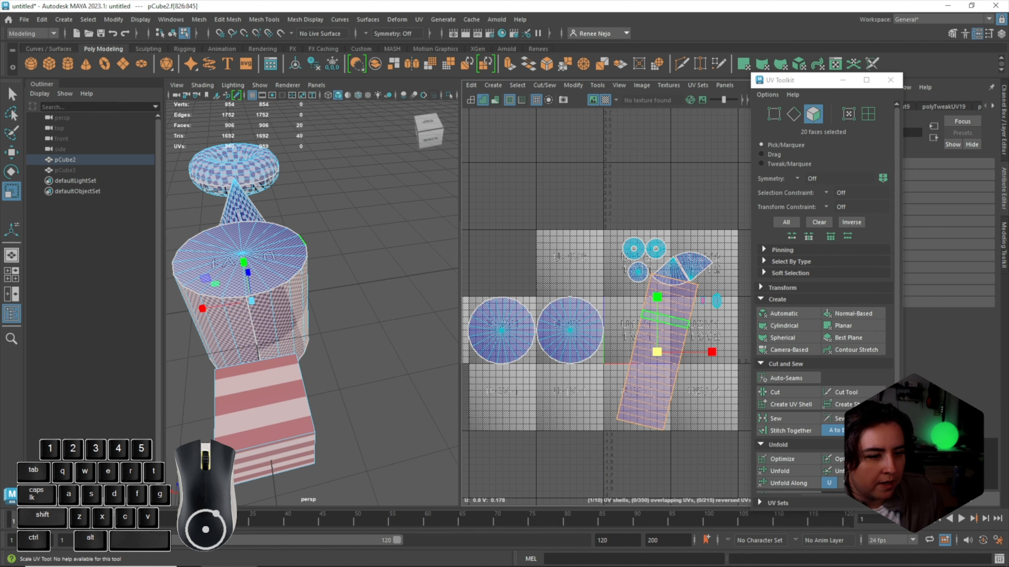
key(e)
drag(674, 299, 644, 395)
key(w)
scroll(242, 338, up, 4)
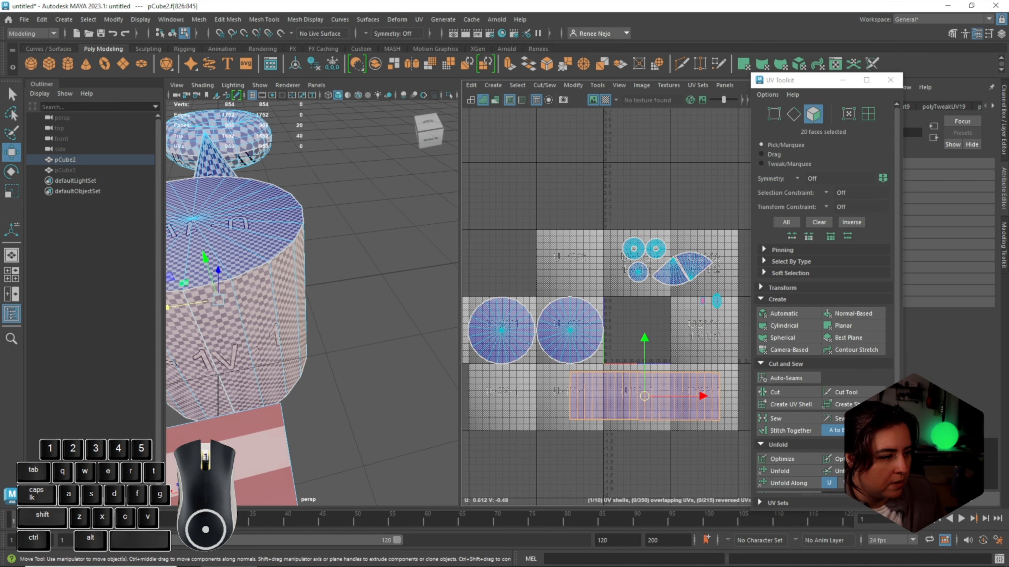
Check the checker pattern around the cylinder's side, and move its UV strip directly below the two cap shells
alt+drag(239, 338, 248, 282)
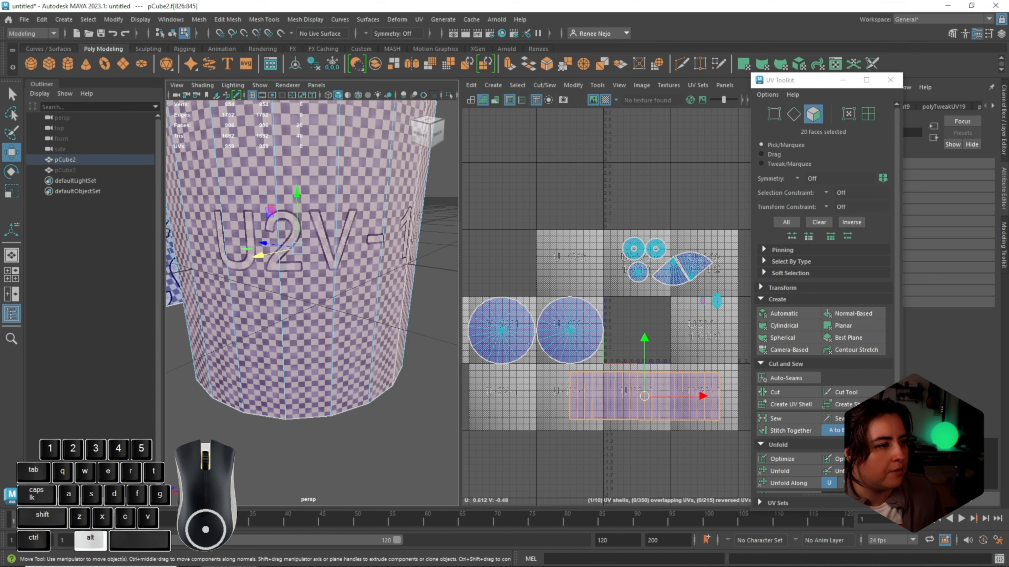
alt+middle_drag(294, 247, 274, 317)
mouse_move(274, 317)
alt+right_down()
mouse_move(296, 318)
mouse_move(255, 318)
alt+right_up()
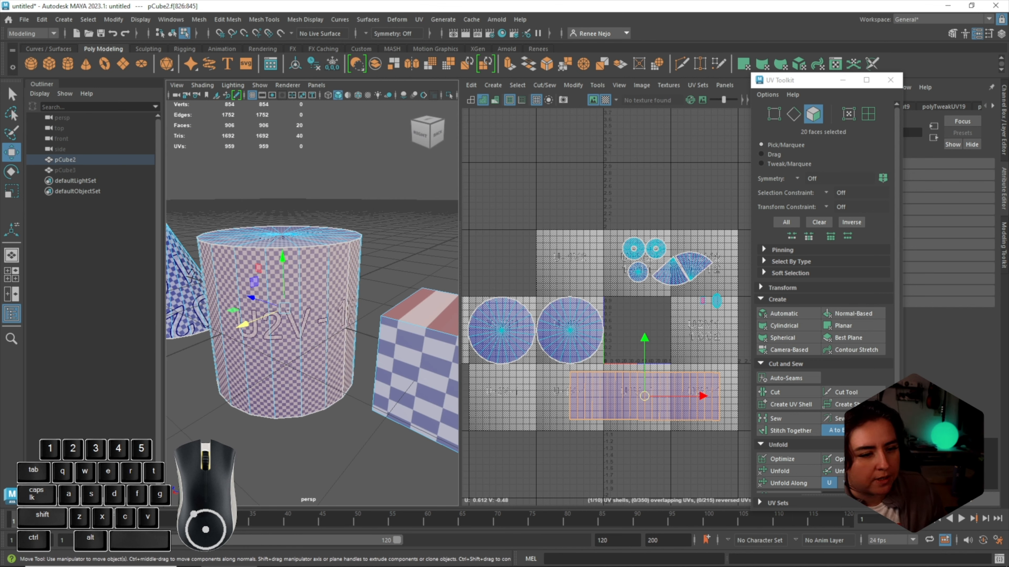
drag(644, 396, 540, 394)
alt+drag(357, 310, 302, 338)
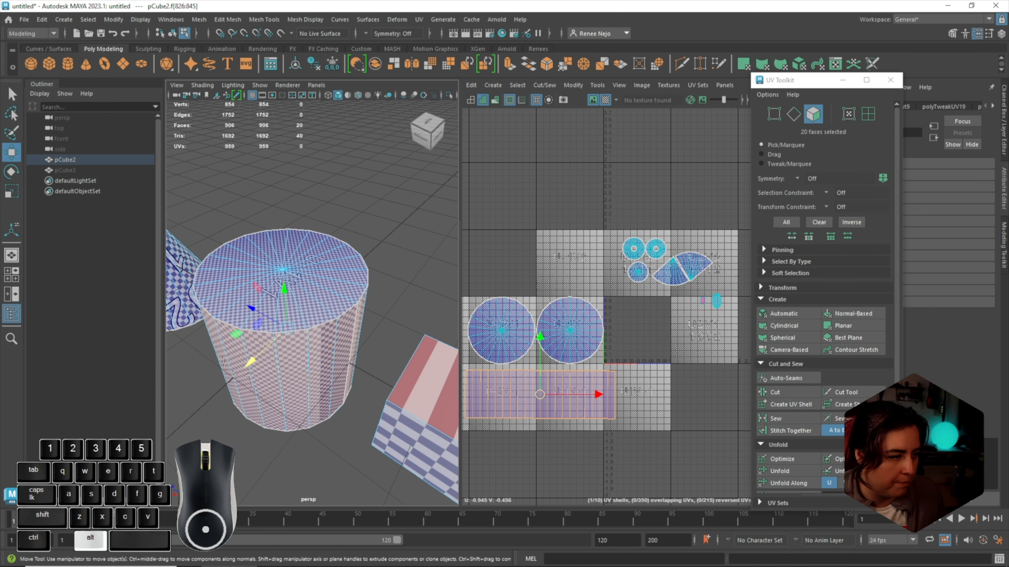
Add both cap shells to the strip selection, scale all three down together, and move them beside the torus shells
shift+double_click(513, 320)
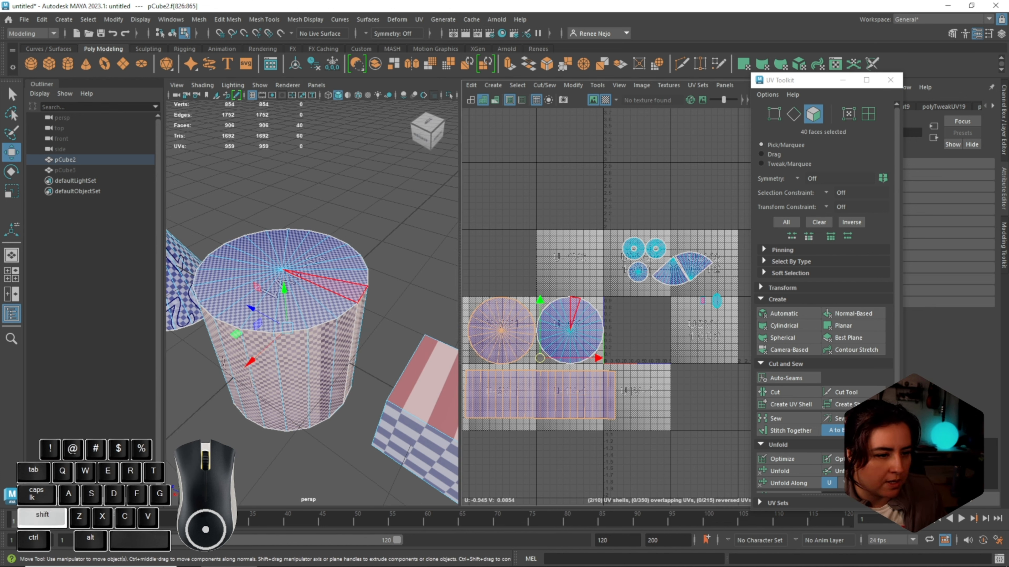
shift+double_click(574, 316)
key(r)
drag(539, 358, 586, 251)
key(w)
scroll(614, 269, up, 4)
alt+middle_drag(614, 269, 614, 277)
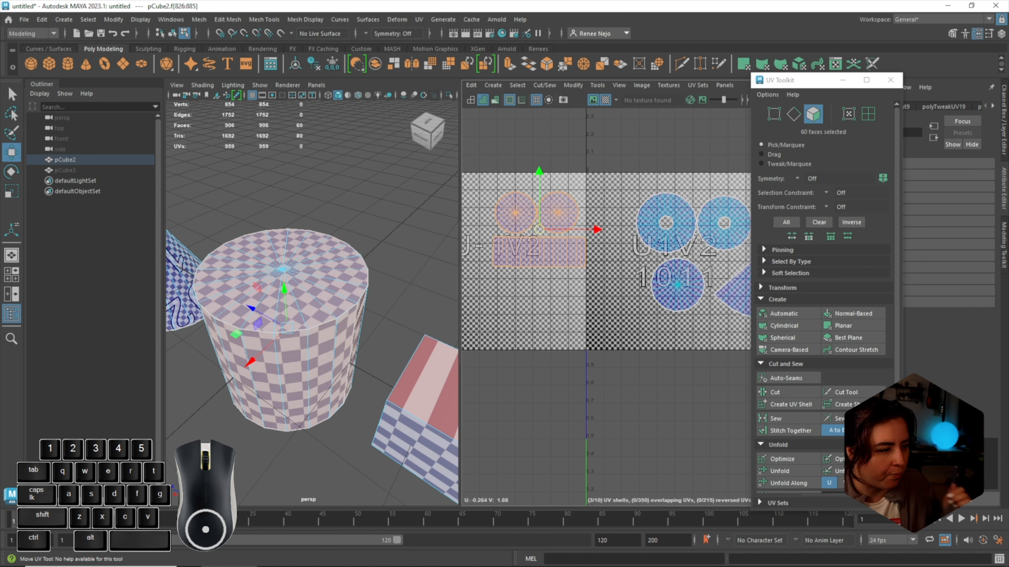
Return to object mode, create a new polygon cylinder, move it clear of the other shapes, and frame it
scroll(541, 302, down, 2)
right_drag(303, 259, 317, 245)
scroll(318, 245, down, 3)
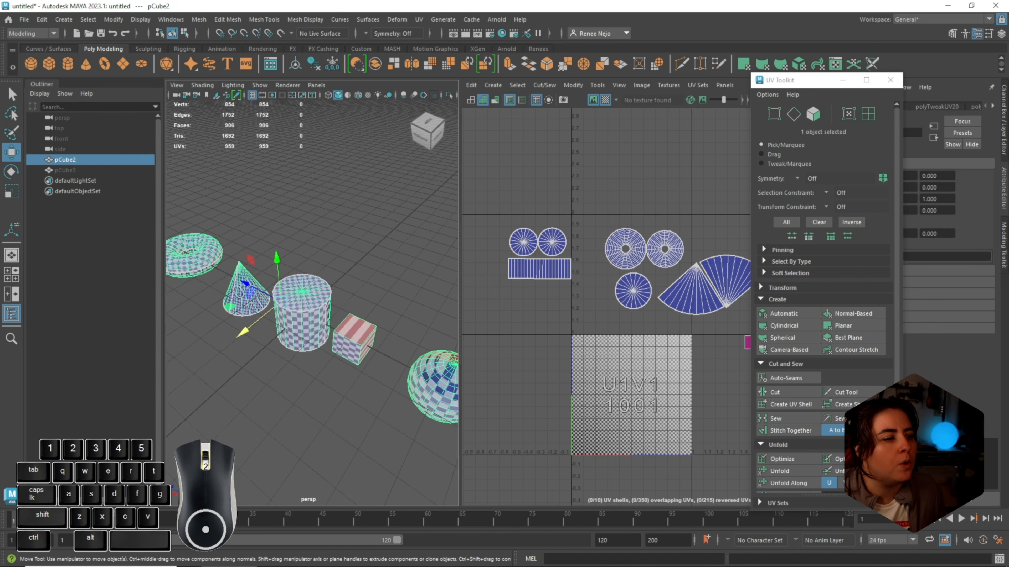
scroll(306, 246, up, 3)
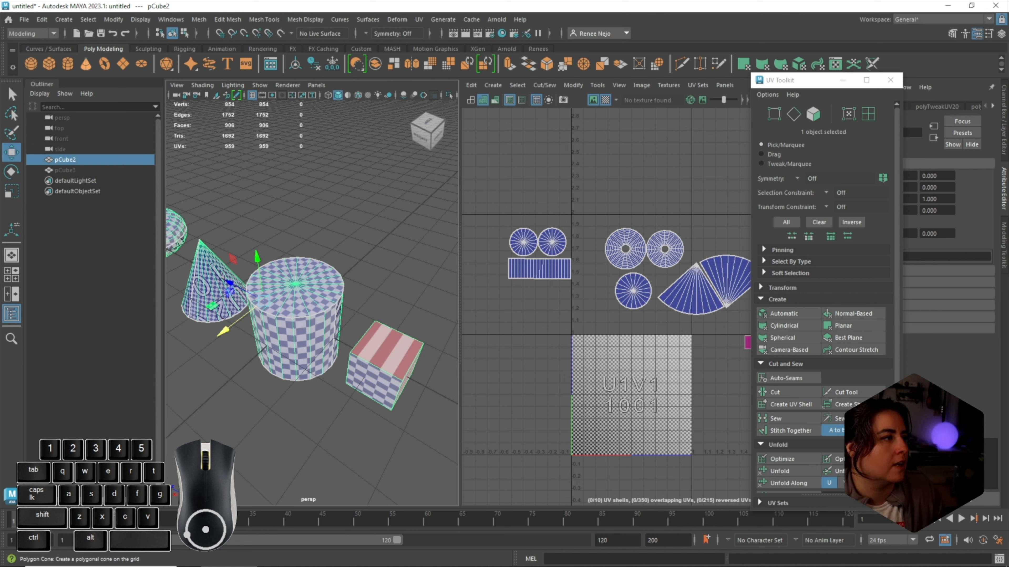
click(68, 63)
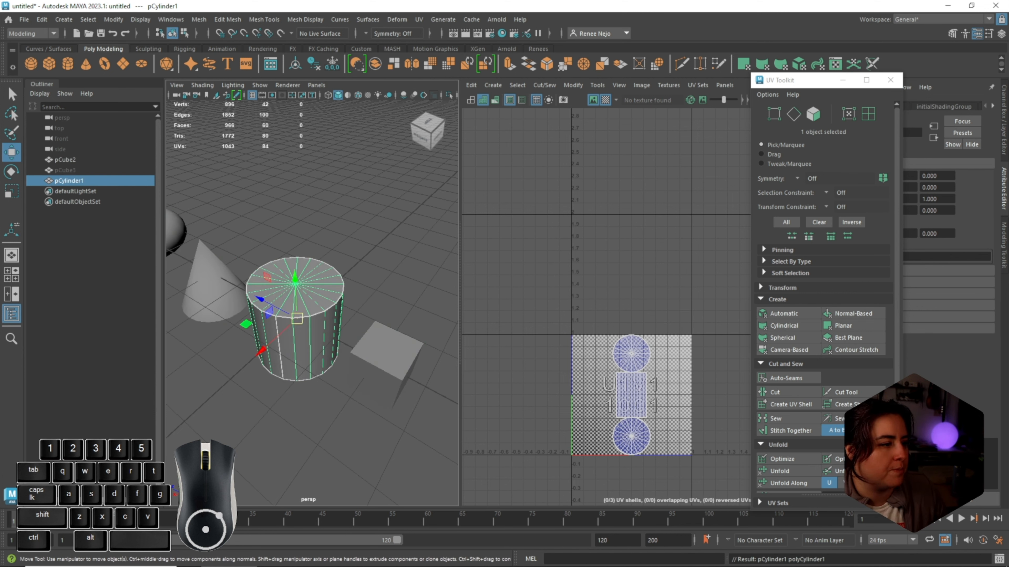
drag(261, 351, 380, 245)
key(f)
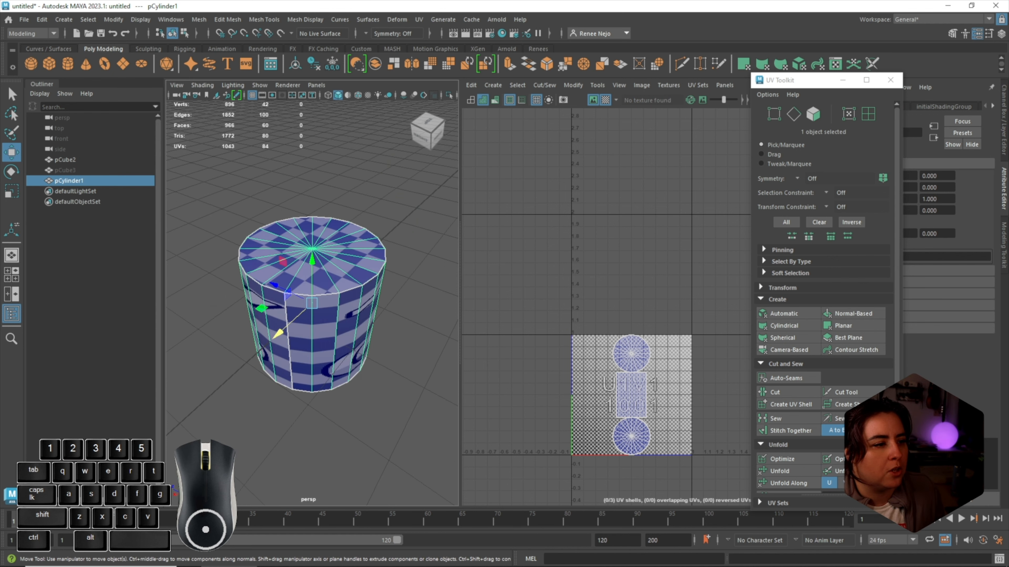
Examine the new cylinder's checker texture and its default UV layout up close
alt+drag(318, 338, 318, 320)
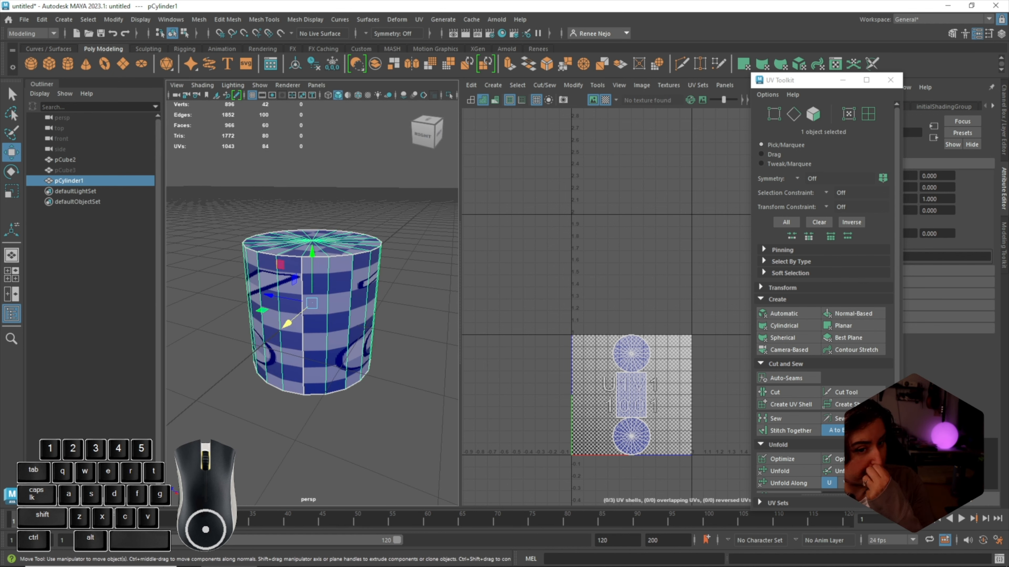
scroll(667, 364, up, 3)
alt+middle_drag(667, 363, 657, 240)
alt+right_drag(605, 302, 633, 302)
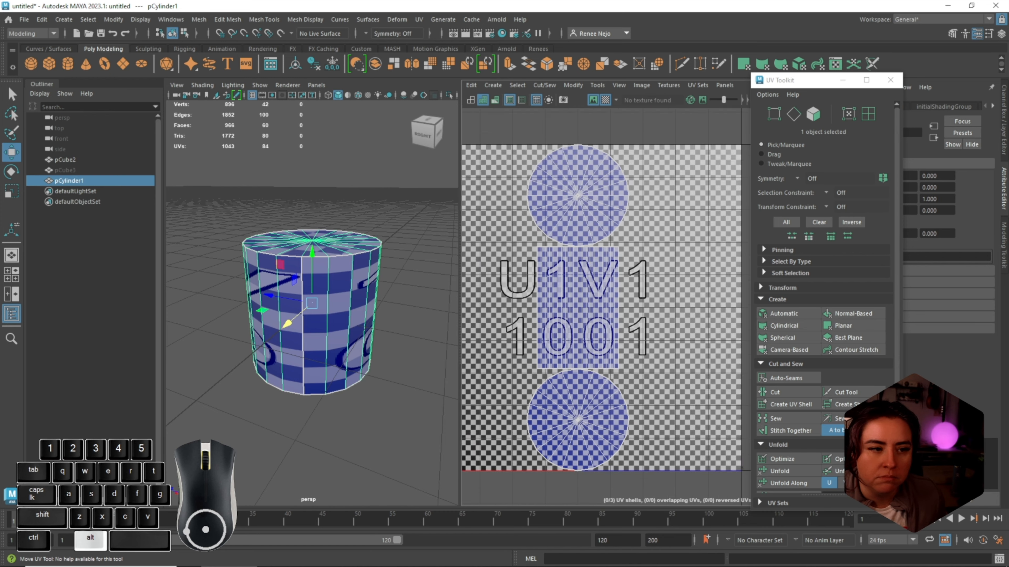
alt+middle_drag(605, 302, 656, 292)
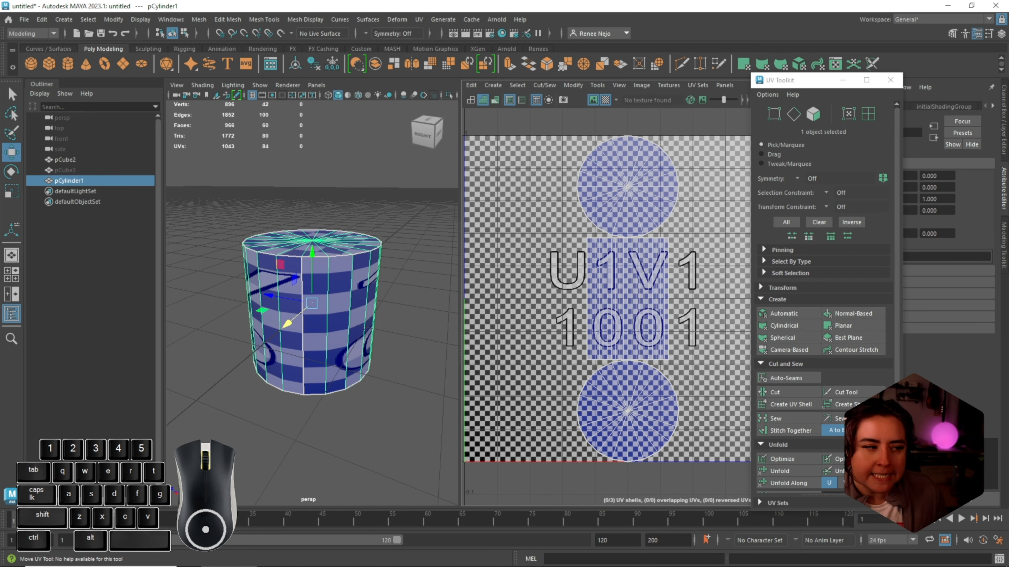
Select the new cylinder's side UV strip and stretch it horizontally until its checkers look square
alt+drag(318, 318, 337, 310)
click(637, 311)
right_drag(637, 311, 637, 339)
double_click(638, 340)
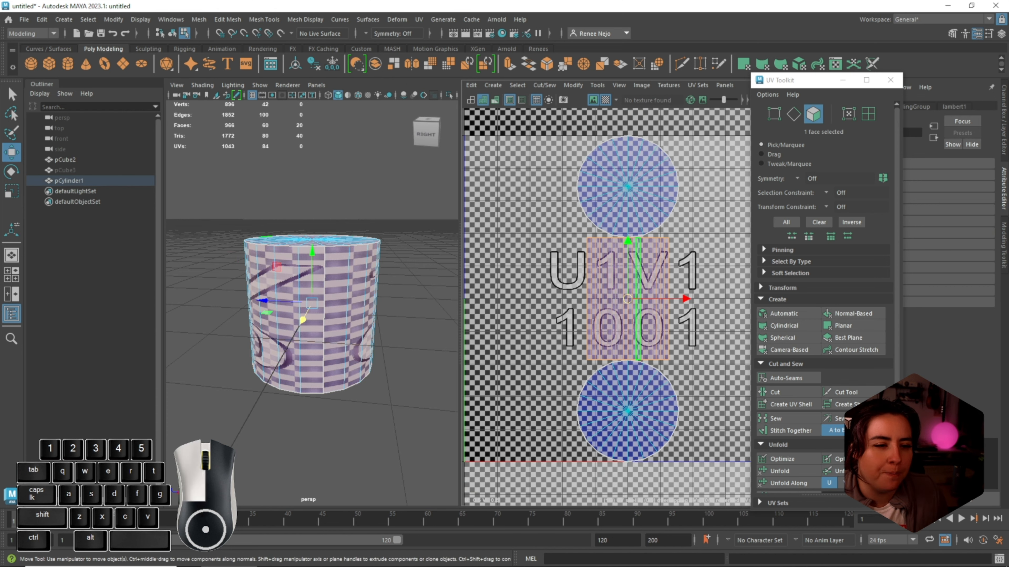
key(r)
alt+drag(310, 326, 366, 337)
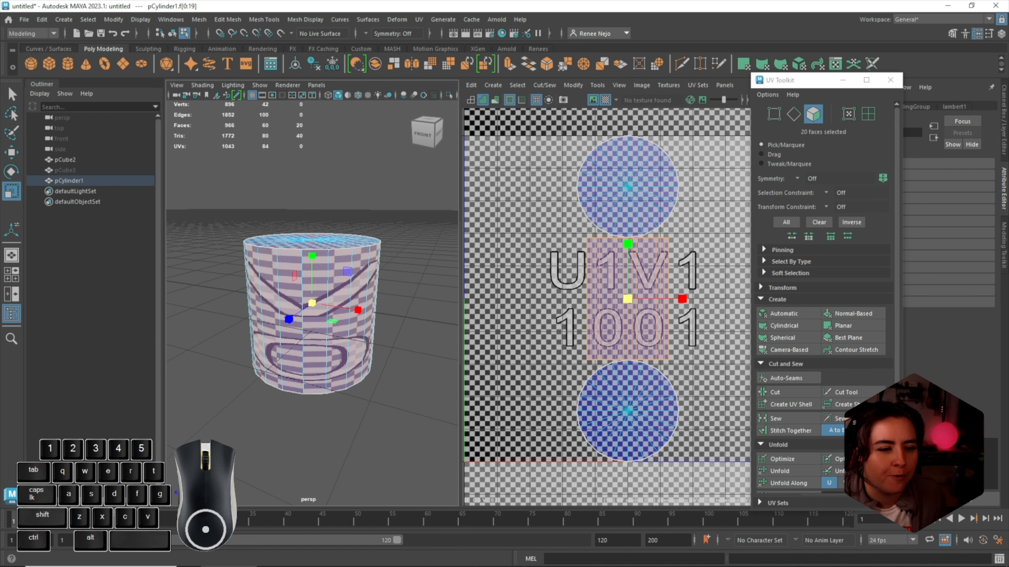
drag(681, 299, 727, 298)
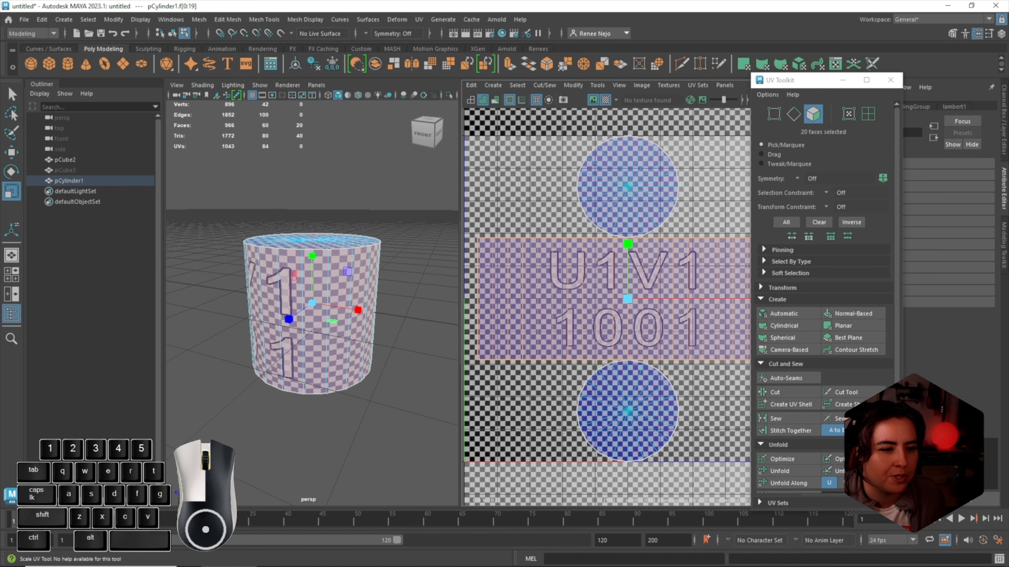
mouse_move(827, 312)
mouse_down()
mouse_move(835, 316)
mouse_move(823, 320)
mouse_up()
Check the side checkers up close and narrow the side UV strip slightly to even out the squares
scroll(623, 364, down, 3)
alt+middle_drag(631, 349, 587, 344)
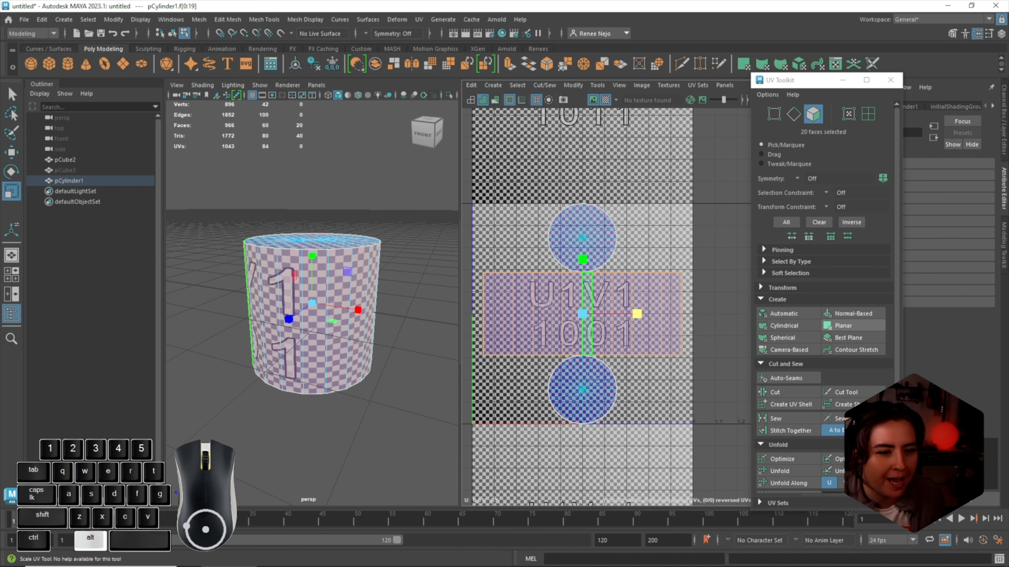
mouse_move(397, 310)
alt+mouse_down()
mouse_move(407, 345)
mouse_move(398, 311)
alt+mouse_up()
scroll(398, 312, up, 6)
mouse_move(637, 314)
mouse_down()
mouse_move(655, 314)
mouse_move(630, 314)
mouse_up()
scroll(621, 317, down, 2)
click(643, 314)
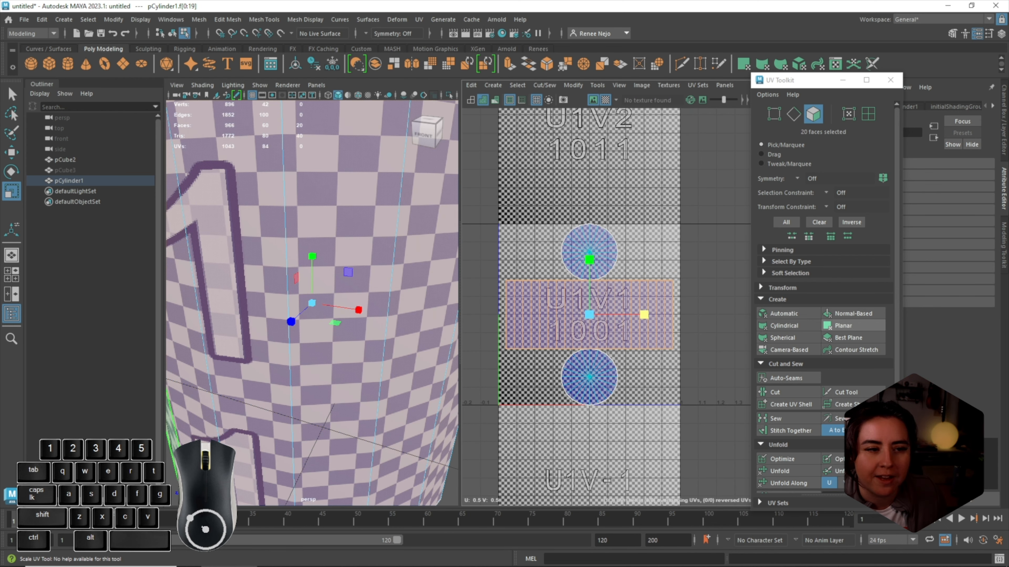
Hide the checker map and apply a cylindrical UV projection to all of the cylinder's faces
right_drag(565, 219, 566, 247)
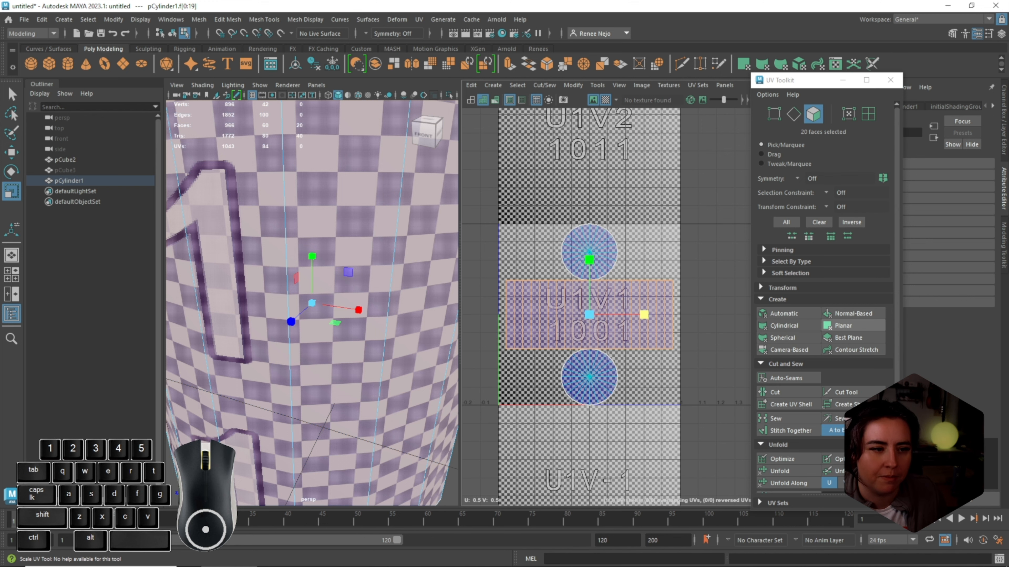
click(604, 100)
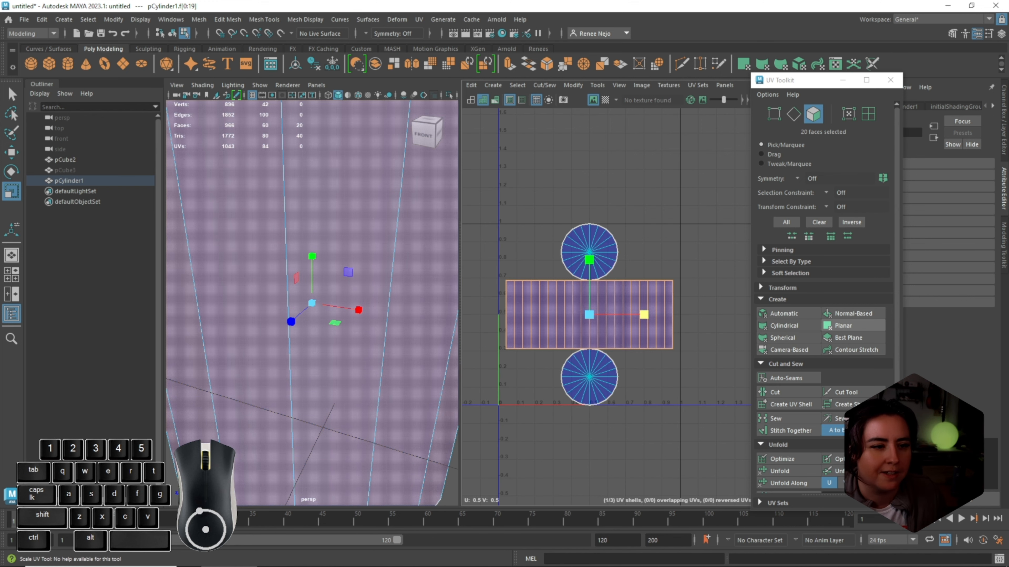
drag(497, 208, 671, 443)
key(f)
alt+drag(278, 286, 325, 303)
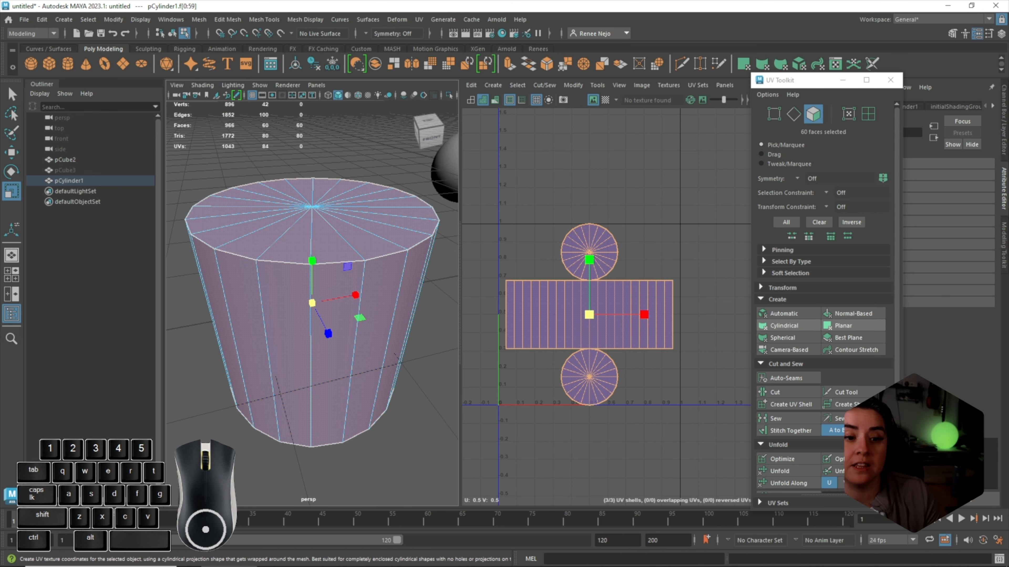
click(784, 325)
key(f)
alt+drag(286, 235, 401, 215)
alt+drag(374, 290, 214, 310)
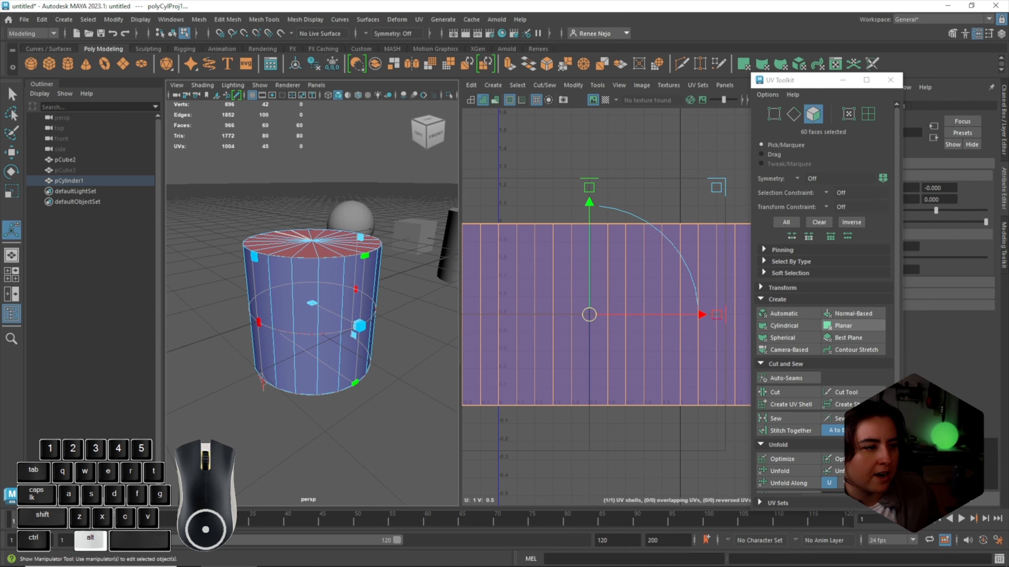
alt+drag(309, 258, 291, 308)
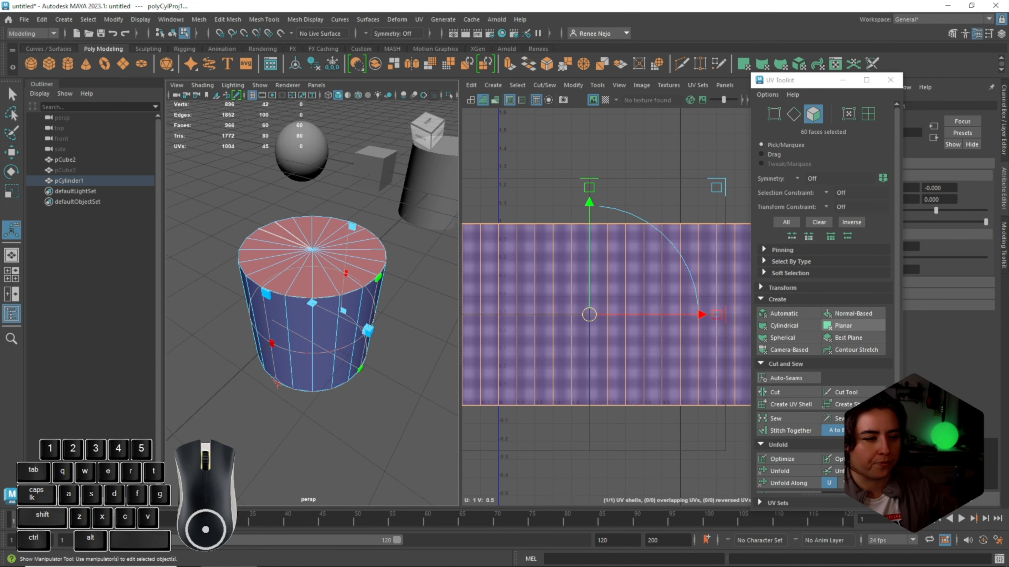
alt+drag(302, 338, 271, 318)
alt+drag(339, 325, 314, 317)
Show the checker map and scale the projected UV shell down vertically towards square checkers
scroll(620, 311, down, 4)
click(604, 100)
scroll(312, 303, up, 6)
scroll(312, 302, down, 5)
key(r)
scroll(608, 275, up, 3)
alt+drag(381, 338, 401, 302)
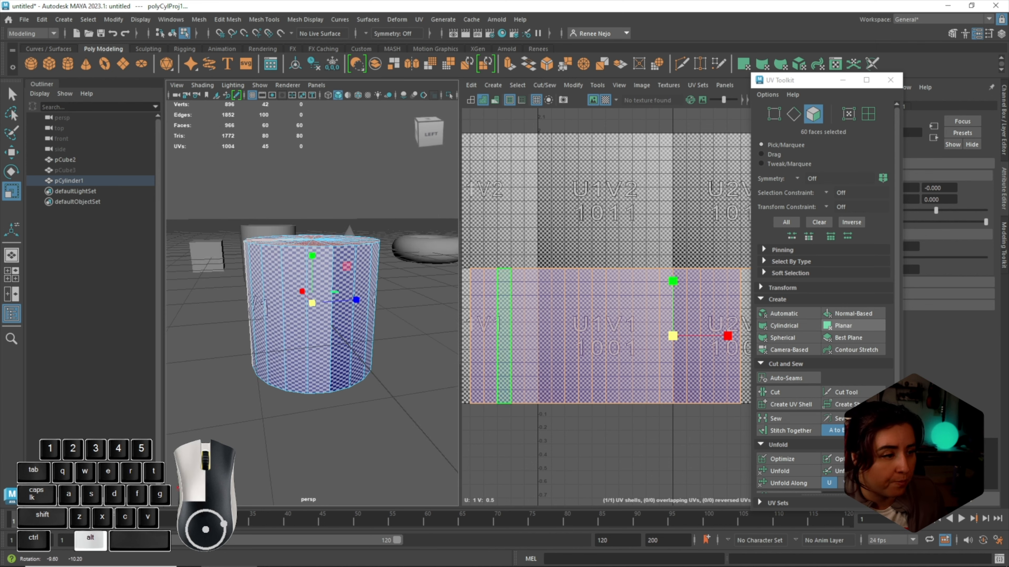
alt+right_drag(349, 310, 398, 310)
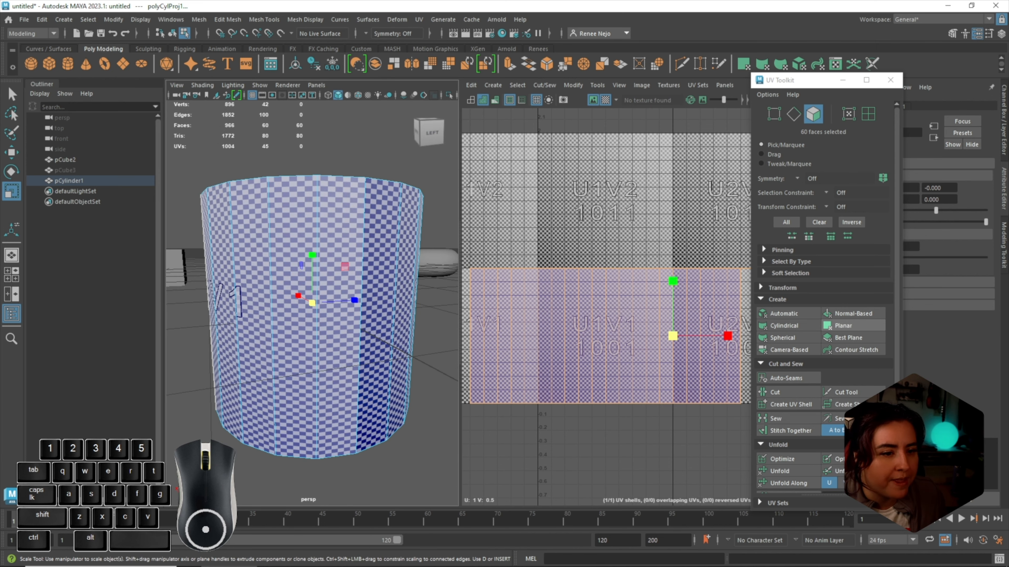
drag(673, 281, 672, 291)
scroll(401, 207, up, 5)
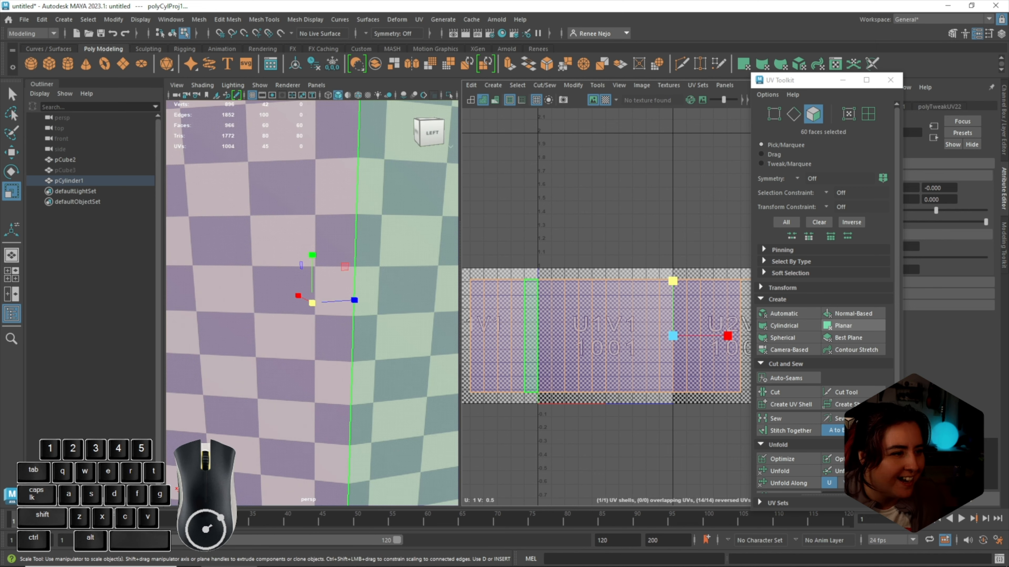
Hide the checker map and examine the cylindrical projection's UV layout, including one side face and the stray cap line
click(605, 100)
alt+drag(397, 247, 427, 247)
click(530, 325)
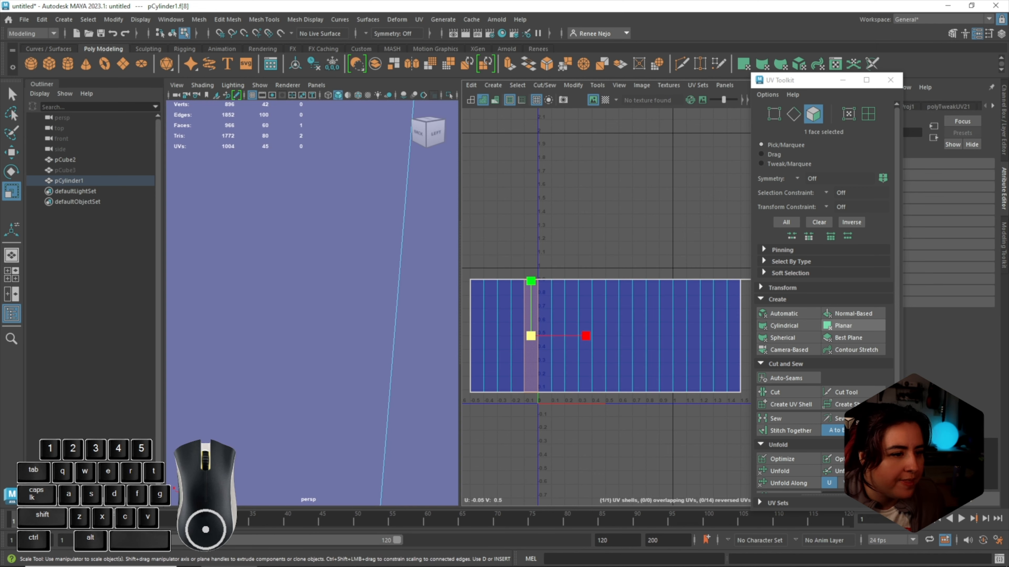
scroll(527, 324, up, 4)
alt+middle_drag(528, 323, 500, 271)
alt+scroll(610, 278, down, 4)
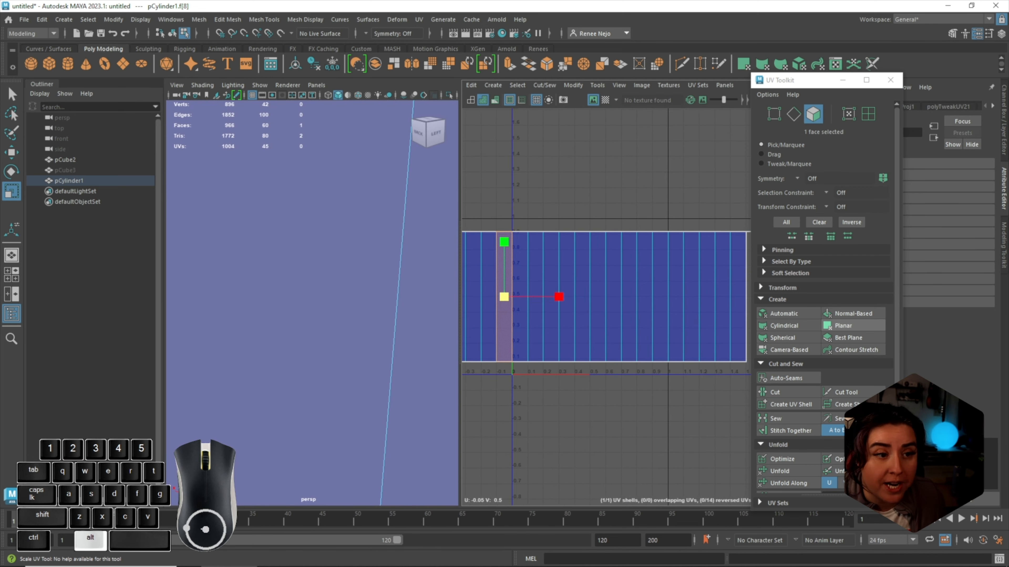
scroll(654, 226, down, 3)
scroll(677, 230, down, 4)
alt+middle_drag(678, 230, 633, 229)
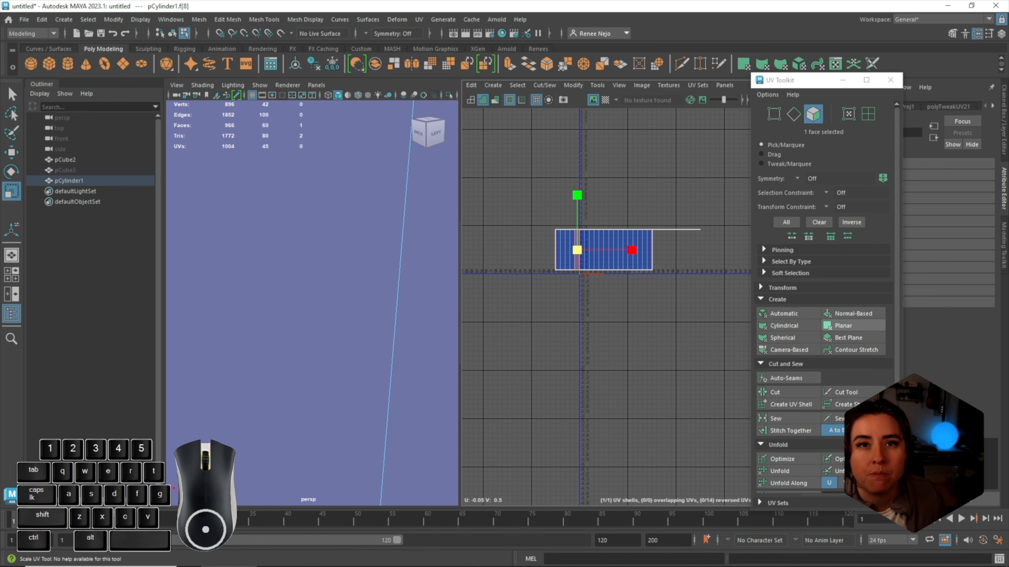
scroll(684, 228, up, 2)
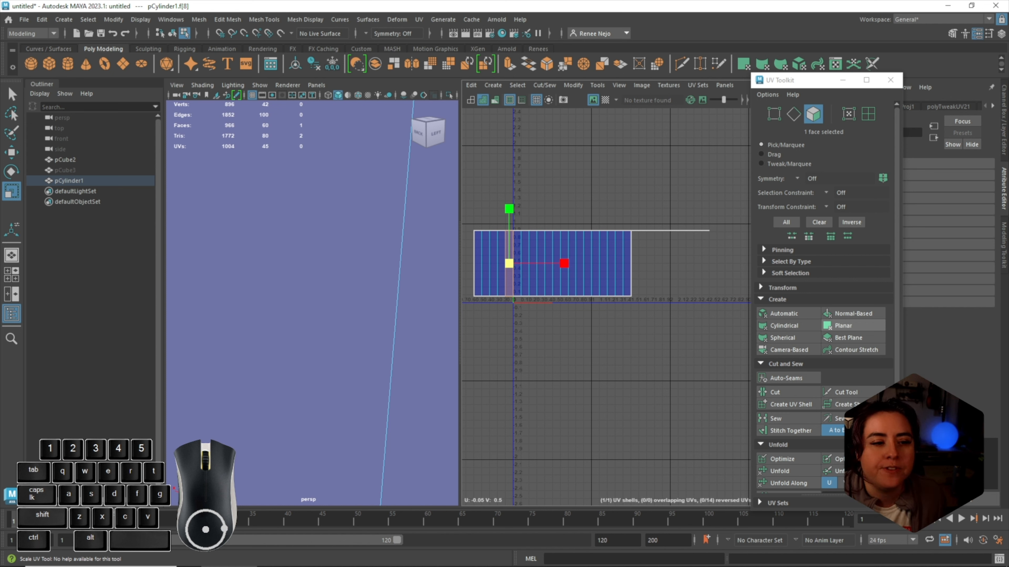
scroll(312, 303, down, 8)
mouse_move(322, 278)
alt+mouse_down()
mouse_move(318, 358)
mouse_move(326, 278)
alt+mouse_up()
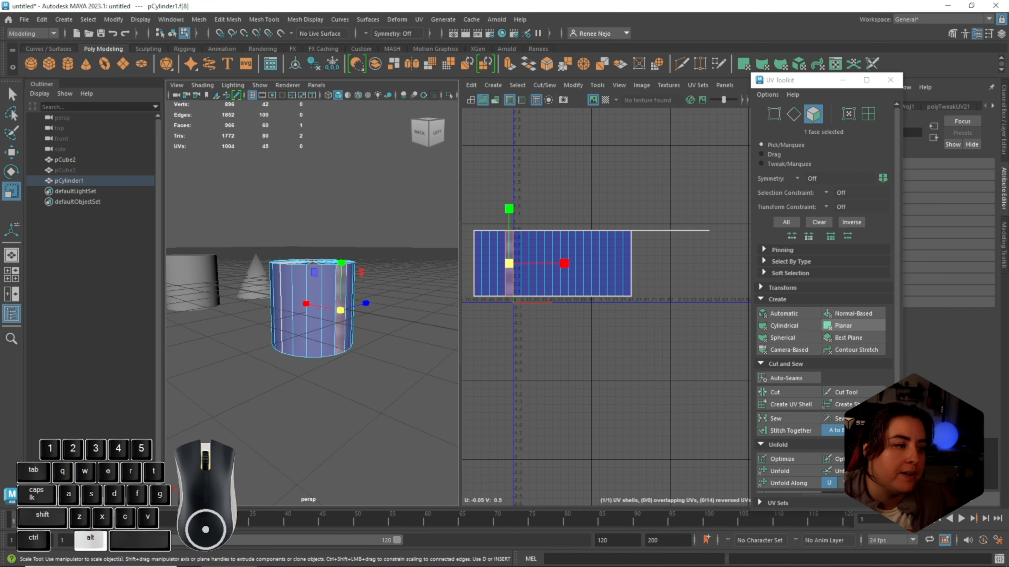
alt+middle_drag(596, 358, 645, 358)
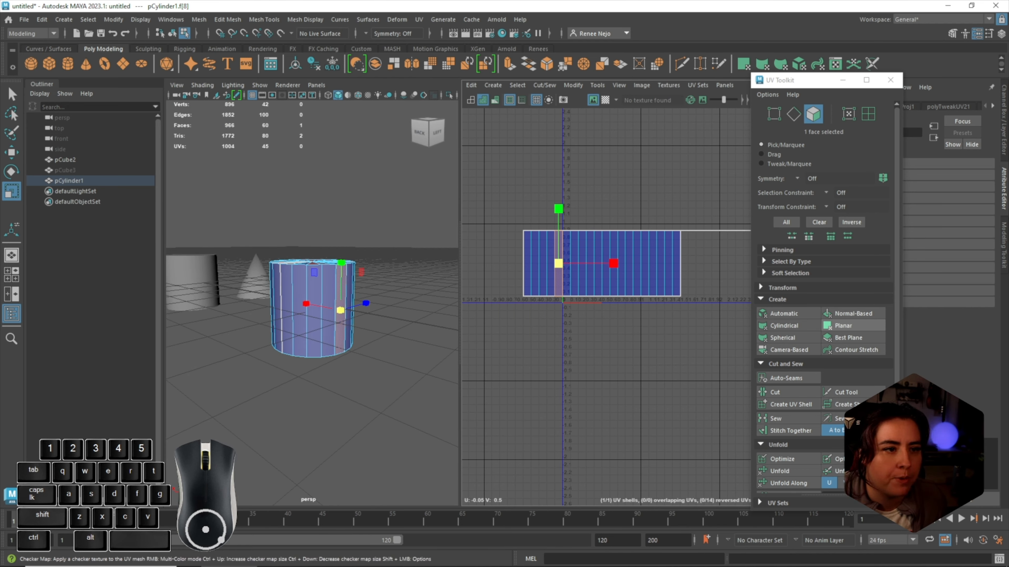
Show the checker map again, select the side faces, and widen their UVs slightly until the checkers look square
click(605, 100)
scroll(318, 303, up, 6)
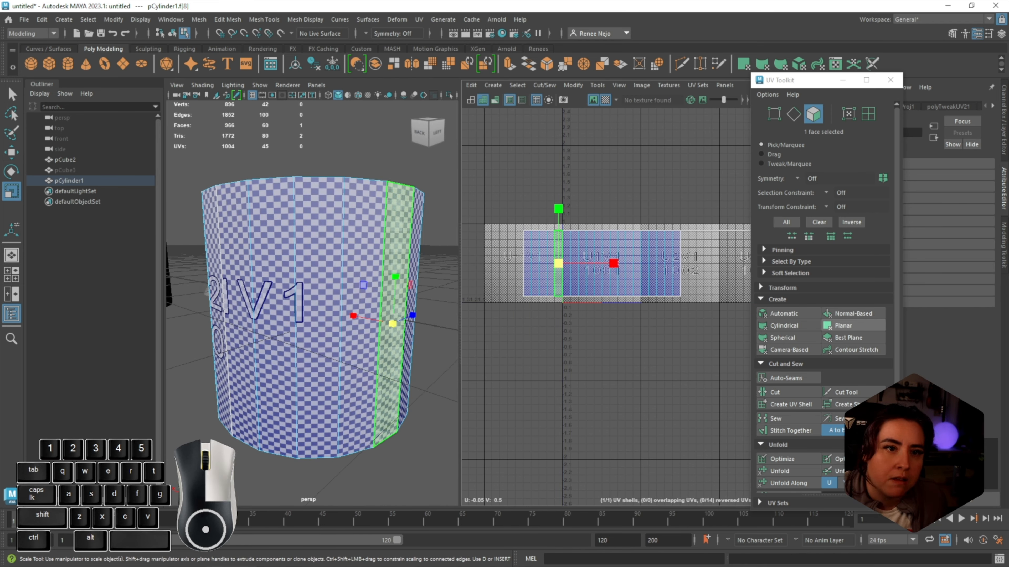
right_drag(734, 263, 734, 292)
drag(714, 286, 480, 263)
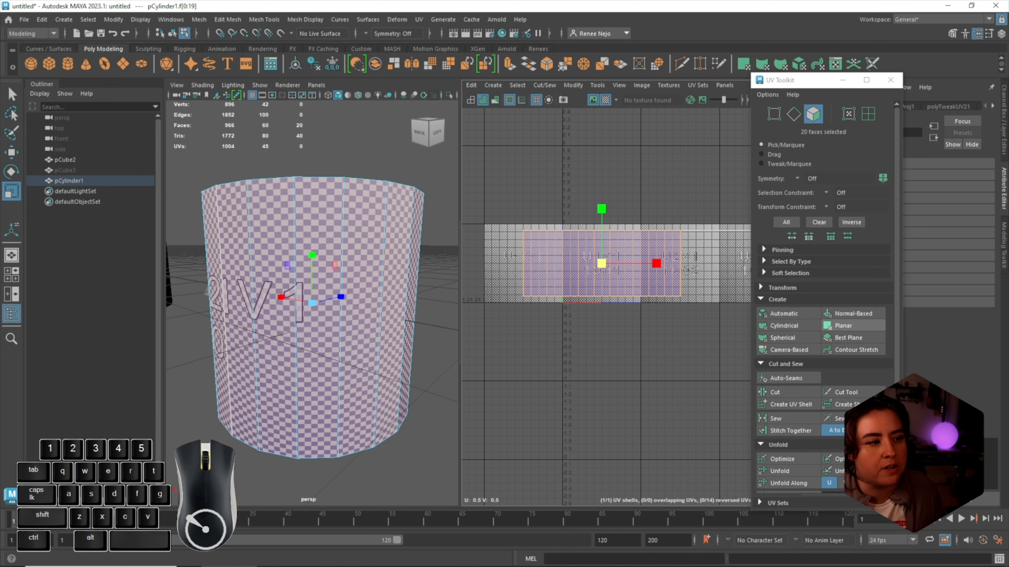
alt+drag(278, 302, 329, 304)
alt+right_drag(329, 304, 429, 304)
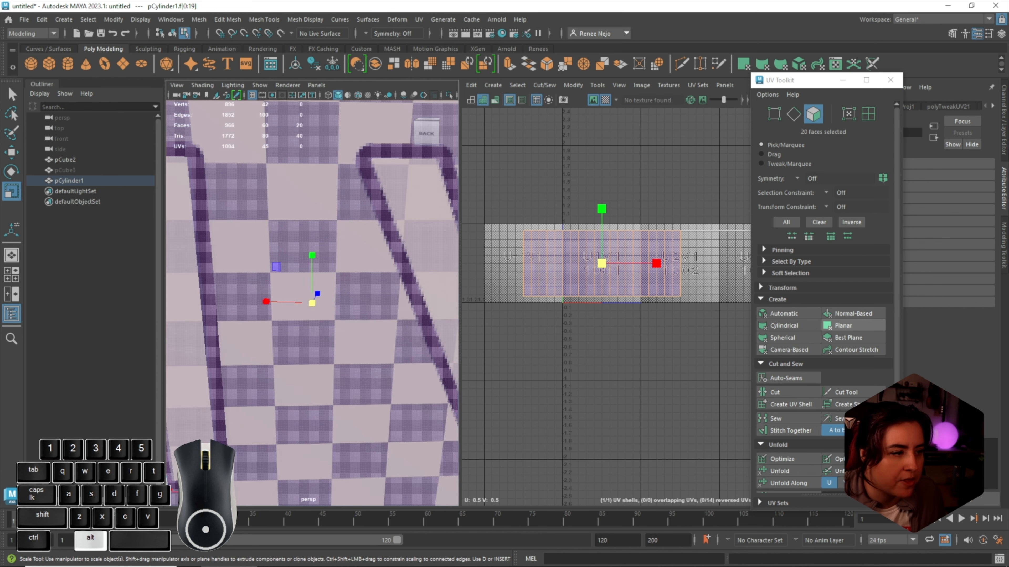
drag(656, 263, 662, 263)
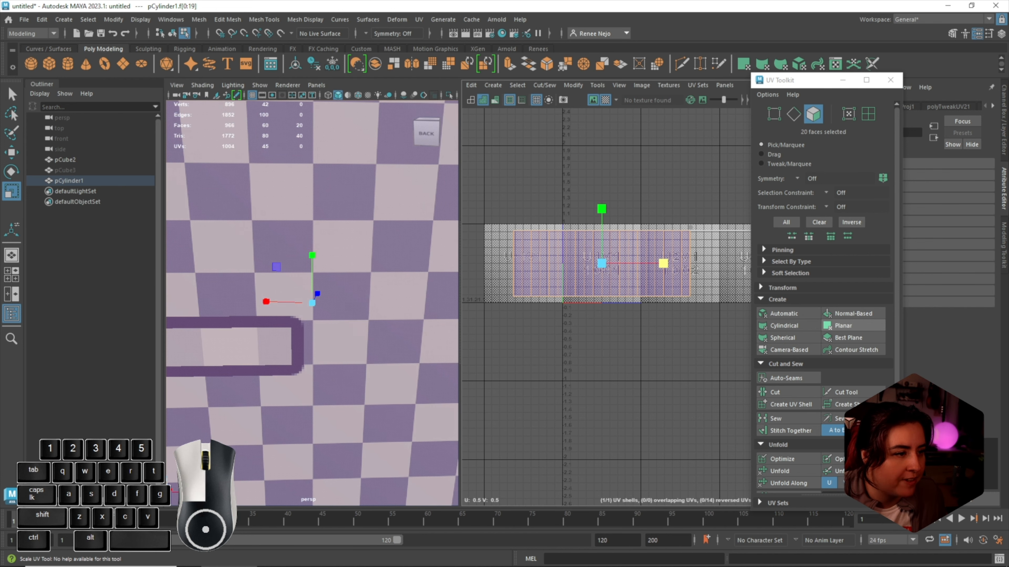
alt+drag(357, 302, 353, 290)
key(f)
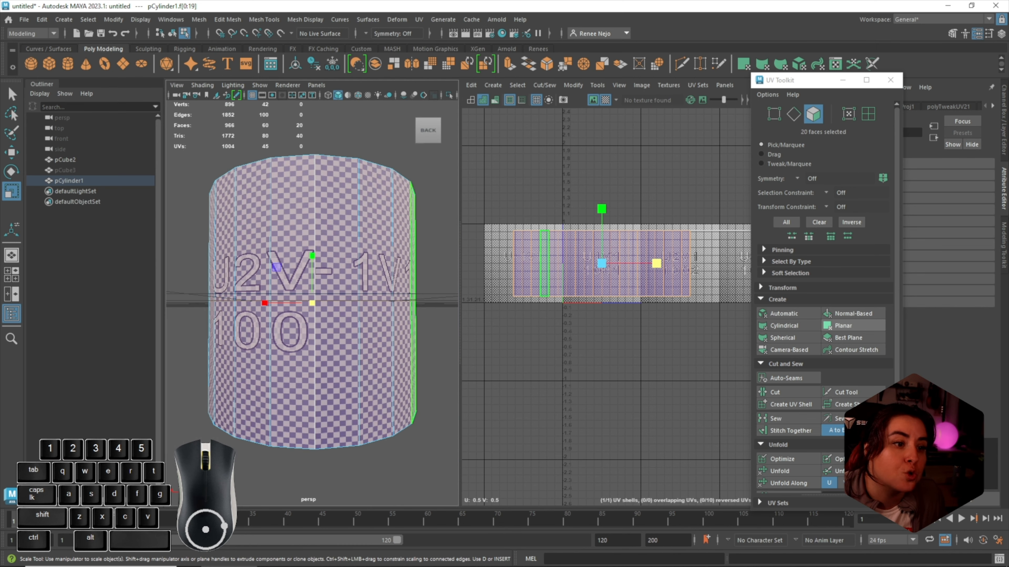
scroll(594, 260, up, 1)
scroll(665, 301, down, 1)
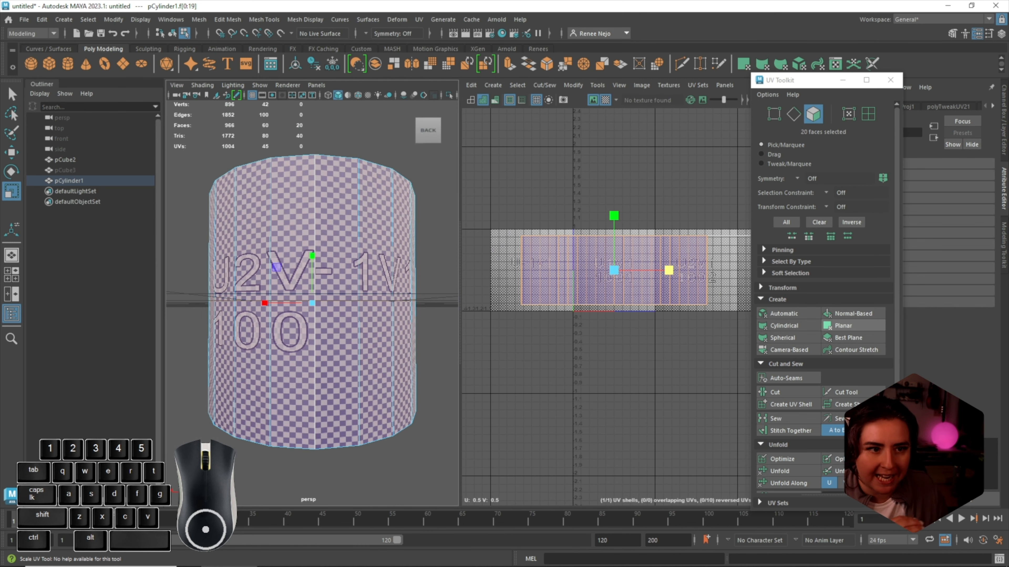
Select the cylinder's upper and lower rim edge loops and cut the UVs along them
alt+middle_drag(666, 301, 657, 338)
right_drag(653, 245, 653, 221)
double_click(336, 157)
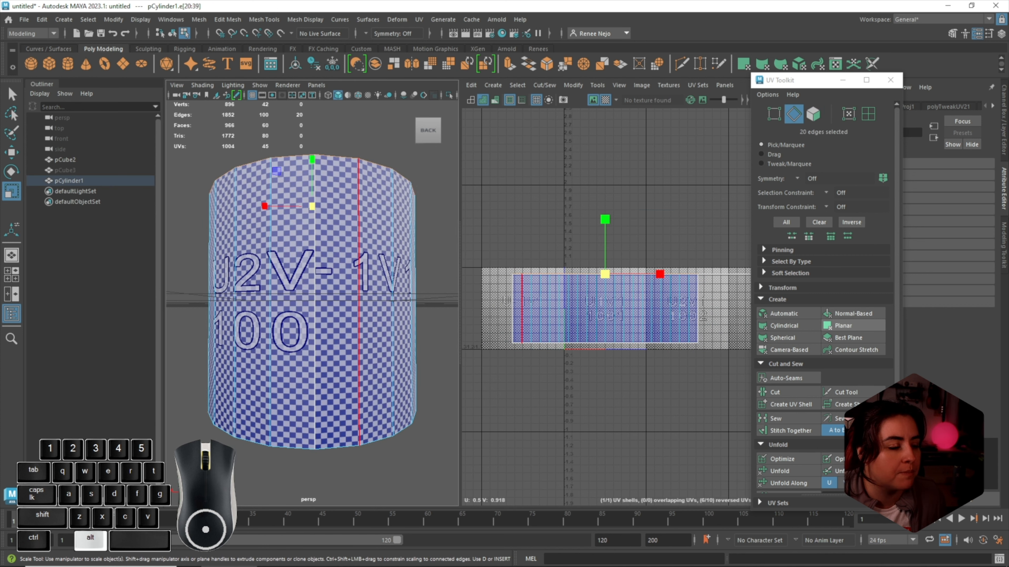
shift+double_click(517, 343)
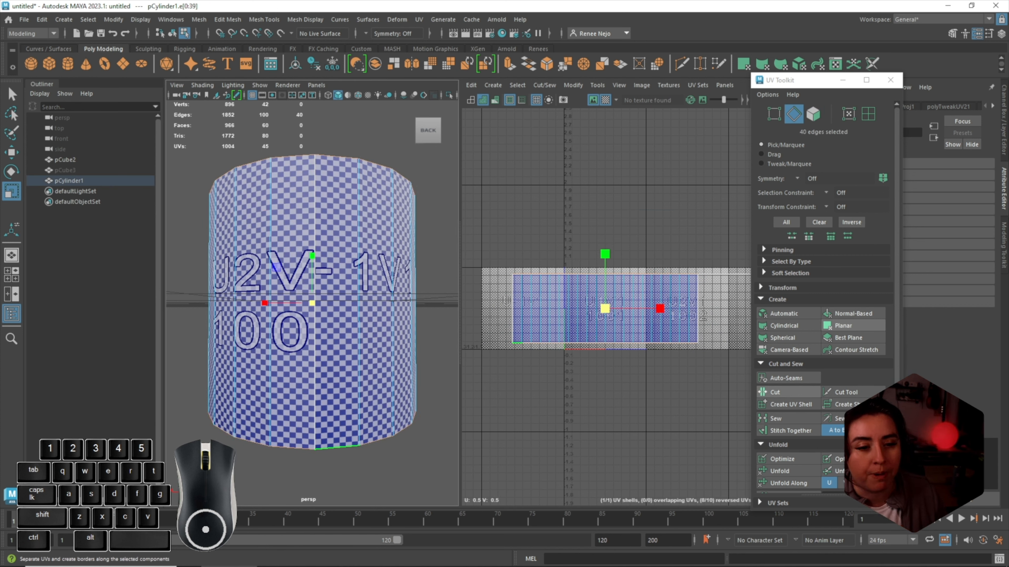
click(774, 392)
Select the separated side UV strip and move it straight down, clear of the cap UVs
key(w)
click(577, 309)
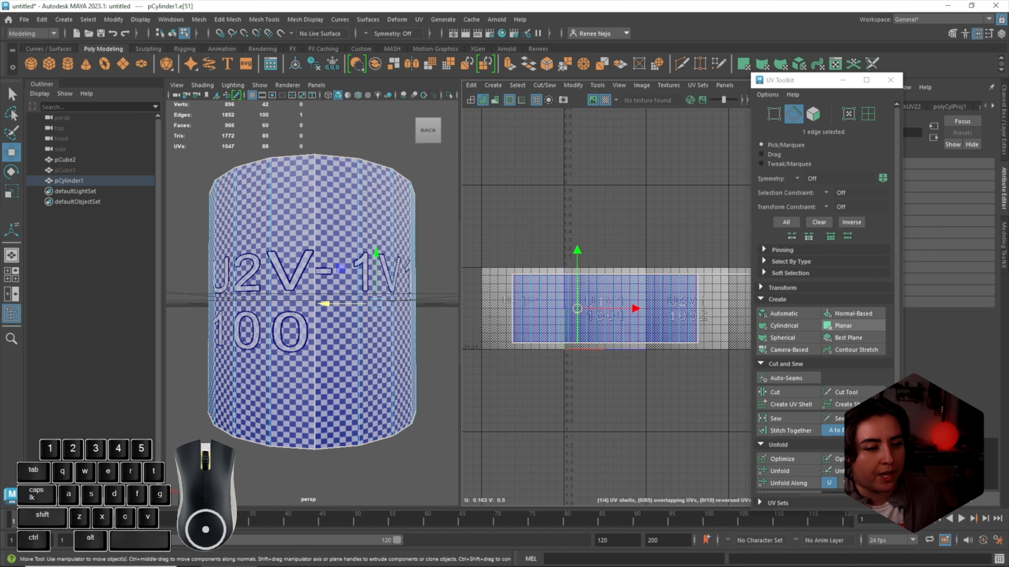
right_drag(570, 309, 570, 341)
double_click(573, 329)
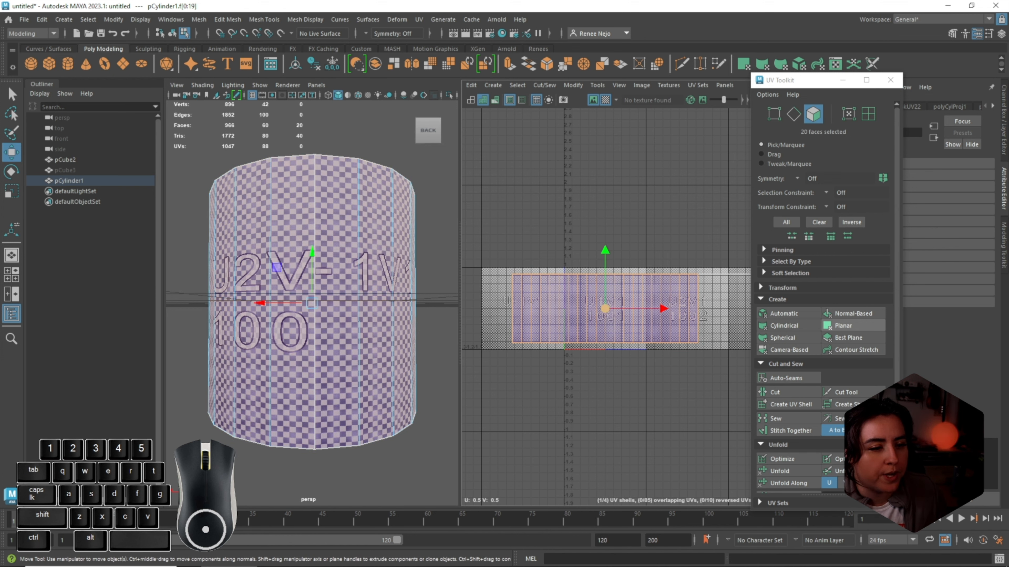
drag(605, 309, 603, 394)
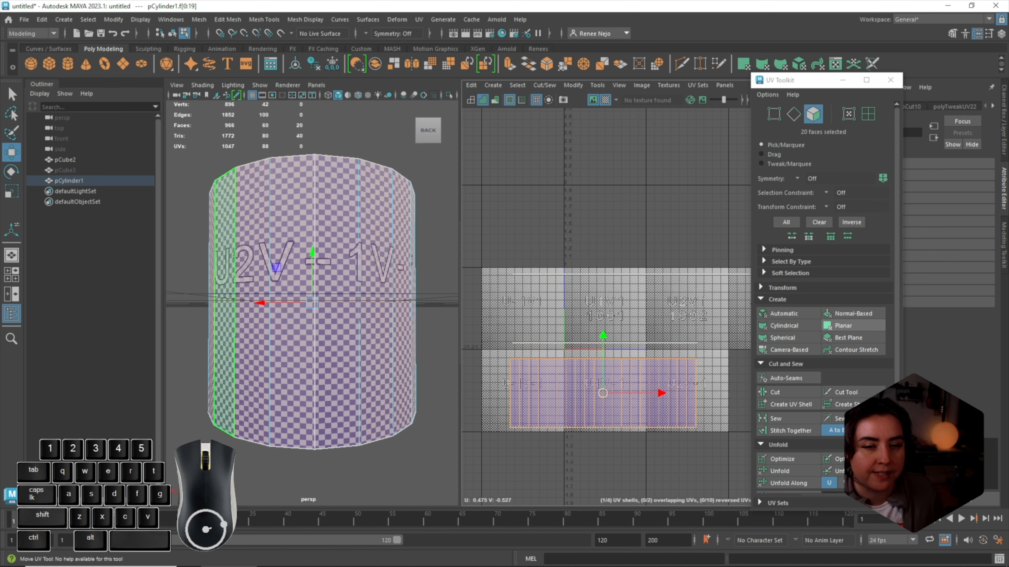
Select the faces of both caps in the UV layout and apply a planar projection to them
scroll(623, 255, down, 1)
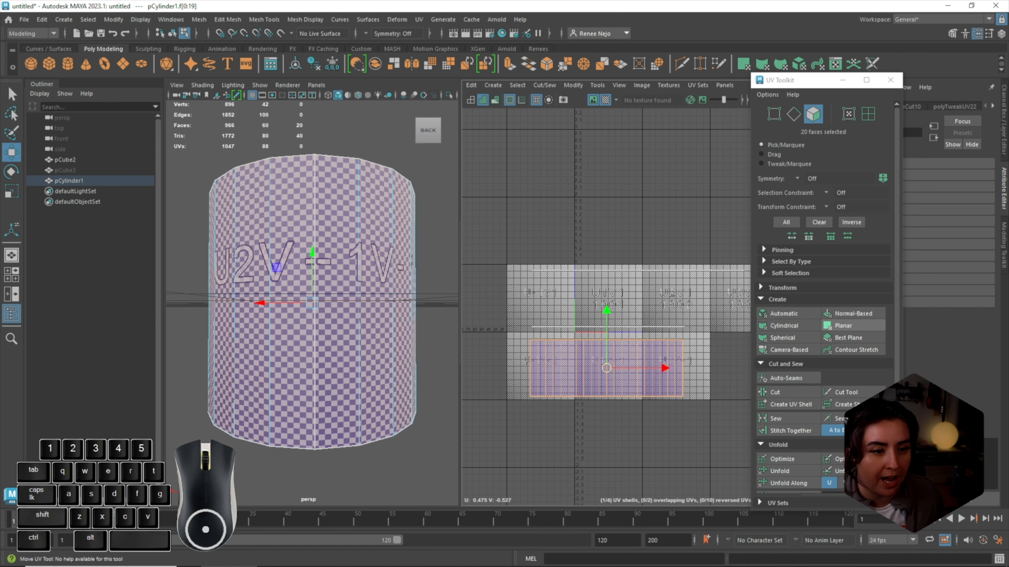
alt+middle_drag(623, 254, 567, 222)
scroll(567, 223, down, 1)
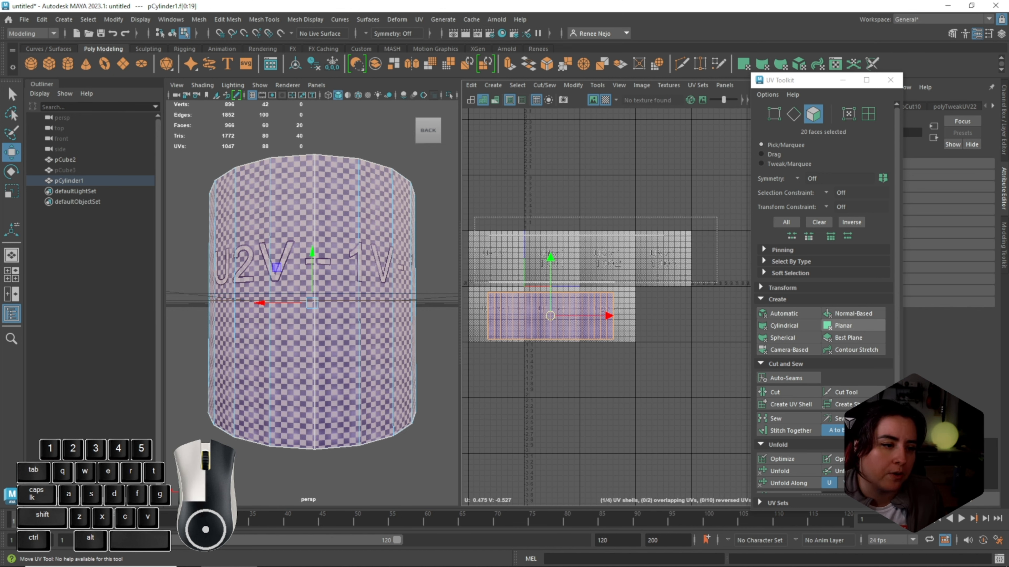
drag(717, 283, 717, 283)
click(843, 325)
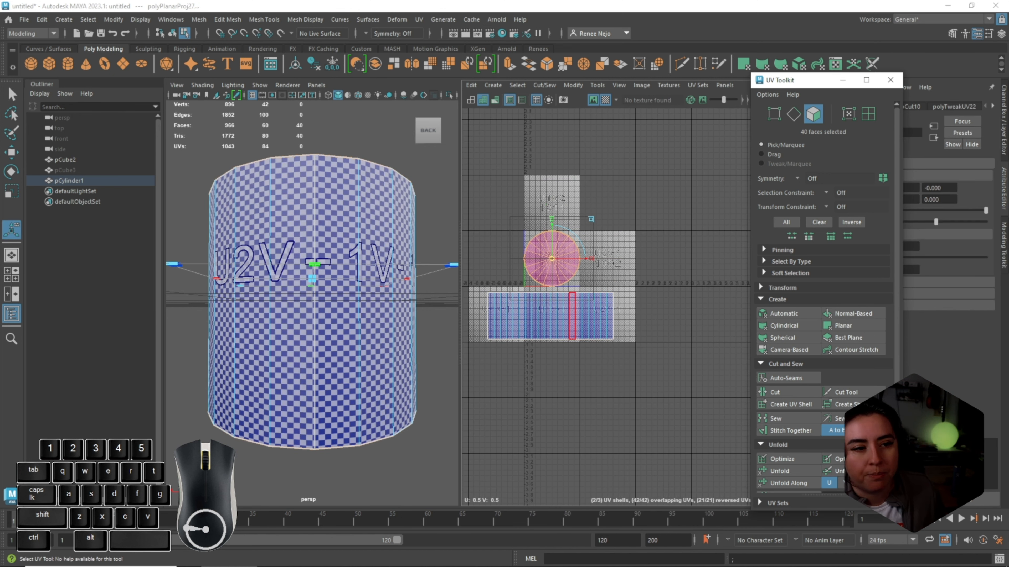
Move one cap shell off the overlapping one to sit beside it, and unfold both cap shells
scroll(572, 300, up, 3)
double_click(560, 244)
key(w)
drag(531, 216, 653, 226)
shift+double_click(552, 230)
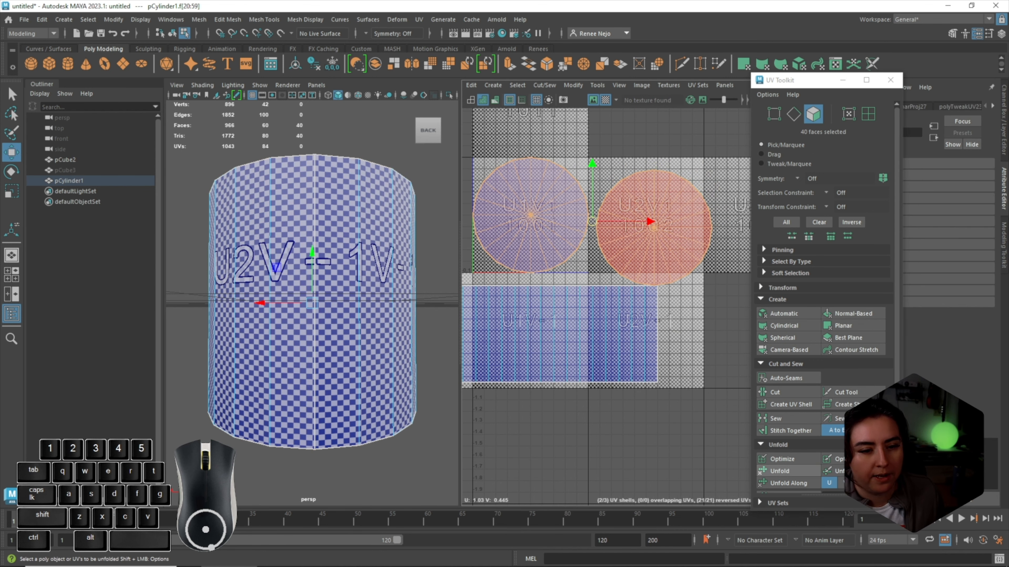
click(779, 471)
Select the full ring of vertical edges around the side of the cylinder
scroll(604, 302, down, 1)
alt+drag(278, 303, 401, 302)
double_click(548, 326)
alt+middle_drag(548, 326, 605, 305)
alt+drag(246, 223, 303, 222)
right_drag(304, 217, 303, 188)
click(282, 223)
shift+double_click(243, 223)
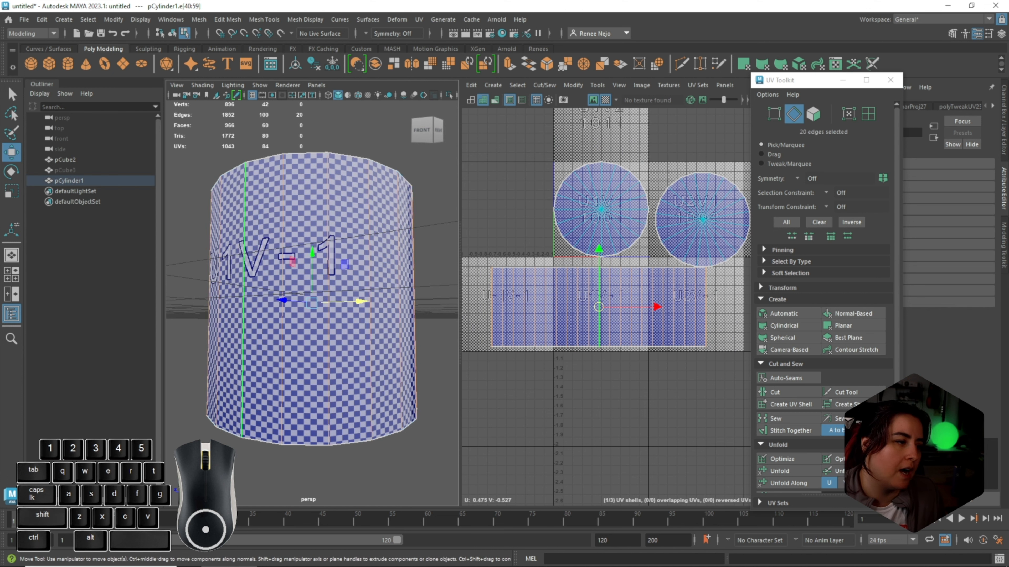
alt+drag(242, 302, 250, 334)
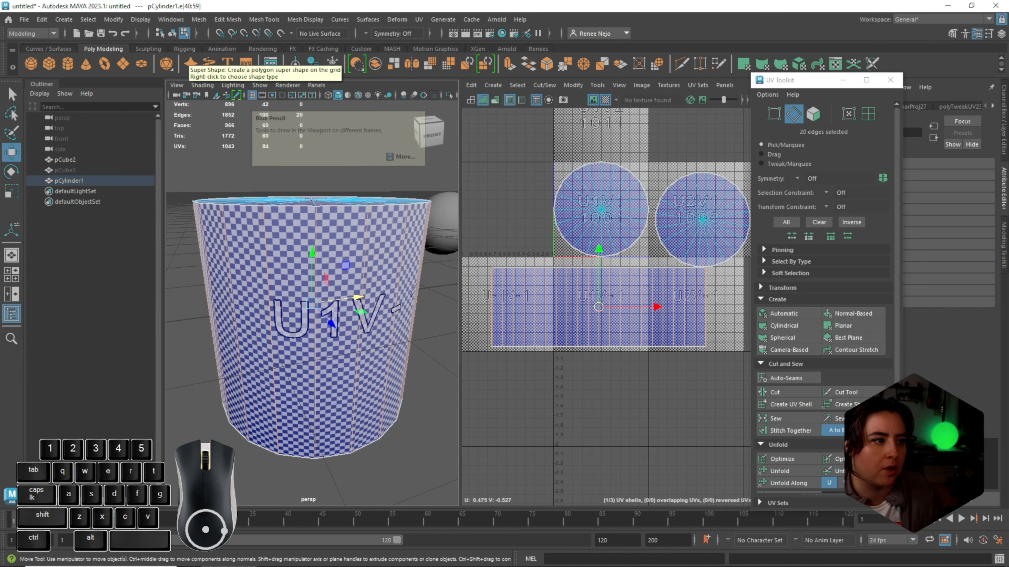
Insert a pair of closely spaced edge loops around the middle of the cylinder's side with the Insert Edge Loop tool
drag(816, 84, 869, 89)
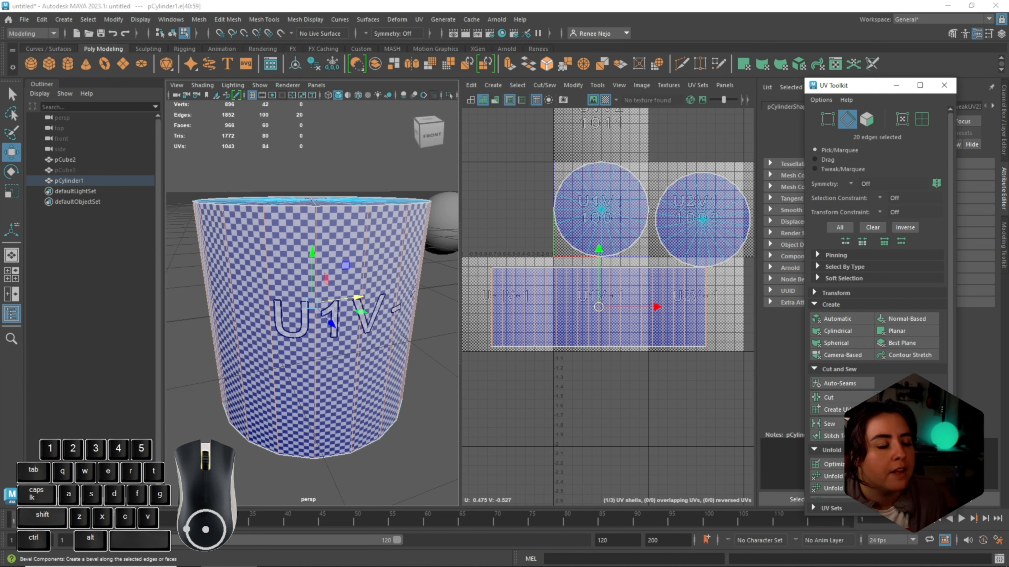
click(539, 49)
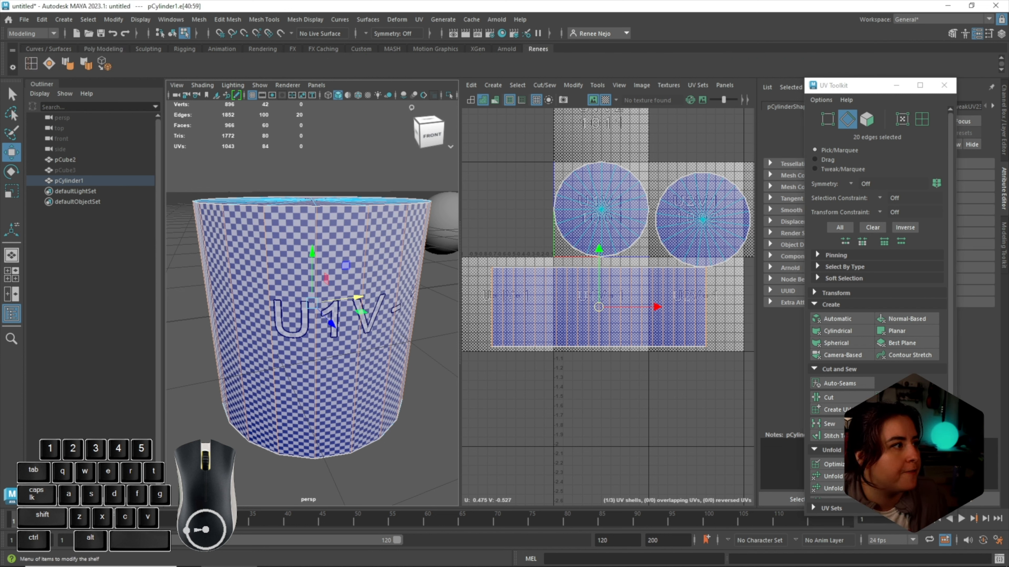
click(31, 64)
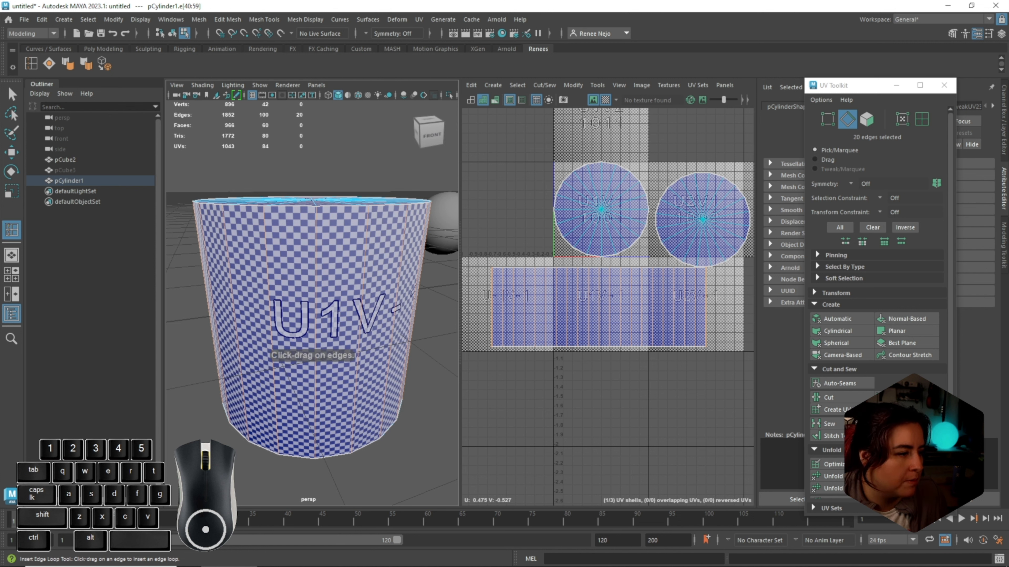
drag(266, 254, 271, 327)
Select the narrow ring of faces between the new edge loops and extrude it inward by scaling to form a groove
right_click(270, 267)
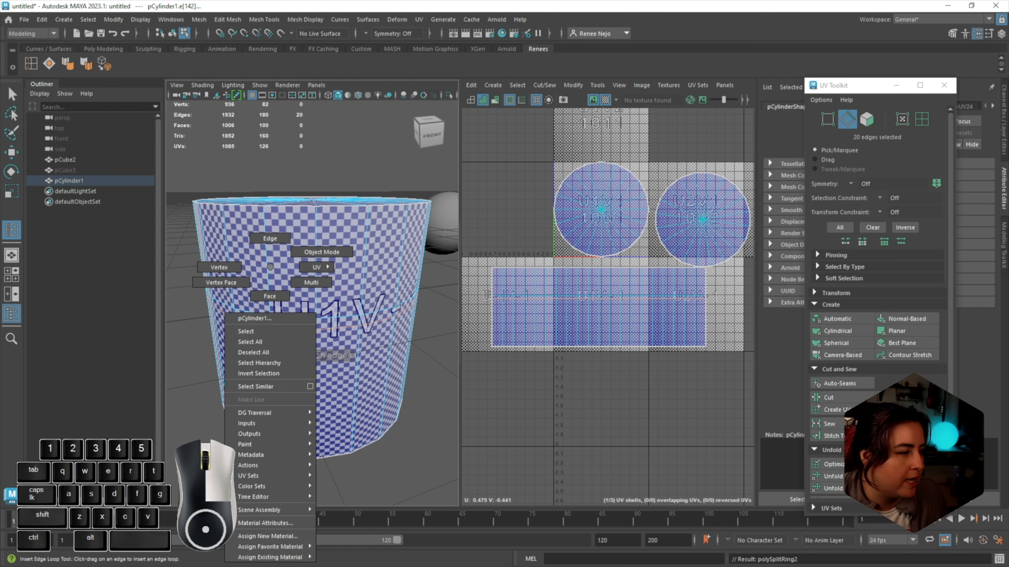
click(270, 296)
key(w)
click(252, 316)
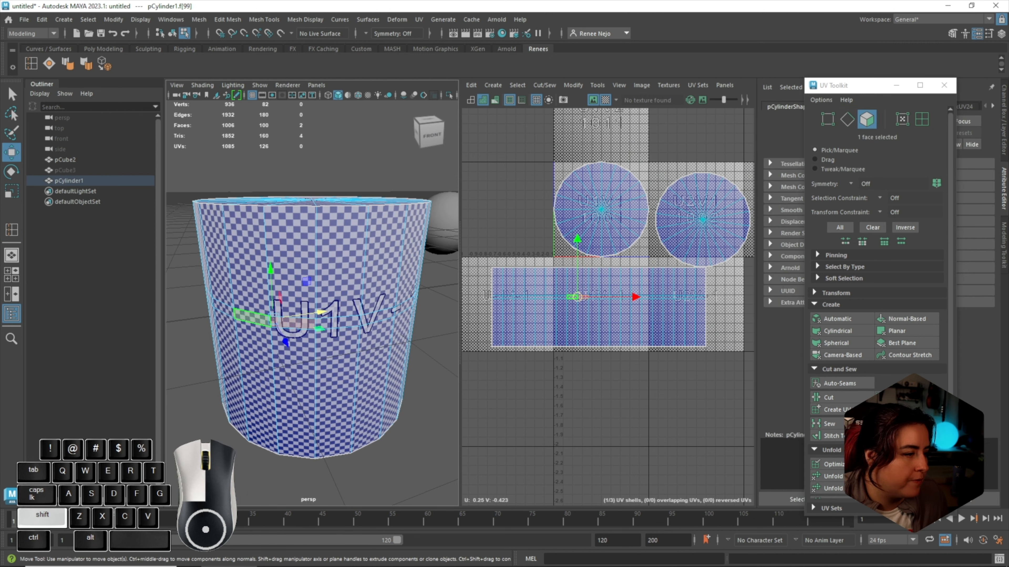
shift+double_click(278, 320)
key(r)
mouse_move(361, 287)
shift+mouse_down()
mouse_move(373, 289)
mouse_move(361, 287)
shift+mouse_up()
Select the ring of faces on the groove's lower ledge
scroll(484, 297, up, 10)
click(494, 278)
right_drag(572, 238, 576, 250)
scroll(575, 247, down, 5)
alt+drag(306, 328, 315, 318)
scroll(315, 318, up, 10)
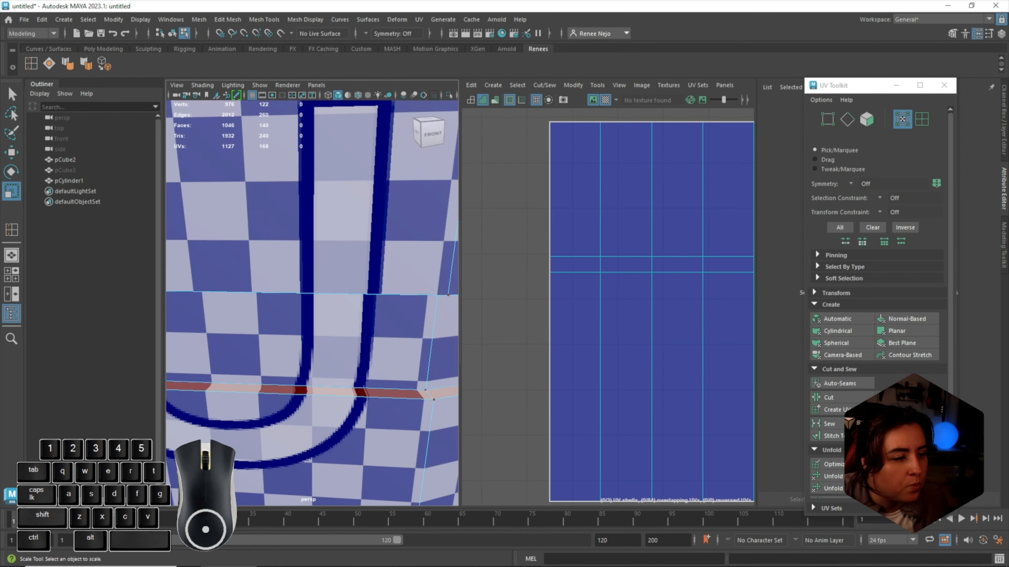
alt+drag(306, 255, 316, 268)
right_drag(316, 268, 314, 295)
alt+middle_drag(314, 295, 348, 186)
click(353, 313)
shift+double_click(235, 308)
scroll(541, 302, down, 1)
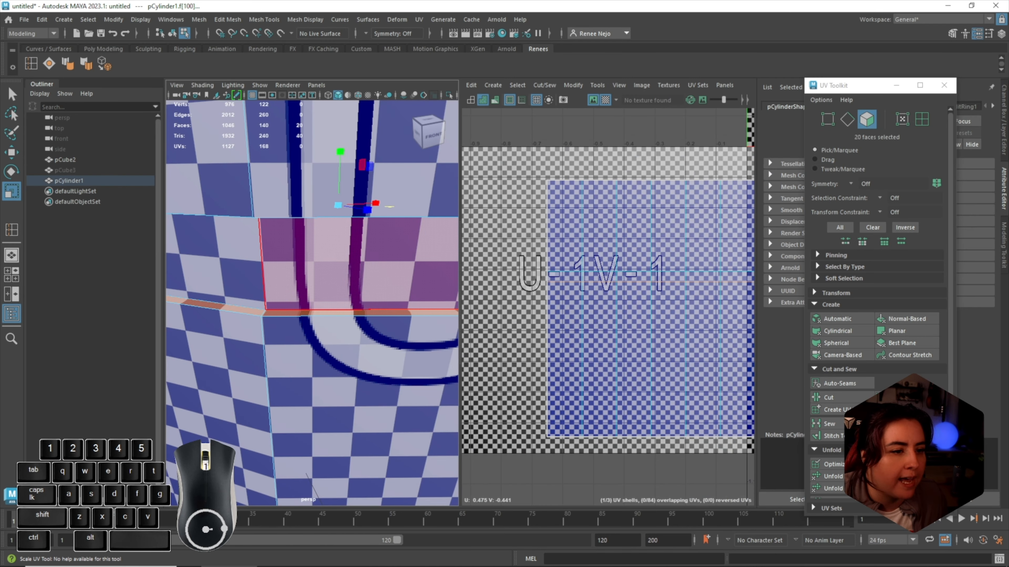
Examine where the ledge faces lie in the side shell of the UV layout, with the checker map turned off
alt+middle_drag(703, 333, 552, 280)
scroll(556, 280, down, 3)
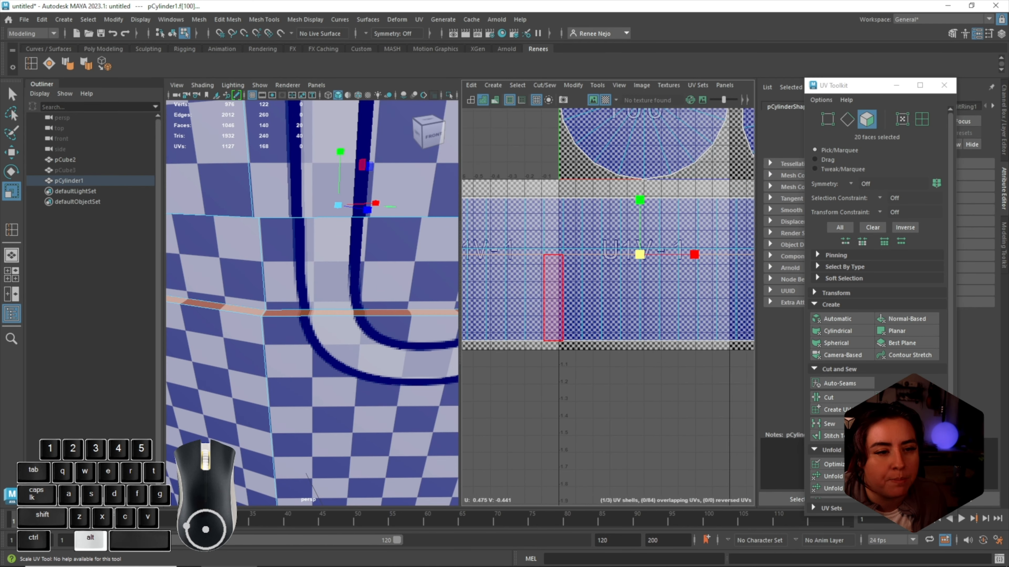
scroll(587, 340, down, 2)
alt+middle_drag(591, 340, 522, 340)
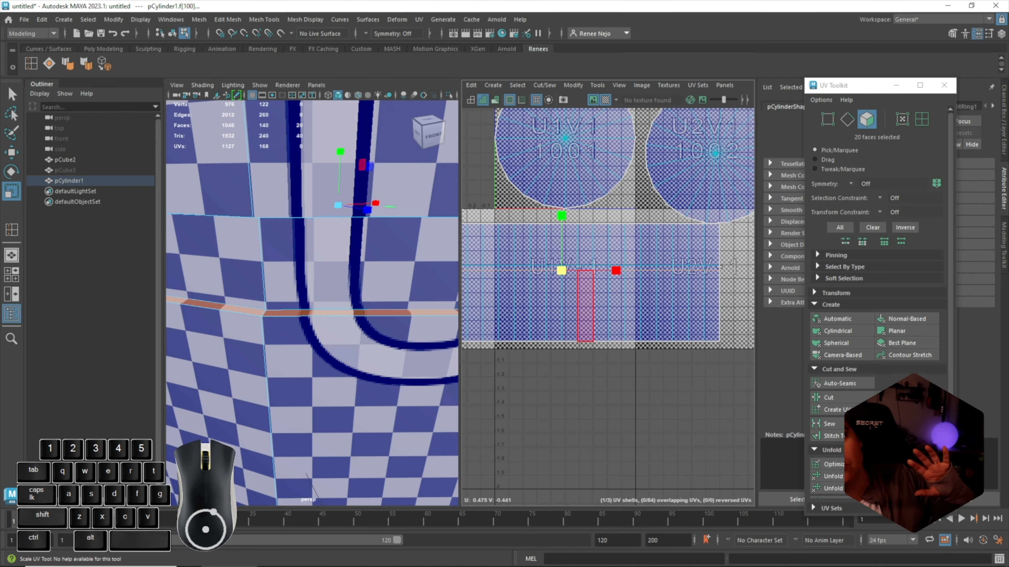
click(605, 99)
scroll(690, 230, down, 3)
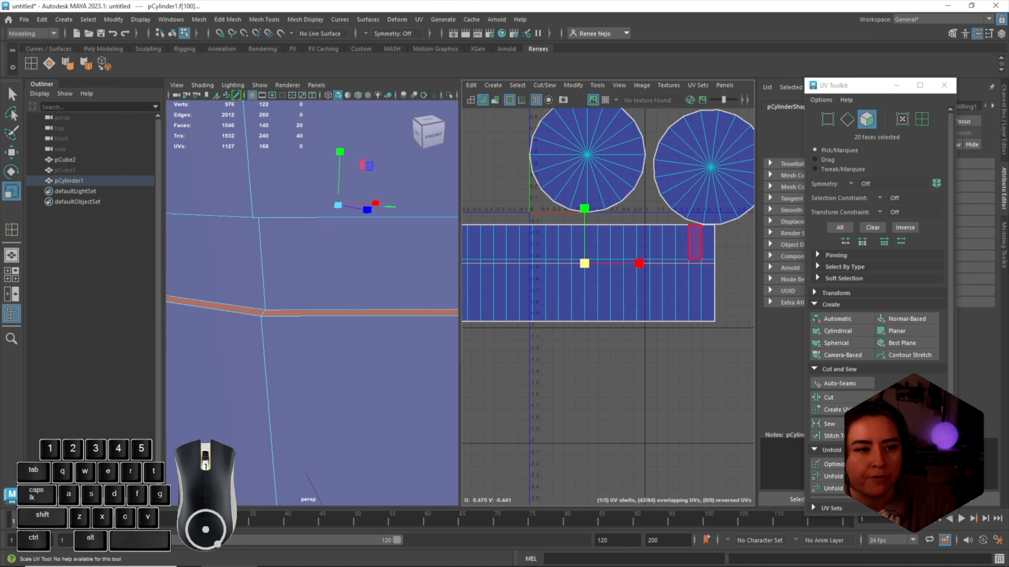
Select the second cap's UV shell and move it up, clear of the side strip
double_click(678, 187)
key(w)
drag(706, 124, 707, 110)
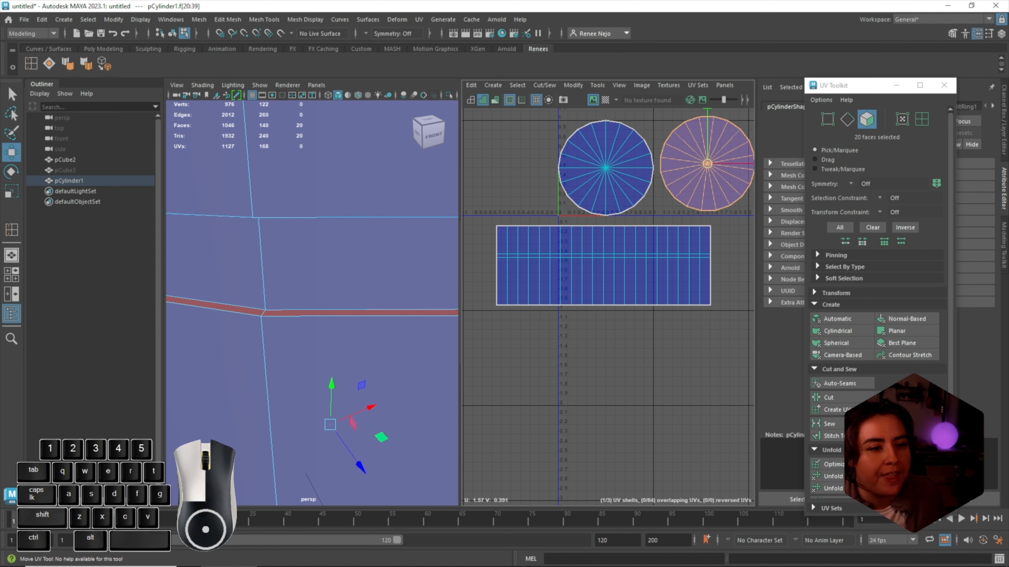
Select the side strip's UV shell, try a regular Unfold on it, and undo the unfold
double_click(651, 241)
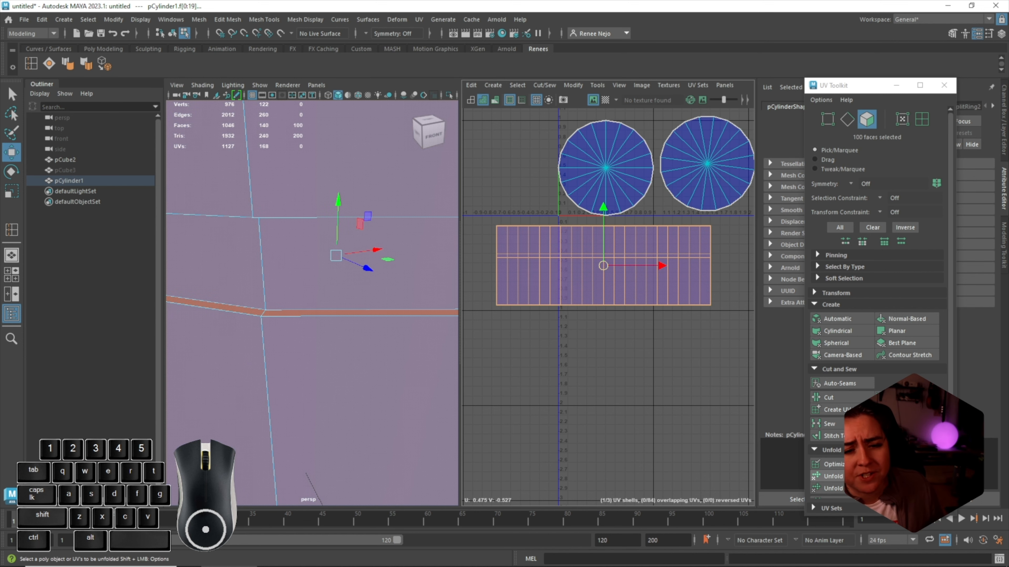
click(833, 476)
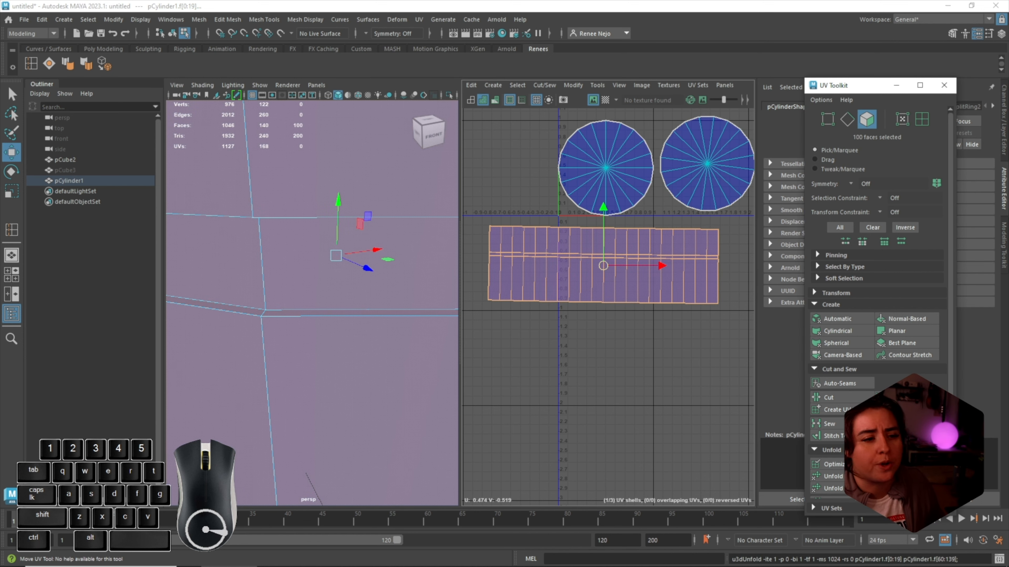
scroll(668, 253, up, 3)
alt+middle_drag(665, 250, 731, 243)
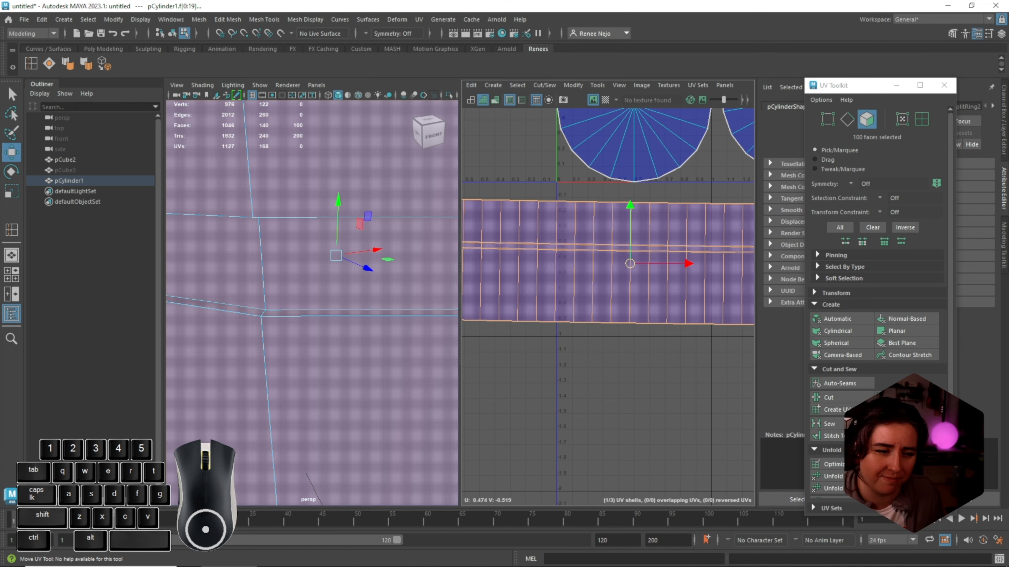
key(ctrl+z)
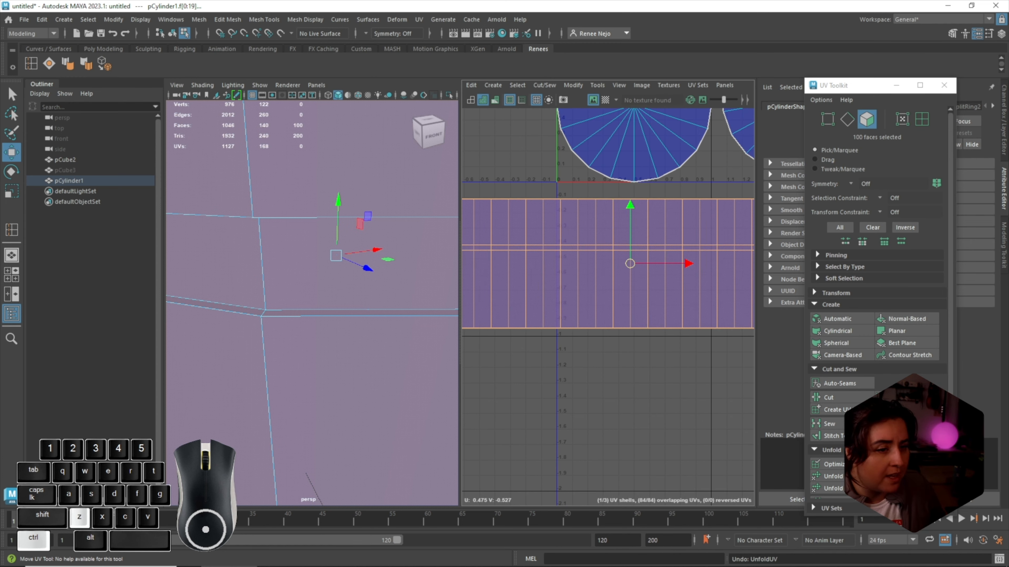
Unfold the side strip's UV shell along the V direction only, keeping its columns straight
scroll(877, 302, down, 1)
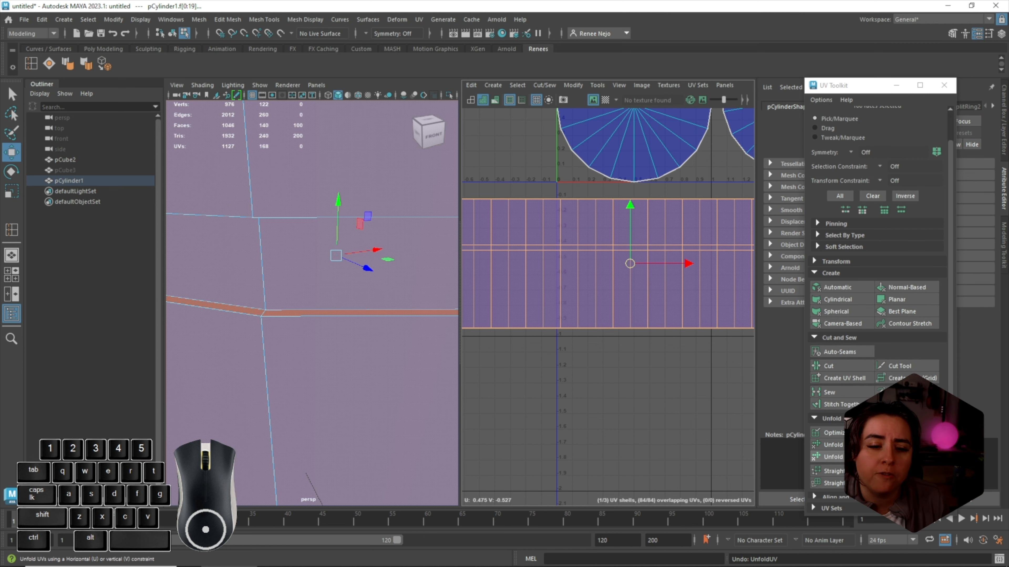
click(833, 457)
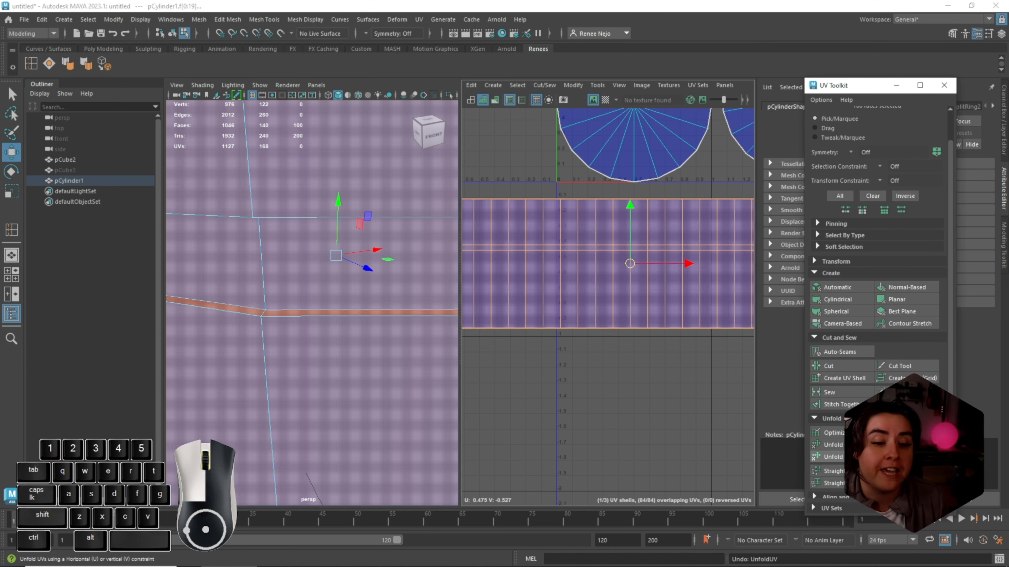
click(922, 457)
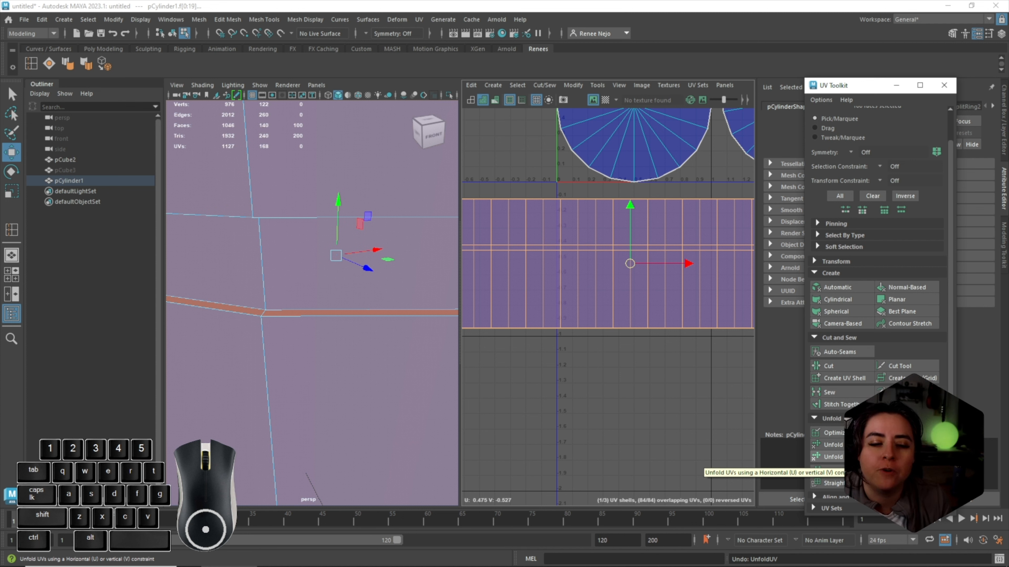
click(832, 456)
scroll(621, 255, up, 5)
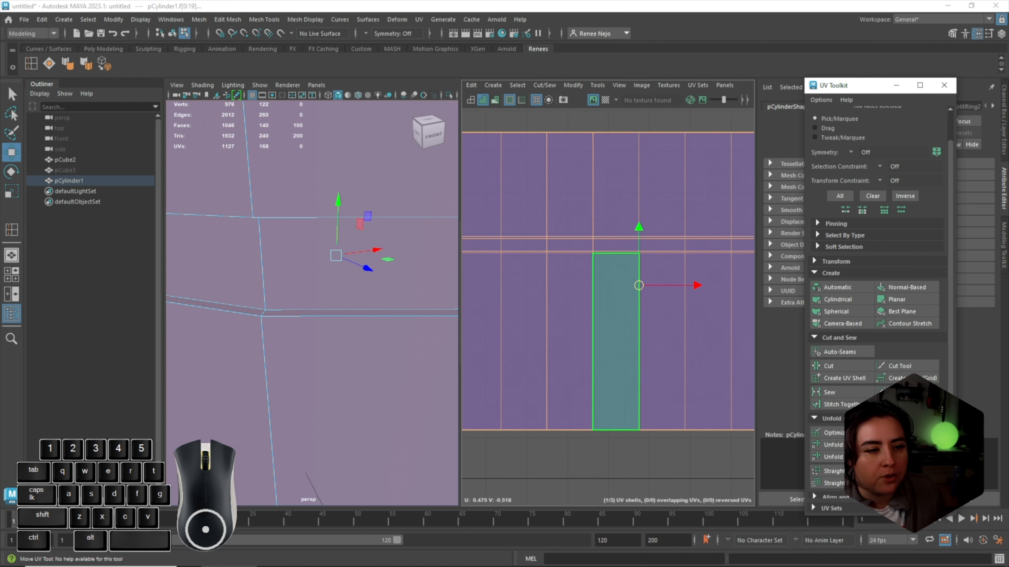
Examine the groove's edges in the UV layout and inspect its texture with the checker map turned on
scroll(663, 203, down, 1)
right_drag(661, 204, 648, 173)
scroll(653, 195, down, 2)
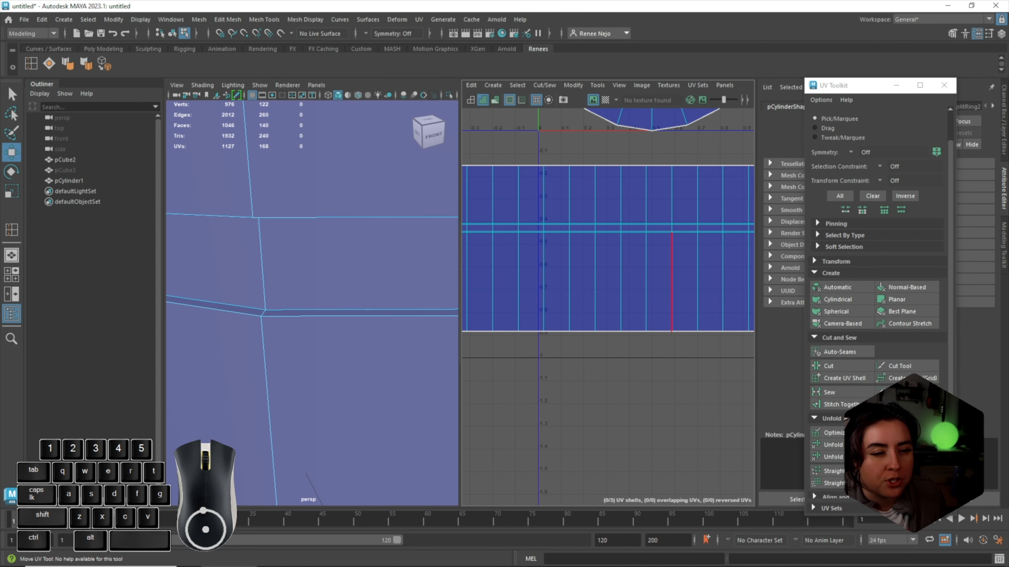
scroll(589, 235, up, 4)
scroll(527, 210, up, 3)
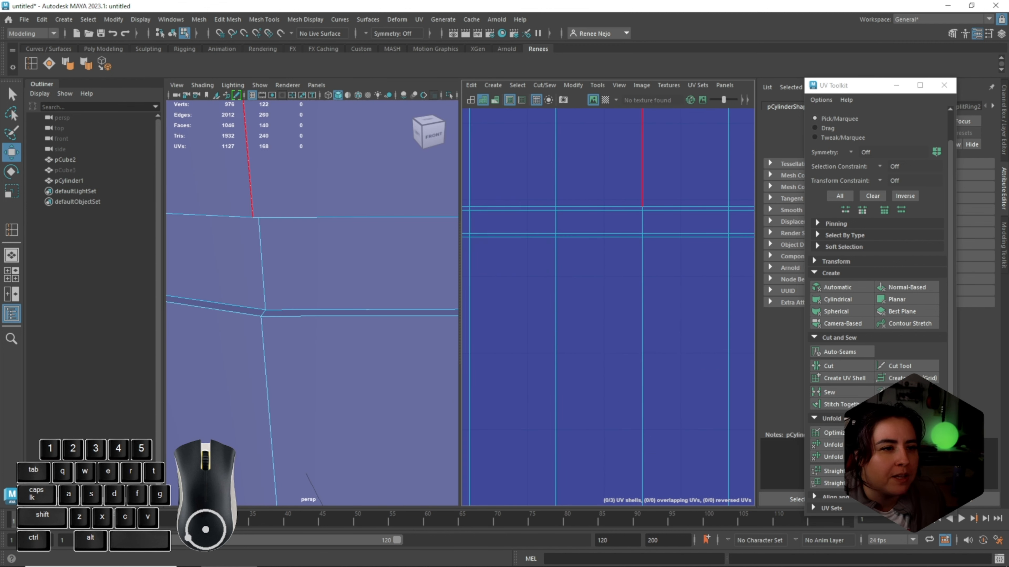
click(605, 100)
key(w)
alt+middle_drag(357, 311, 419, 324)
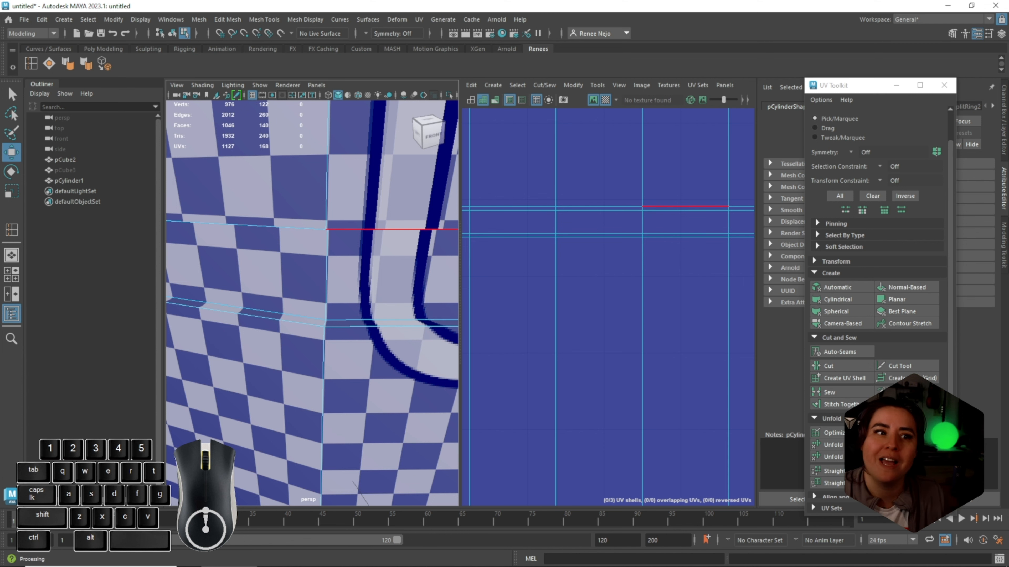
scroll(604, 237, down, 10)
right_click(604, 237)
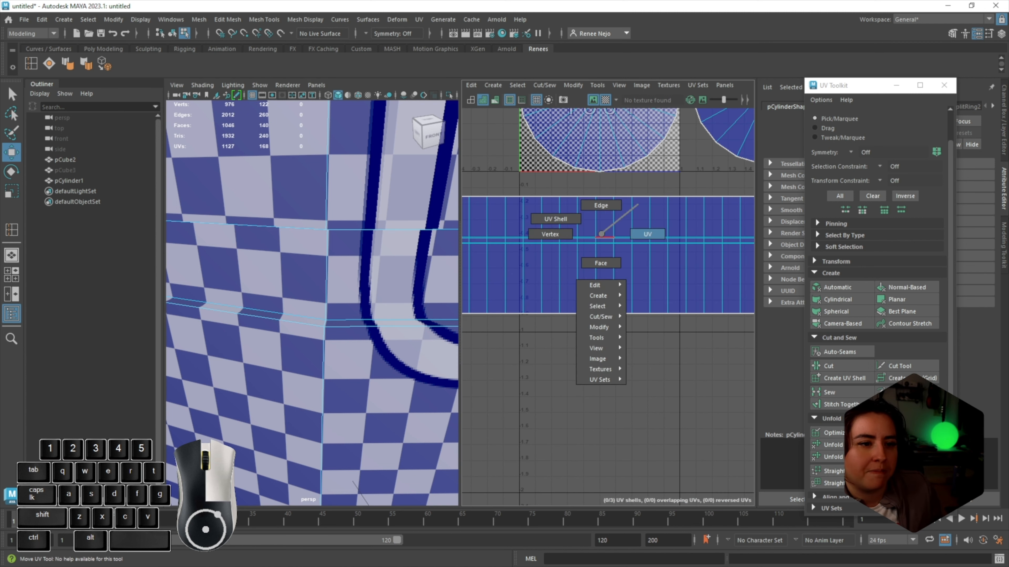
scroll(603, 238, down, 3)
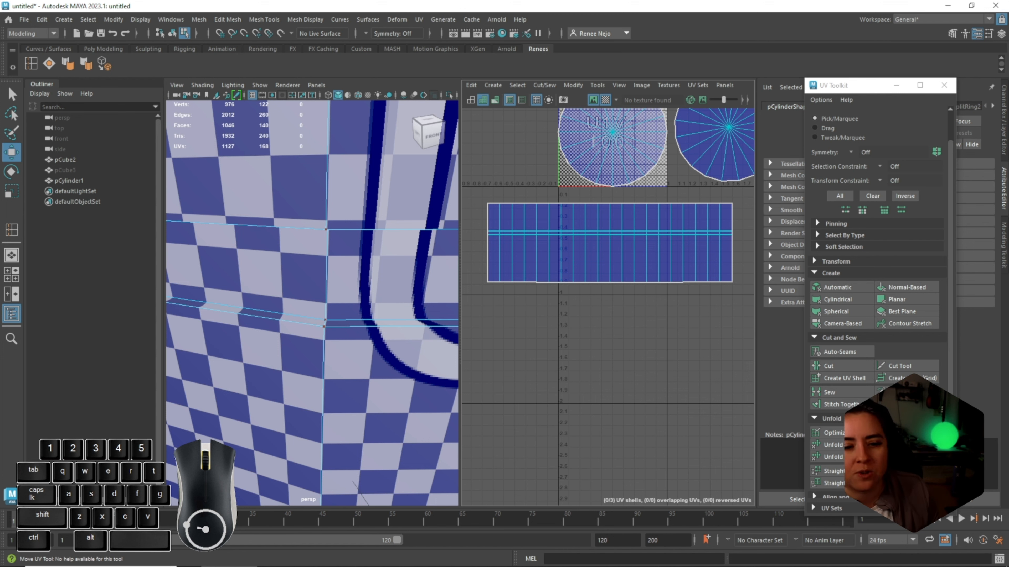
Try a full Unfold on the straightened side shell, inspect its edges without the checker map, and undo it
right_drag(588, 235, 587, 267)
double_click(641, 259)
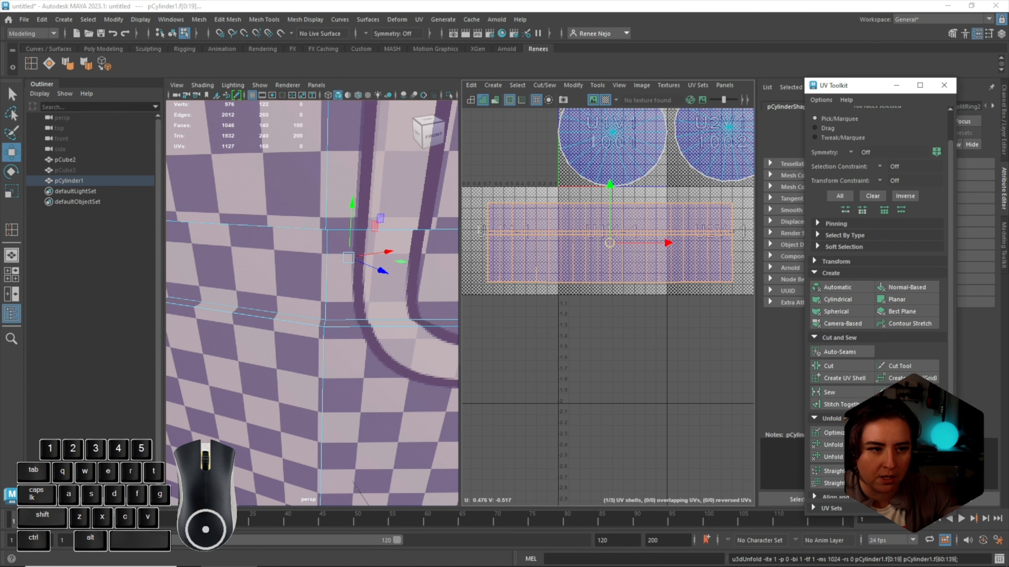
scroll(686, 309, up, 3)
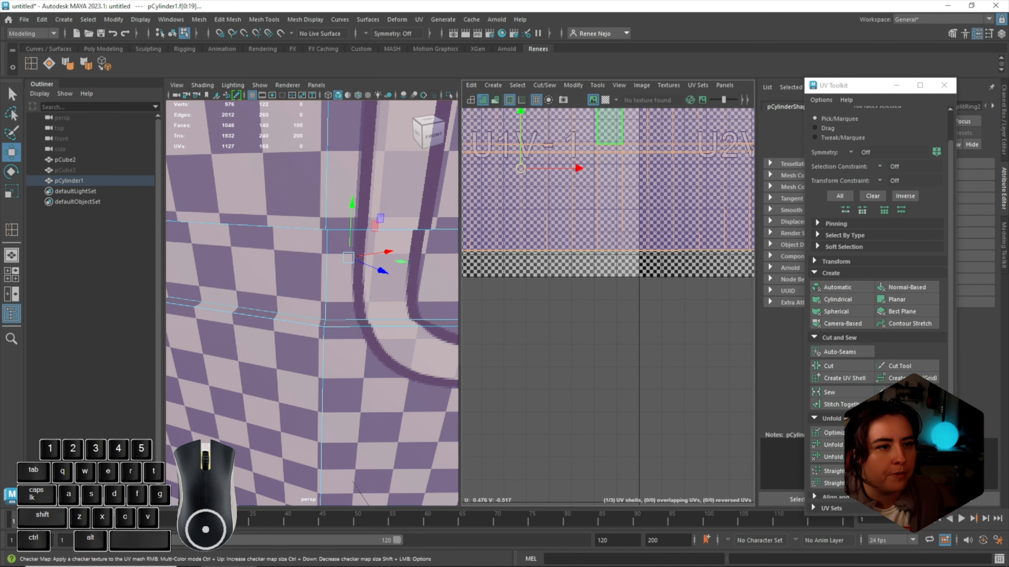
click(605, 100)
scroll(631, 178, down, 2)
alt+middle_drag(631, 179, 662, 243)
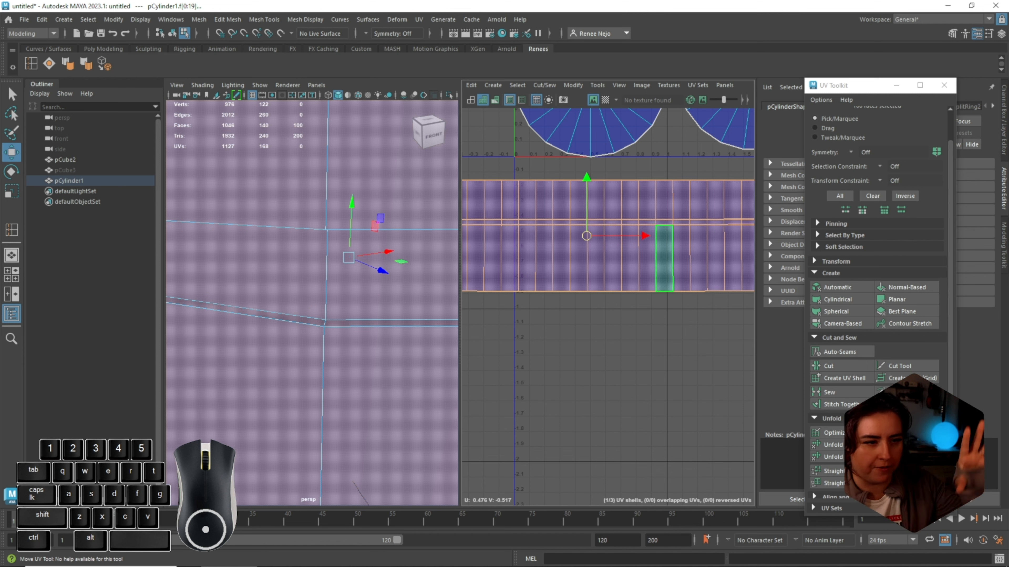
scroll(729, 258, down, 2)
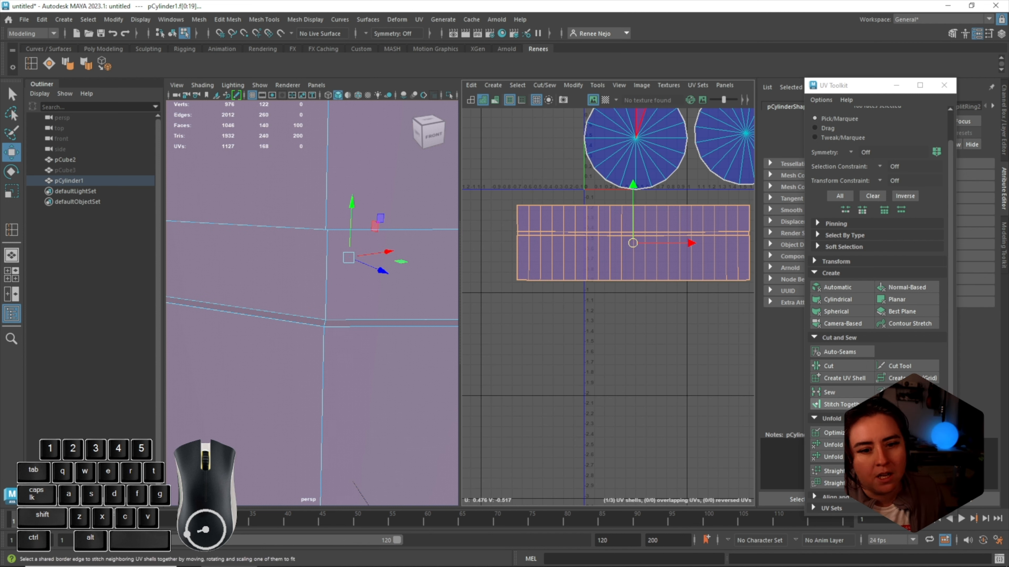
key(ctrl+z)
scroll(563, 235, up, 2)
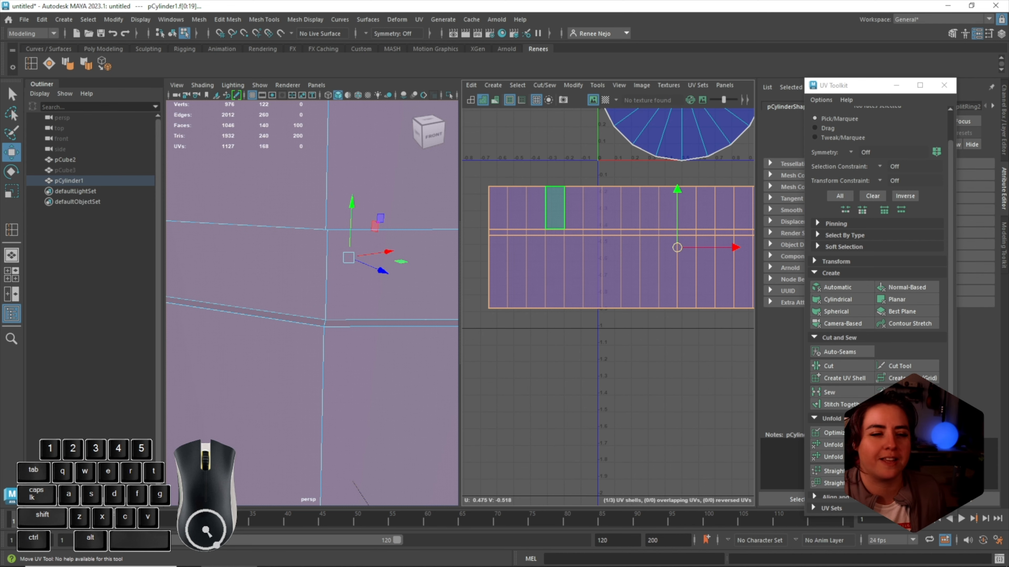
Return to object mode and select the cylinder together with the combined primitives object to show all their UV shells
scroll(585, 259, down, 3)
scroll(585, 259, down, 3)
alt+middle_drag(585, 259, 559, 254)
scroll(312, 303, down, 8)
alt+drag(341, 278, 278, 322)
right_drag(316, 269, 369, 252)
scroll(312, 303, down, 7)
alt+drag(317, 302, 254, 286)
scroll(312, 303, down, 6)
scroll(311, 303, up, 6)
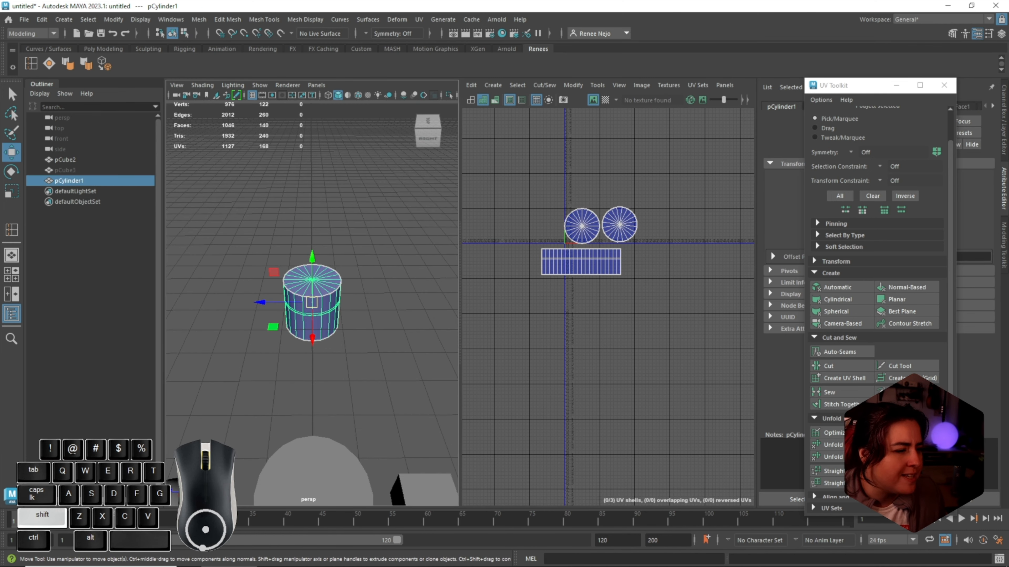
shift+click(312, 481)
scroll(312, 303, down, 4)
alt+drag(312, 341, 332, 328)
scroll(615, 183, up, 6)
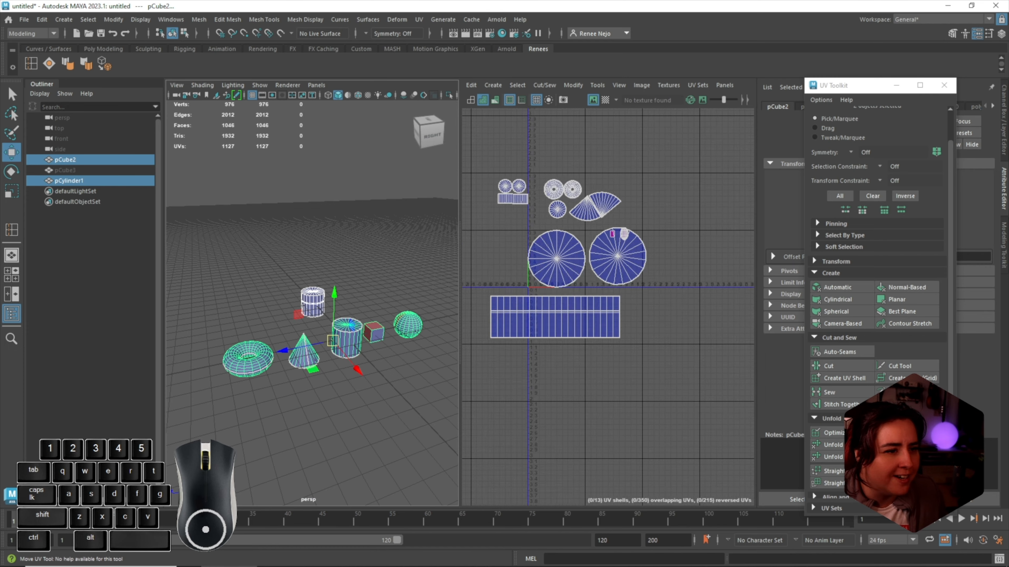
Select both large cap shells, scale them down and place them just below the smaller cylinder's shells in the UV layout
alt+middle_drag(615, 183, 691, 161)
right_drag(641, 296, 675, 324)
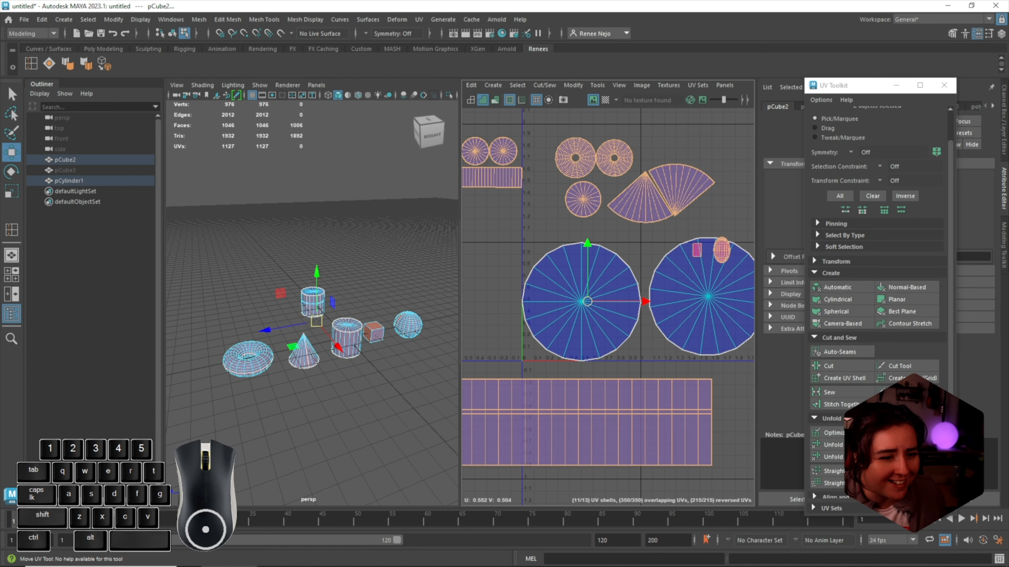
click(681, 296)
shift+click(608, 278)
drag(644, 299, 459, 273)
key(r)
alt+middle_drag(516, 274, 614, 286)
drag(557, 284, 584, 233)
key(w)
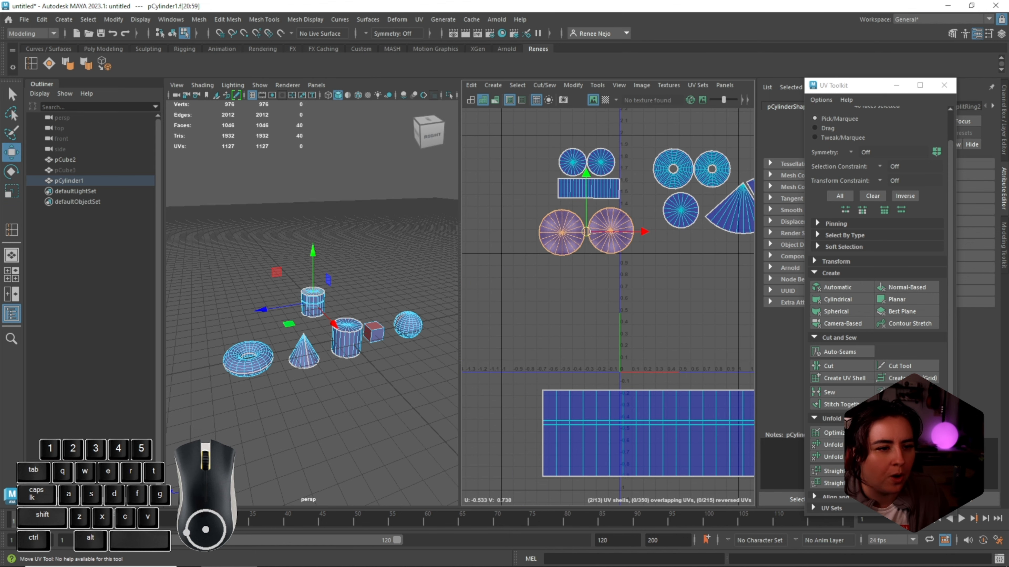
Scale down the cylinder's grooved side shell and place it just below the two large cap shells
click(602, 406)
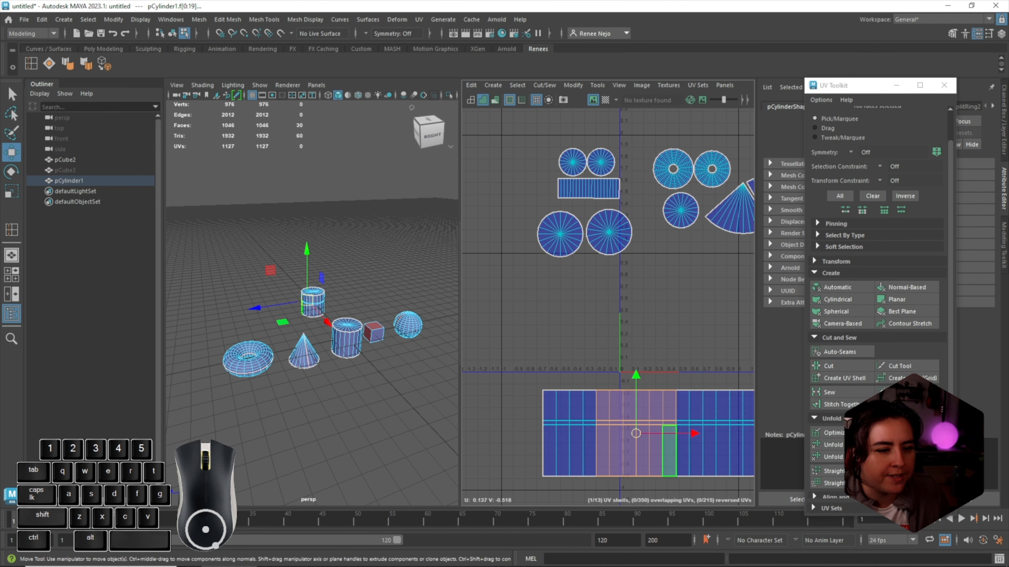
drag(676, 433, 593, 284)
key(r)
key(w)
scroll(594, 284, up, 3)
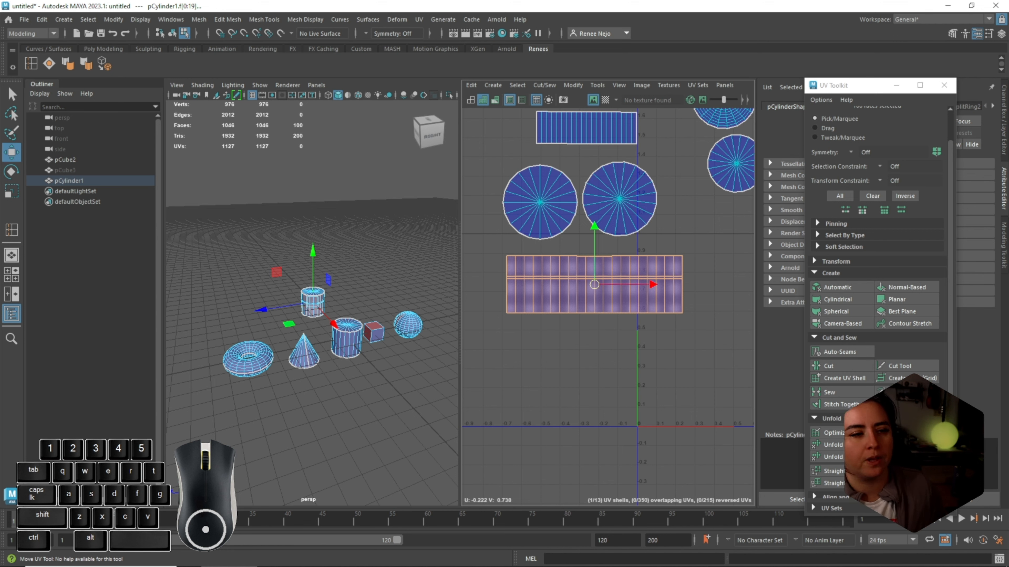
Select the grooved cylinder's side shell and both cap shells and scale them down together to suit the other shells
scroll(626, 259, down, 2)
alt+drag(312, 254, 333, 238)
scroll(625, 259, down, 2)
alt+middle_drag(625, 259, 562, 234)
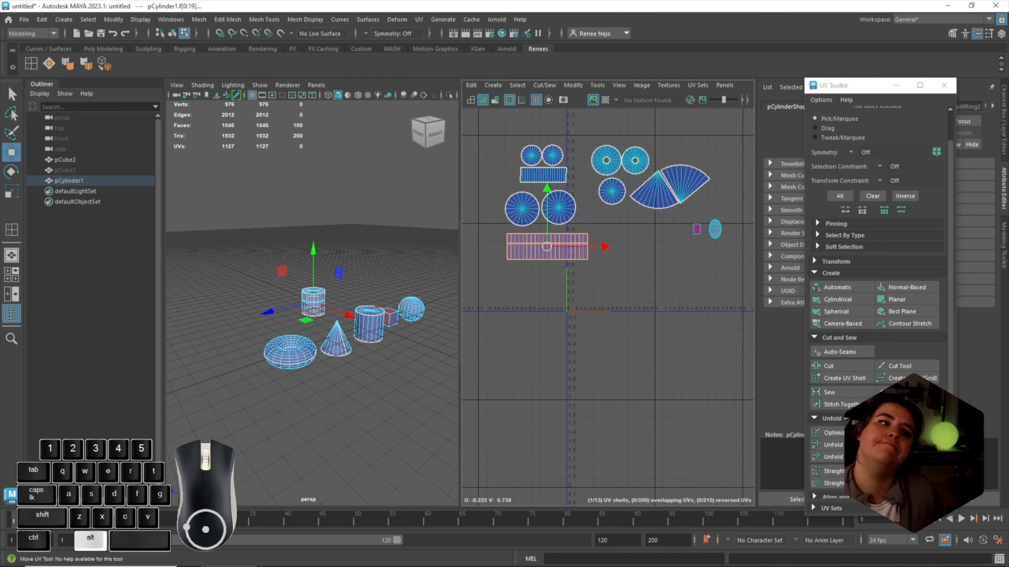
scroll(493, 211, up, 5)
drag(501, 171, 738, 328)
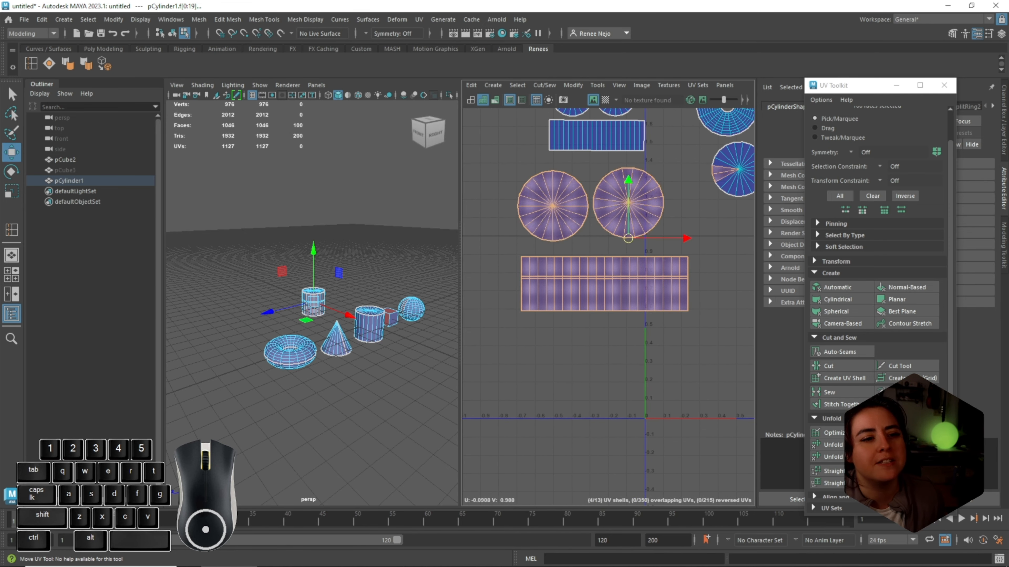
alt+middle_drag(625, 259, 629, 299)
drag(506, 211, 686, 368)
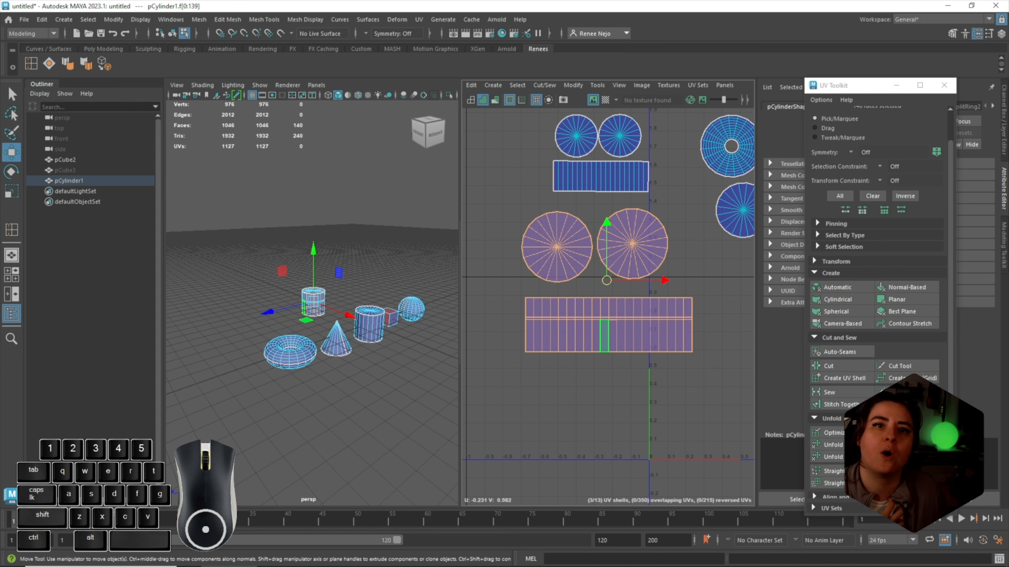
key(r)
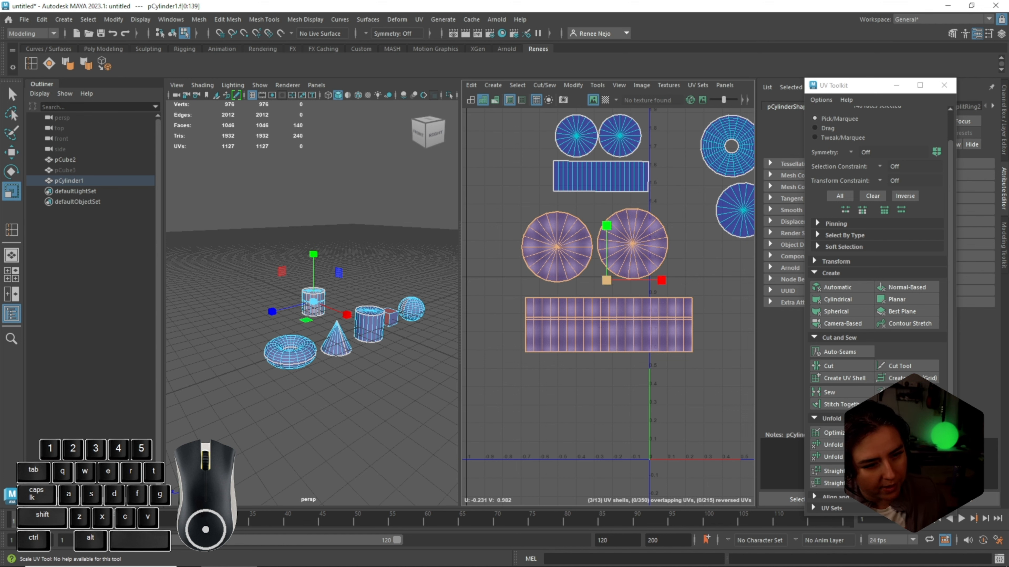
drag(607, 280, 585, 280)
Return to object mode and delete the grooved cylinder
alt+drag(326, 279, 378, 308)
scroll(379, 308, up, 3)
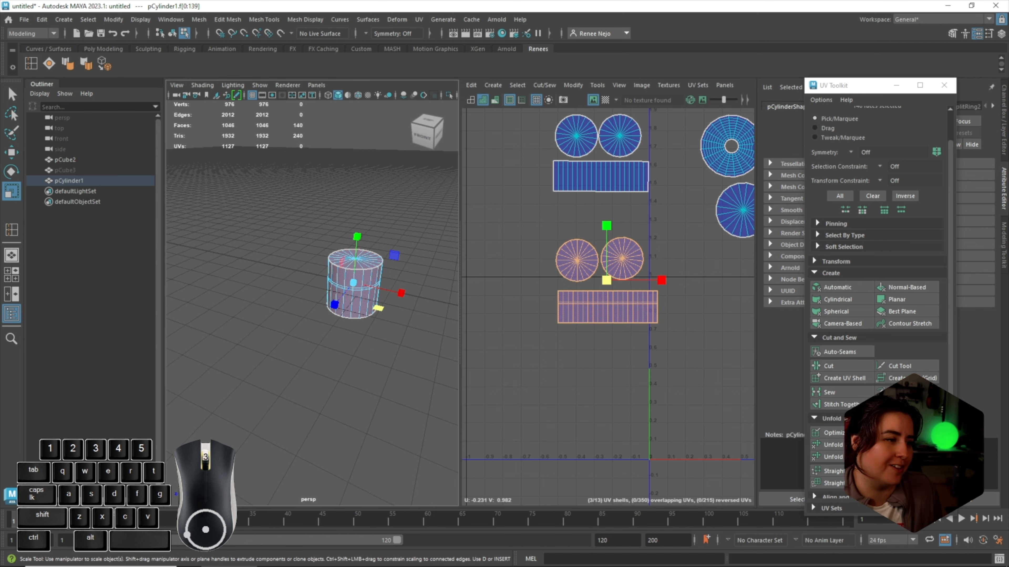
scroll(355, 279, up, 3)
right_drag(354, 265, 403, 252)
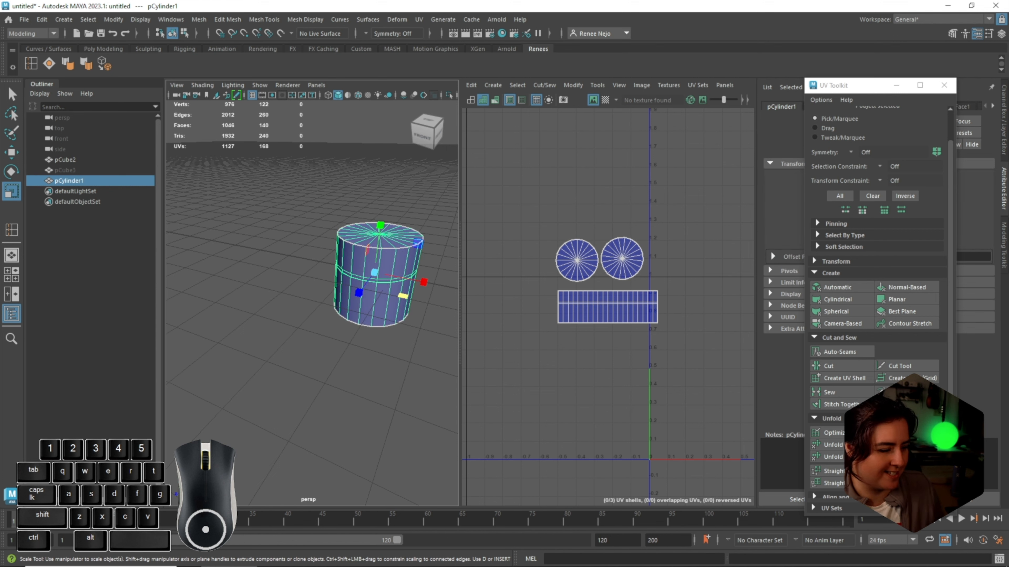
key(Delete)
scroll(607, 298, up, 5)
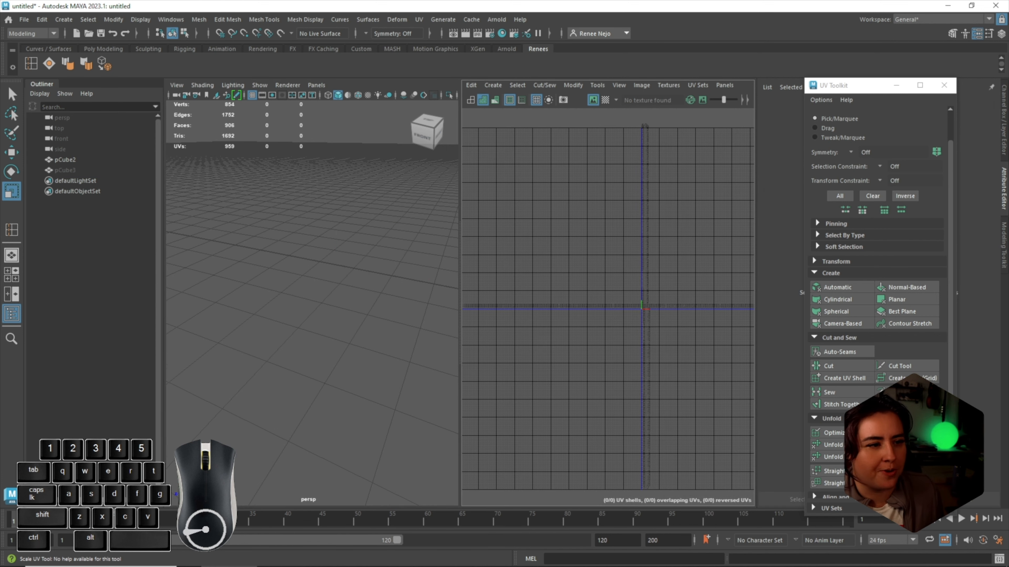
Select the combined primitives object to show its UV shells, with the cube and sphere close up in the scene
scroll(345, 310, down, 5)
click(354, 308)
scroll(718, 279, up, 6)
alt+middle_drag(719, 279, 528, 274)
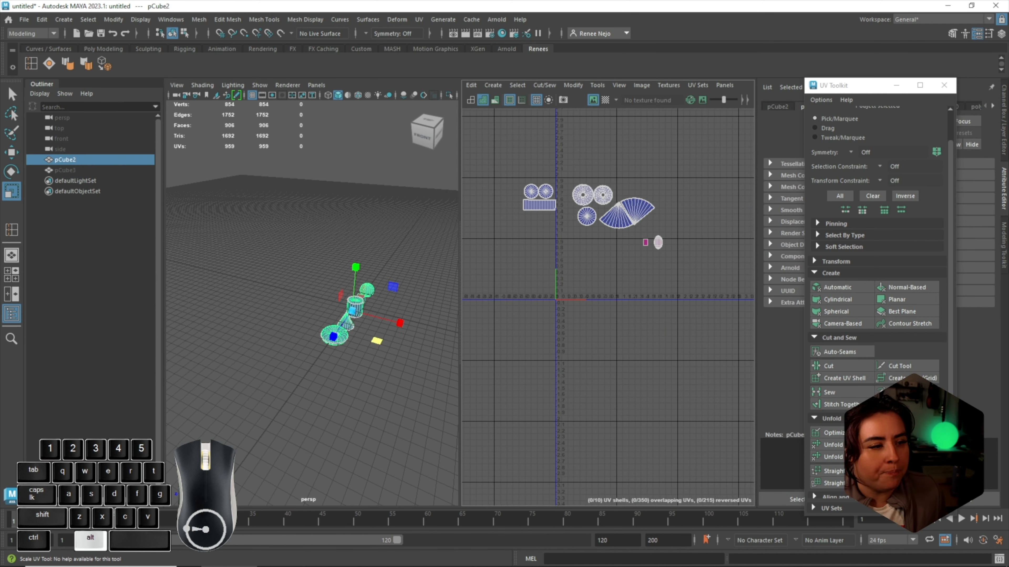
alt+middle_drag(607, 298, 583, 298)
alt+drag(358, 338, 286, 318)
alt+right_drag(286, 318, 381, 337)
alt+middle_drag(421, 349, 191, 296)
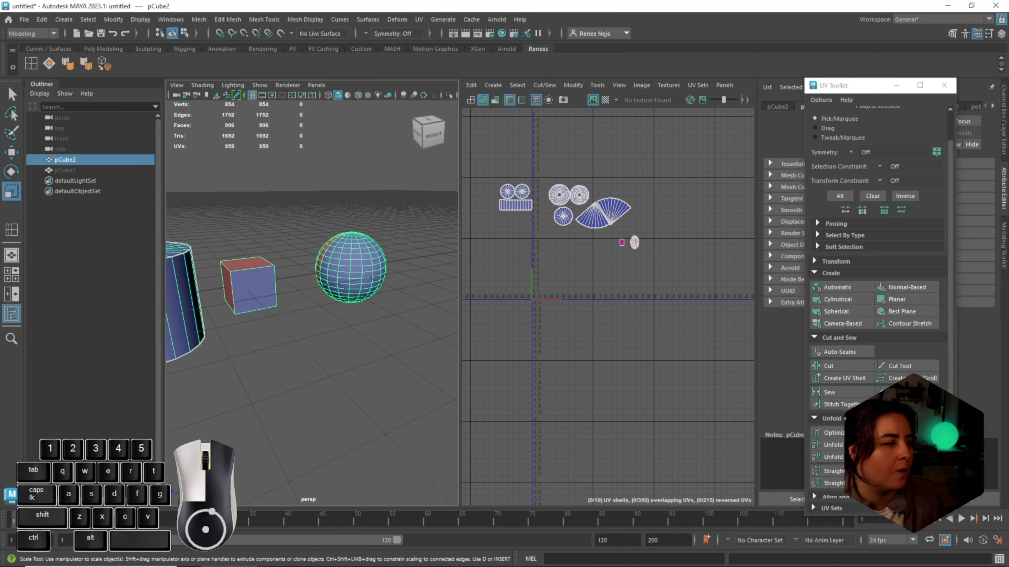
Move the cube's small shell away from the sphere's shell, select all the cube's faces and remap them with an Automatic projection
right_drag(533, 274, 578, 275)
drag(612, 232, 557, 271)
key(w)
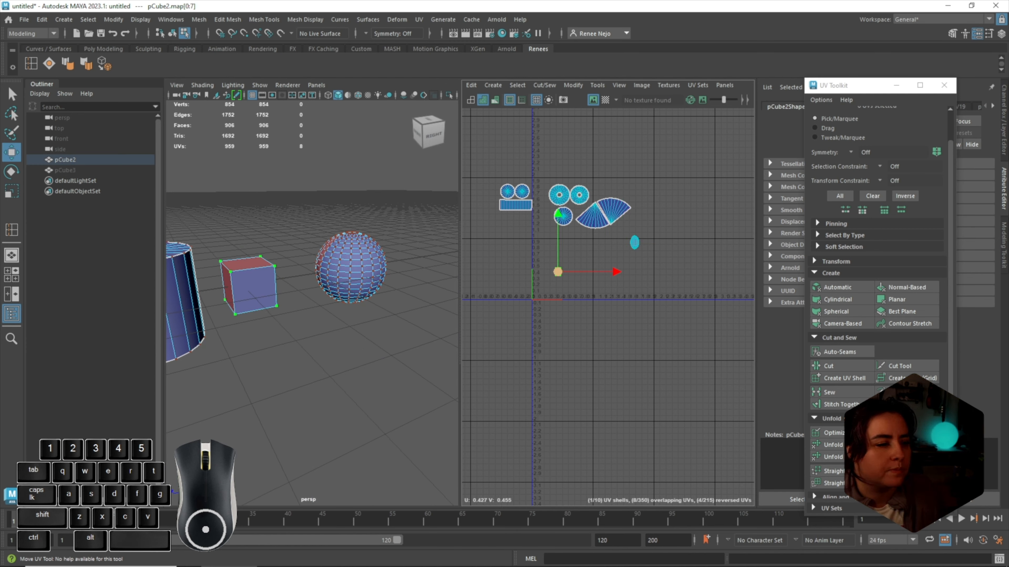
scroll(556, 278, up, 7)
right_drag(578, 233, 578, 262)
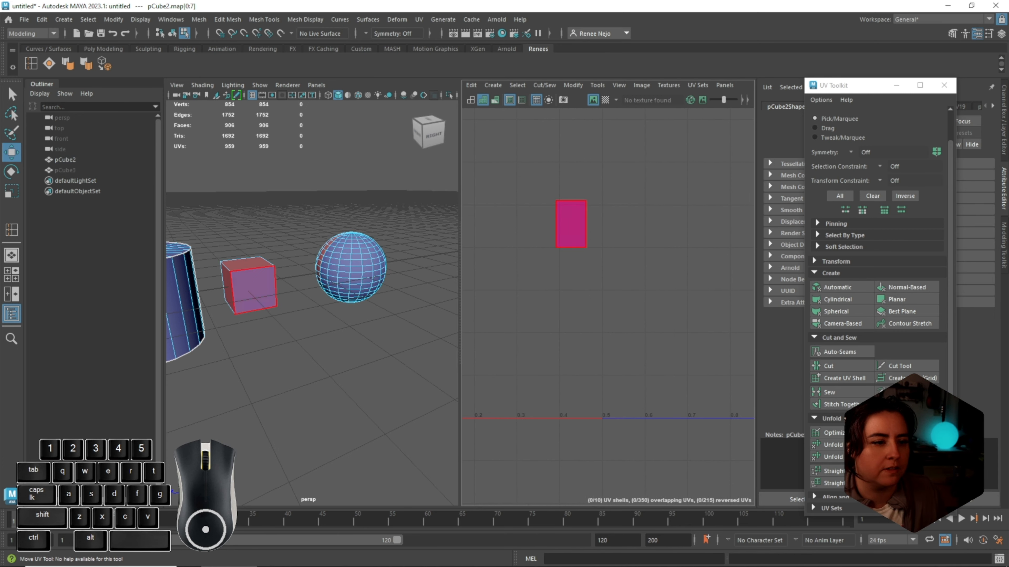
double_click(571, 229)
alt+drag(309, 278, 318, 314)
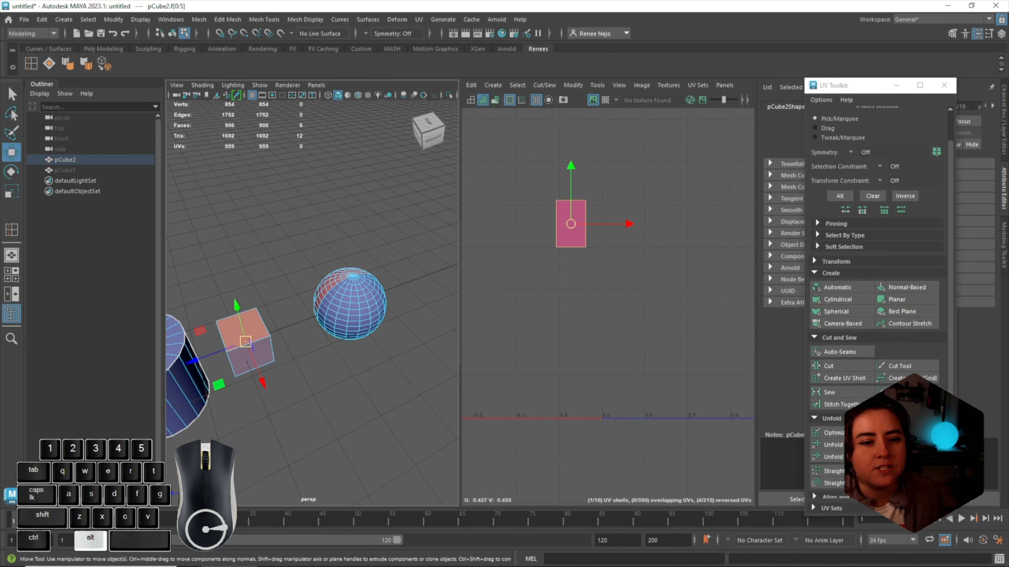
click(837, 287)
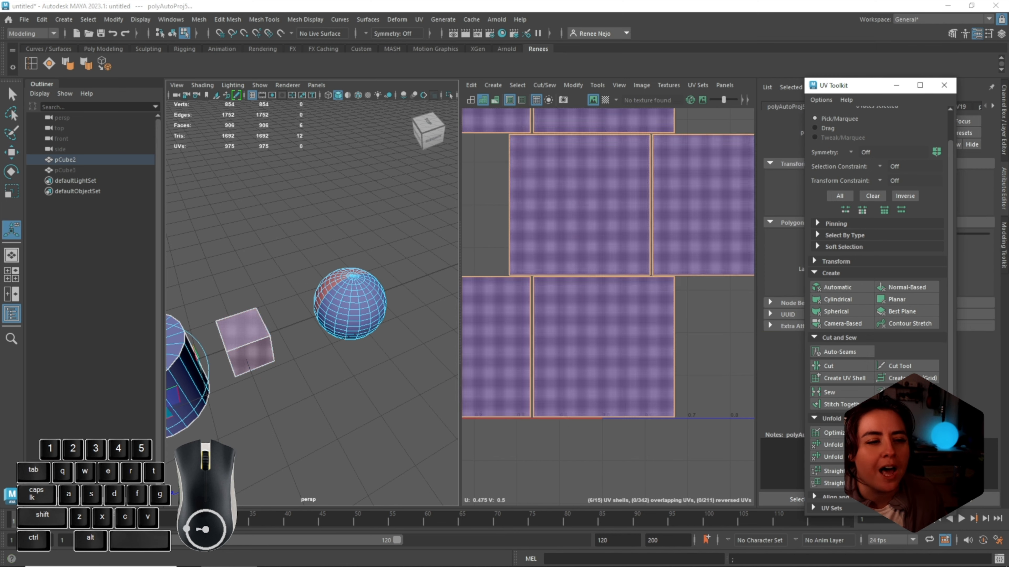
scroll(675, 252, down, 5)
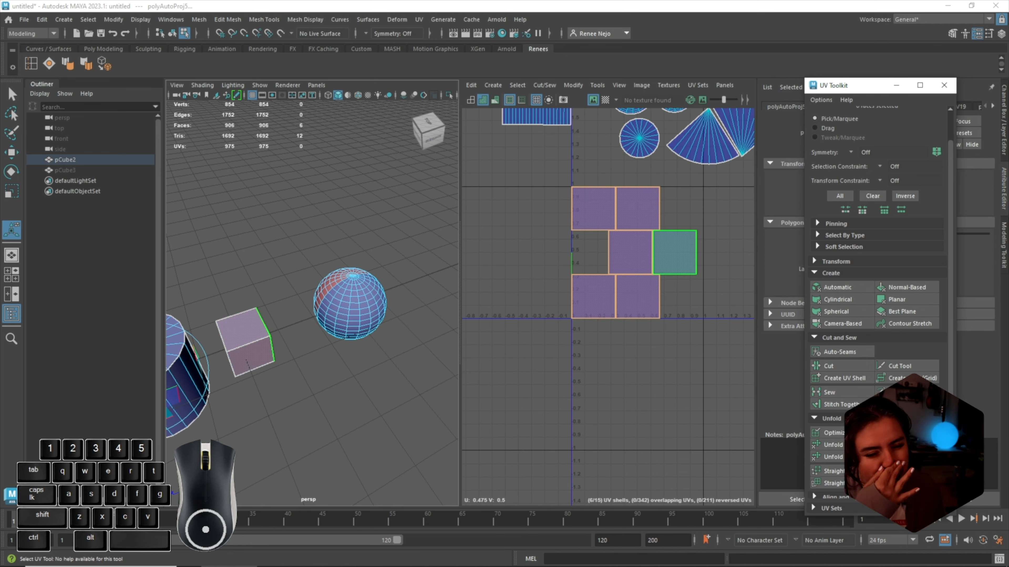
Switch to edge selection and pick four connecting edges on the cube
alt+drag(301, 302, 427, 298)
alt+drag(331, 293, 324, 248)
alt+middle_drag(324, 248, 286, 322)
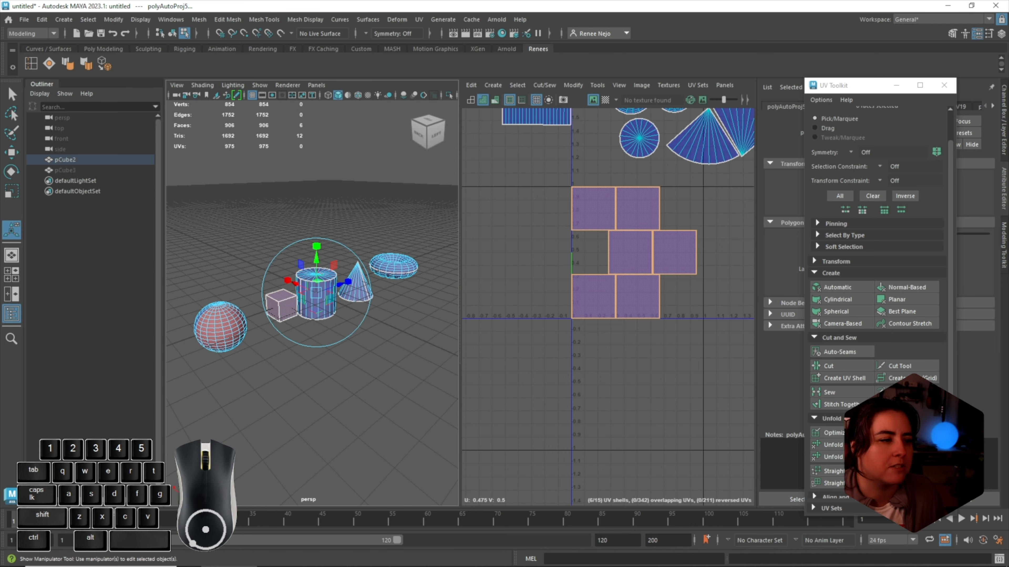
scroll(318, 286, up, 5)
right_drag(669, 230, 660, 203)
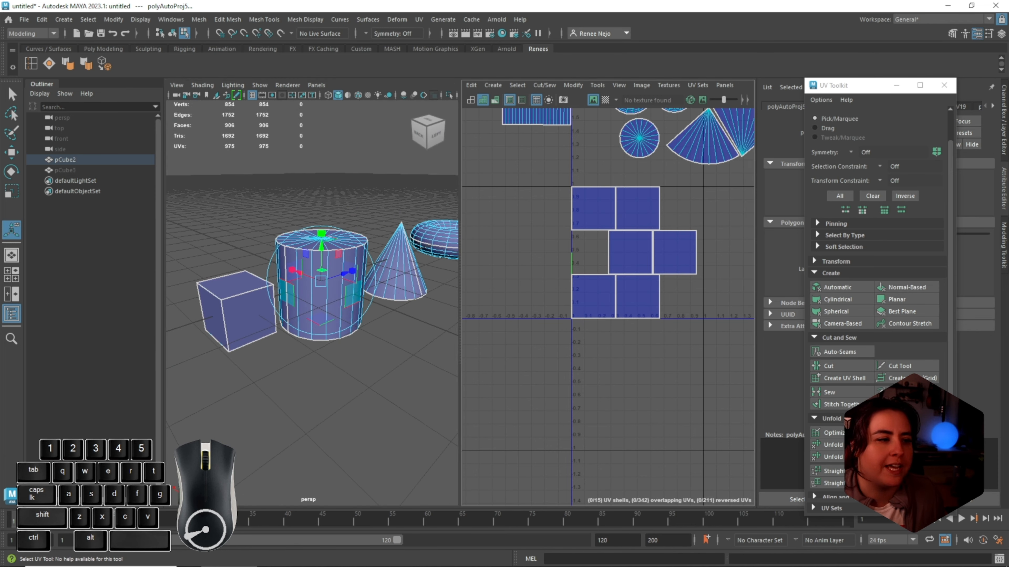
alt+drag(302, 302, 329, 302)
alt+middle_drag(302, 302, 347, 301)
click(253, 346)
alt+drag(253, 345, 195, 339)
alt+middle_drag(302, 317, 290, 315)
shift+click(339, 321)
shift+click(310, 301)
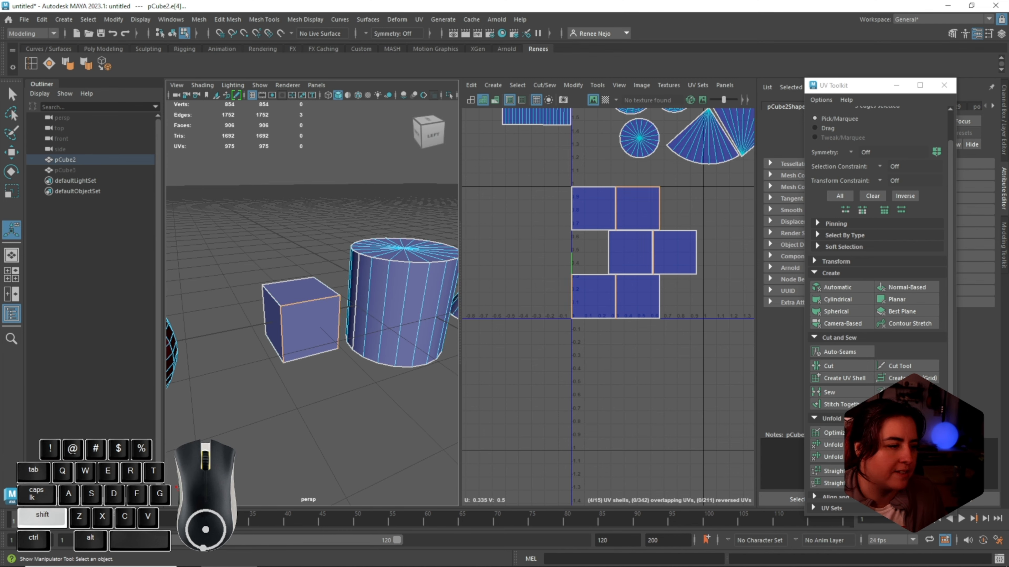
shift+click(310, 356)
Adjust the selection to five connecting cube edges and stitch the faces together into one cross-shaped shell
alt+drag(310, 356, 437, 338)
alt+scroll(312, 326, down, 5)
alt+drag(302, 325, 421, 359)
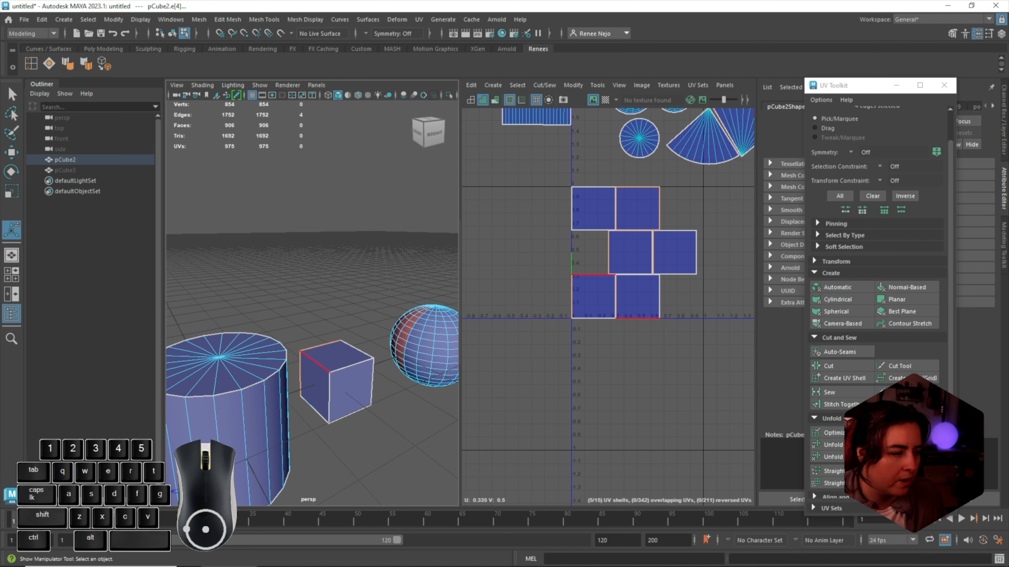
click(616, 296)
shift+click(300, 374)
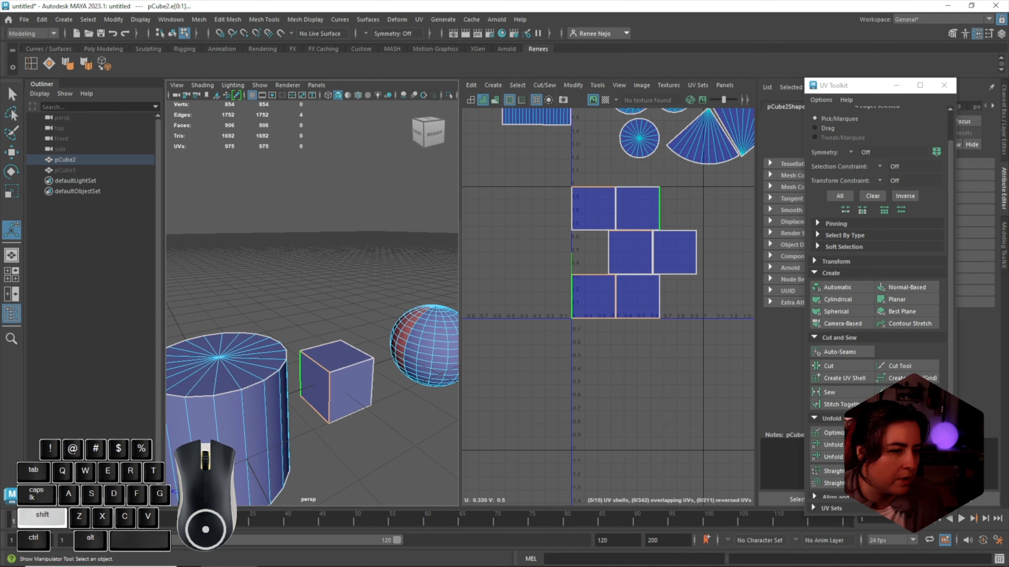
alt+drag(372, 382, 355, 334)
shift+click(358, 354)
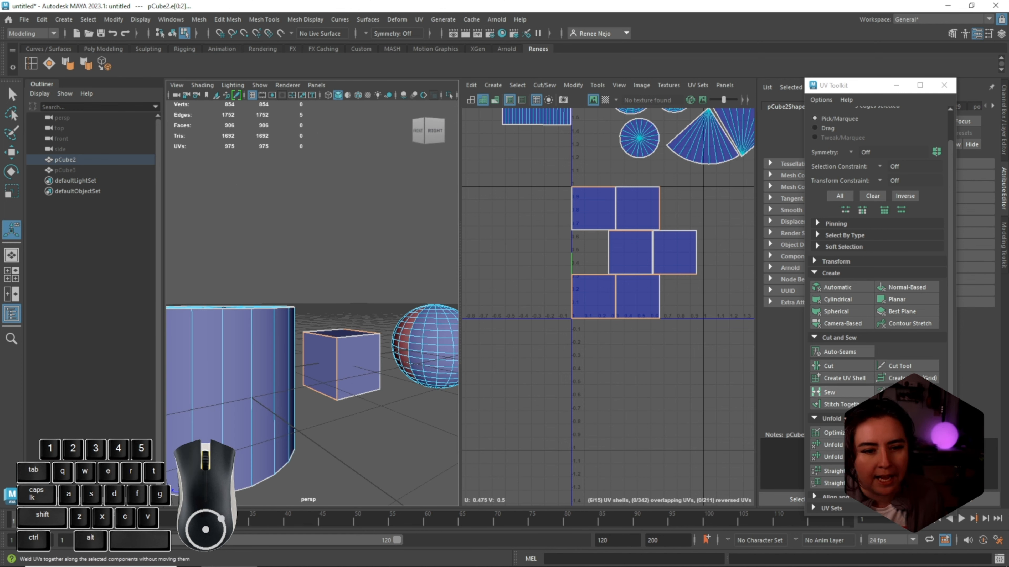
click(837, 404)
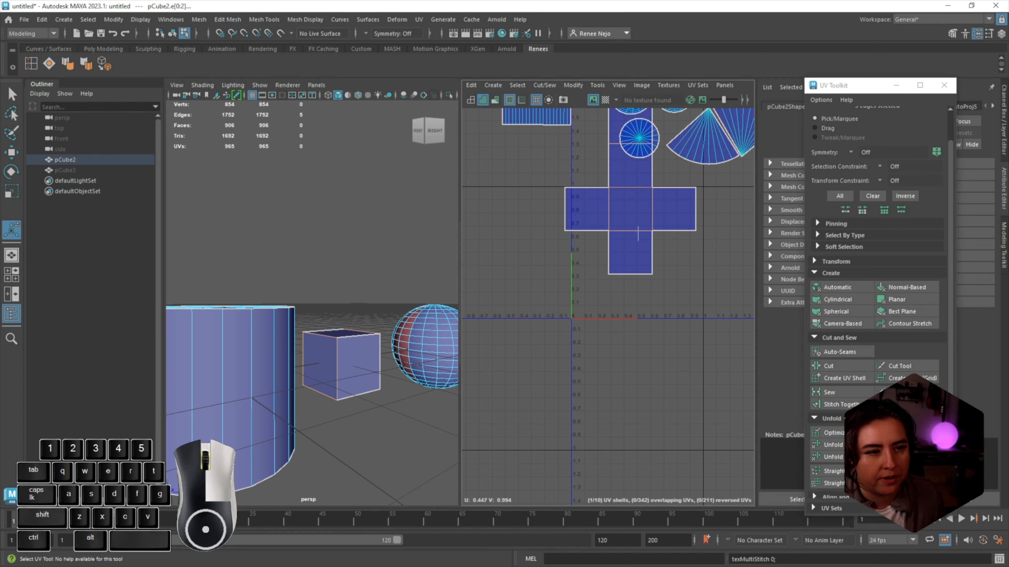
Rotate the cube's cross-shaped shell by about a quarter turn and move it below the other primitives' shells
right_drag(637, 226, 635, 256)
double_click(634, 254)
key(e)
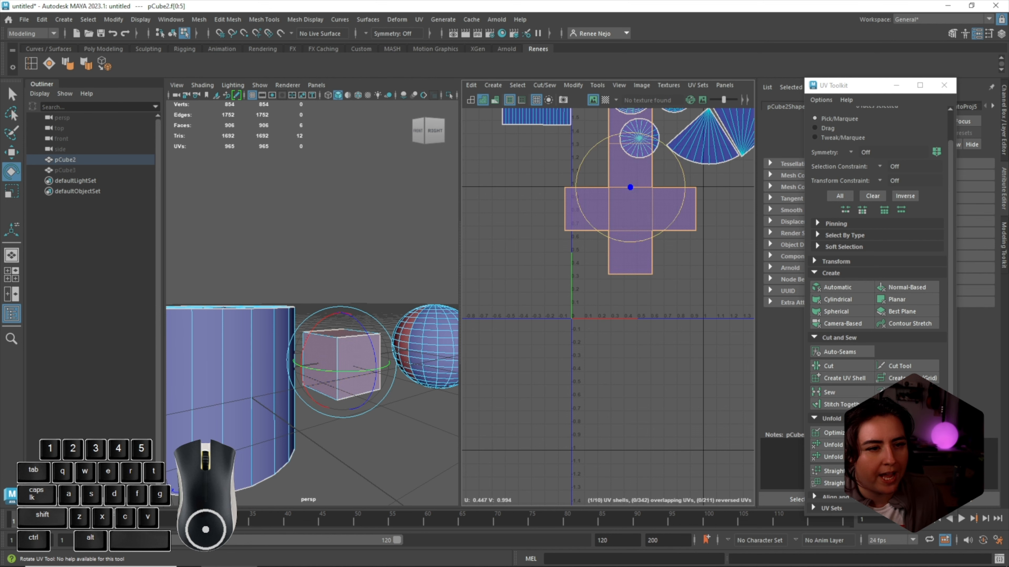
drag(682, 168, 650, 239)
alt+middle_drag(650, 239, 651, 266)
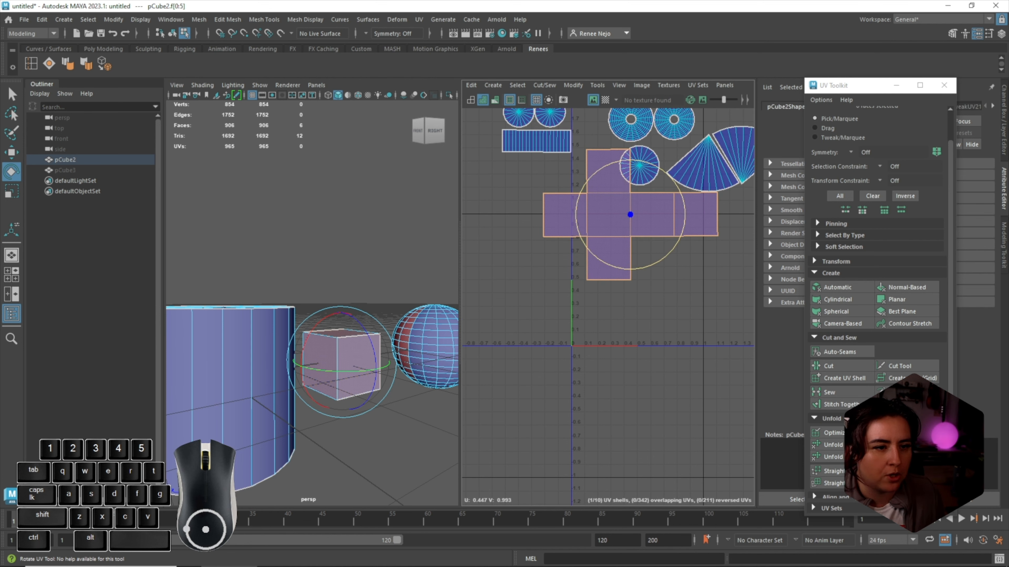
key(w)
drag(629, 215, 636, 281)
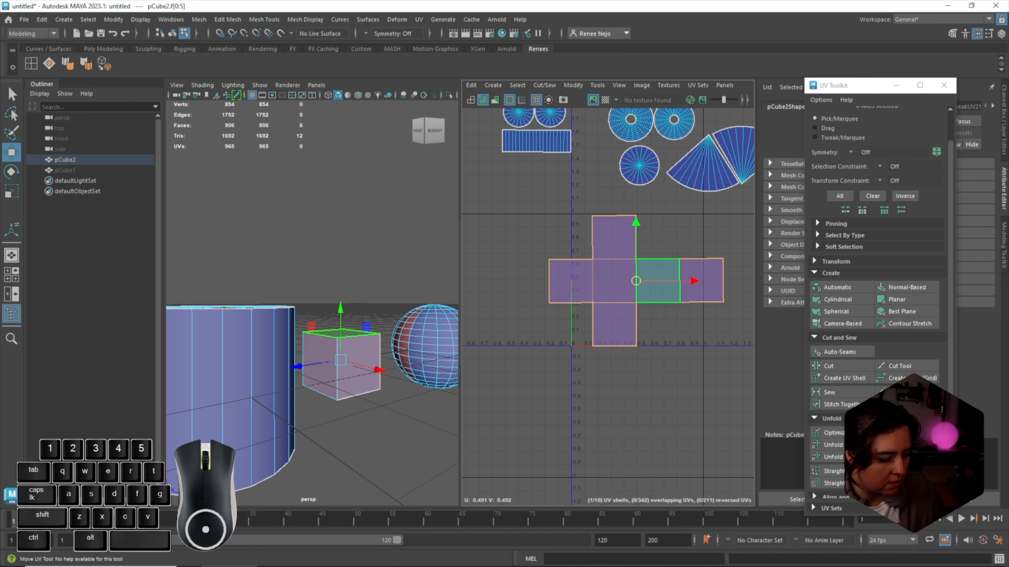
Undo the move and the rotation of the cube's cross-shaped shell
scroll(886, 388, down, 1)
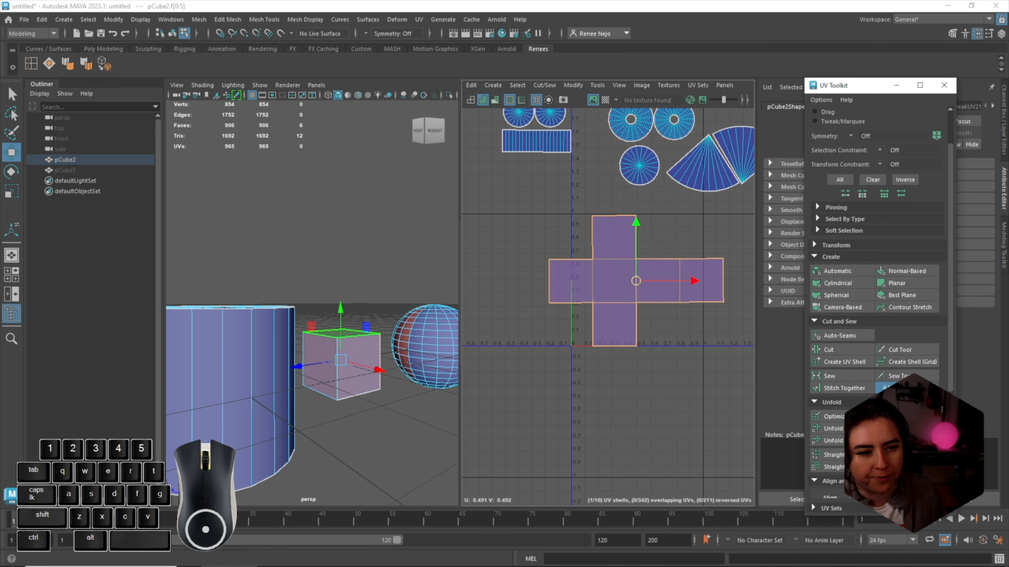
scroll(873, 278, down, 8)
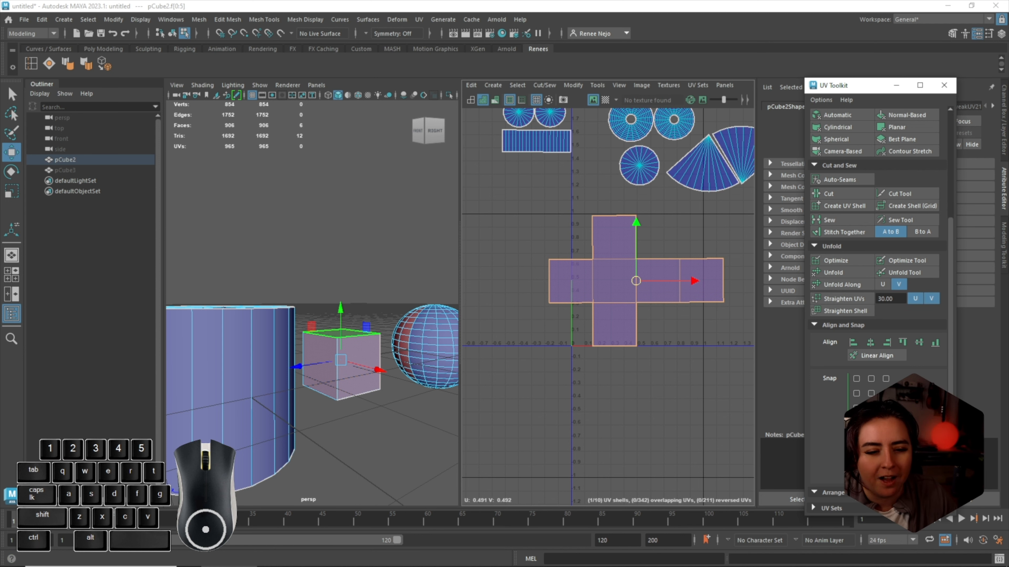
scroll(701, 345, down, 3)
scroll(650, 294, up, 9)
key(ctrl+z)
scroll(667, 351, down, 4)
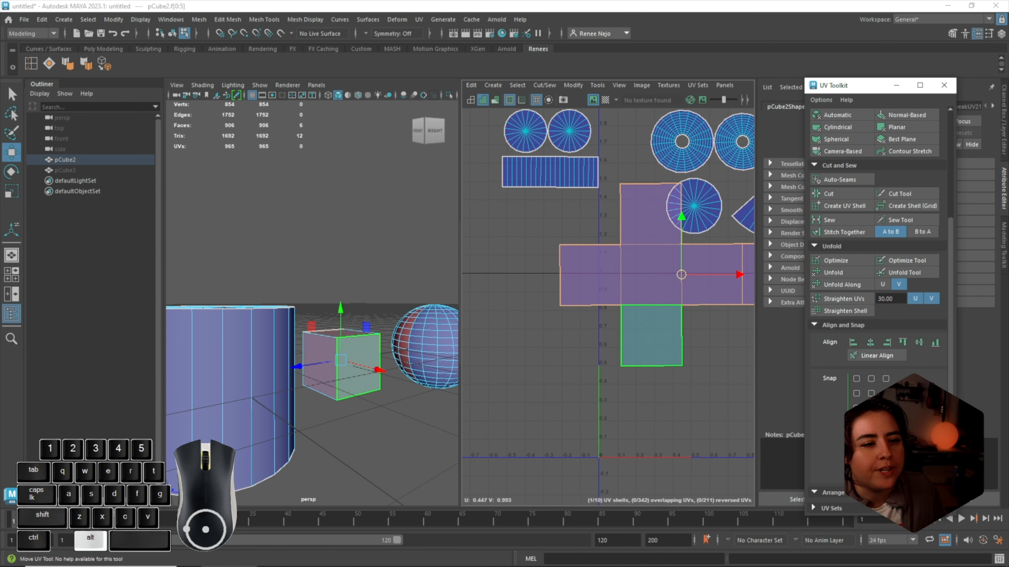
alt+middle_drag(657, 263, 647, 276)
key(ctrl+z)
Rotate the cube's cross-shaped shell by about a quarter turn, scale it down and place it below the other shells
right_click(646, 276)
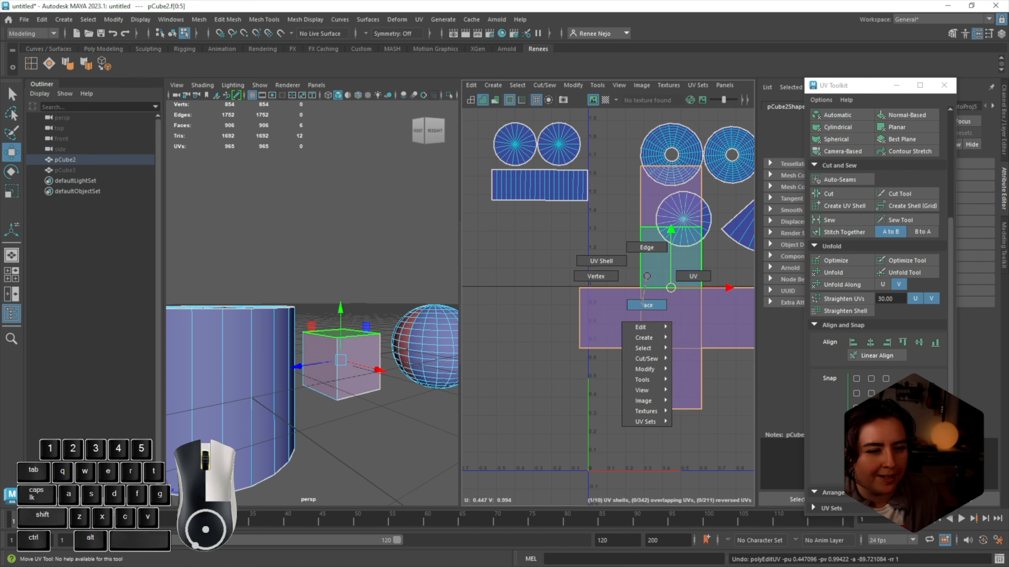
right_drag(647, 276, 644, 305)
key(e)
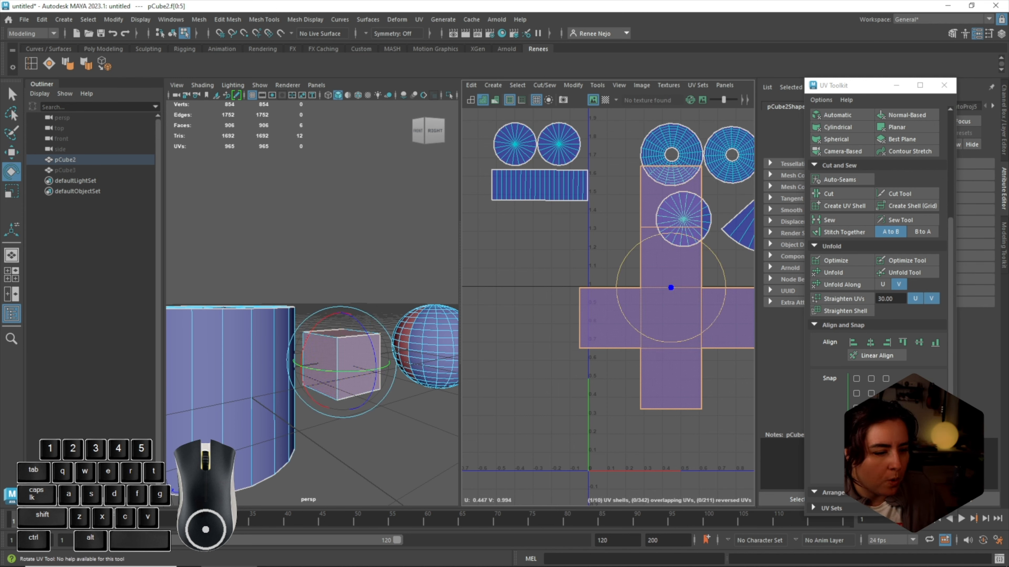
drag(724, 279, 680, 340)
key(r)
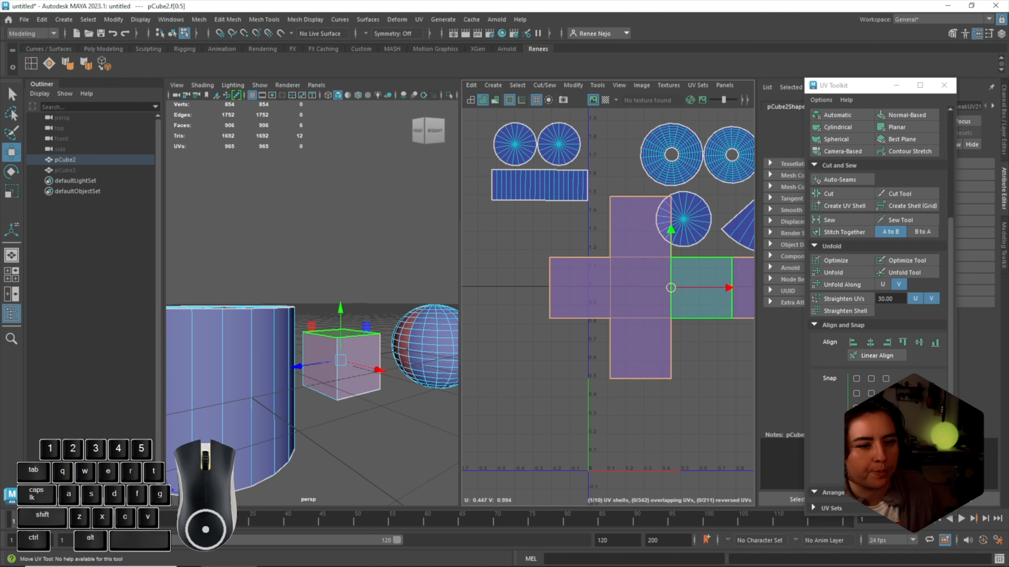
drag(671, 287, 649, 324)
key(w)
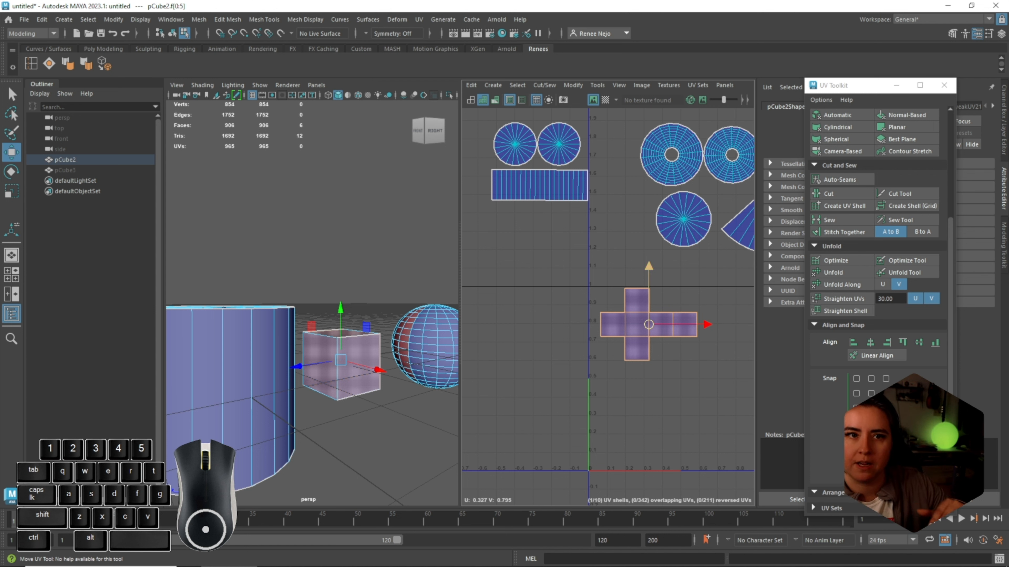
Tilt the cube's cross-shaped shell slightly and try to orient it to its edges with its faces selected
key(e)
drag(703, 324, 702, 317)
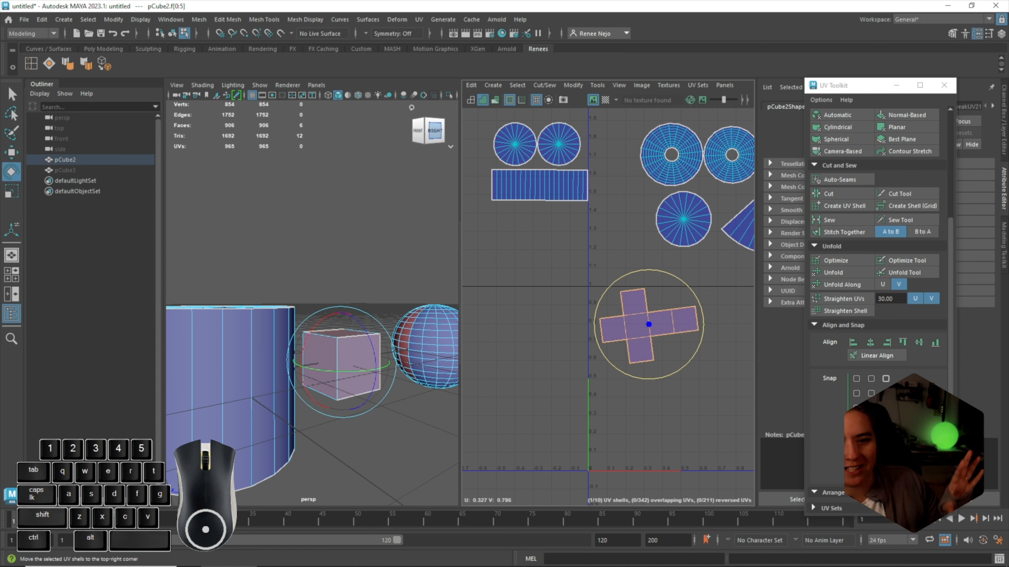
click(839, 325)
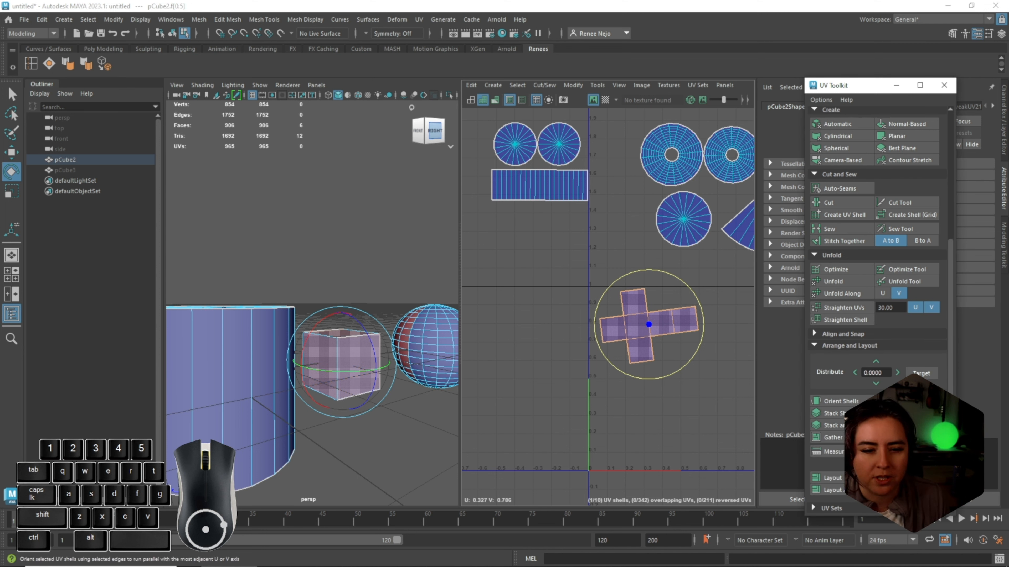
click(905, 401)
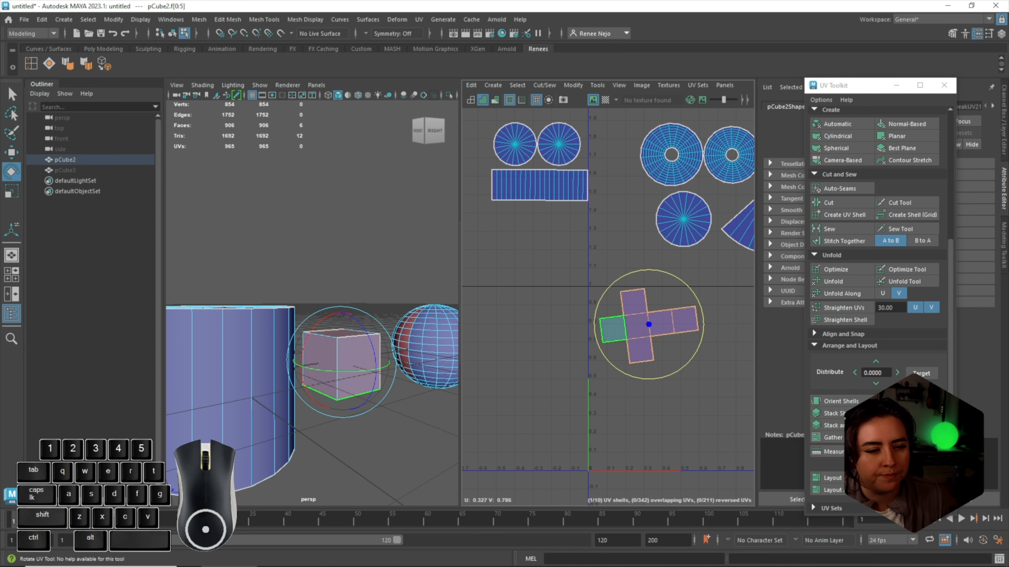
click(905, 400)
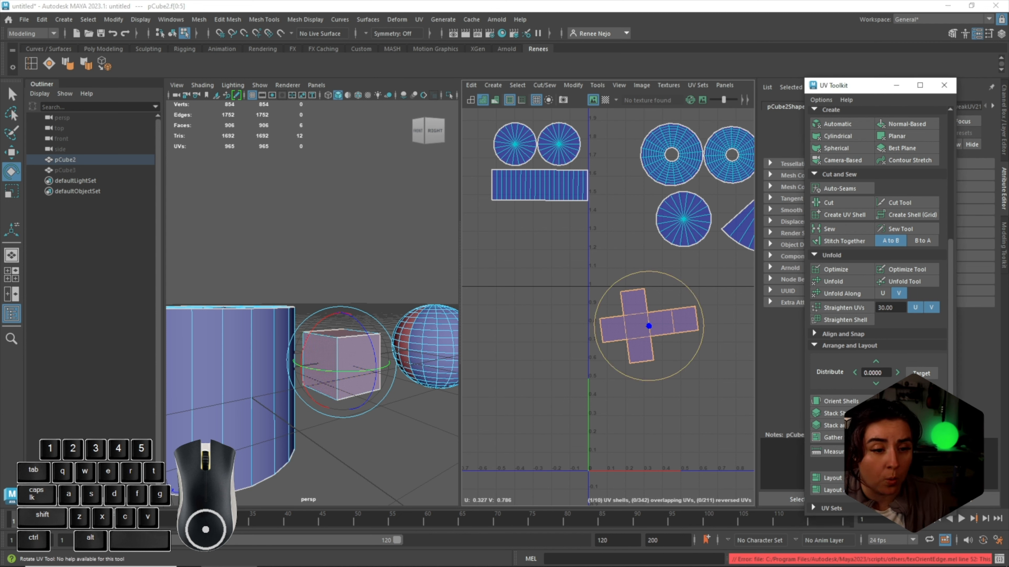
mouse_move(702, 314)
mouse_down()
mouse_move(702, 336)
mouse_move(703, 322)
mouse_up()
click(906, 401)
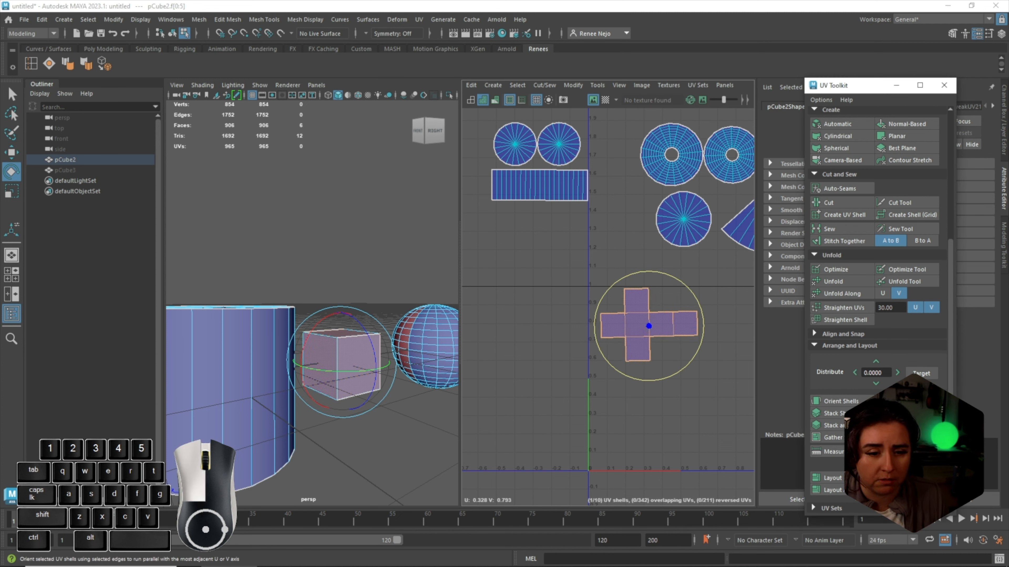
Reselect the cube's whole cross-shaped shell and straighten it to the UV axes
right_drag(641, 325, 642, 352)
double_click(640, 325)
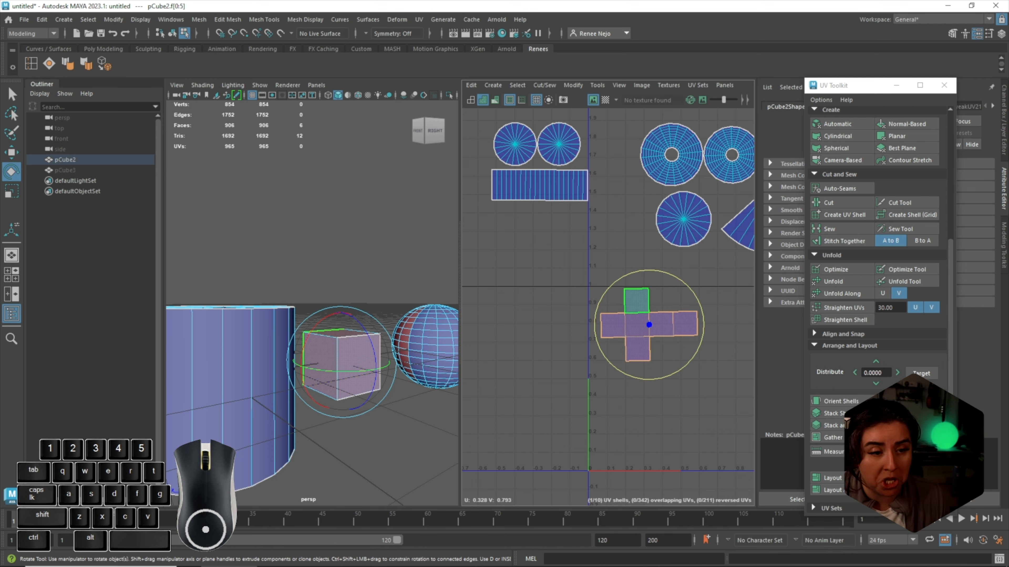
right_drag(641, 313, 637, 289)
drag(583, 271, 657, 332)
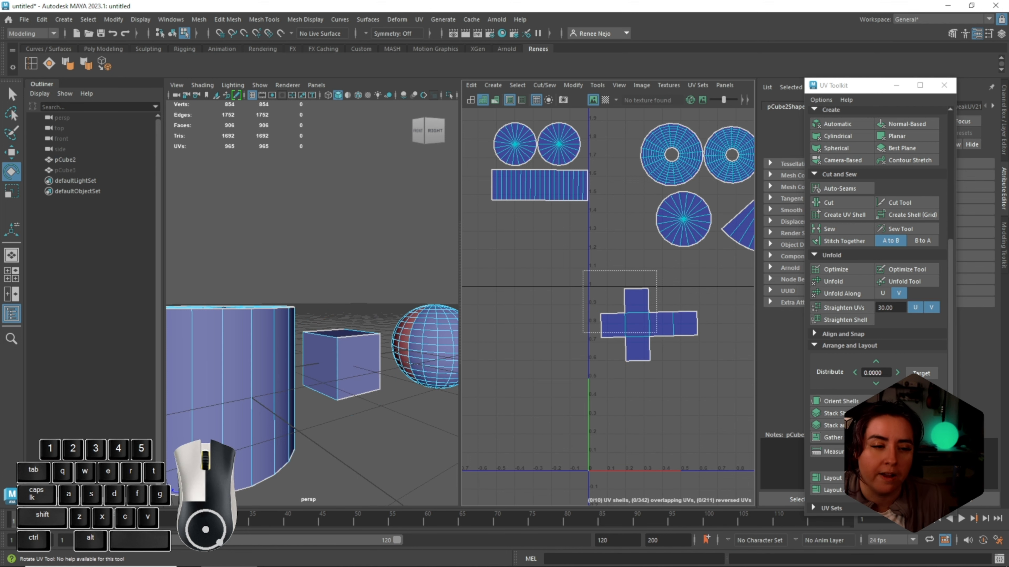
drag(582, 271, 584, 272)
right_drag(678, 331, 678, 362)
mouse_move(602, 275)
mouse_down()
mouse_move(680, 369)
mouse_move(600, 274)
mouse_up()
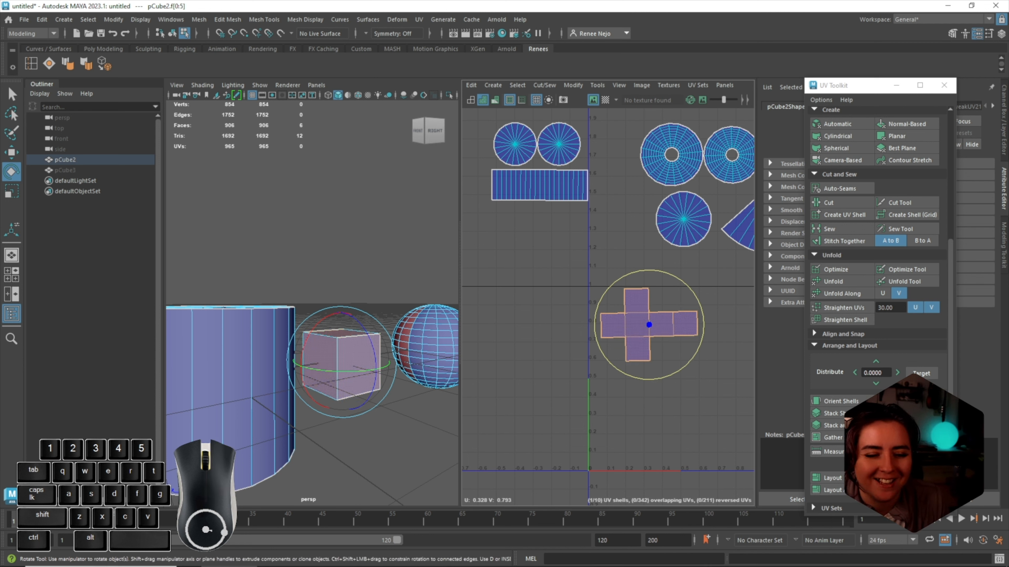
key(f)
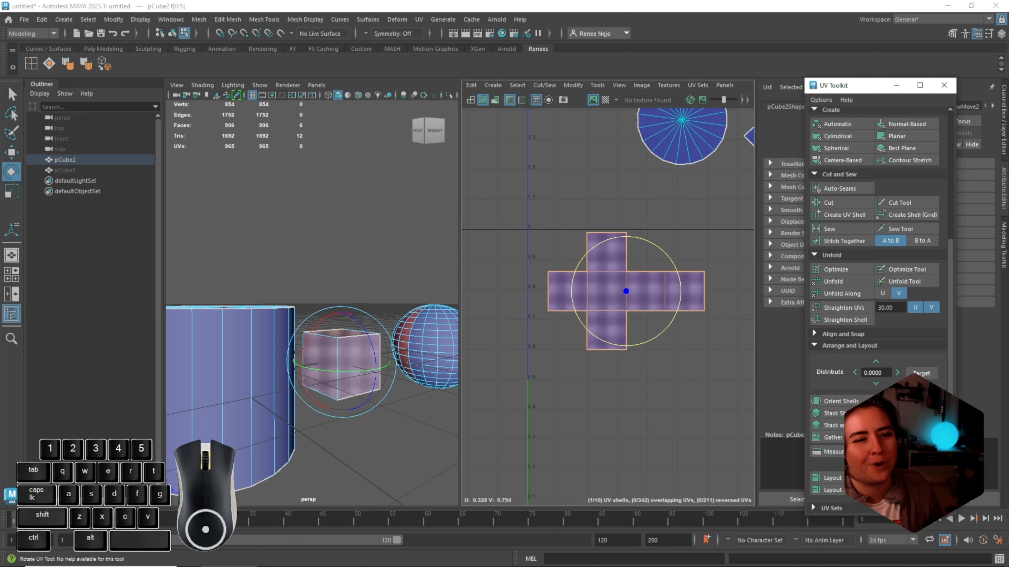
Tilt the cube's cross-shaped shell, then select all its edges and orient the shell to them so it runs parallel to the UV axes
drag(660, 251, 647, 242)
right_drag(648, 242, 627, 228)
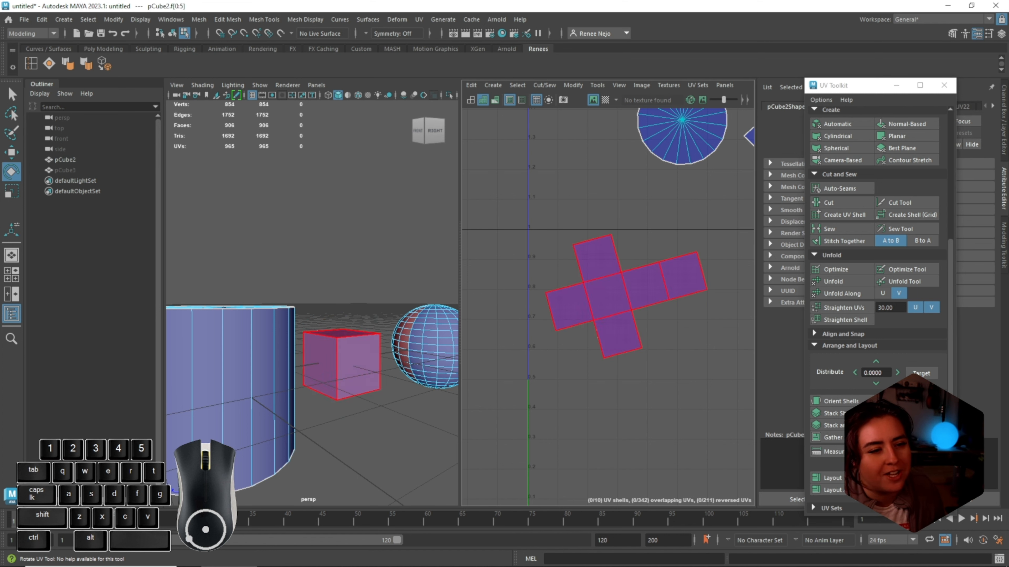
drag(500, 204, 754, 436)
click(902, 400)
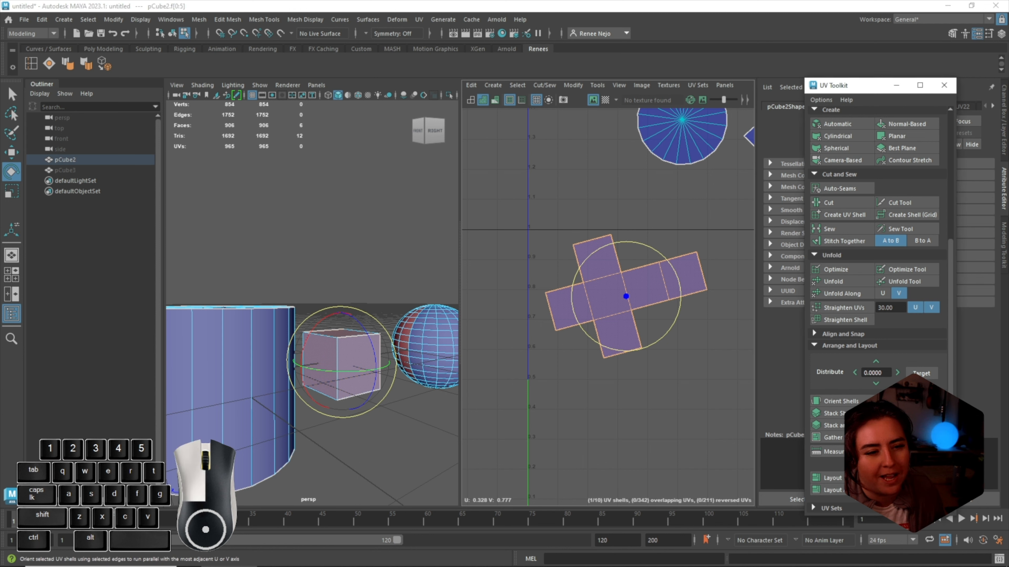
right_drag(614, 340, 608, 312)
drag(540, 216, 734, 394)
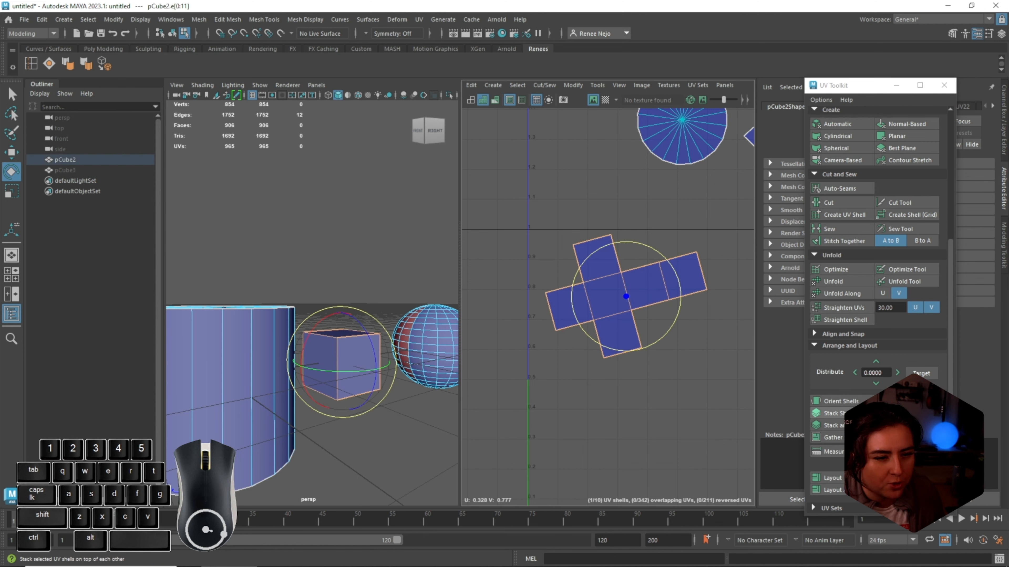
click(900, 401)
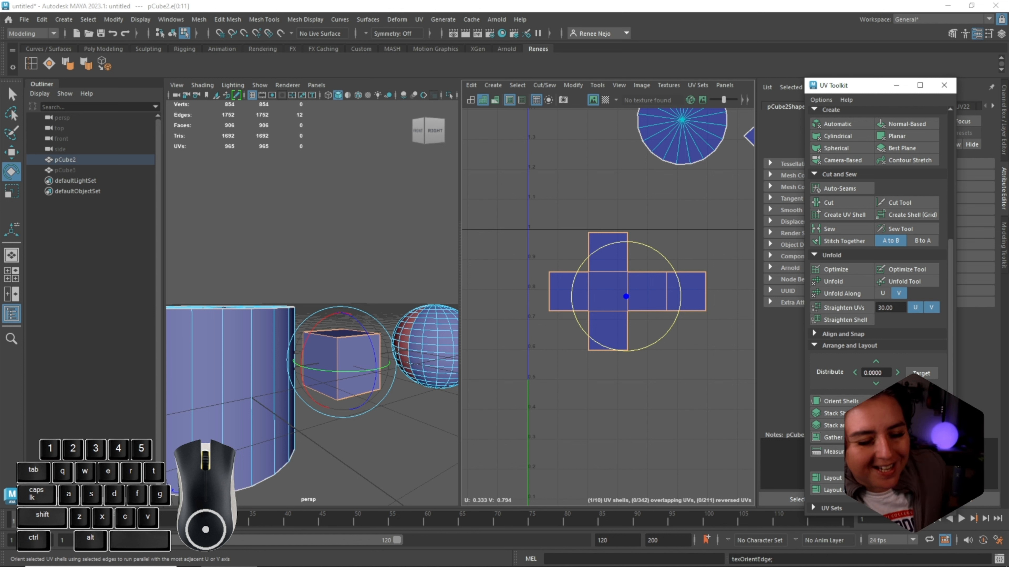
Move the cube's cross-shaped shell directly below the cylinder's rectangular side shell
scroll(589, 370, down, 6)
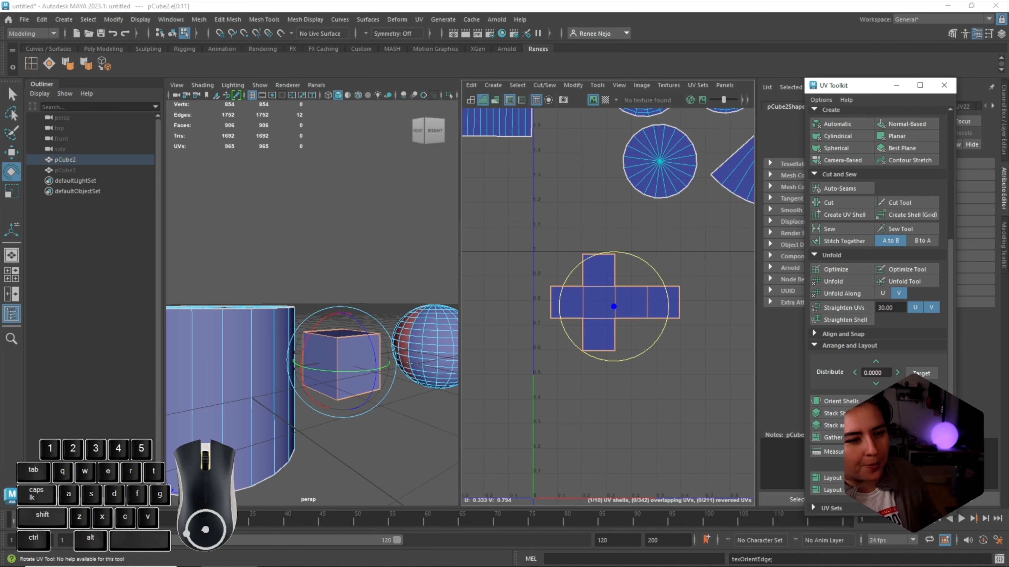
key(w)
drag(601, 345, 537, 302)
alt+drag(298, 338, 405, 359)
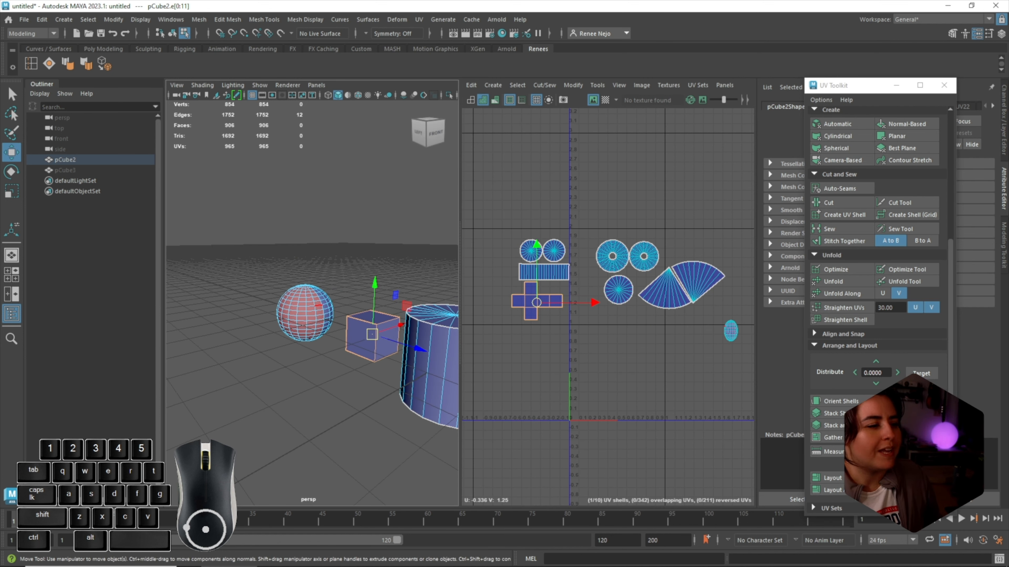
Return the combined primitives to object mode and display the checker map on them
click(725, 326)
scroll(311, 302, up, 3)
right_drag(294, 273, 345, 252)
alt+drag(345, 252, 409, 272)
alt+drag(294, 302, 357, 306)
alt+middle_drag(293, 310, 413, 292)
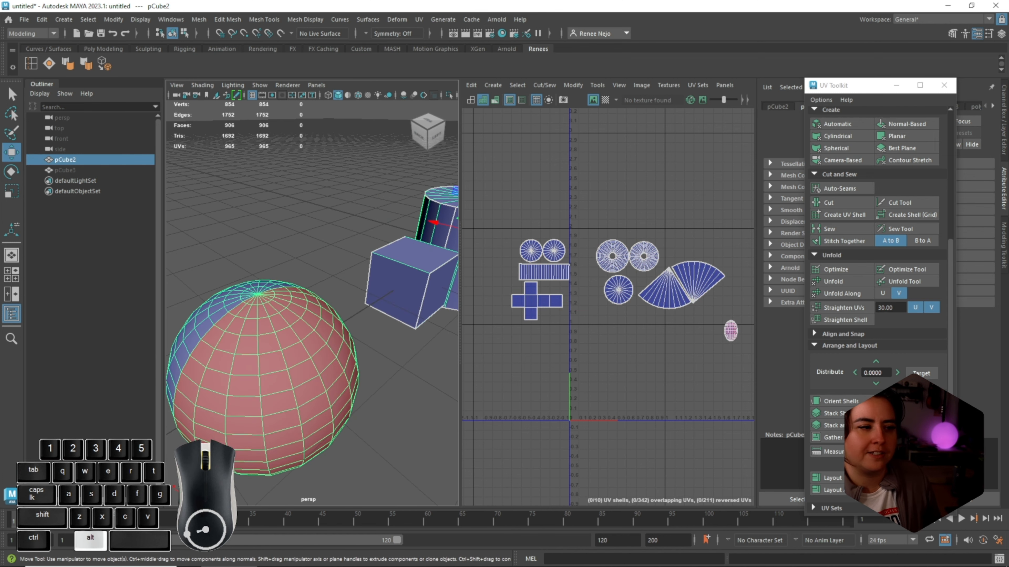
alt+right_drag(397, 293, 310, 294)
alt+drag(302, 298, 413, 281)
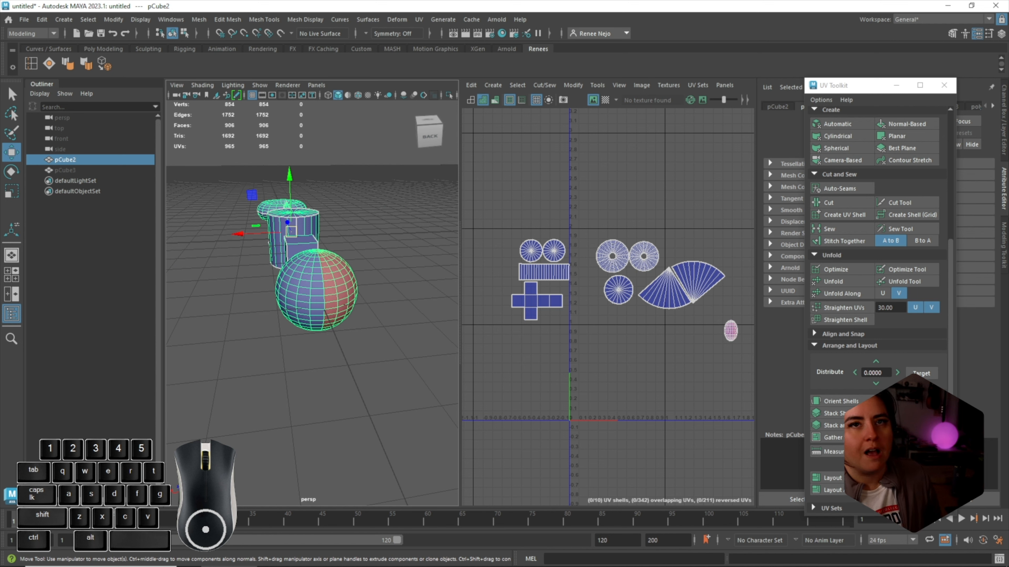
scroll(314, 286, up, 7)
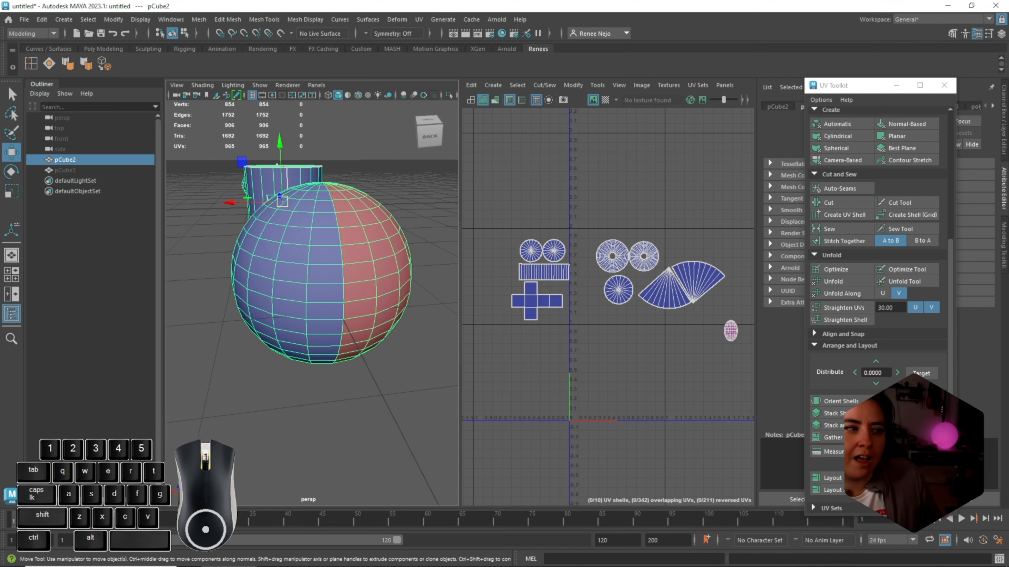
alt+drag(294, 278, 389, 288)
alt+right_drag(389, 288, 294, 289)
alt+middle_drag(294, 289, 405, 306)
scroll(358, 306, up, 5)
click(605, 100)
Examine the checker pattern for size and distortion on the torus, cone, cylinder, cube and sphere, and in the UV tile
scroll(349, 286, down, 4)
alt+drag(349, 286, 377, 287)
scroll(377, 287, up, 5)
alt+middle_drag(377, 287, 323, 289)
alt+drag(323, 289, 234, 294)
scroll(312, 298, down, 5)
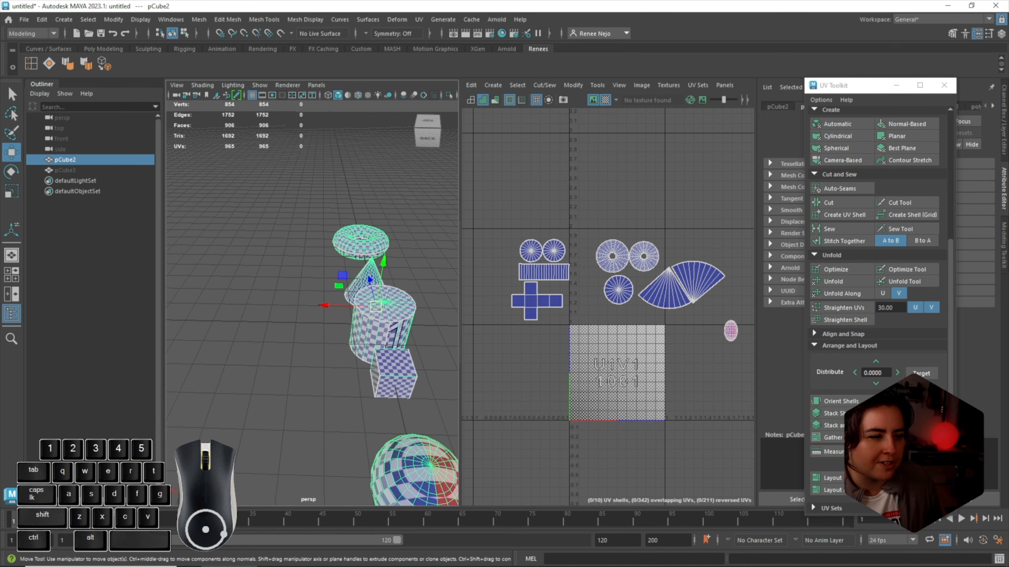
alt+drag(358, 294, 250, 291)
alt+middle_drag(324, 338, 247, 257)
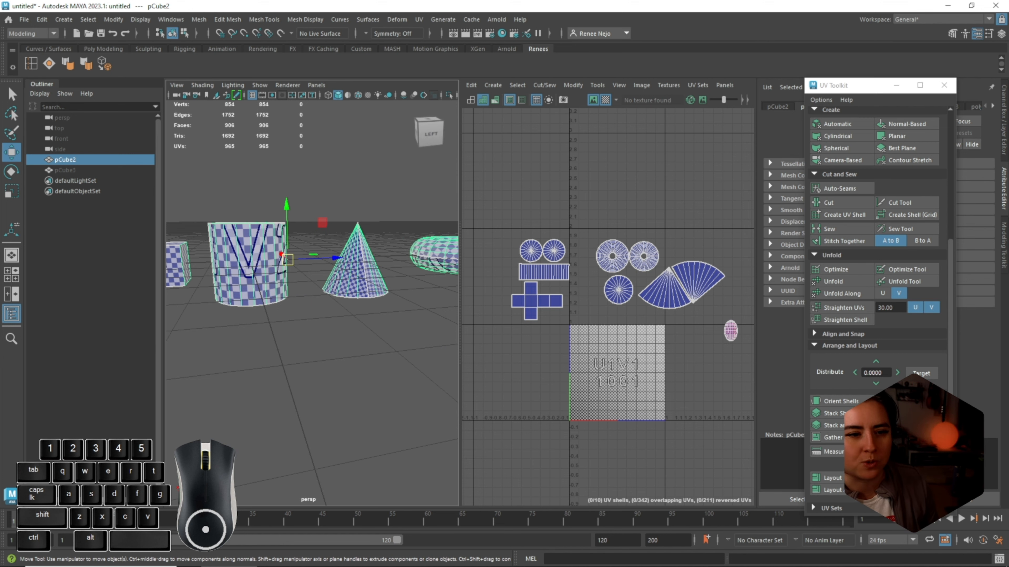
alt+drag(247, 257, 260, 341)
scroll(565, 416, up, 4)
alt+middle_drag(635, 378, 562, 372)
scroll(562, 371, up, 2)
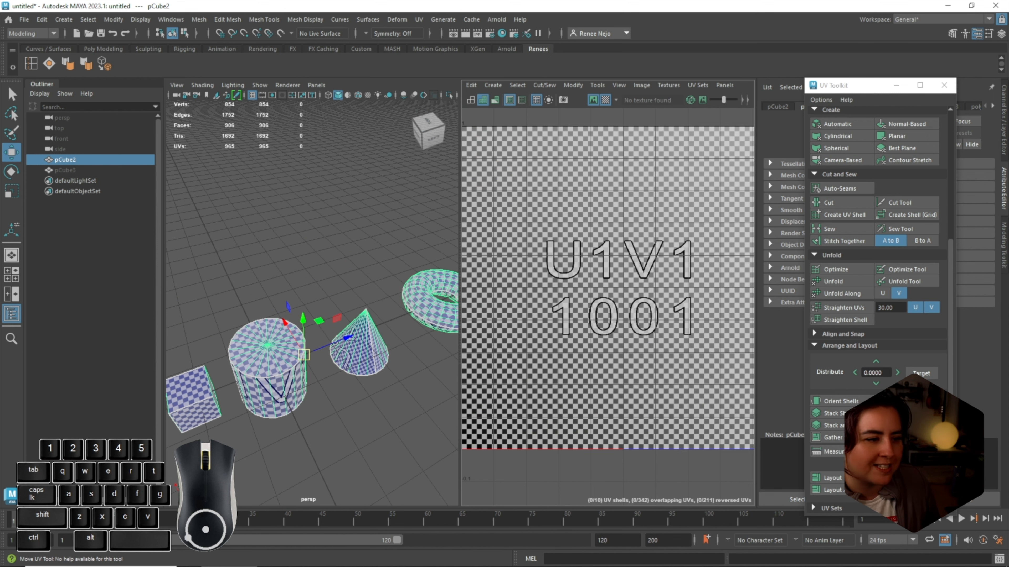
scroll(312, 303, up, 5)
alt+middle_drag(302, 378, 337, 210)
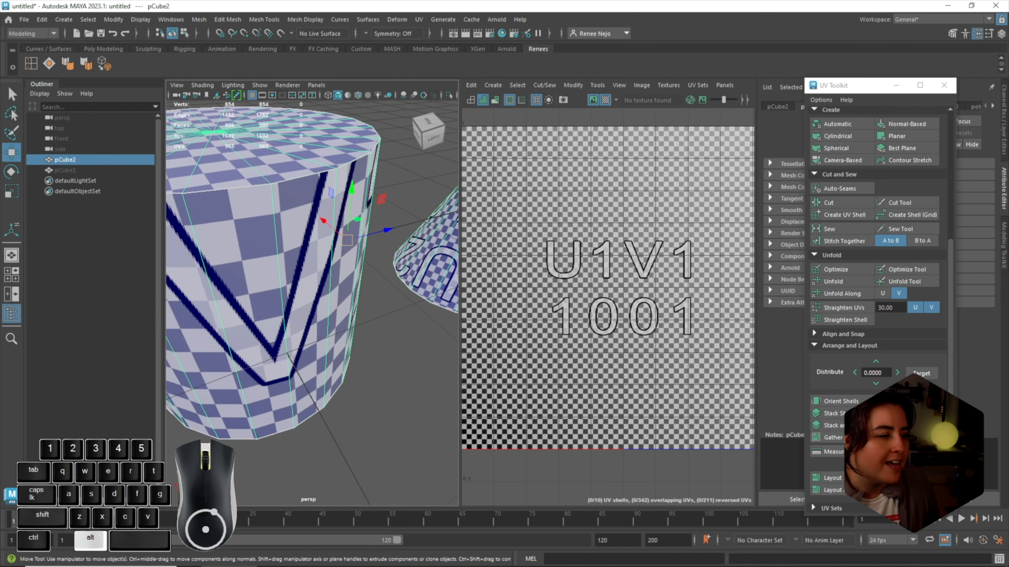
scroll(312, 303, down, 3)
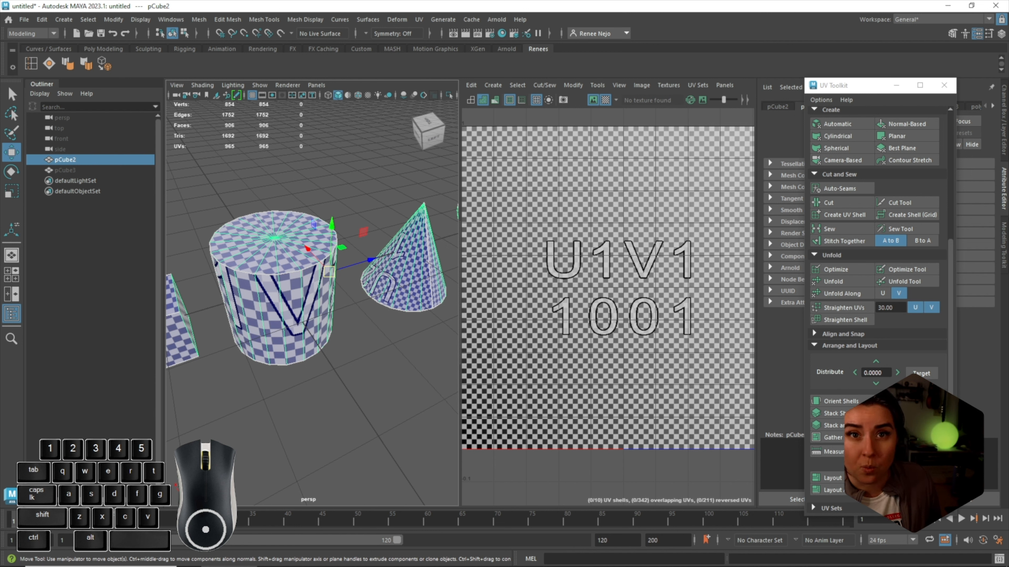
scroll(607, 306, down, 2)
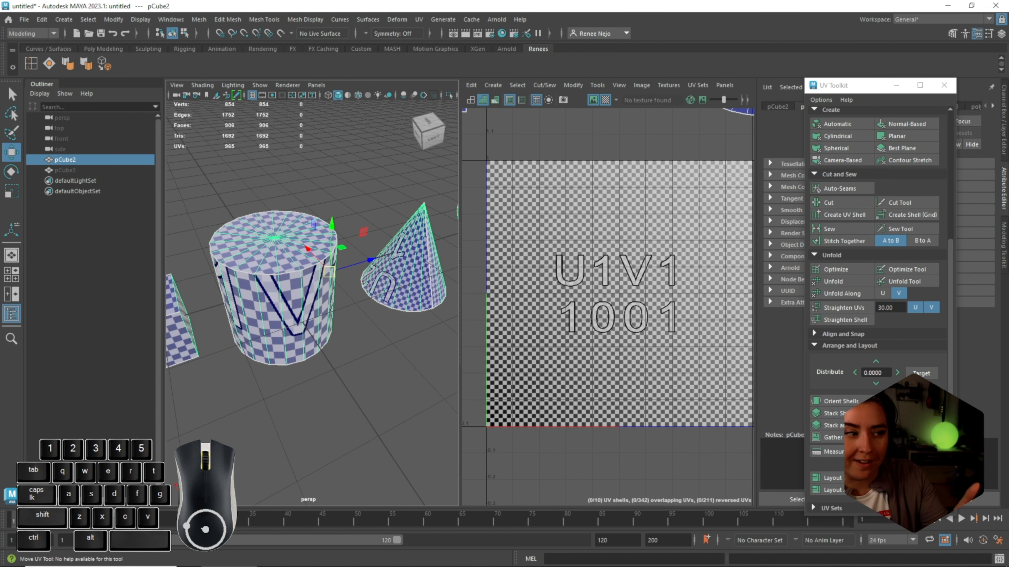
scroll(312, 292, down, 3)
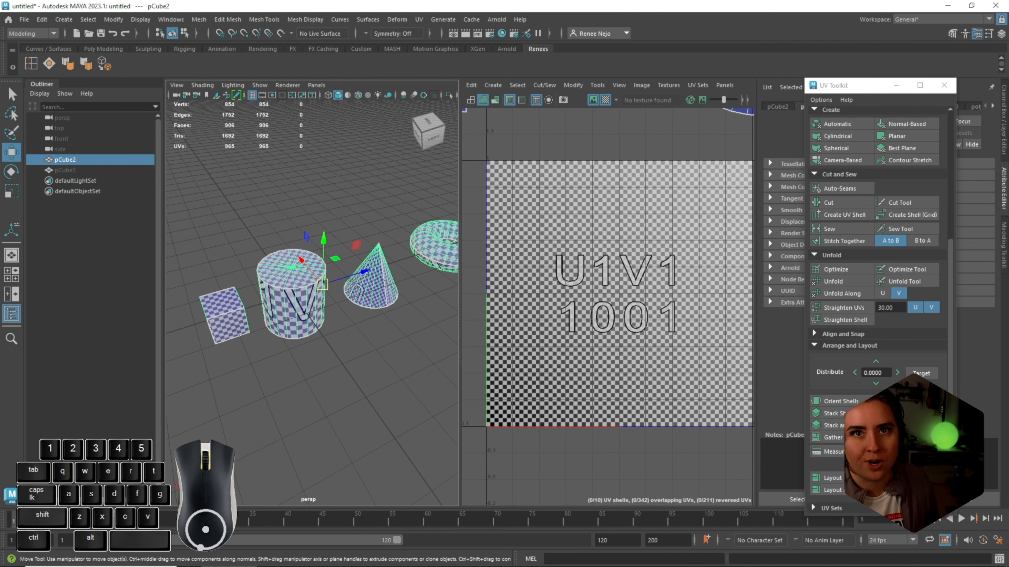
alt+middle_drag(358, 297, 205, 333)
alt+drag(278, 338, 338, 278)
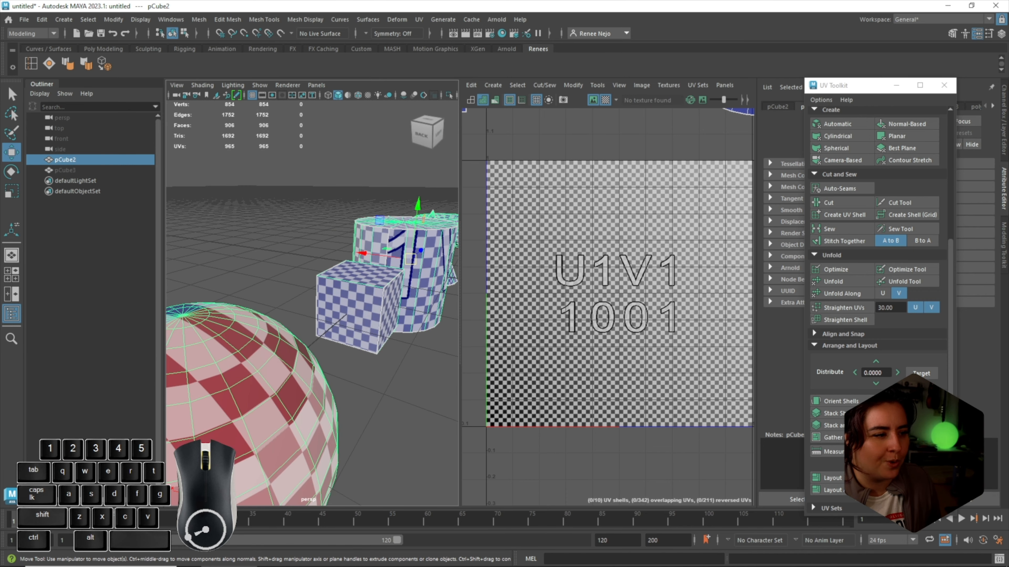
scroll(260, 284, down, 5)
Select all of the sphere's faces and apply a Spherical UV projection to them
right_click(332, 267)
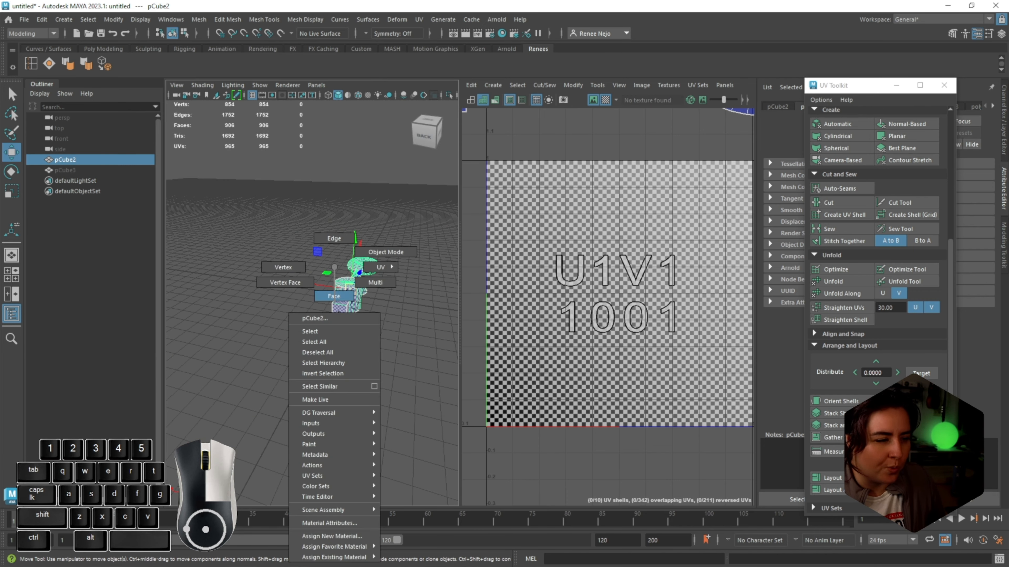
right_drag(334, 298, 334, 302)
double_click(330, 334)
key(f)
alt+drag(331, 363, 389, 371)
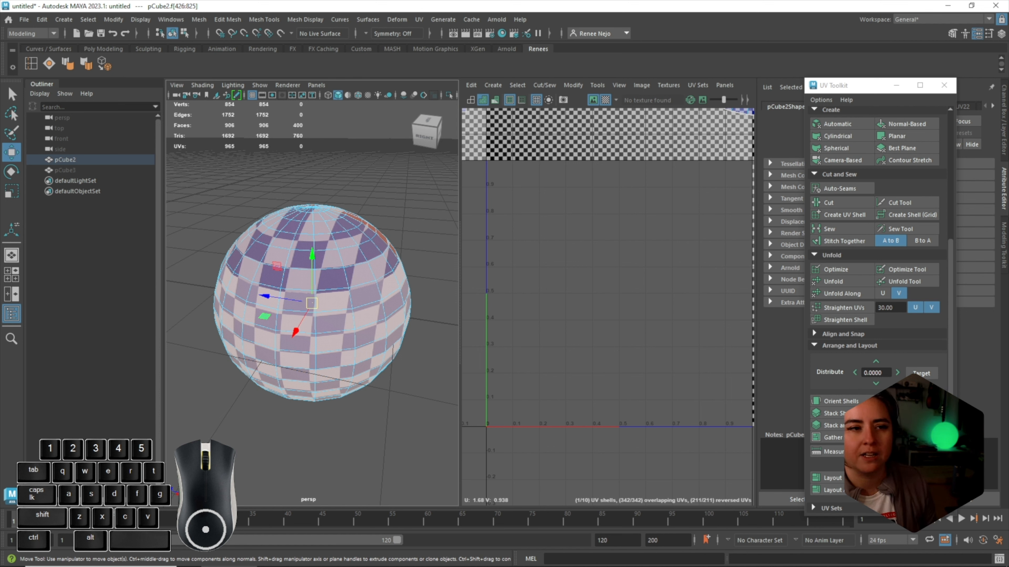
scroll(550, 292, down, 6)
scroll(598, 301, up, 3)
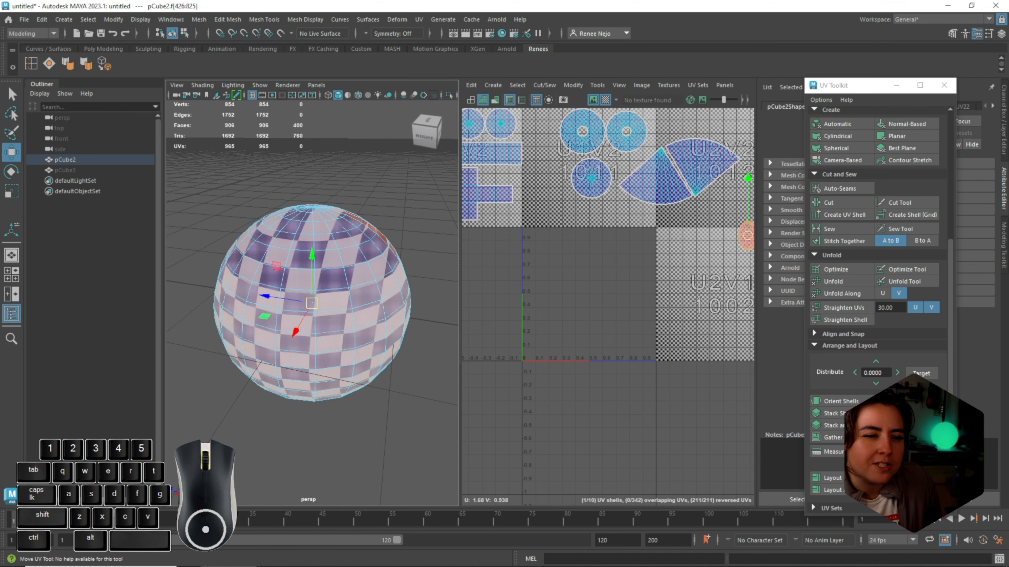
alt+middle_drag(599, 302, 569, 297)
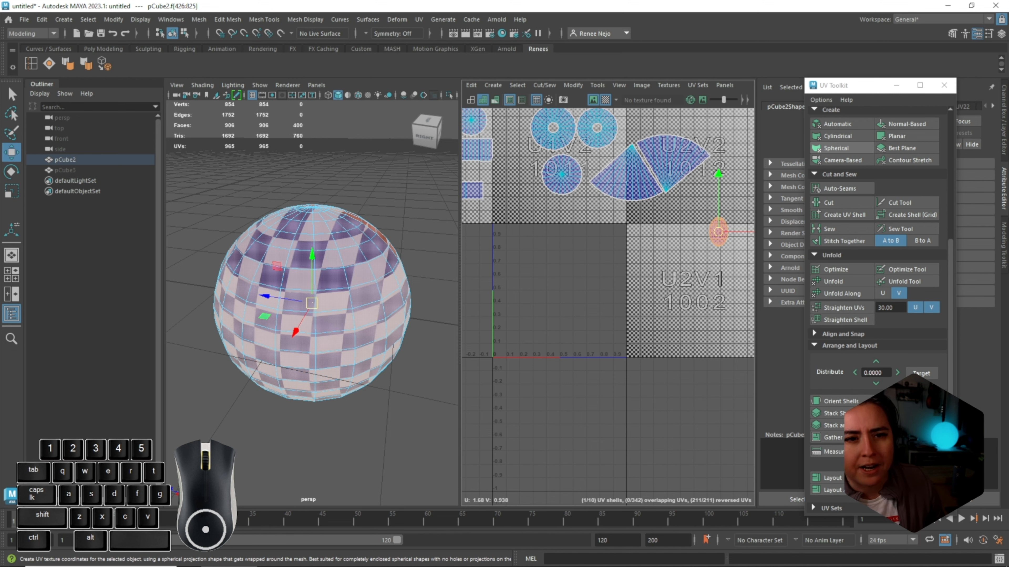
click(836, 148)
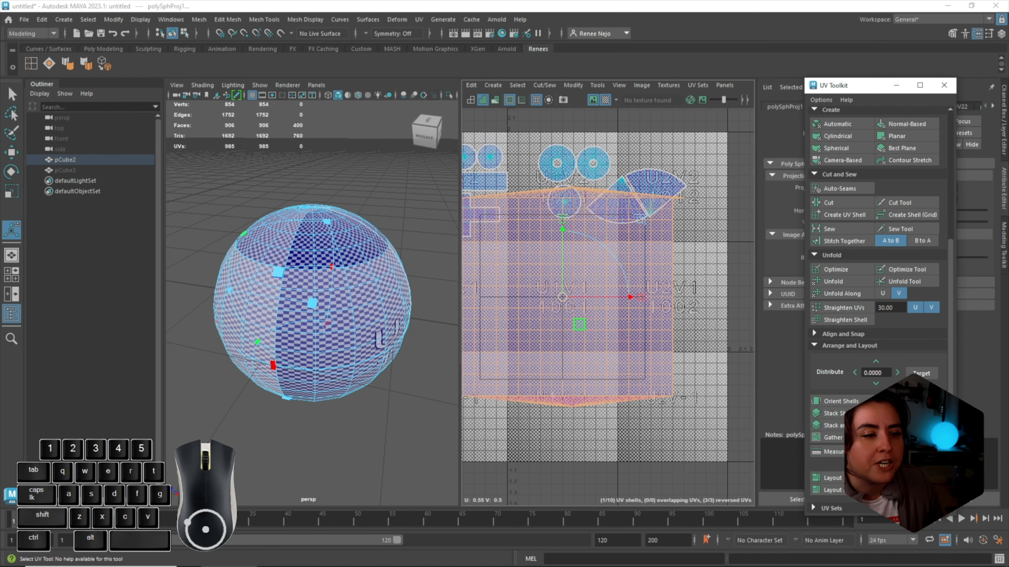
Scale the sphere's projected shell down to fit inside the U1V1 tile and check the checker pattern around the sphere's pole
key(r)
drag(569, 303, 536, 303)
alt+drag(312, 278, 326, 370)
alt+middle_drag(318, 310, 371, 354)
alt+right_drag(371, 353, 433, 354)
alt+middle_drag(372, 353, 339, 330)
alt+middle_drag(431, 331, 272, 262)
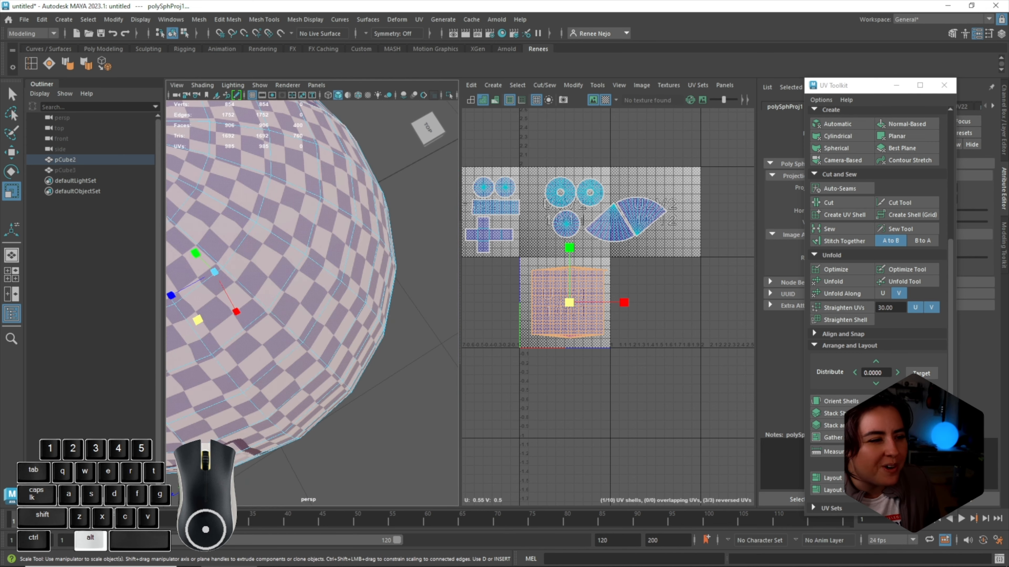
alt+right_drag(337, 340, 234, 354)
alt+drag(234, 365, 282, 334)
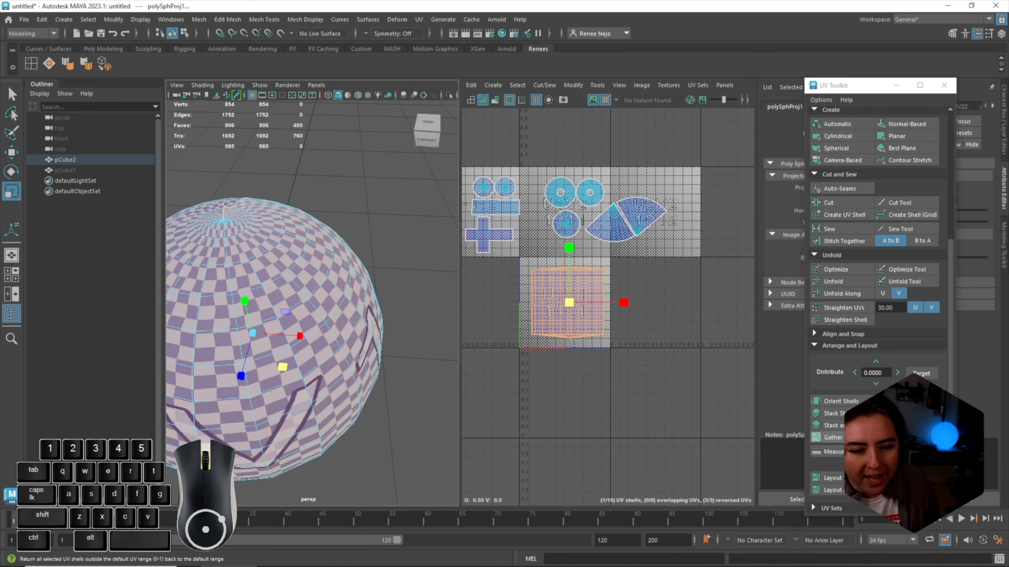
Unfold the sphere's projected UV shell
click(833, 281)
scroll(525, 280, up, 3)
scroll(520, 283, up, 2)
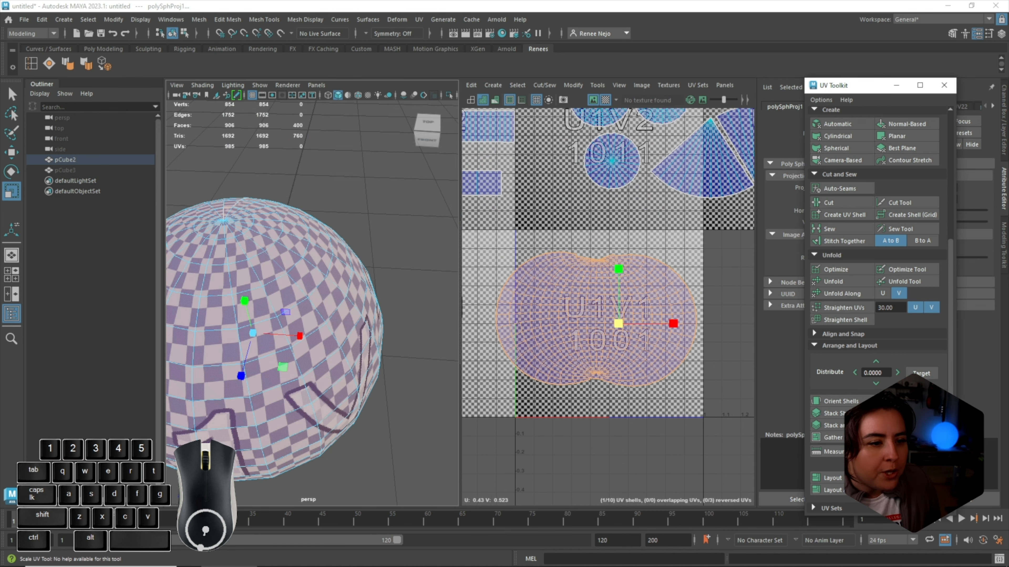
Scale the sphere's unfolded shell down a little and move it up within the U1V1 tile
drag(618, 324, 620, 300)
key(w)
key(w)
alt+drag(277, 302, 370, 353)
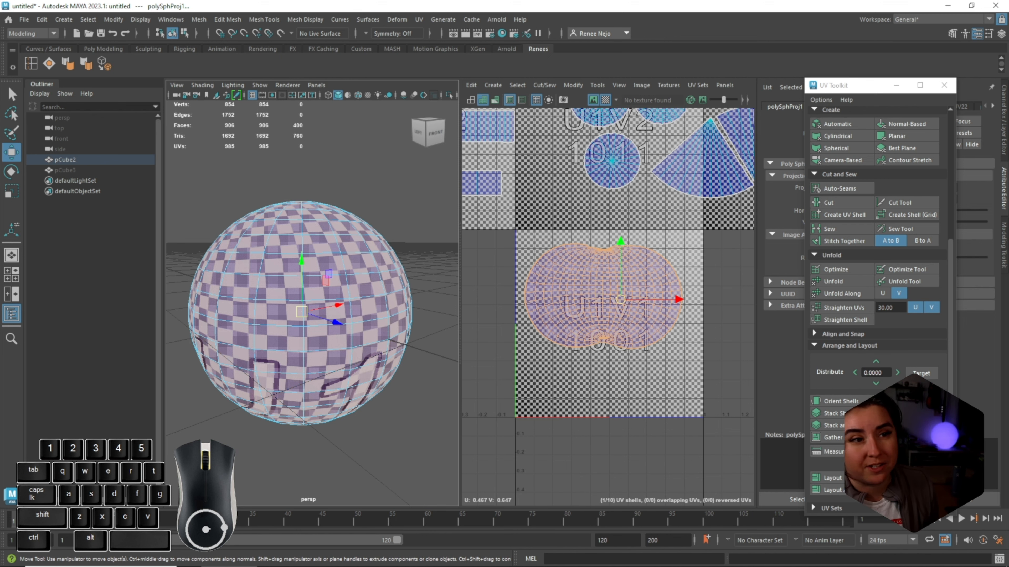
Hide the checker map and cut the UV edge that continues the sphere's vertical seam straight to the top pole
click(604, 100)
scroll(585, 379, up, 5)
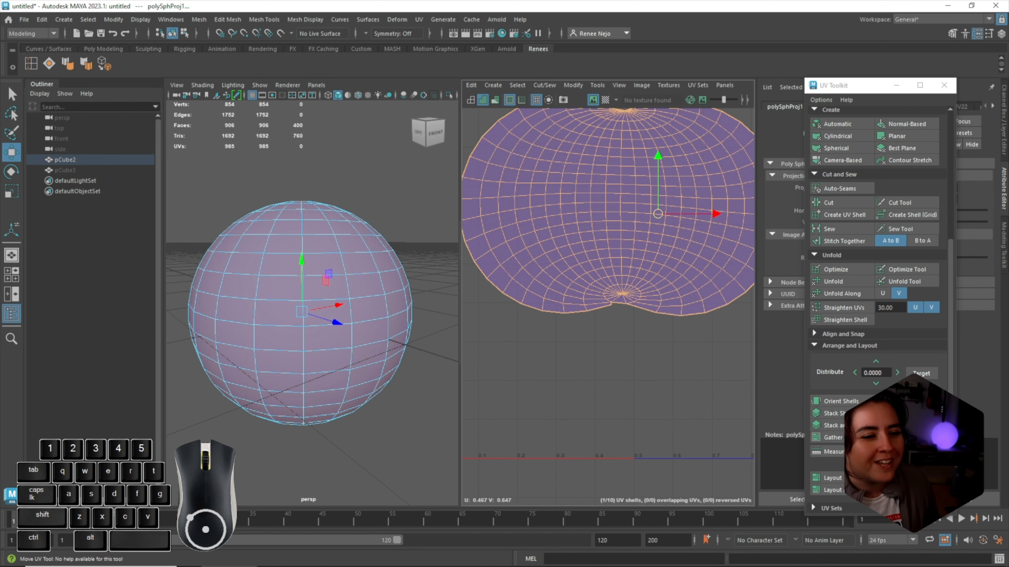
alt+drag(374, 254, 394, 338)
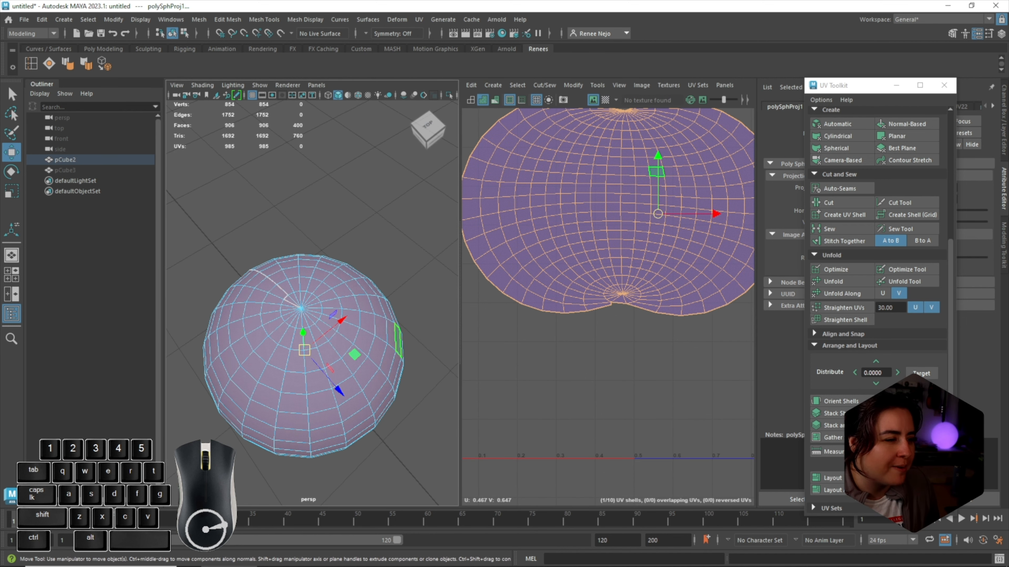
scroll(256, 348, up, 5)
alt+middle_drag(187, 278, 264, 280)
alt+middle_drag(313, 259, 279, 268)
right_drag(279, 268, 280, 237)
click(309, 323)
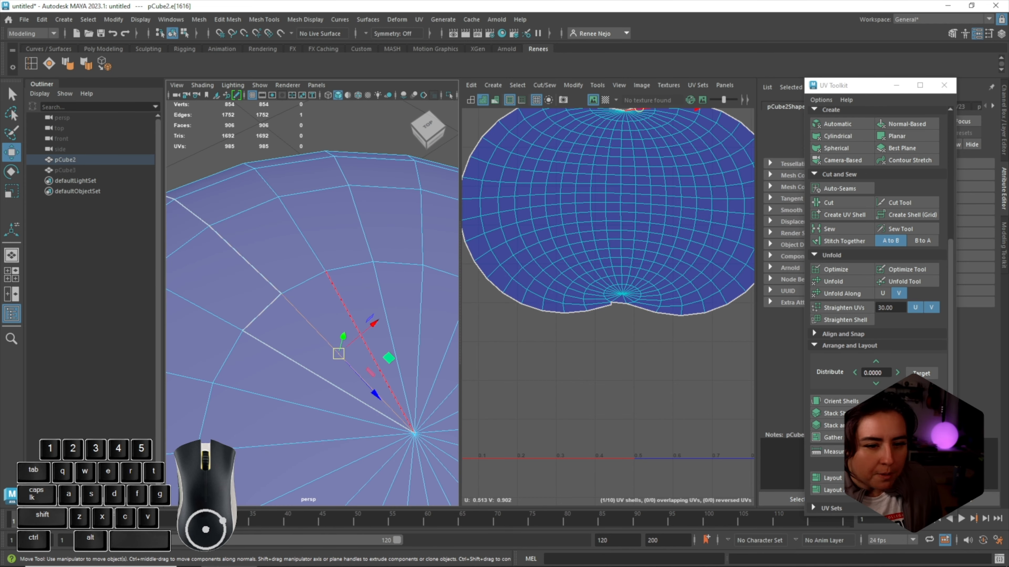
click(830, 203)
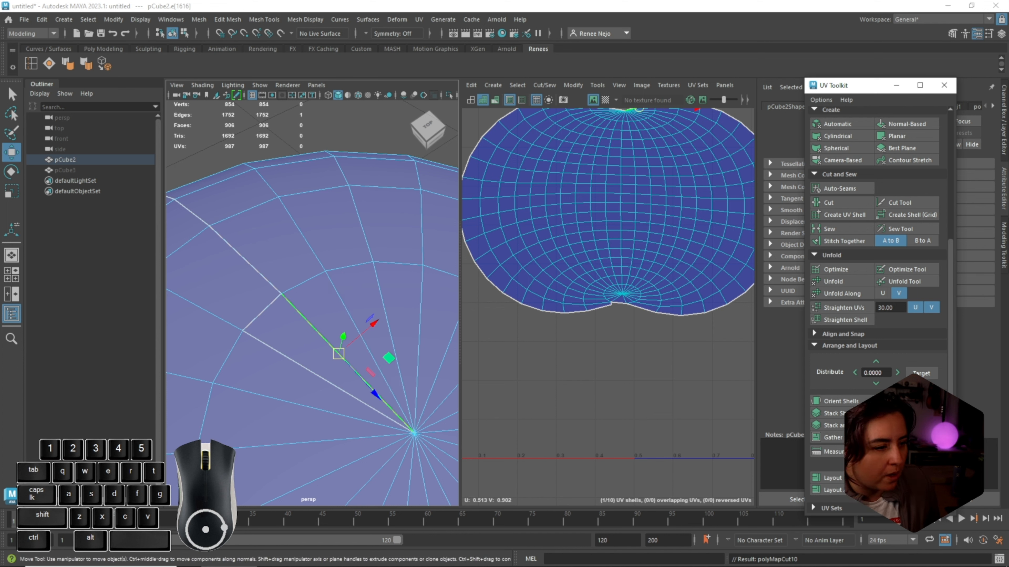
Sew the short crosswise edge and the neighbouring seam edge beside the sphere's top pole
right_drag(316, 266, 316, 239)
click(262, 312)
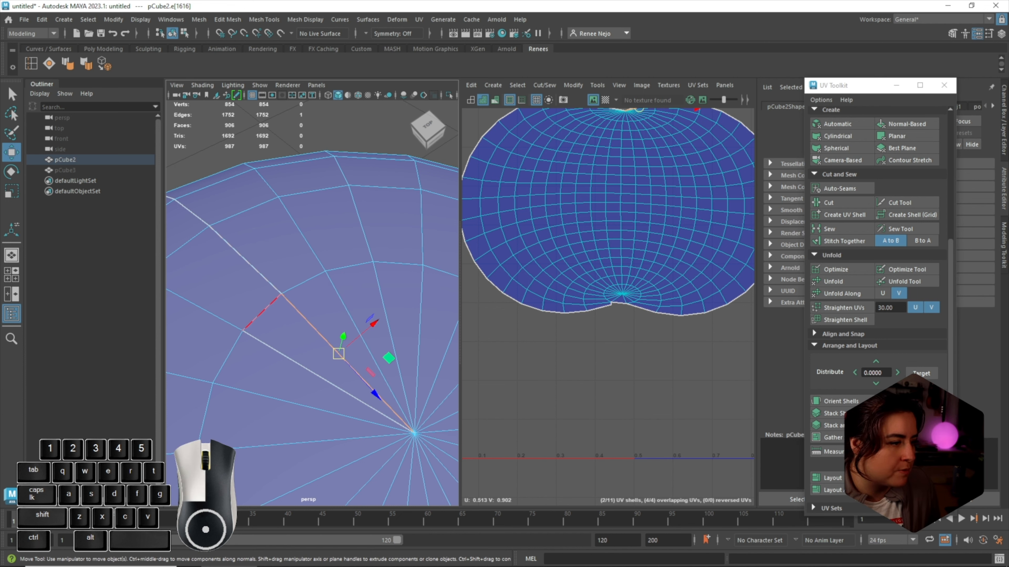
click(262, 312)
shift+click(328, 381)
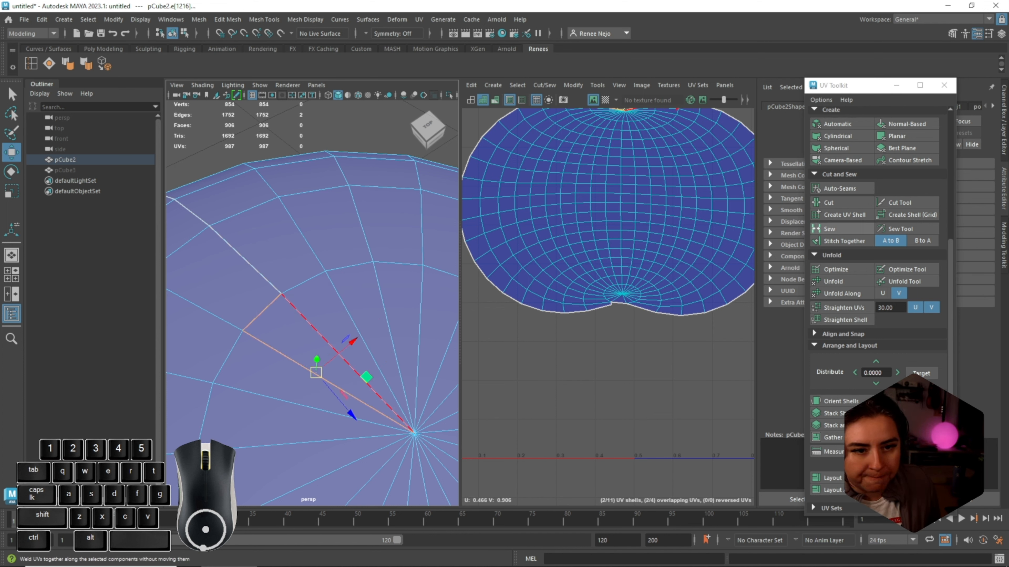
click(830, 228)
right_drag(630, 288, 590, 278)
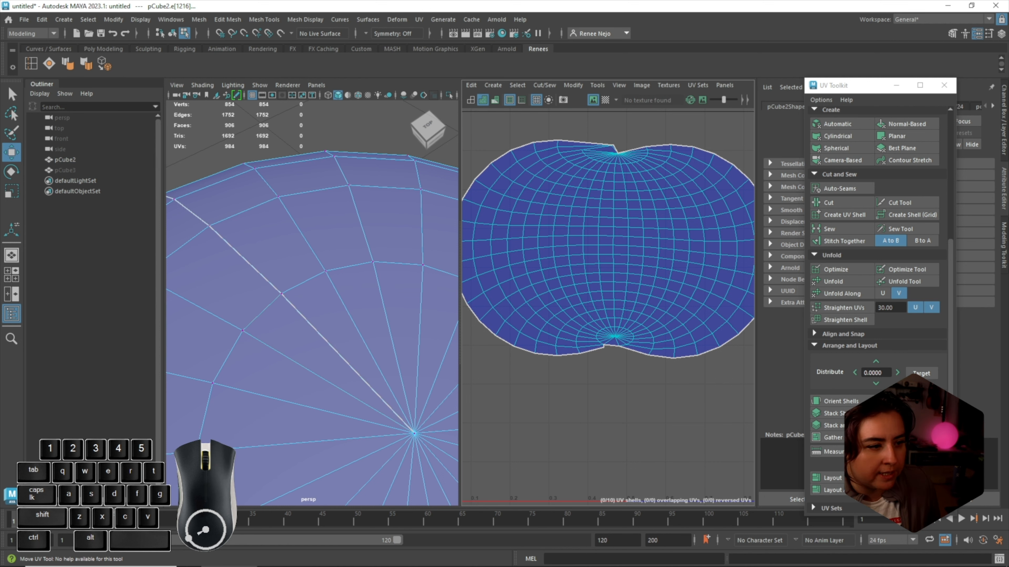
Cut the UV edge that continues the vertical seam straight to the sphere's bottom pole
scroll(312, 303, down, 5)
alt+drag(326, 381, 348, 279)
scroll(311, 303, up, 4)
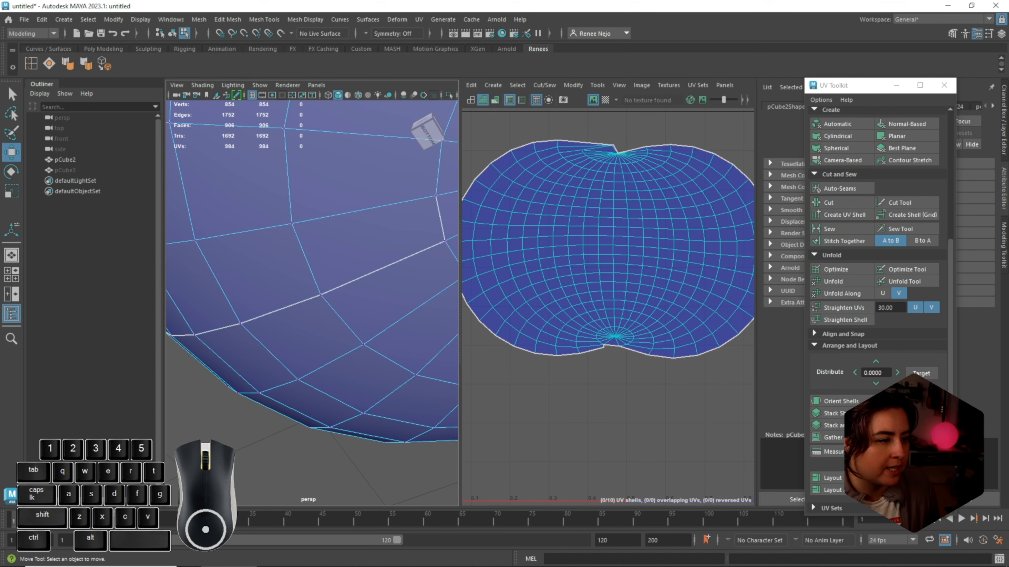
right_drag(362, 267, 362, 234)
alt+middle_drag(361, 232, 284, 283)
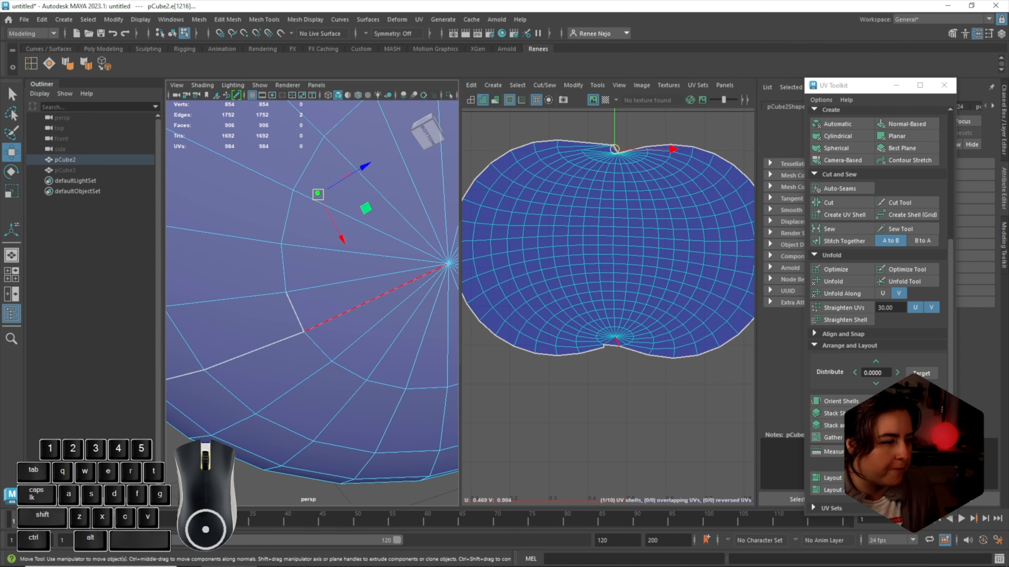
click(370, 300)
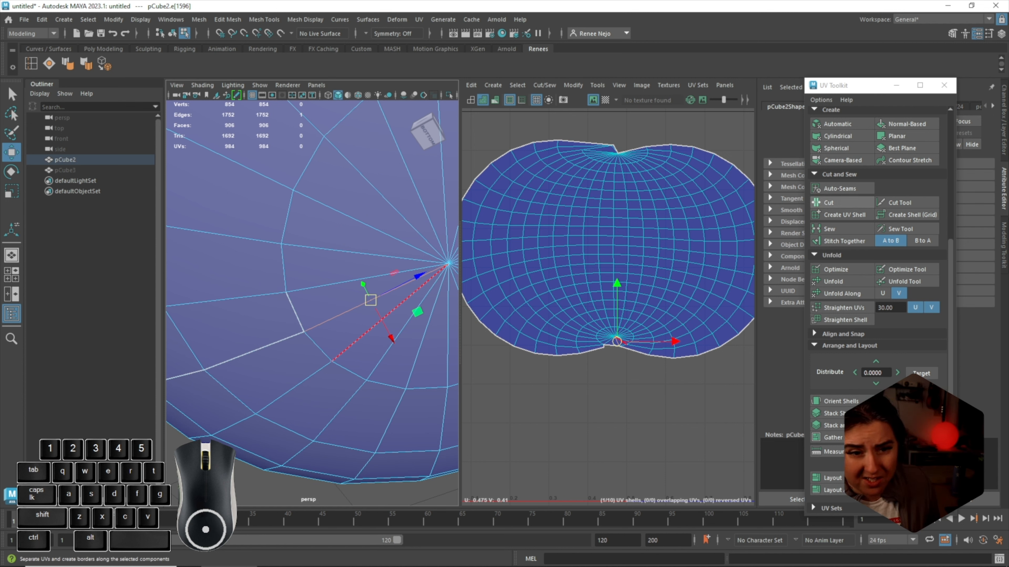
click(828, 203)
right_drag(631, 250, 636, 254)
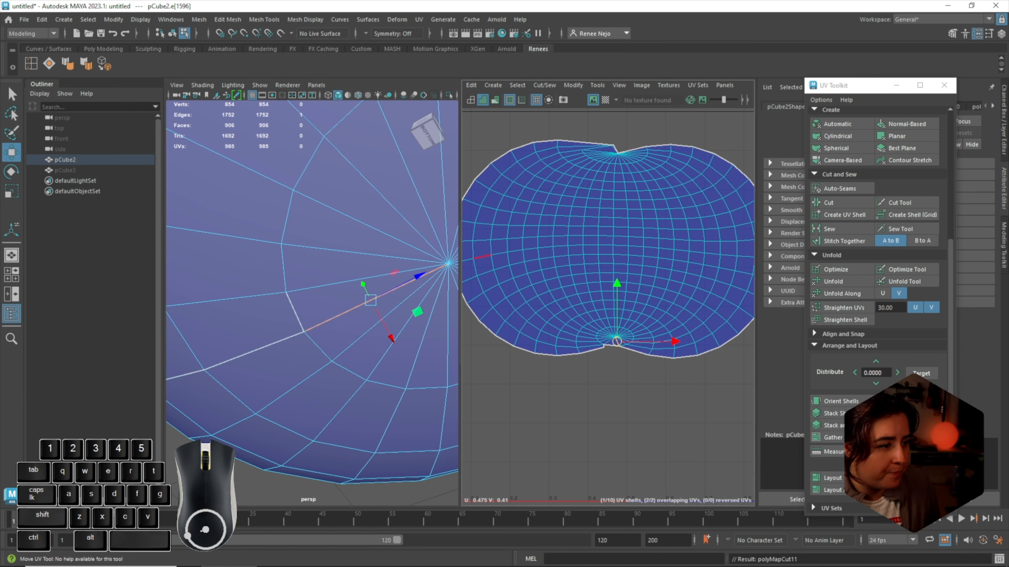
Sew the short crosswise seam edge beside the sphere's bottom pole
click(295, 313)
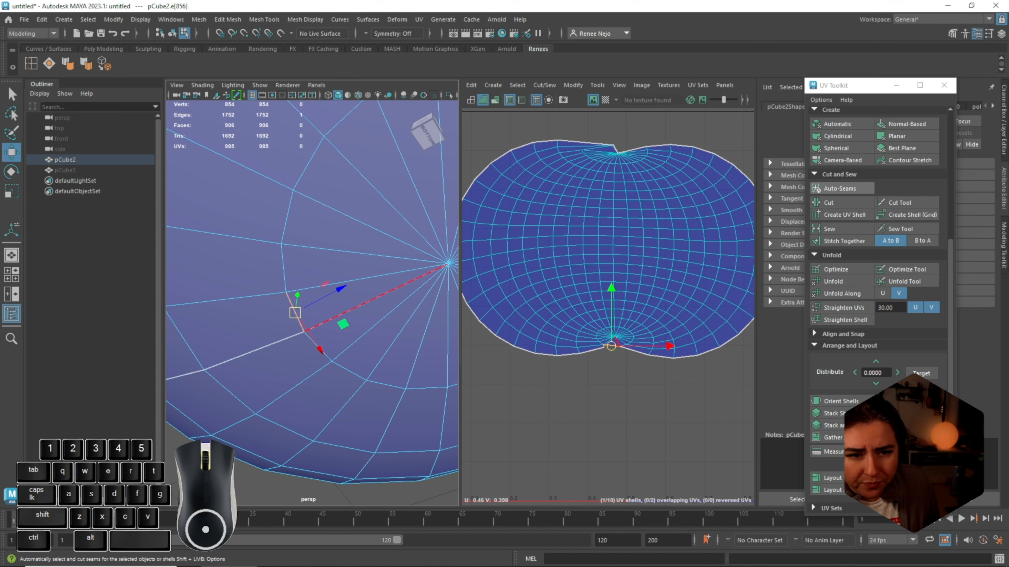
click(829, 229)
right_drag(699, 258, 700, 261)
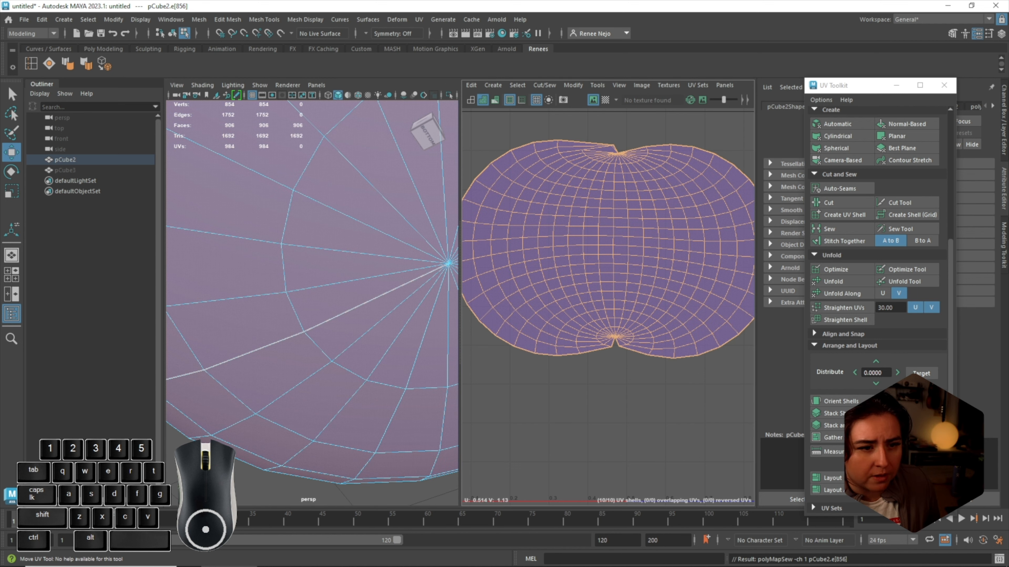
Unfold the sphere's whole UV shell with its straightened seam and check the checker pattern around the sphere
double_click(724, 276)
click(833, 281)
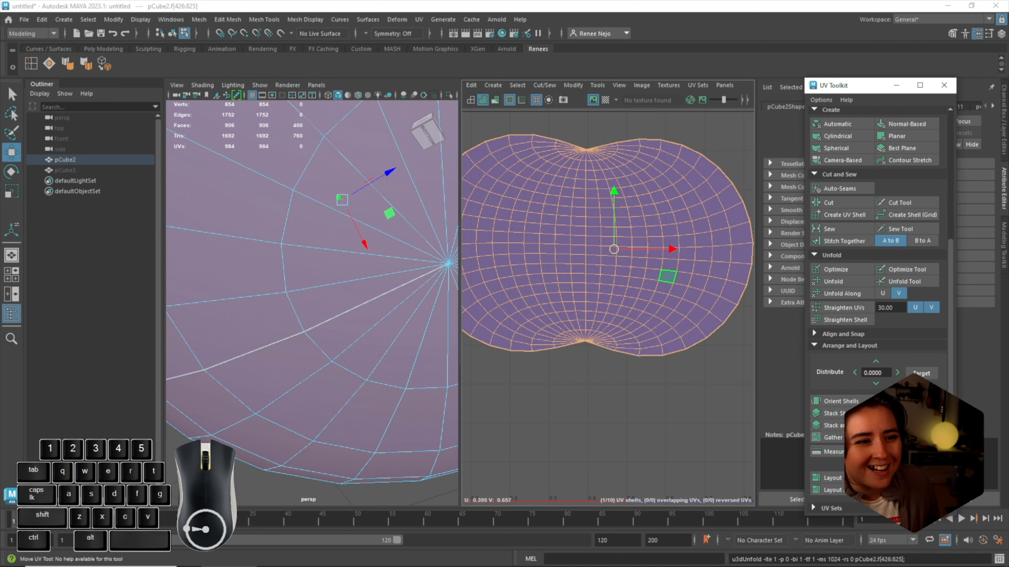
alt+middle_drag(586, 245, 620, 262)
alt+drag(317, 223, 337, 306)
scroll(338, 306, down, 5)
alt+drag(214, 357, 261, 417)
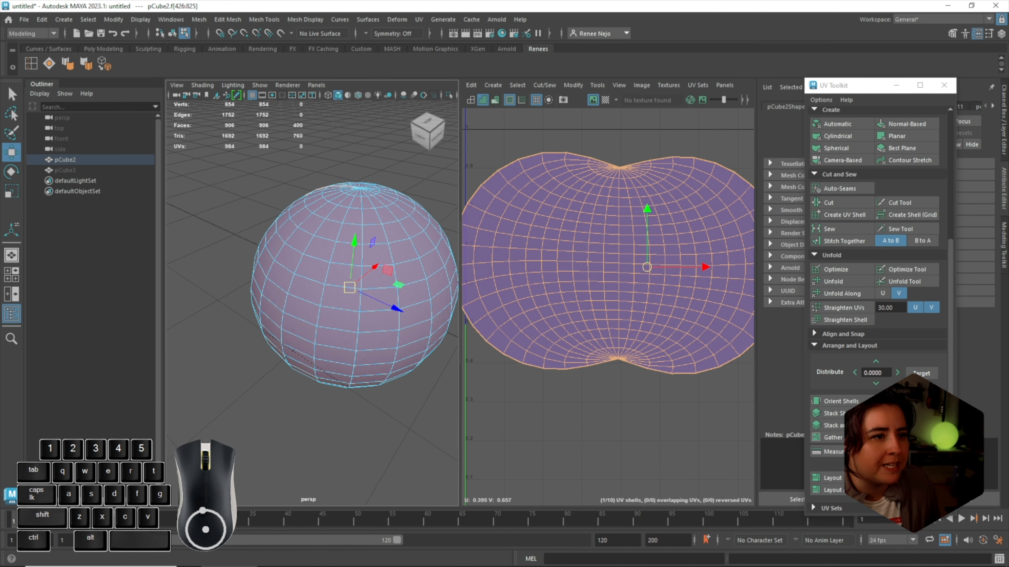
click(604, 100)
alt+drag(341, 302, 457, 360)
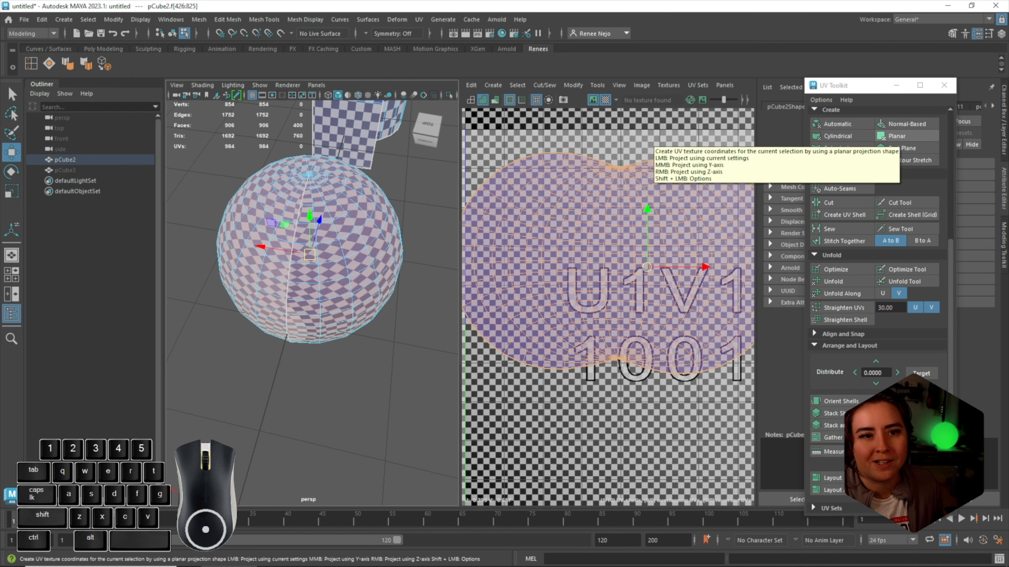
Apply a planar UV projection along the Y axis to all of the sphere's faces
middle_click(900, 137)
scroll(666, 253, down, 4)
alt+middle_drag(668, 238, 575, 221)
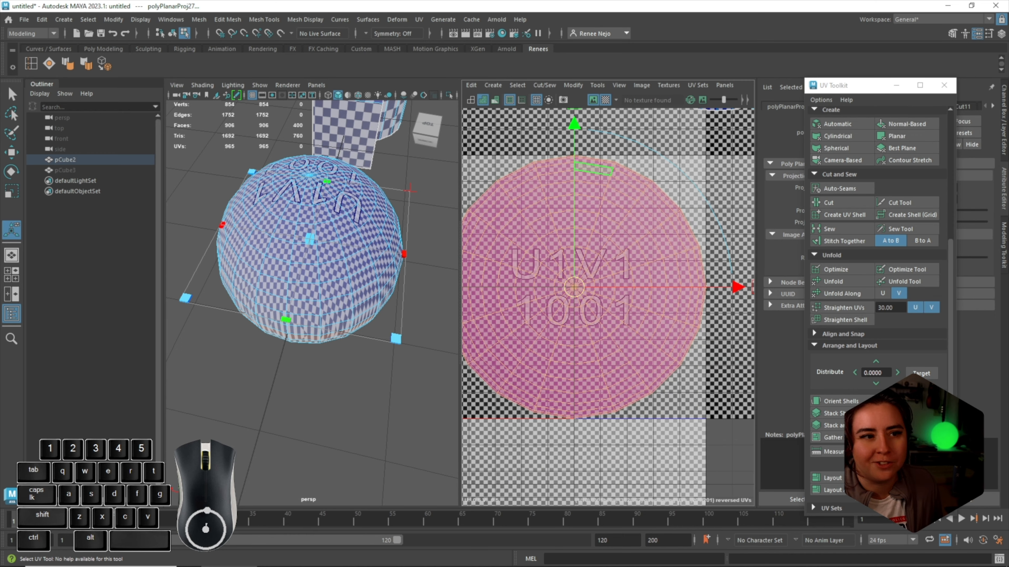
Select the horizontal edge loop around the sphere's middle and inspect the projected sphere from above
right_drag(612, 158, 611, 128)
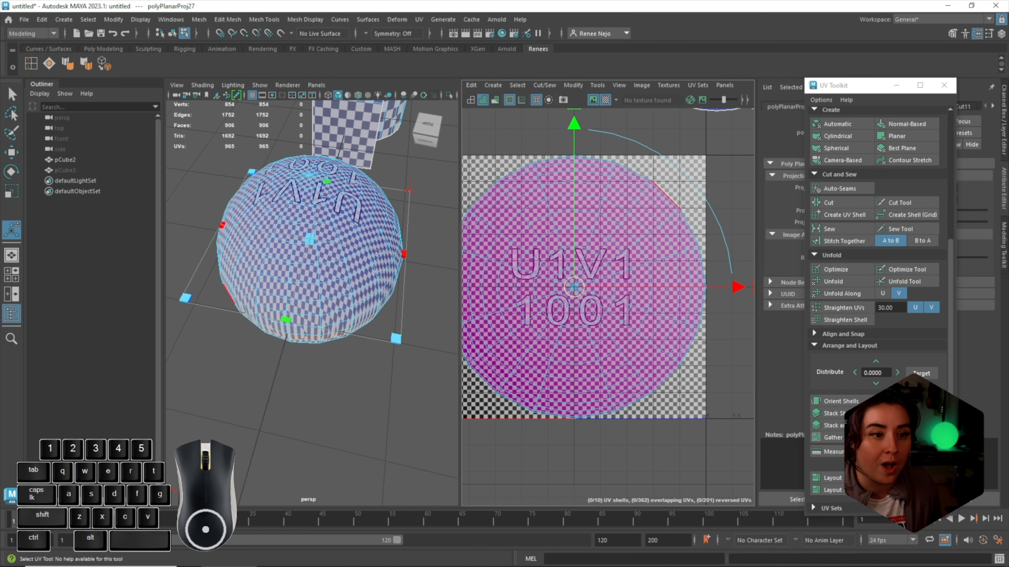
double_click(667, 195)
alt+drag(309, 279, 182, 278)
alt+drag(250, 282, 253, 290)
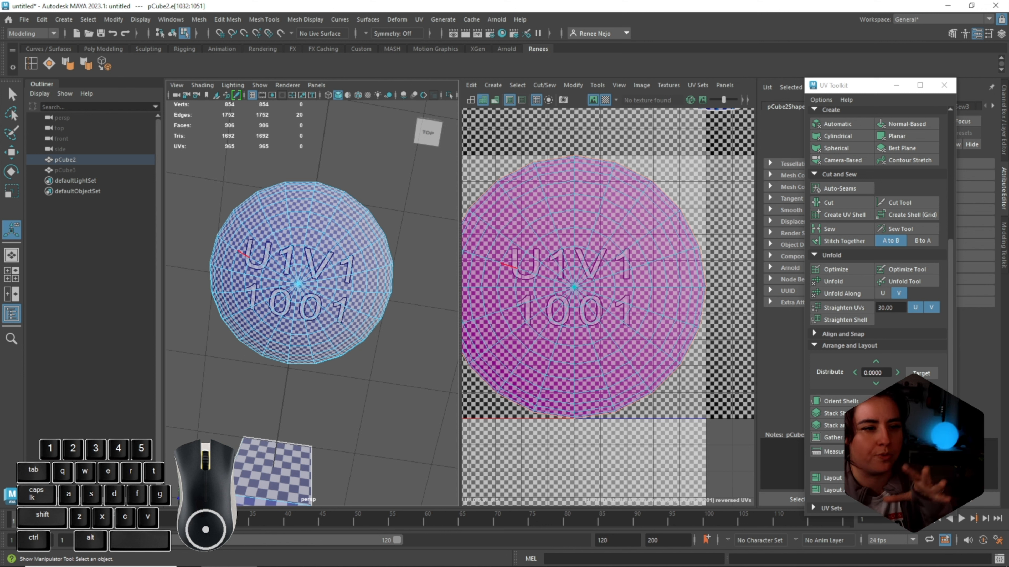
Hide the checker map and cut the sphere's UVs along a full vertical edge loop through both poles, splitting it into halves
alt+drag(337, 335, 457, 268)
alt+drag(310, 310, 329, 297)
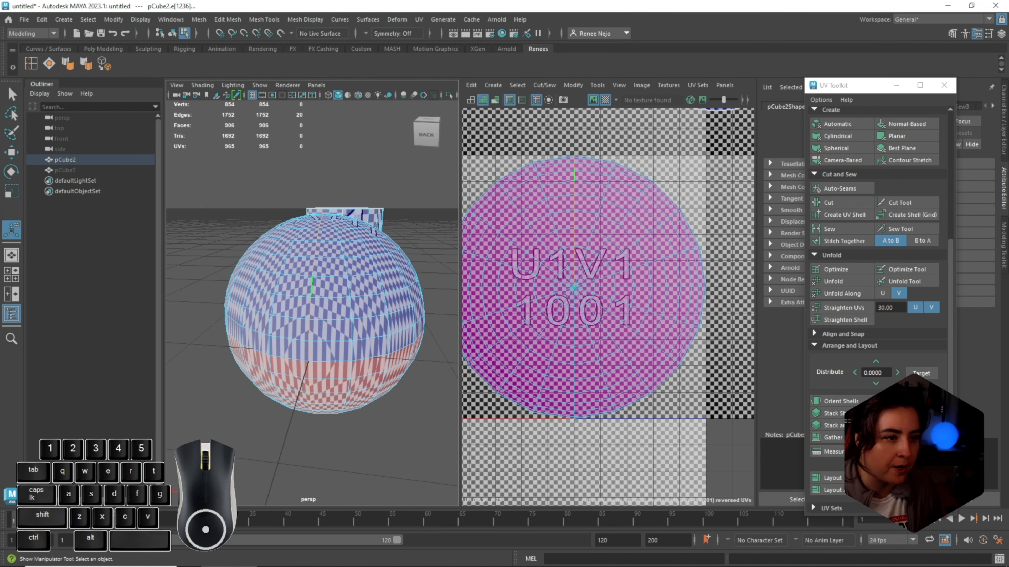
shift+click(512, 137)
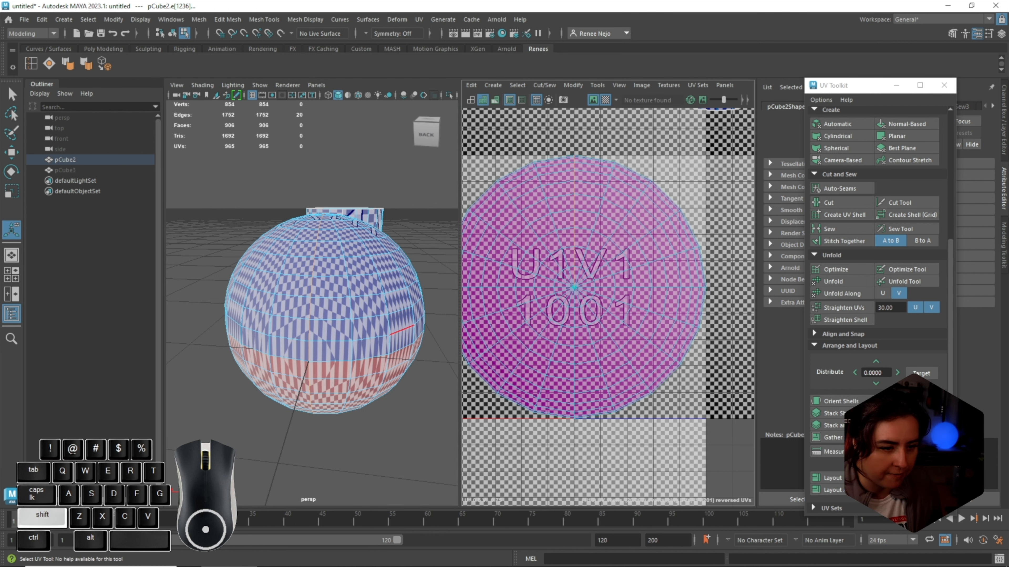
click(605, 100)
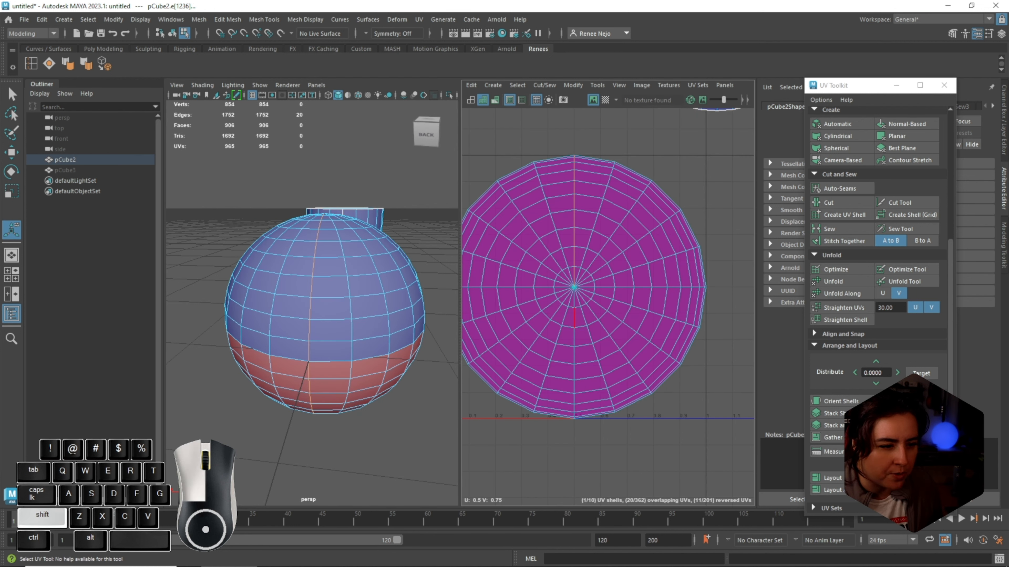
shift+double_click(574, 318)
alt+middle_drag(599, 274, 632, 267)
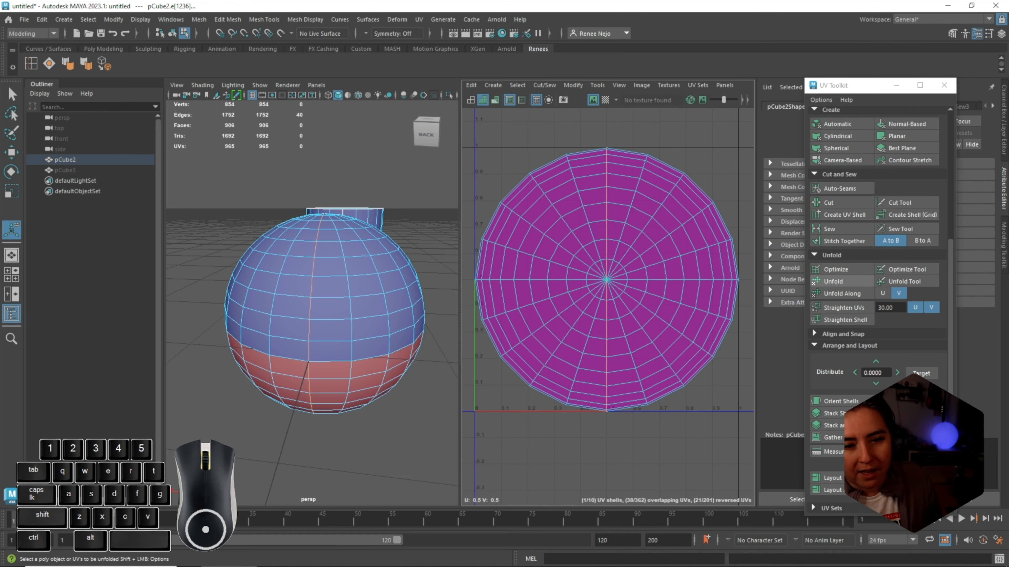
click(829, 203)
Unfold both half-sphere UV shells together and show the checker map on the sphere
right_drag(674, 171, 676, 207)
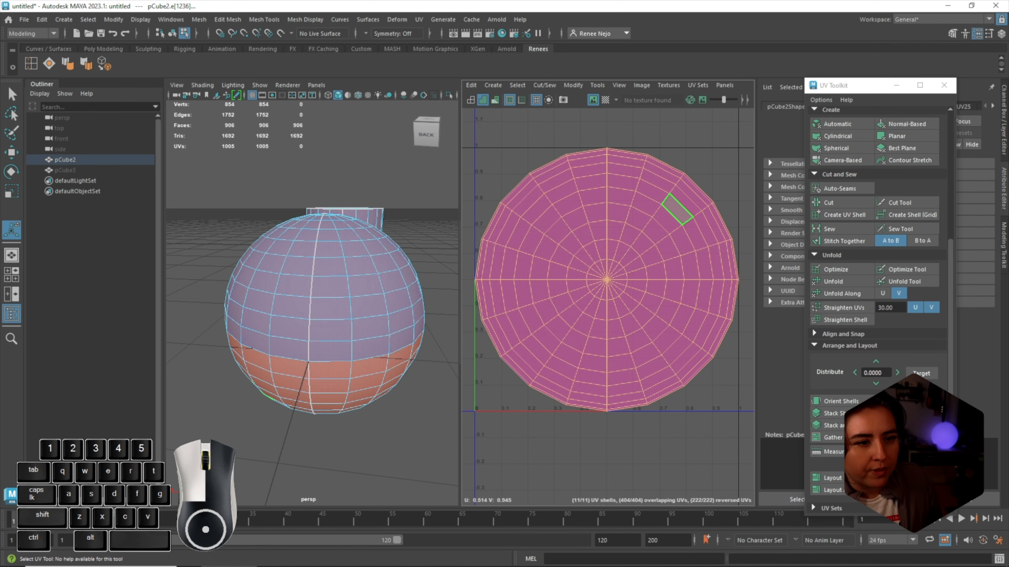
double_click(676, 209)
shift+double_click(557, 288)
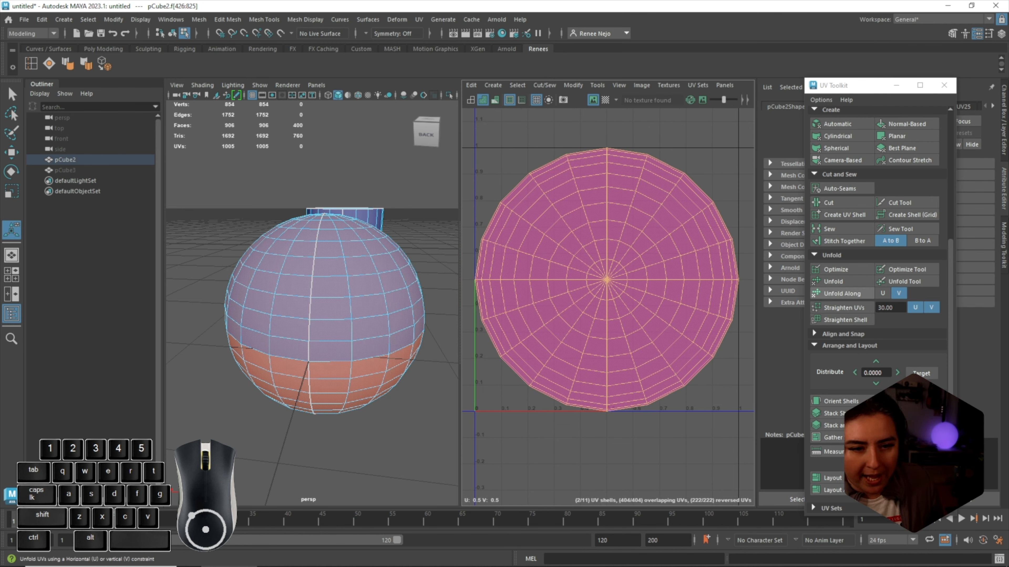
click(833, 282)
scroll(655, 293, down, 2)
alt+drag(337, 296, 381, 299)
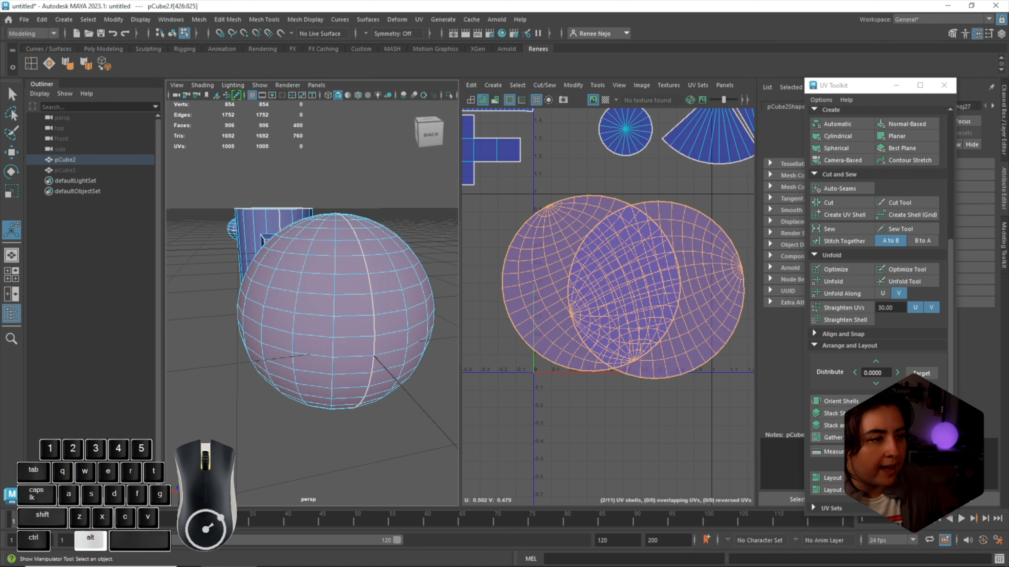
click(605, 100)
alt+drag(313, 292, 405, 304)
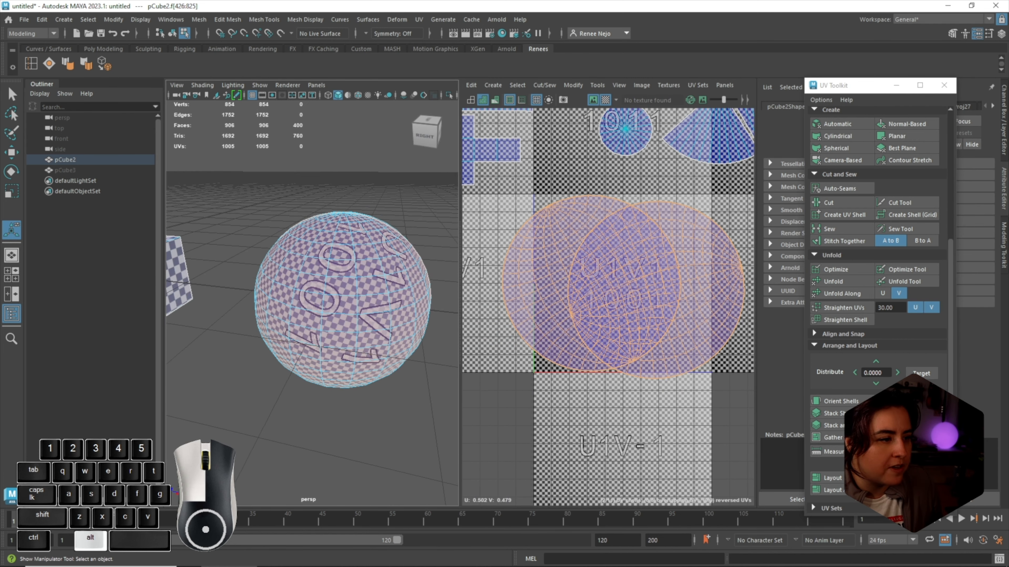
Rotate the first half-sphere shell clockwise so its poles line up vertically
double_click(572, 270)
key(r)
key(e)
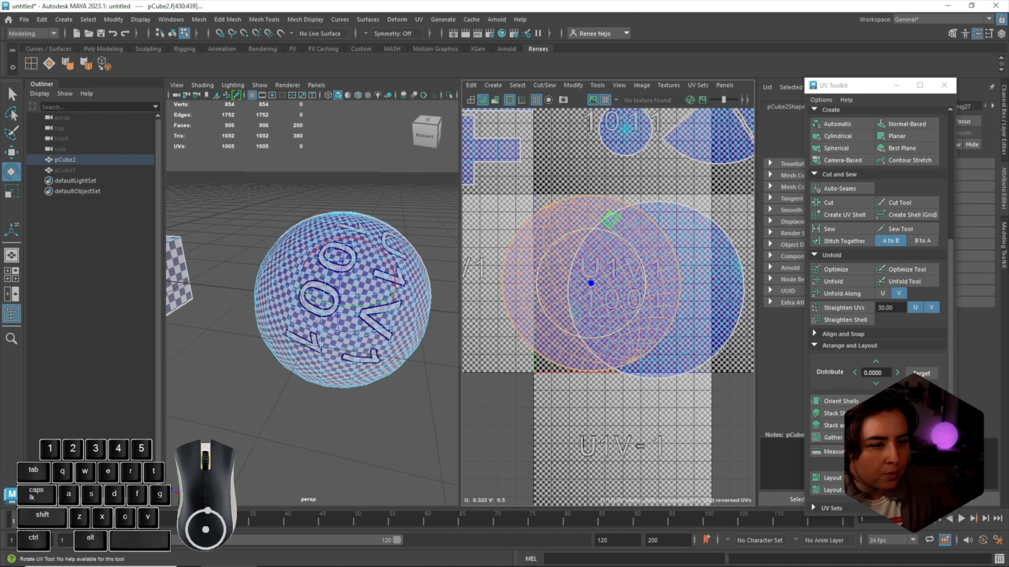
drag(643, 296, 630, 322)
Rotate the second half-sphere shell clockwise so its poles line up vertically
click(697, 245)
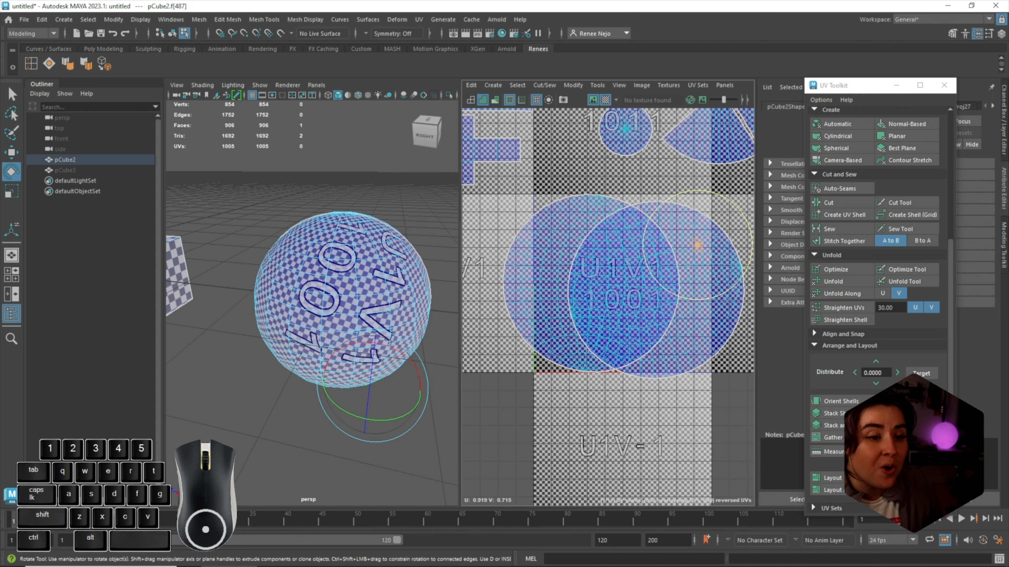
key(w)
key(e)
double_click(684, 307)
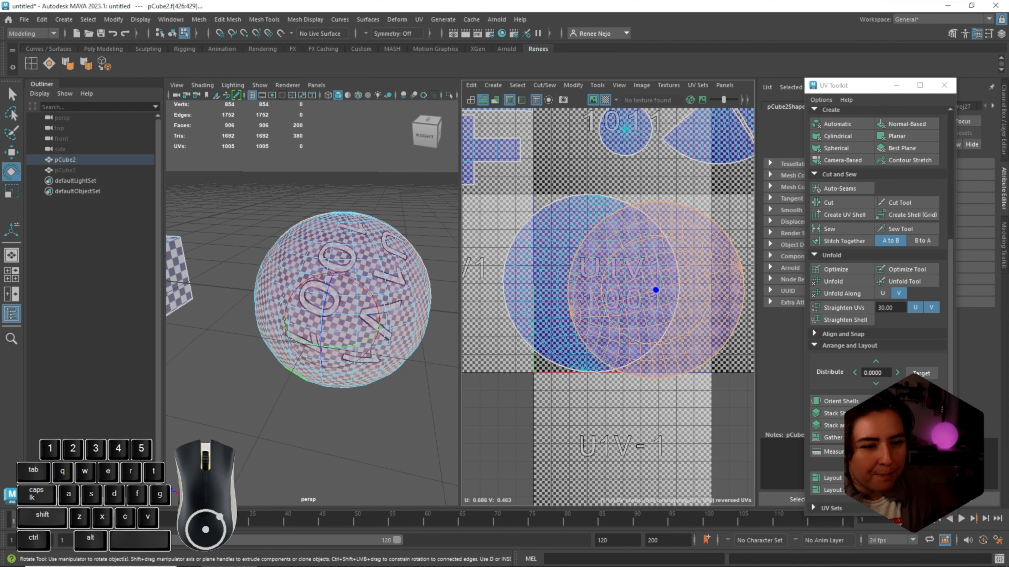
drag(704, 263, 667, 343)
Move the second half-sphere shell along U to about 1.3, beside the first half, and inspect the checker pattern across the seam
key(w)
drag(655, 290, 765, 290)
alt+drag(242, 290, 326, 313)
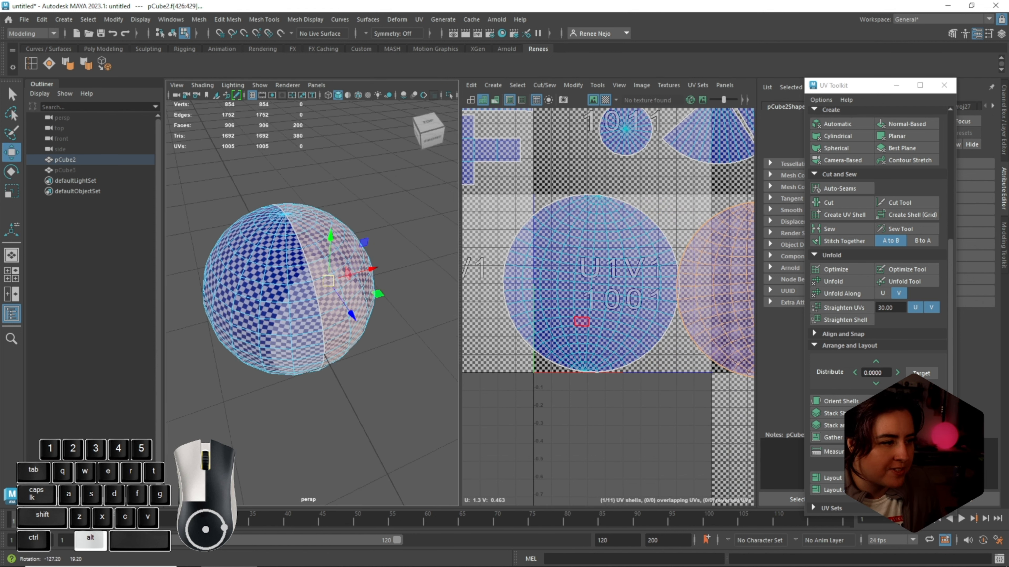
alt+right_drag(326, 314, 345, 332)
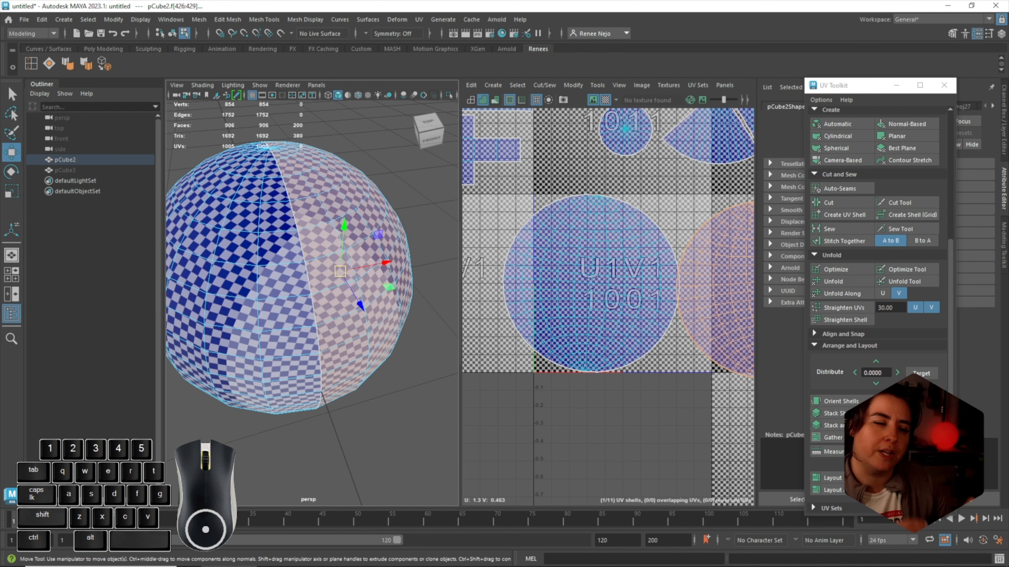
alt+drag(317, 271, 286, 298)
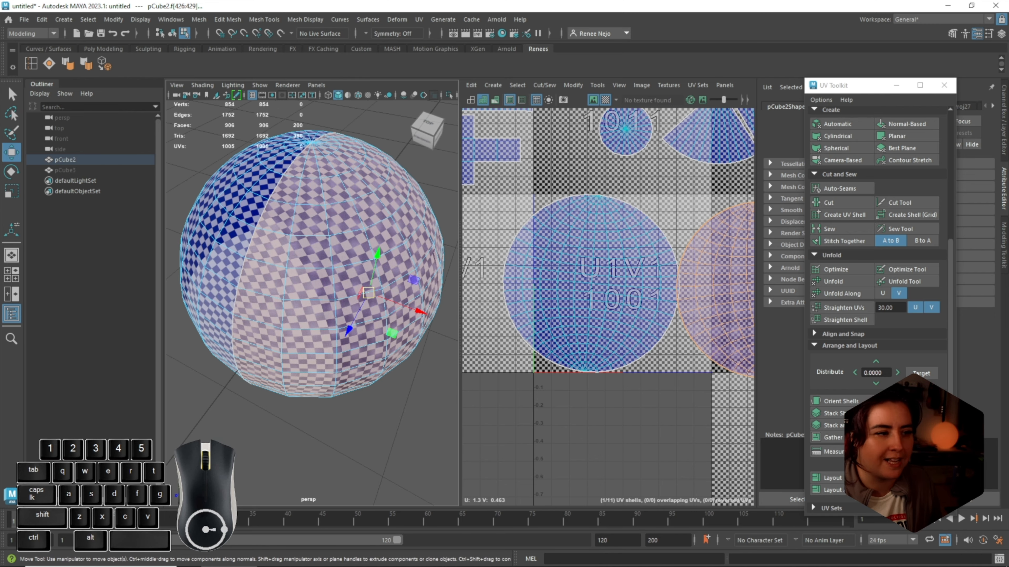
scroll(655, 294, down, 3)
alt+middle_drag(655, 294, 623, 305)
scroll(640, 341, down, 2)
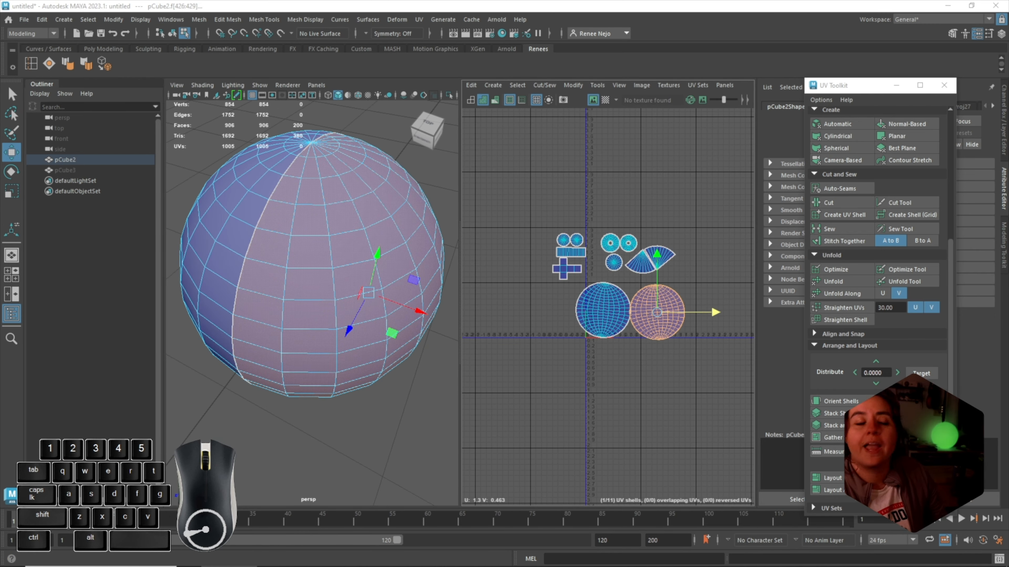
scroll(687, 363, up, 2)
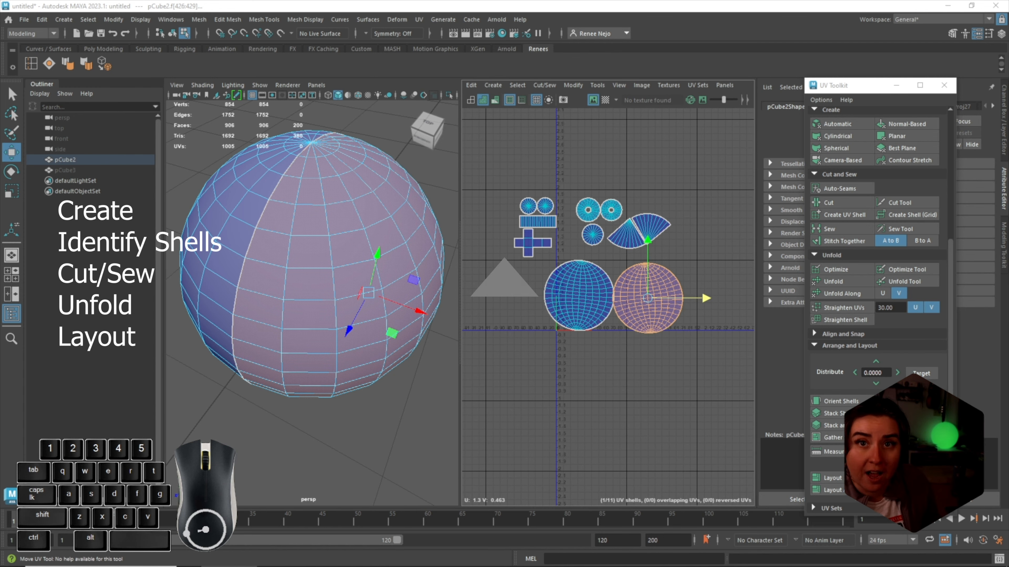
Select all UV shells of the primitives together in the UV Editor
alt+middle_drag(624, 304, 588, 336)
scroll(632, 303, down, 3)
drag(668, 364, 489, 225)
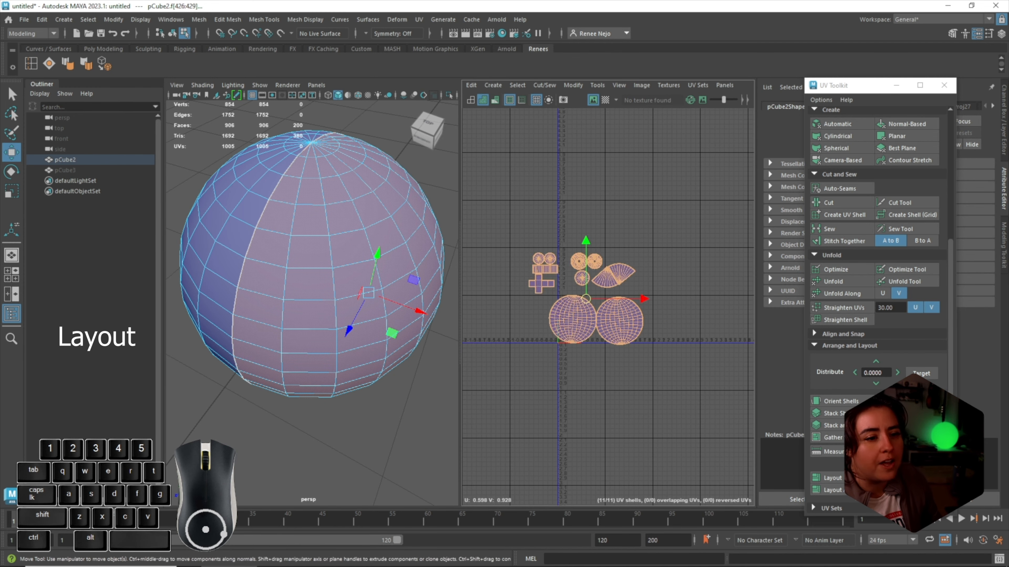
scroll(657, 269, up, 5)
alt+middle_drag(551, 290, 679, 254)
scroll(282, 300, down, 6)
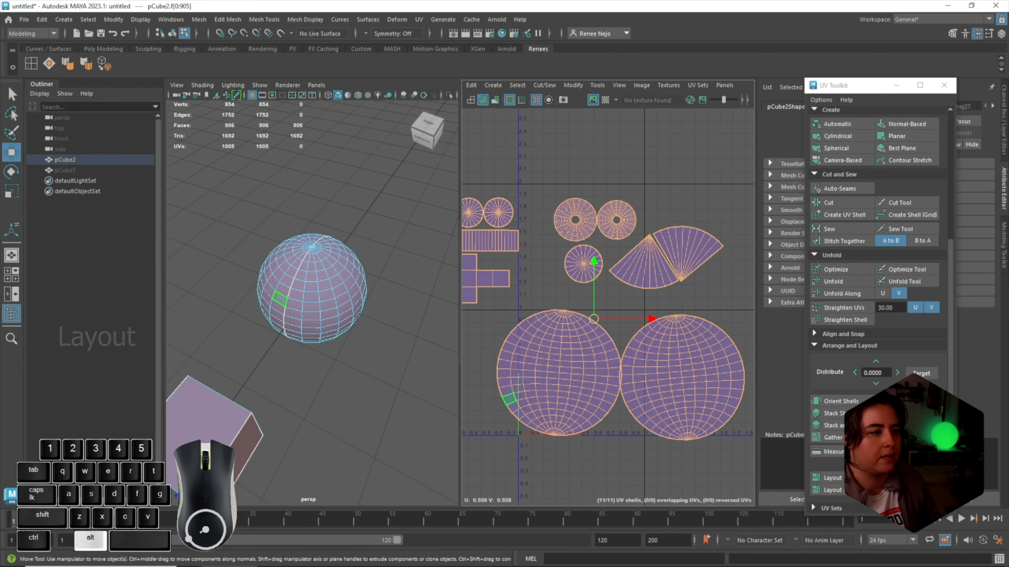
Show the checker map and compare its square size on the sphere, cube, cylinder, cone and torus
alt+drag(281, 300, 343, 294)
alt+middle_drag(343, 295, 295, 273)
alt+drag(278, 274, 357, 268)
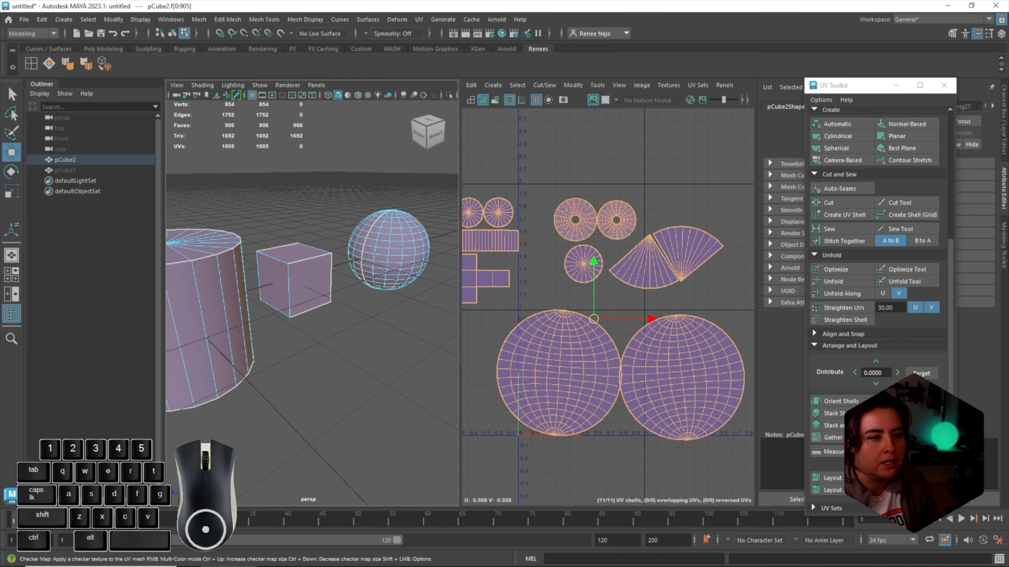
click(605, 100)
scroll(222, 326, down, 5)
alt+drag(215, 328, 355, 280)
alt+middle_drag(207, 271, 247, 286)
alt+right_drag(246, 286, 344, 320)
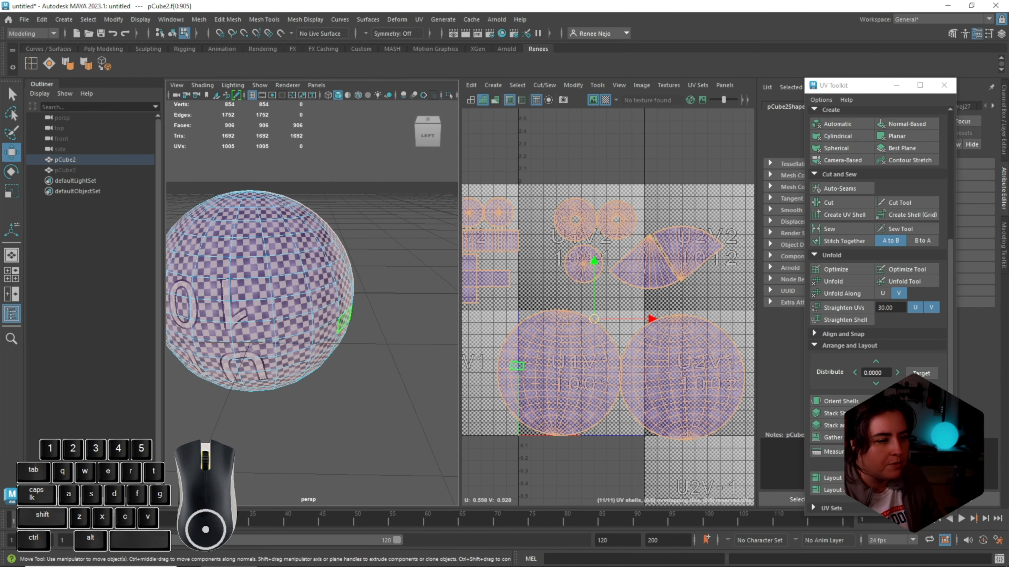
alt+middle_drag(344, 320, 248, 303)
scroll(248, 302, down, 6)
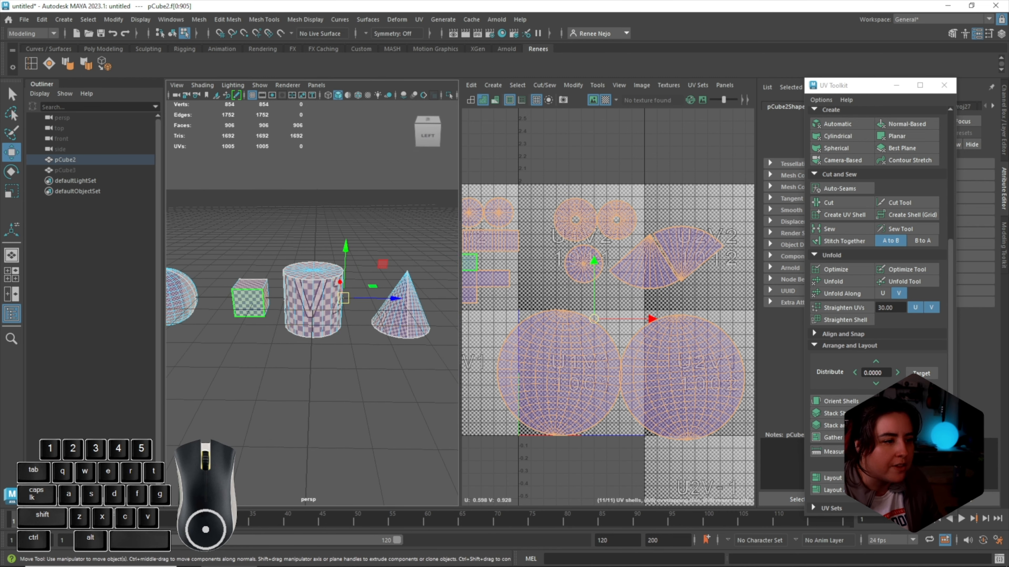
alt+middle_drag(333, 303, 264, 300)
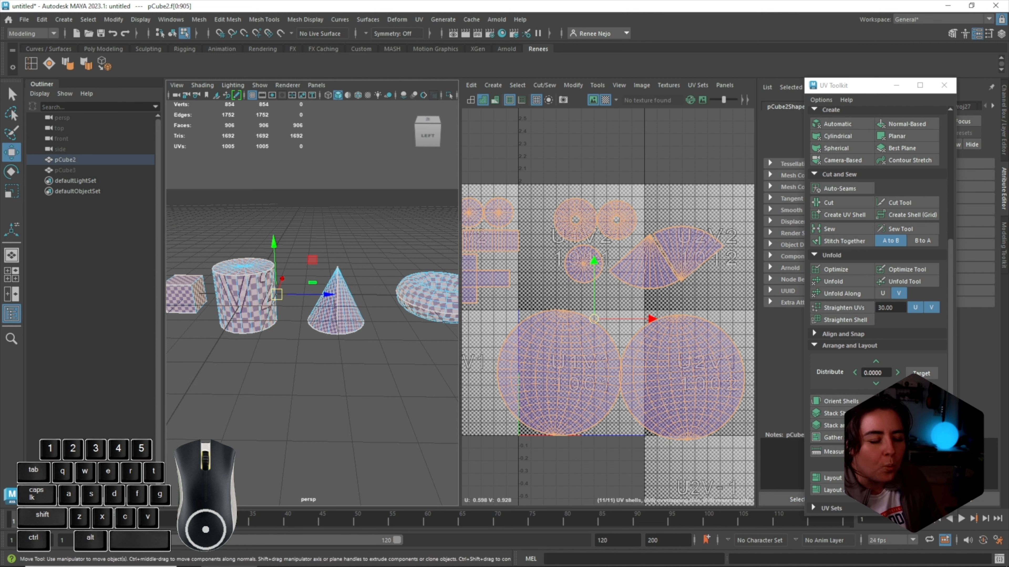
Select both half-sphere UV shells and scale them down uniformly to enlarge the sphere's checker squares
double_click(581, 337)
shift+double_click(649, 362)
alt+middle_drag(214, 298, 443, 315)
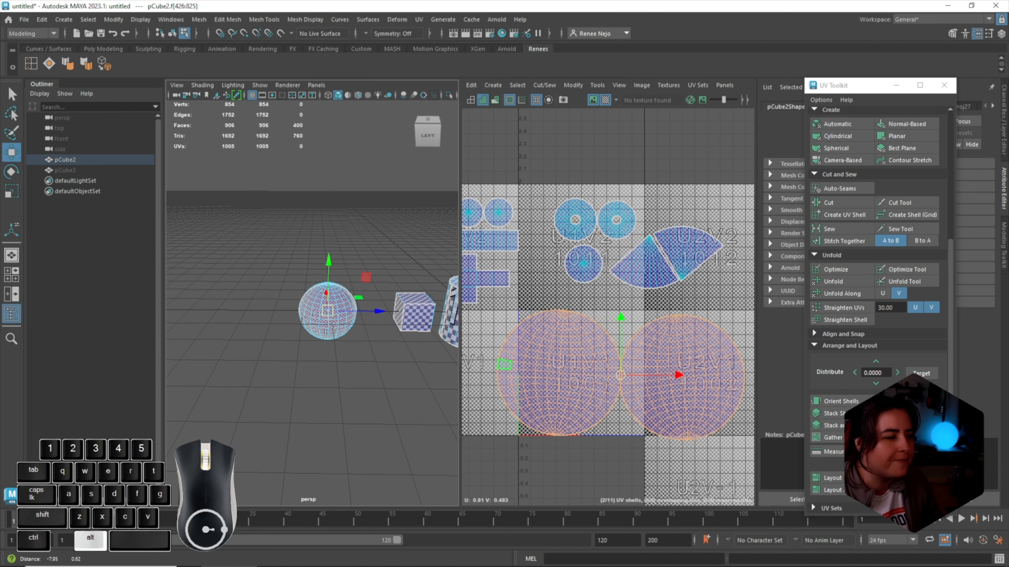
alt+scroll(311, 328, up, 2)
key(r)
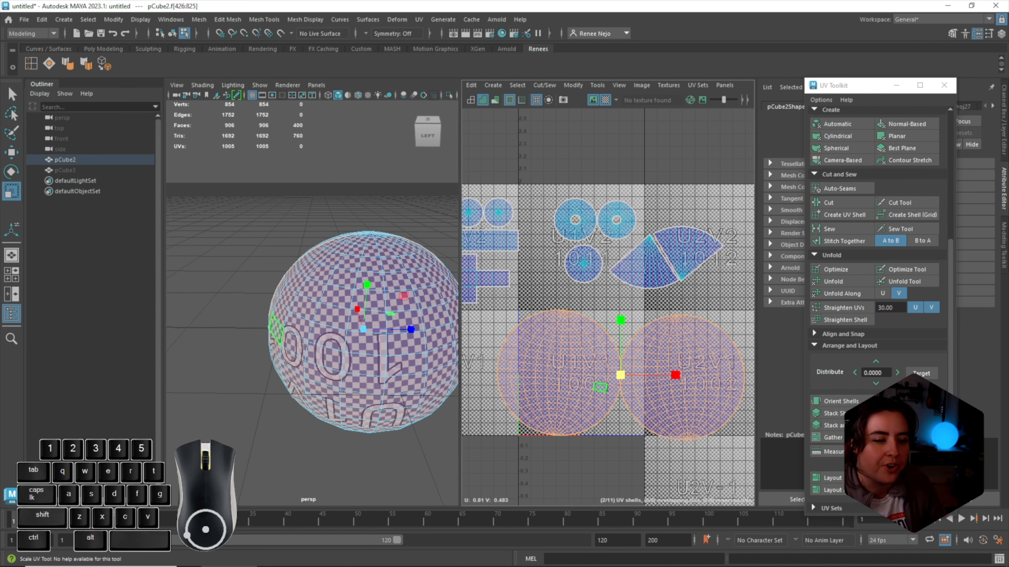
drag(620, 375, 585, 375)
Move both half-sphere shells below the cube's cross shell, to about U -0.23, V 0.75
key(w)
drag(677, 375, 557, 375)
alt+middle_drag(532, 359, 612, 364)
drag(578, 381, 569, 347)
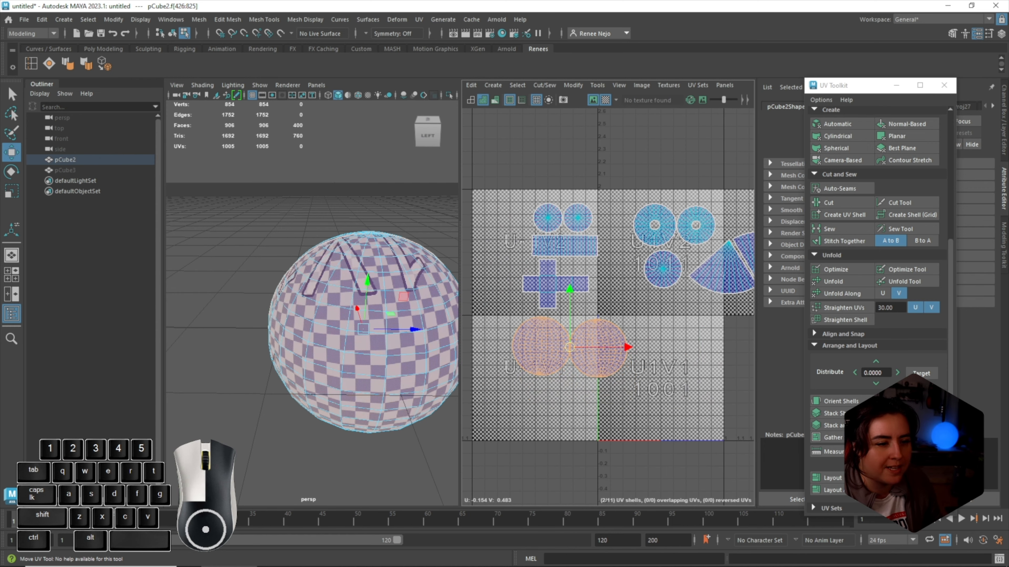
Select the cone's three UV shells and scale them down to match the checker size on the other primitives
alt+middle_drag(603, 350, 569, 346)
alt+middle_drag(421, 317, 218, 296)
alt+middle_drag(433, 302, 131, 334)
alt+middle_drag(288, 281, 288, 286)
scroll(288, 286, down, 3)
alt+middle_drag(452, 310, 269, 286)
double_click(270, 286)
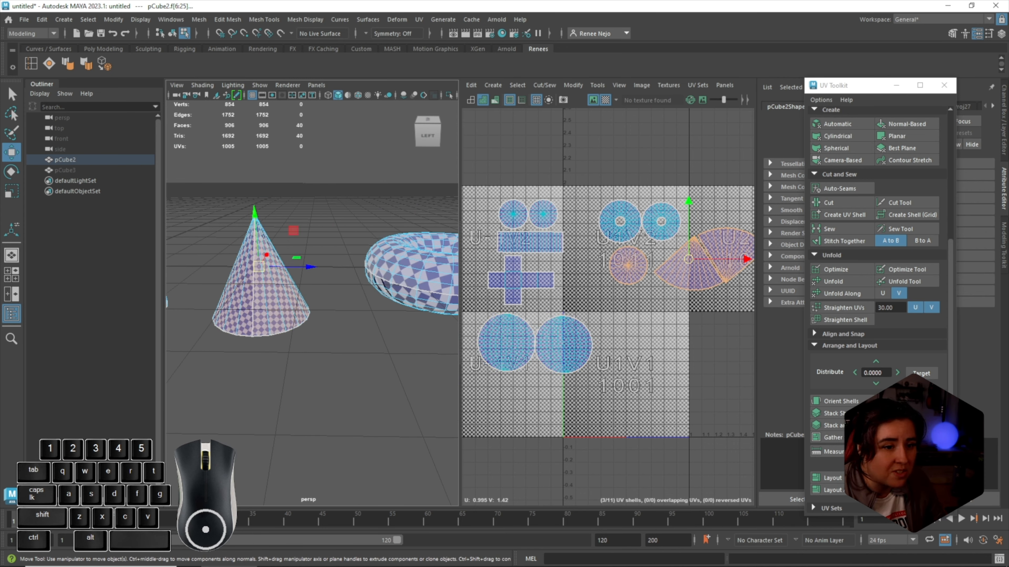
key(r)
drag(688, 259, 626, 266)
Select the half-sphere shells again and scale them down slightly to match the neighbouring primitives' checker size
alt+middle_drag(199, 294, 449, 294)
scroll(312, 294, down, 6)
alt+right_drag(278, 294, 350, 293)
alt+drag(312, 293, 397, 283)
alt+middle_drag(326, 295, 308, 325)
double_click(296, 320)
key(r)
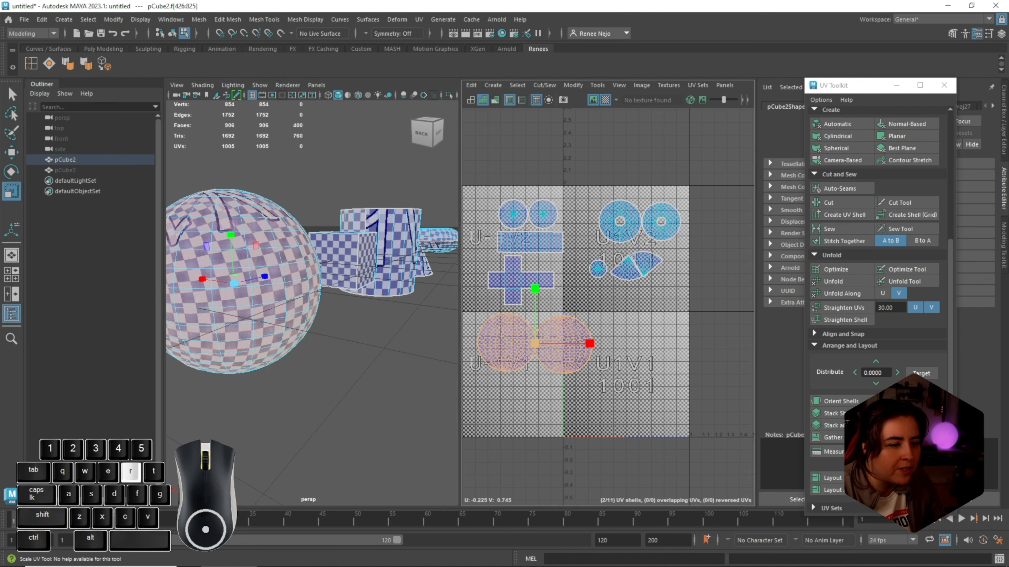
drag(535, 344, 522, 343)
Select the cube's cross-shaped UV shell and scale it down slightly to match the cylinder's checker size
alt+drag(349, 294, 278, 293)
alt+middle_drag(311, 293, 301, 285)
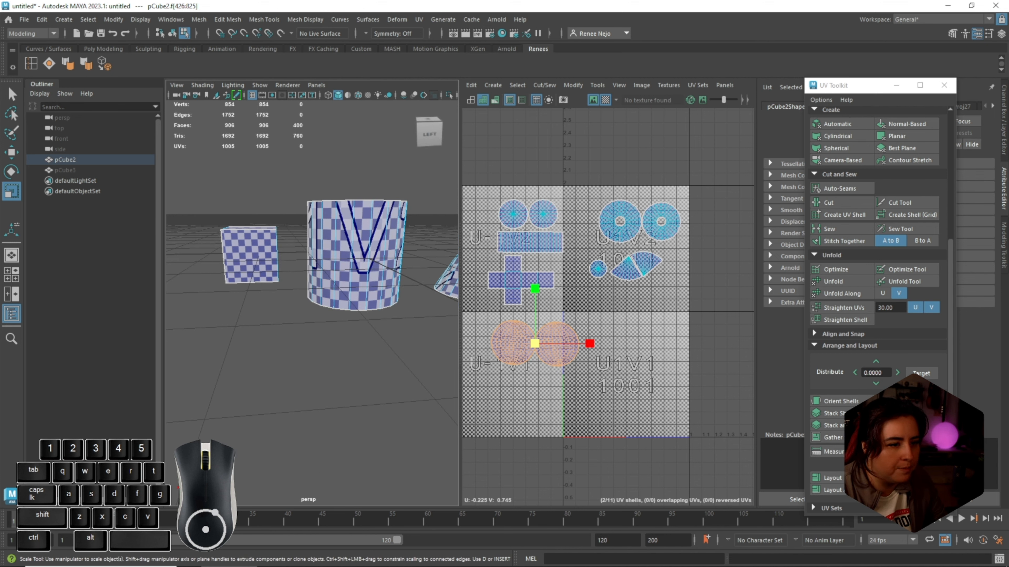
double_click(513, 280)
drag(521, 280, 510, 281)
Move all UV shells together to about U 0.77, V 0.68 and hide the checker map
drag(660, 374, 689, 386)
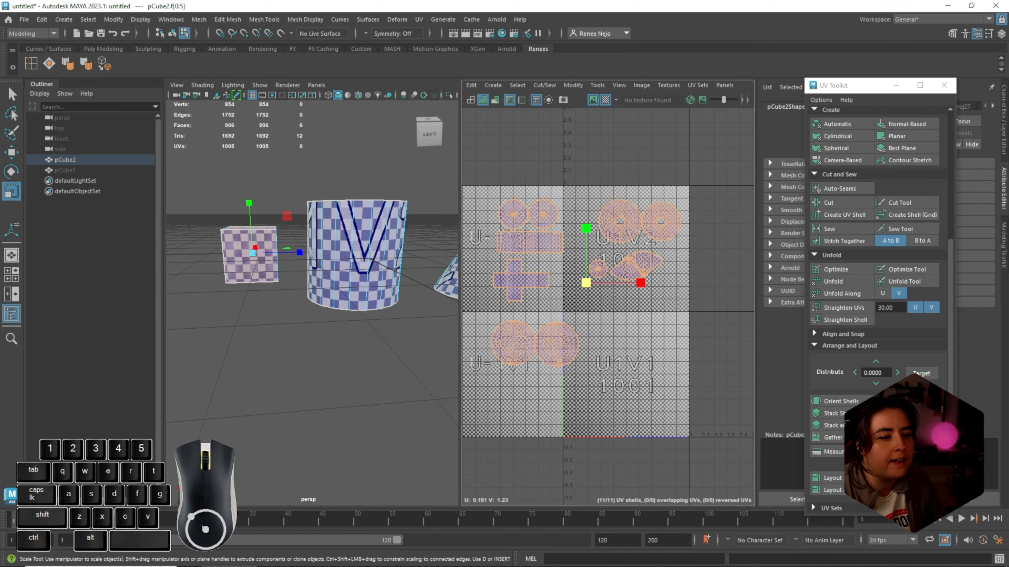
key(w)
drag(586, 282, 660, 352)
alt+middle_drag(659, 352, 623, 318)
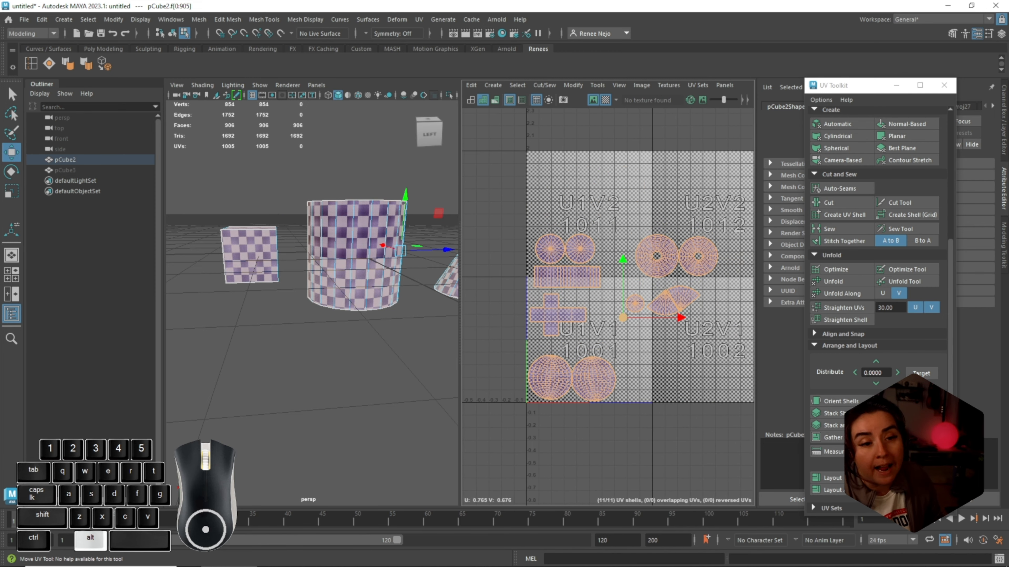
scroll(698, 312, up, 3)
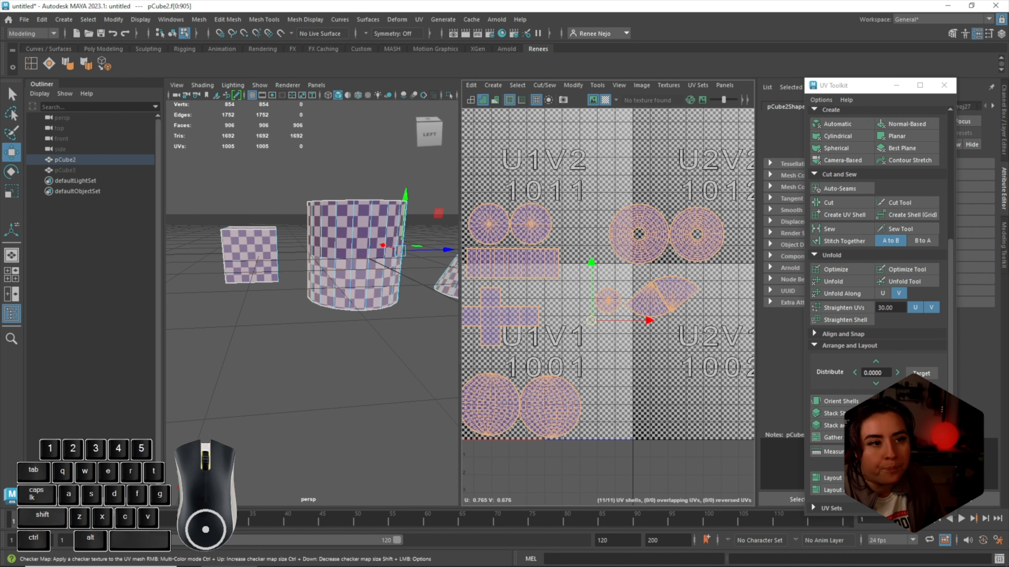
click(604, 100)
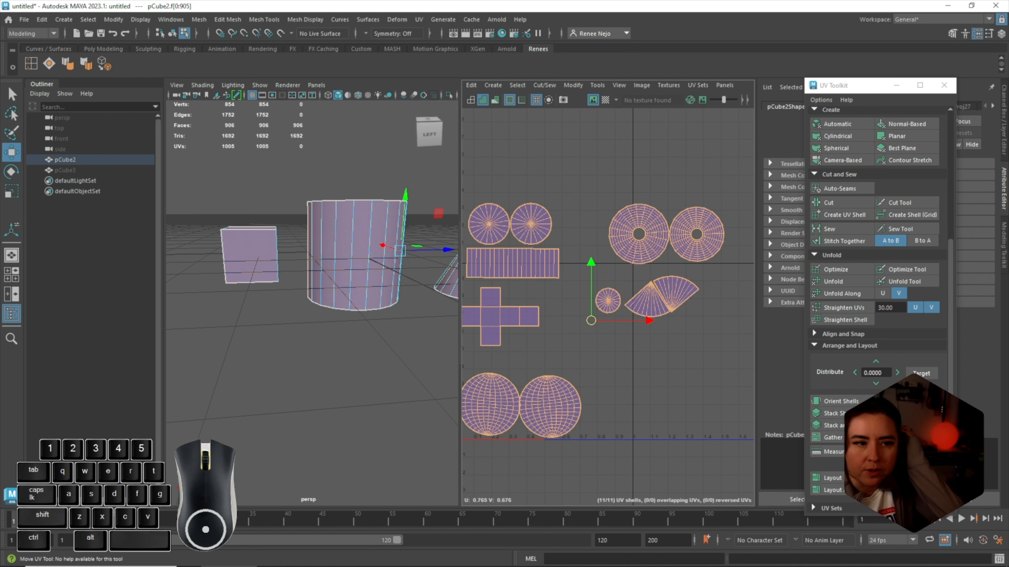
Move both torus ring shells into the 0–1 UV space, directly above the half-sphere shells
scroll(615, 325, down, 2)
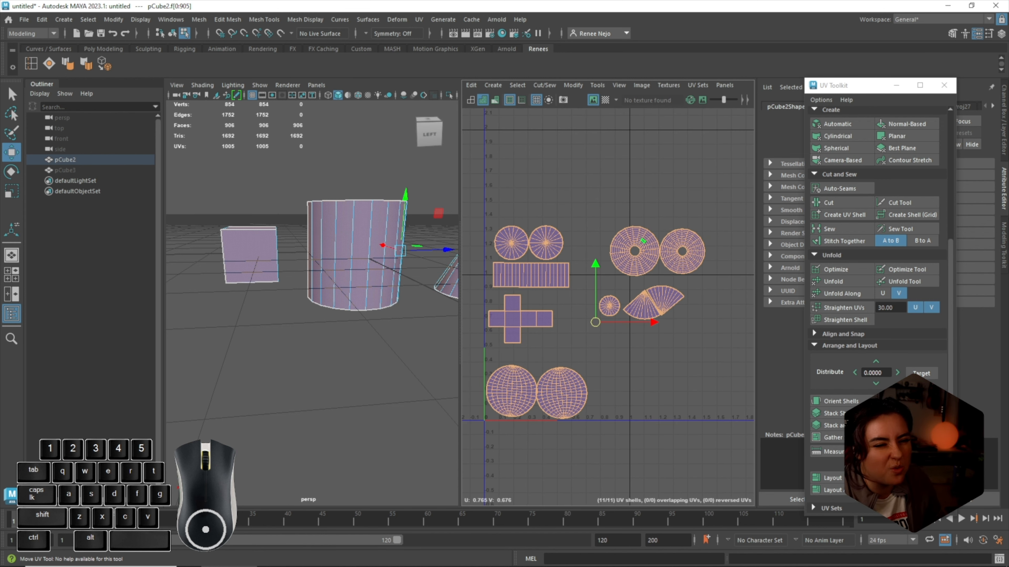
click(644, 241)
key(r)
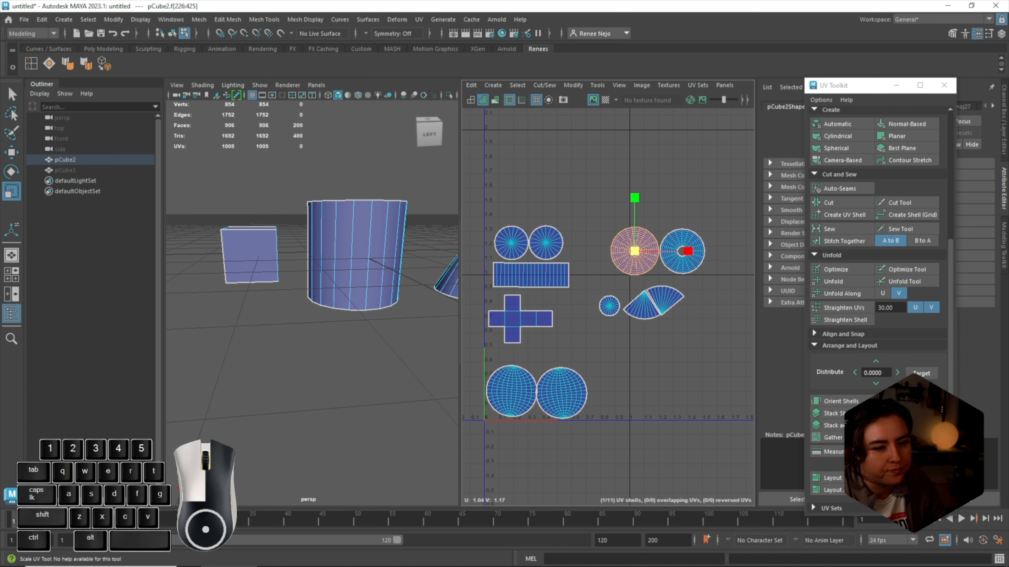
key(w)
shift+click(698, 242)
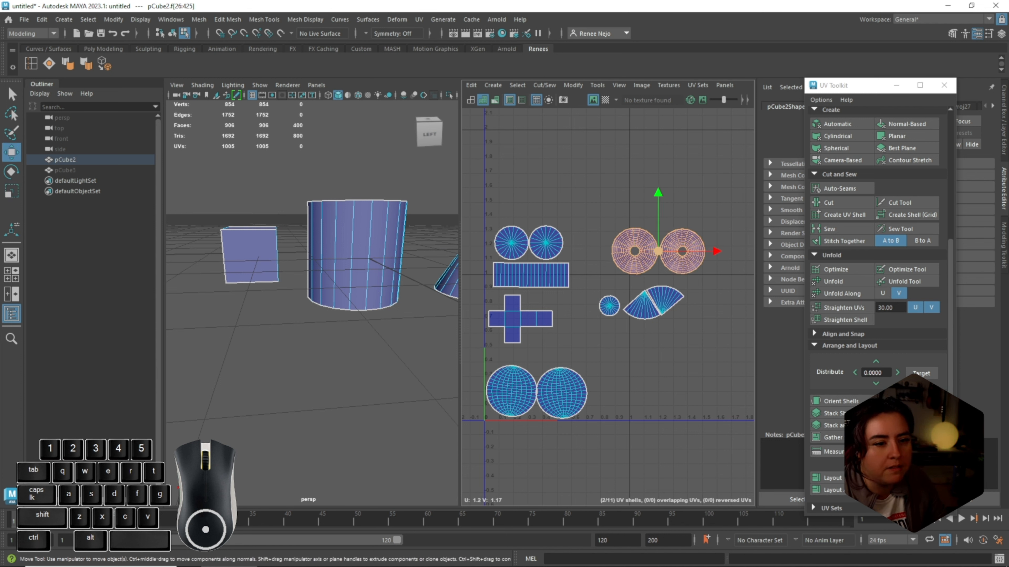
drag(658, 250, 564, 347)
Move the cube's cross shell to about U 1.32, V 0.43 and the three cylinder shells to about U 0.29, V 0.79
click(512, 318)
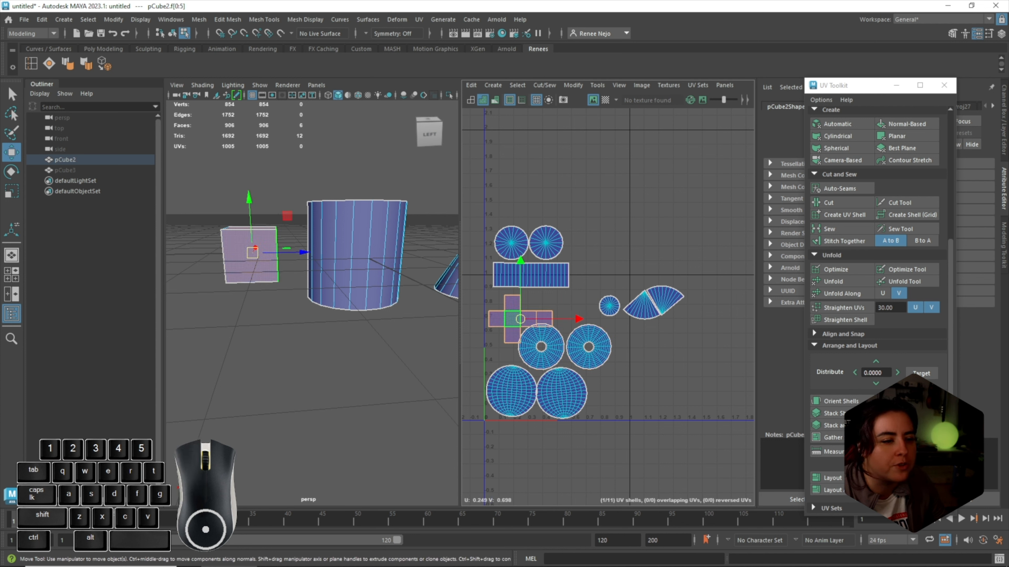
drag(563, 318, 675, 358)
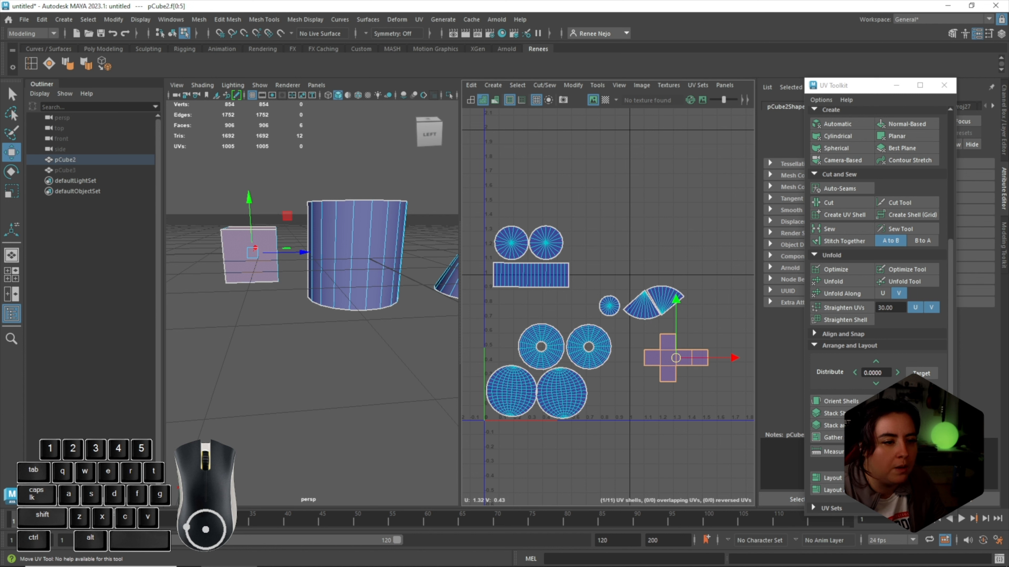
drag(481, 220, 577, 291)
drag(531, 256, 526, 306)
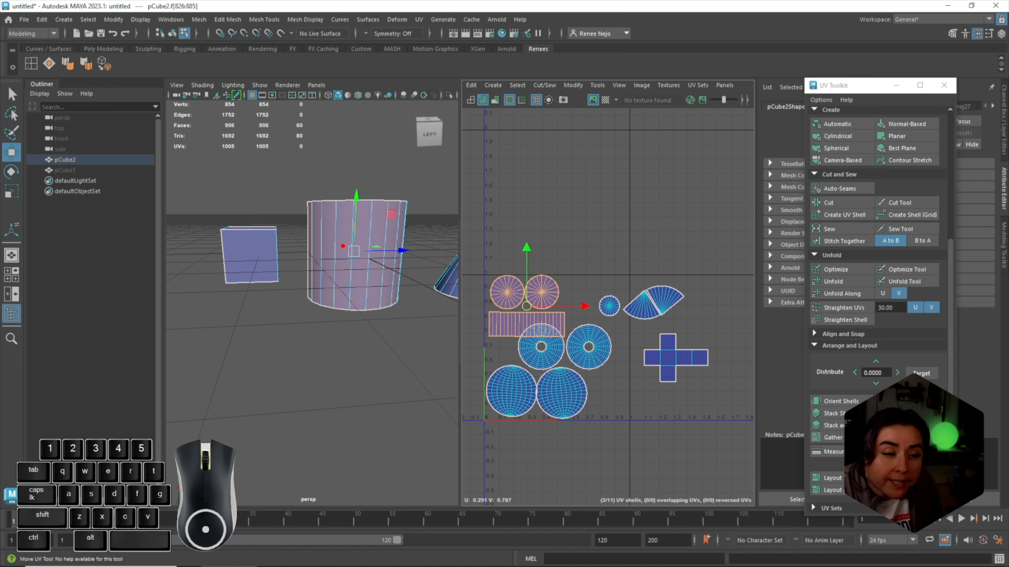
Move the cone's base circle above the 0–1 UV space and stack the two torus ring shells beside the cylinder shells
click(588, 347)
click(609, 306)
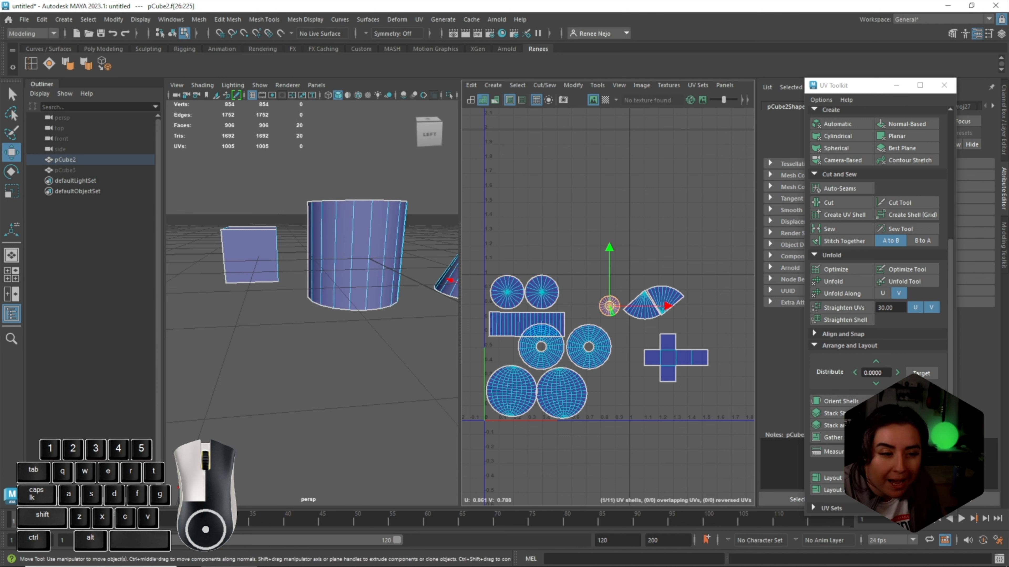
drag(609, 306, 605, 243)
click(588, 347)
drag(589, 347, 589, 299)
click(556, 352)
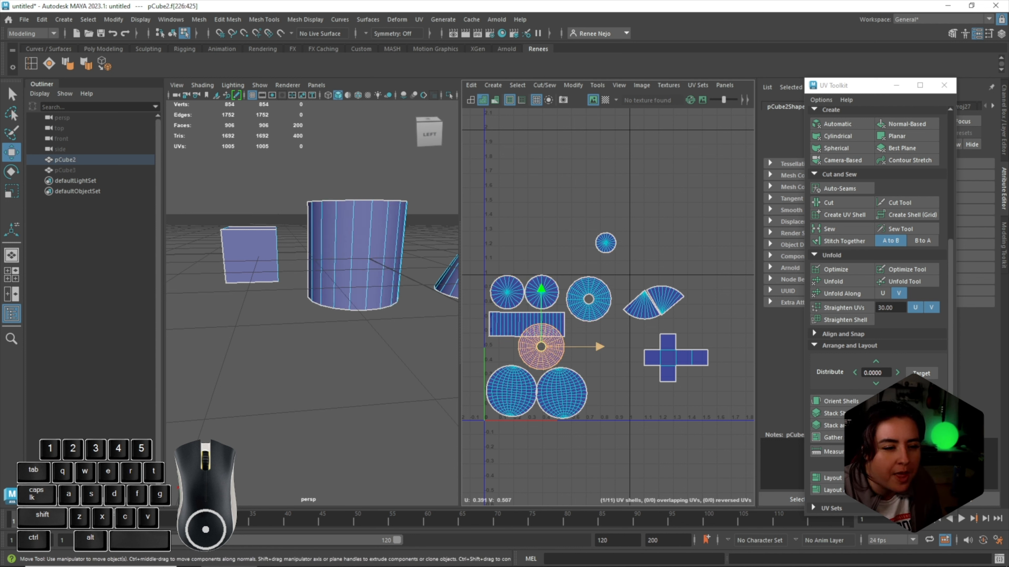
drag(540, 347, 612, 342)
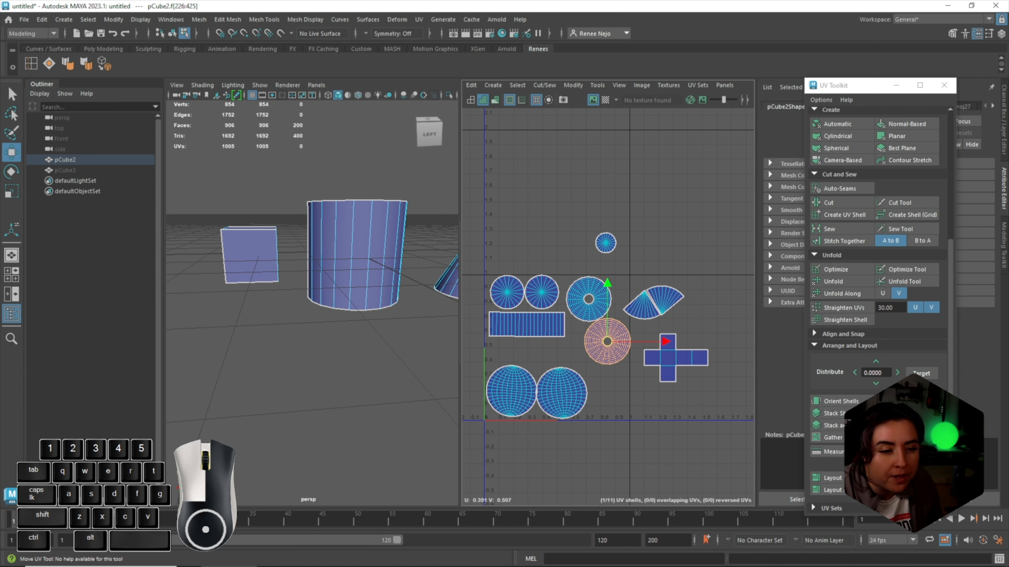
Nudge the cylinder's side strip up to about V 0.67, closer to its cap shells
click(671, 358)
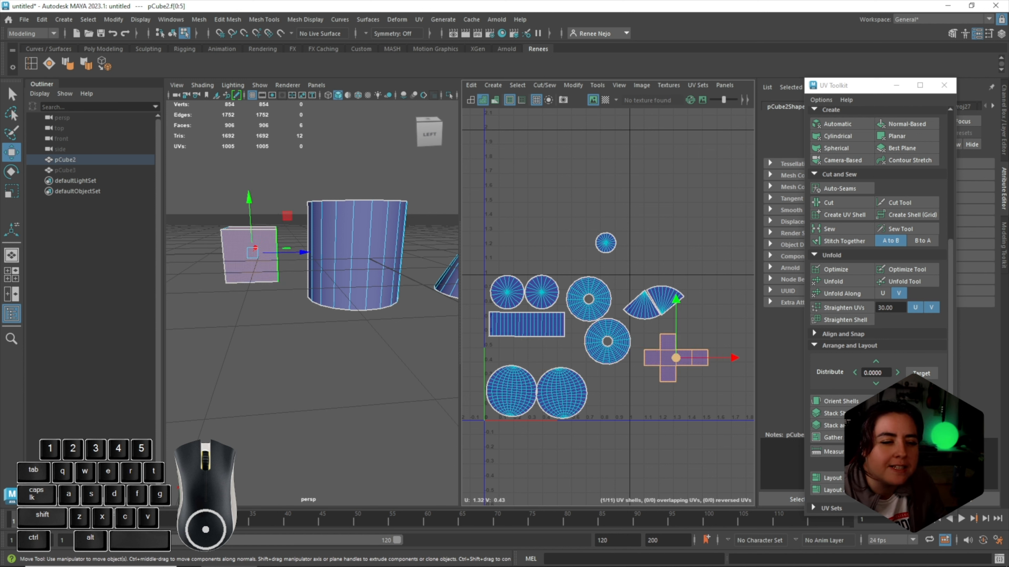
click(543, 324)
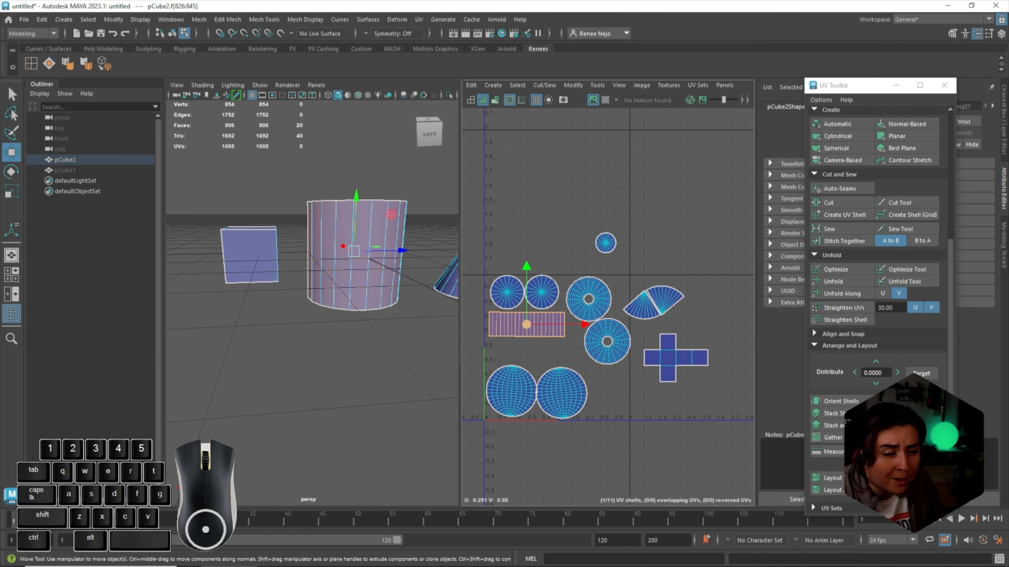
drag(526, 325, 526, 324)
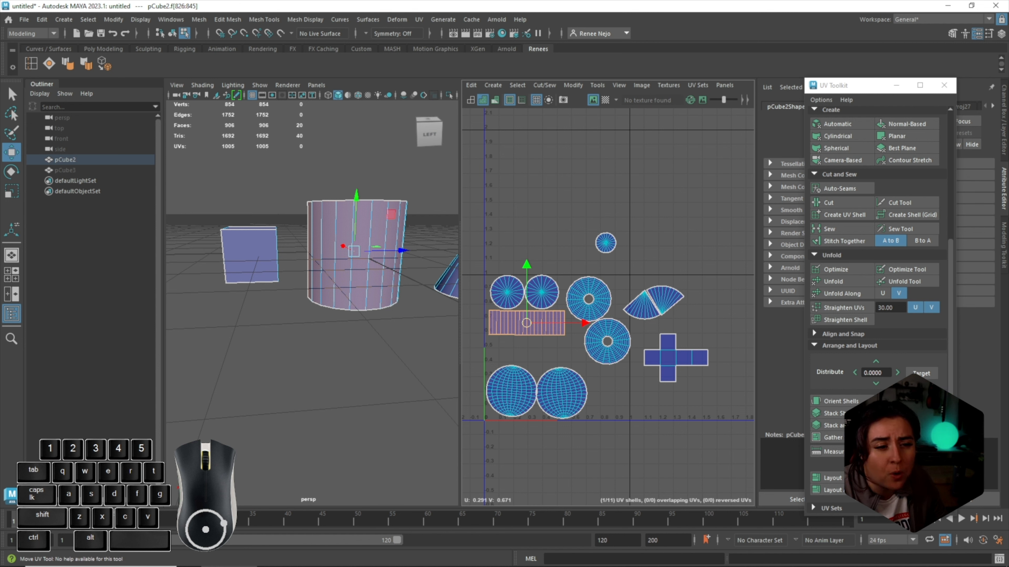
Try to fit the cube's cross shell between the half-sphere shells, moving the second half to about U 0.73, V 0.20
click(671, 357)
drag(670, 358, 575, 379)
click(545, 381)
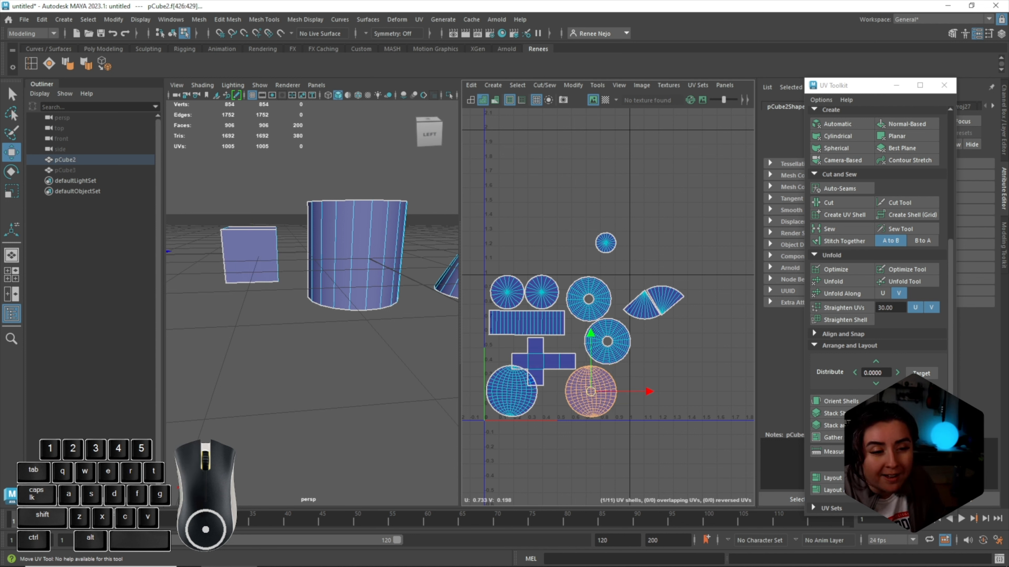
double_click(520, 386)
scroll(520, 385, up, 1)
scroll(556, 381, down, 1)
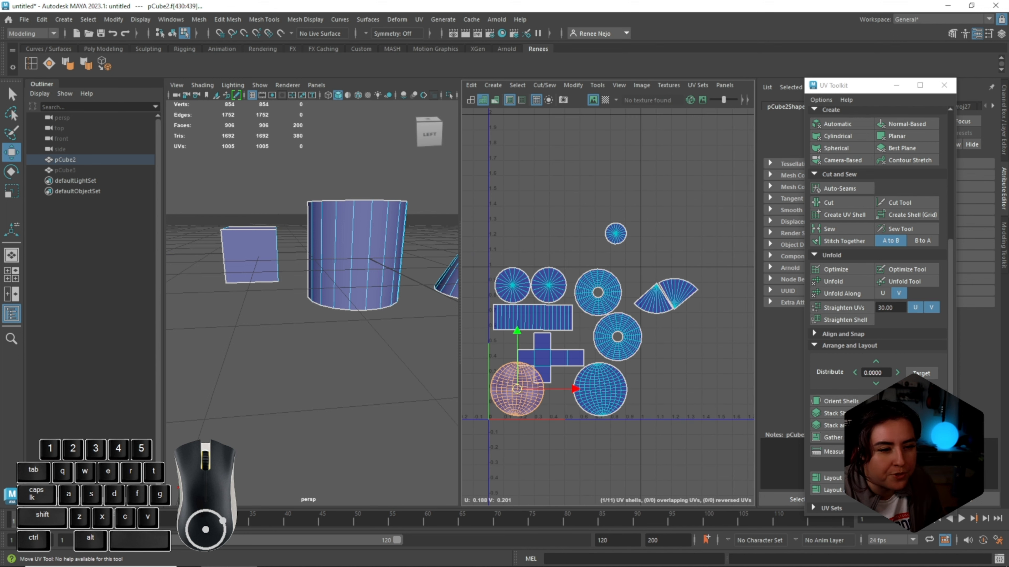
Move the cross shell back outside the 0–1 UV space and the second half-sphere shell back beside the first
click(559, 357)
drag(560, 358, 697, 357)
click(604, 331)
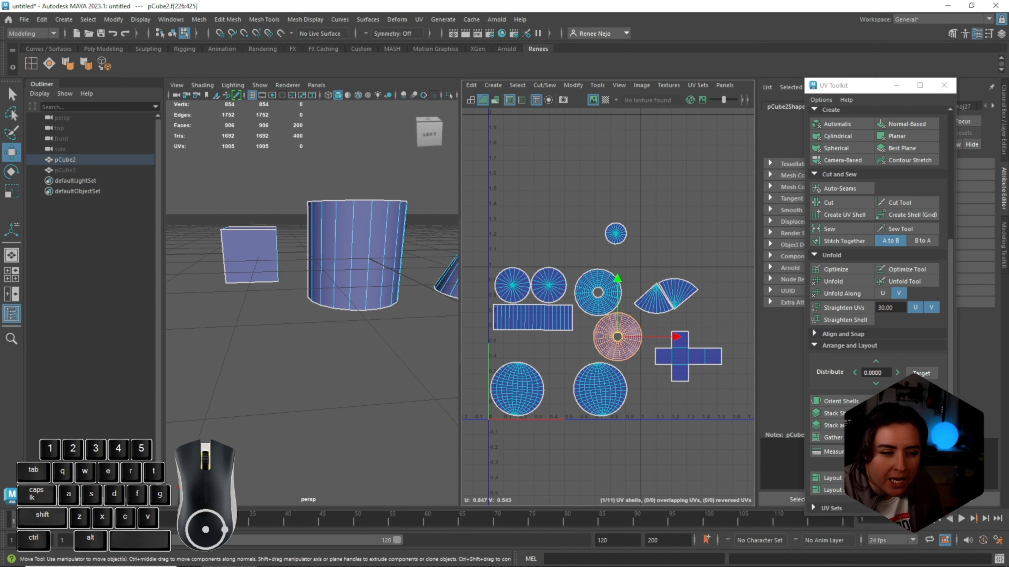
click(600, 388)
drag(600, 388, 573, 389)
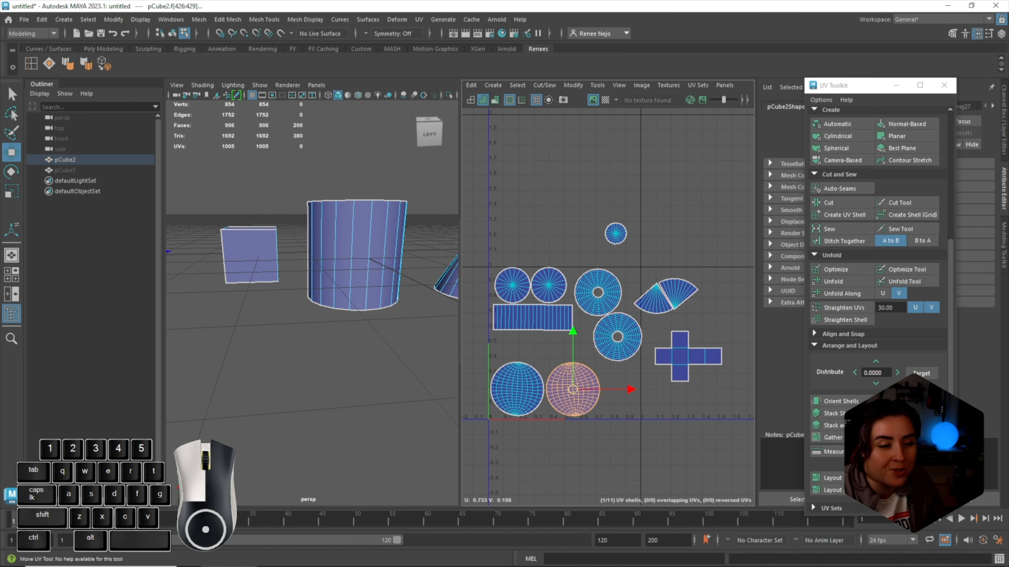
Scale all UV shells down slightly together and move them to about U 0.74, V 0.61
scroll(518, 289, down, 2)
drag(491, 219, 663, 389)
key(r)
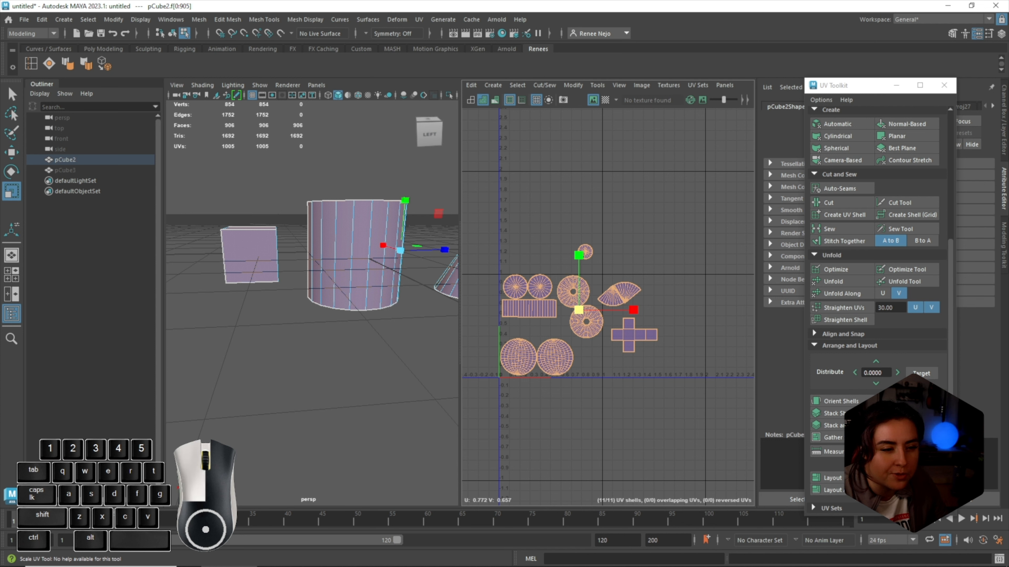
drag(579, 310, 575, 315)
scroll(572, 317, up, 3)
alt+middle_drag(574, 317, 632, 307)
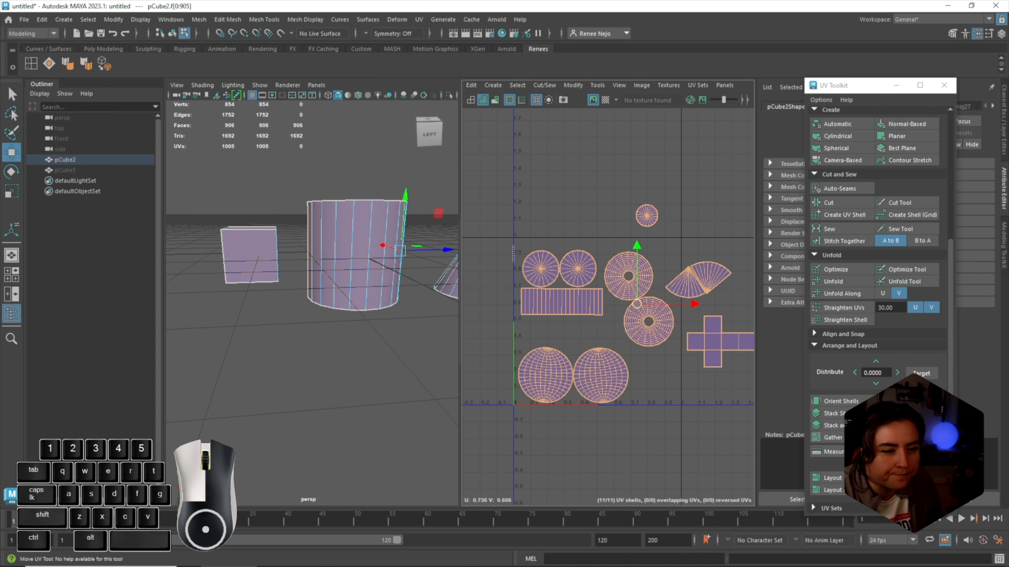
Select the cylinder's cap and strip shells with the first torus shell, and move them up towards the top edge of the 0–1 UV space
drag(610, 328, 610, 328)
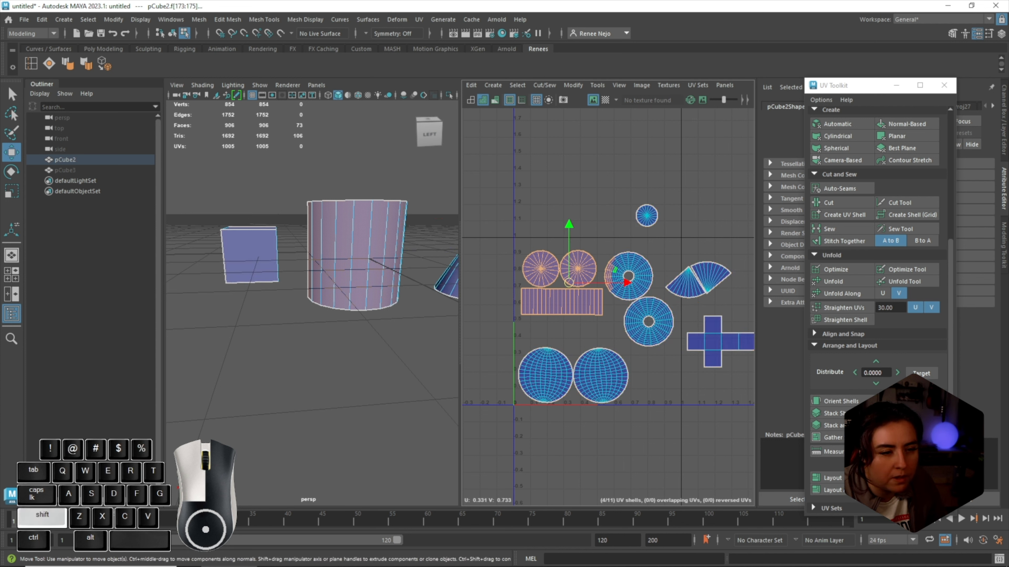
shift+click(625, 281)
shift+click(640, 310)
drag(597, 298, 593, 286)
Move the second torus shell diagonally up against the first one, and shift the cone's side shells slightly upward out of its way
alt+middle_drag(693, 285, 637, 277)
click(621, 298)
double_click(599, 290)
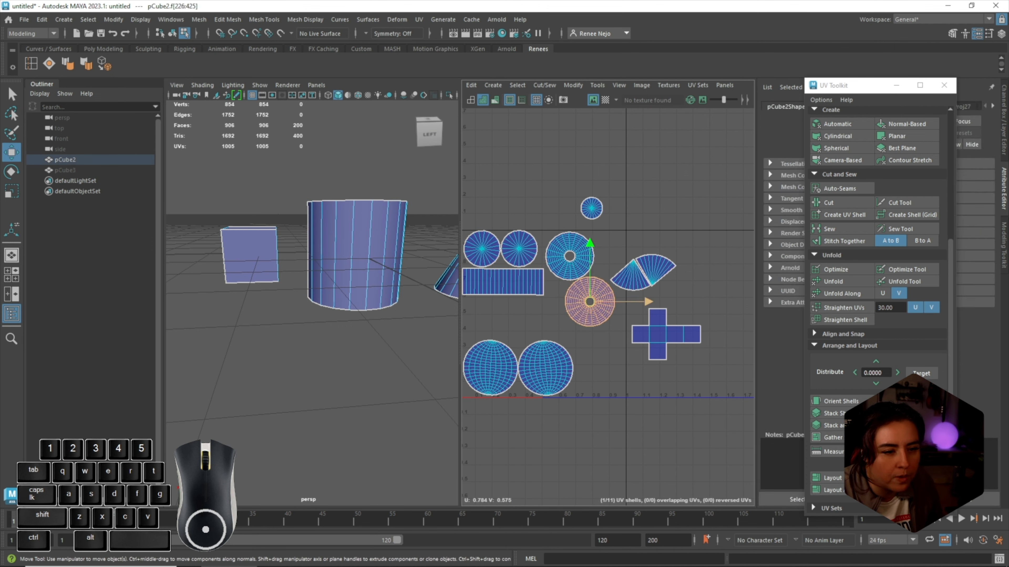
drag(589, 303, 650, 247)
click(620, 280)
Move the cube's cross shell between the cylinder strip and the half-sphere shells, at about U 0.40, V 0.46
click(666, 334)
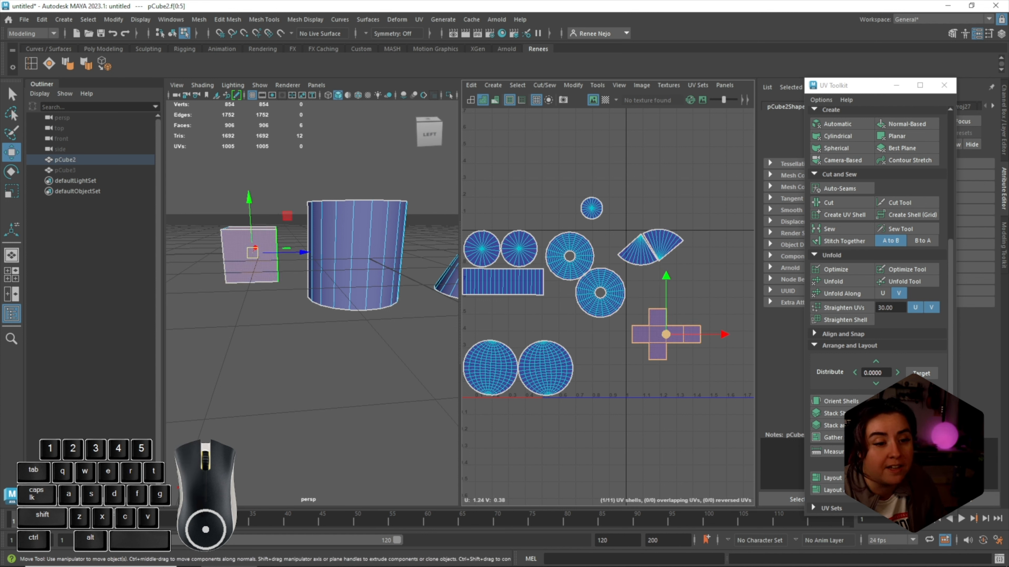
drag(666, 335, 526, 321)
scroll(525, 321, up, 4)
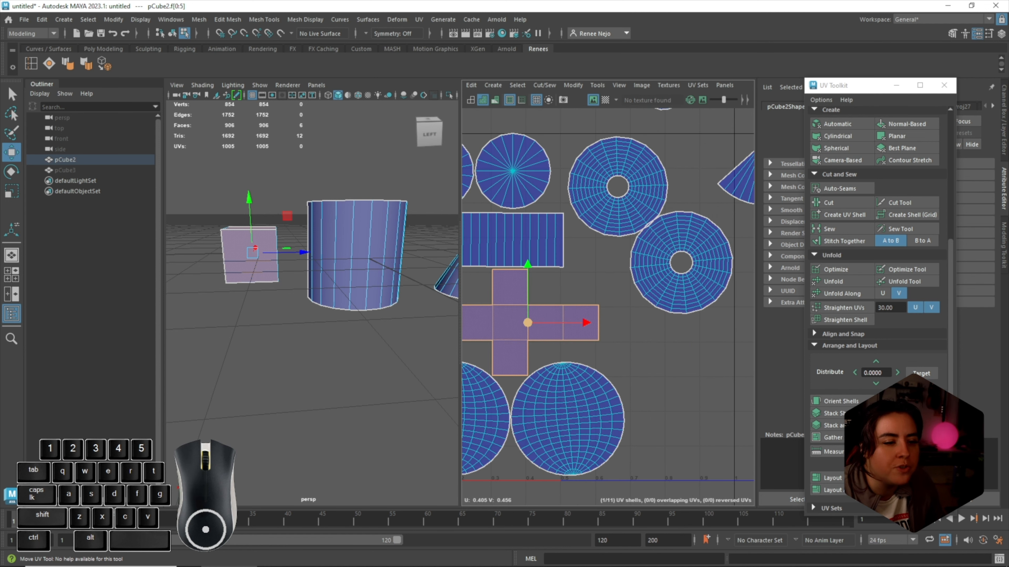
alt+middle_drag(526, 321, 565, 335)
scroll(587, 357, down, 4)
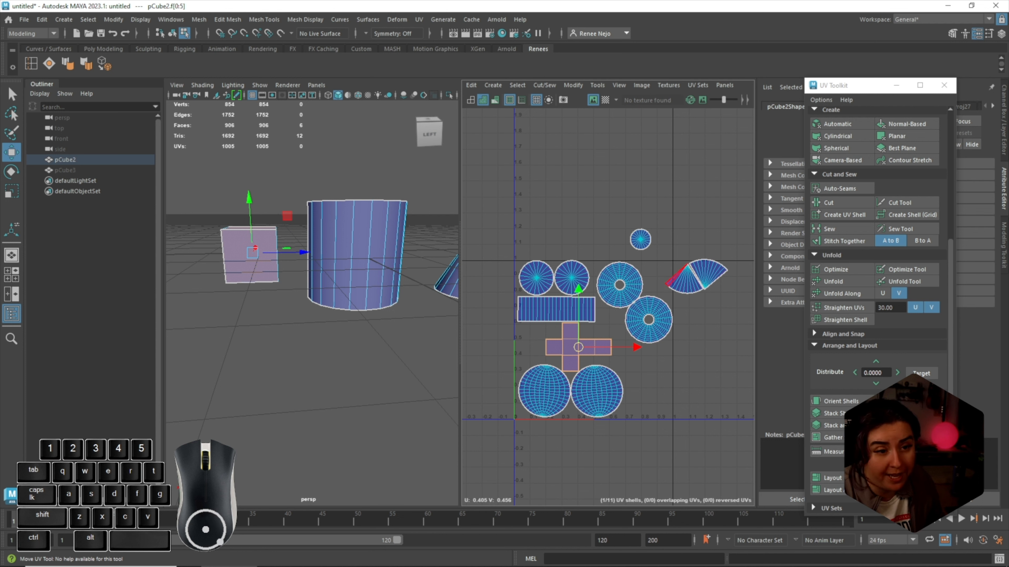
Move and rotate the cone's two side shells to fit below the torus shells, and place its base shell beside the upper torus shell
double_click(697, 272)
shift+click(683, 282)
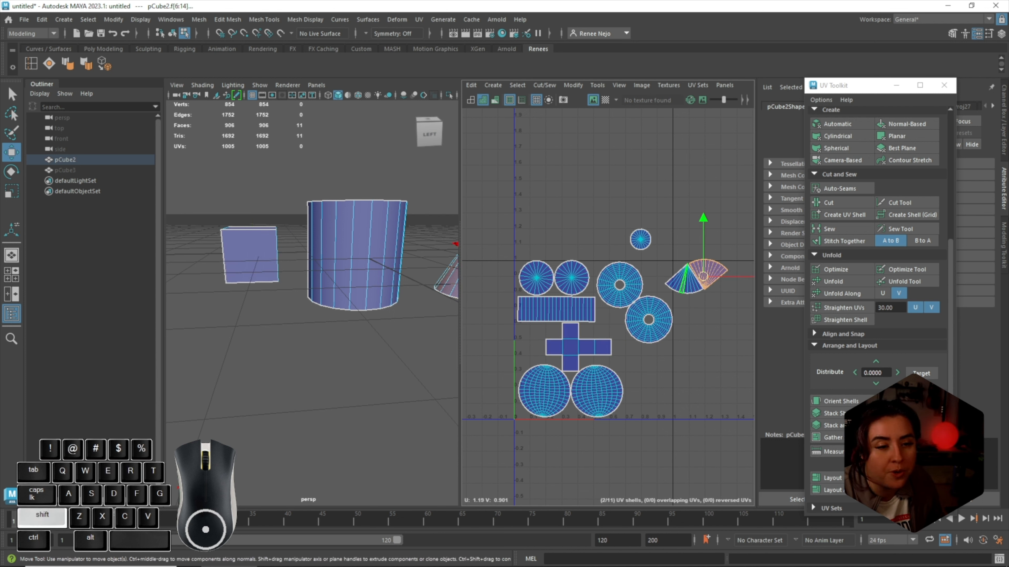
shift+double_click(683, 282)
drag(731, 276, 643, 364)
key(e)
drag(675, 321, 689, 350)
key(w)
double_click(640, 239)
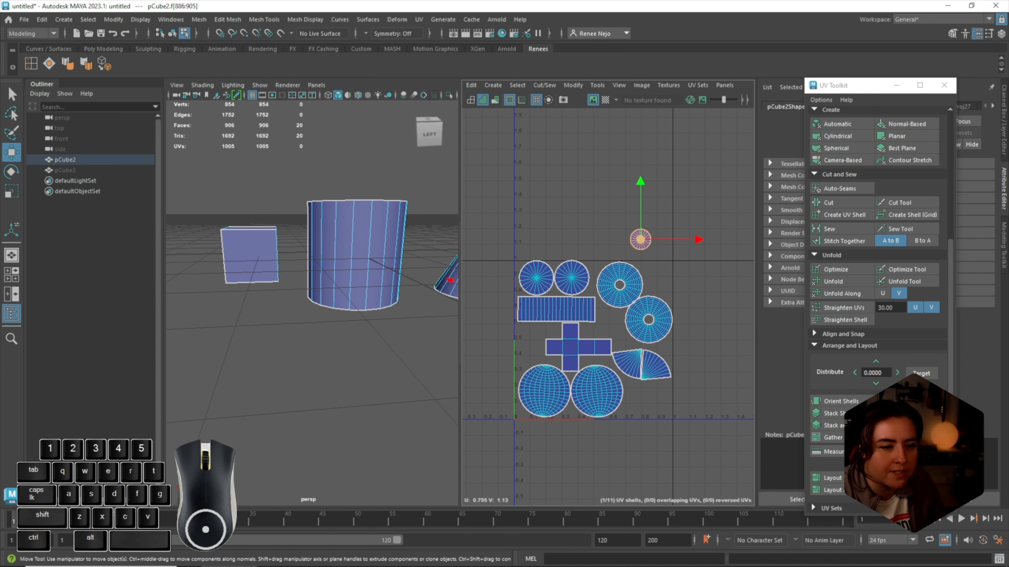
drag(640, 239, 659, 280)
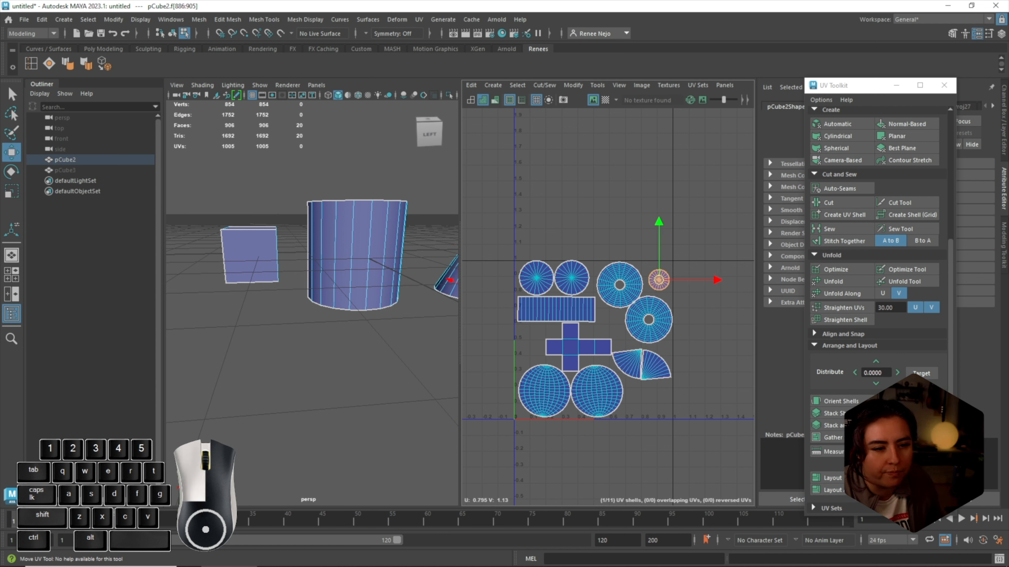
Return to object mode, duplicate the pCube2 set of shapes and move the copy sideways beside the original
scroll(349, 278, down, 6)
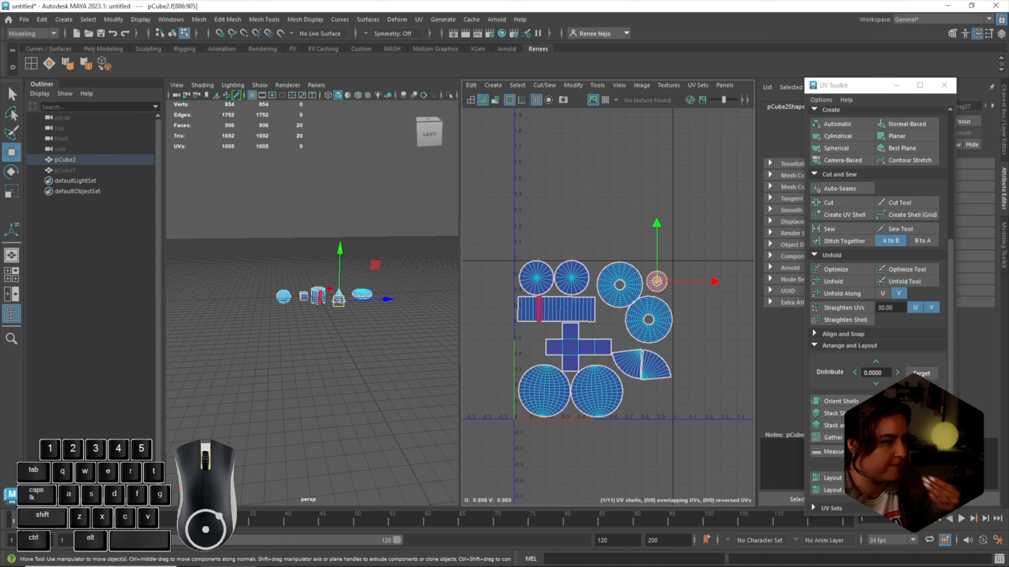
right_drag(356, 265, 405, 251)
alt+drag(397, 254, 440, 314)
alt+drag(358, 302, 373, 293)
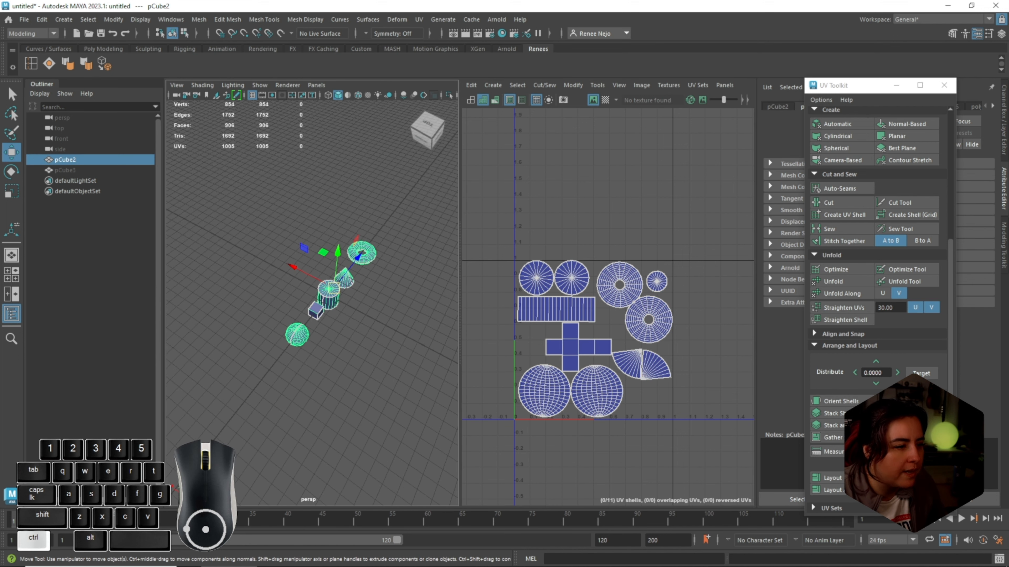
key(ctrl+d)
drag(293, 266, 259, 249)
Unhide the hidden pCube3 set of shapes
click(64, 170)
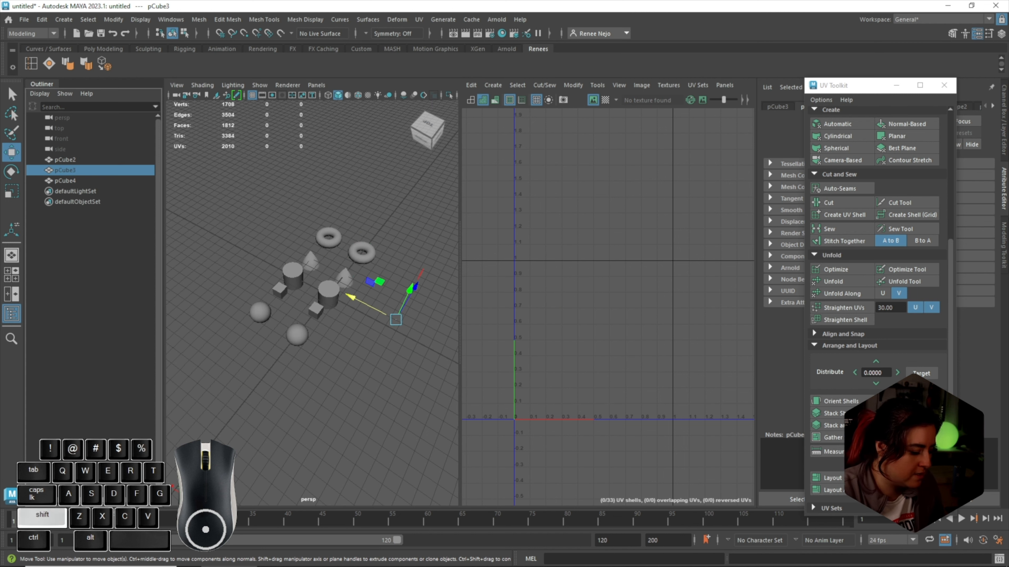
key(shift+h)
alt+drag(341, 318, 329, 278)
alt+click(358, 278)
scroll(312, 278, up, 3)
Select the duplicated set pCube4 and pack its UV shells with the automatic Layout
drag(284, 235, 348, 447)
alt+middle_drag(358, 358, 357, 363)
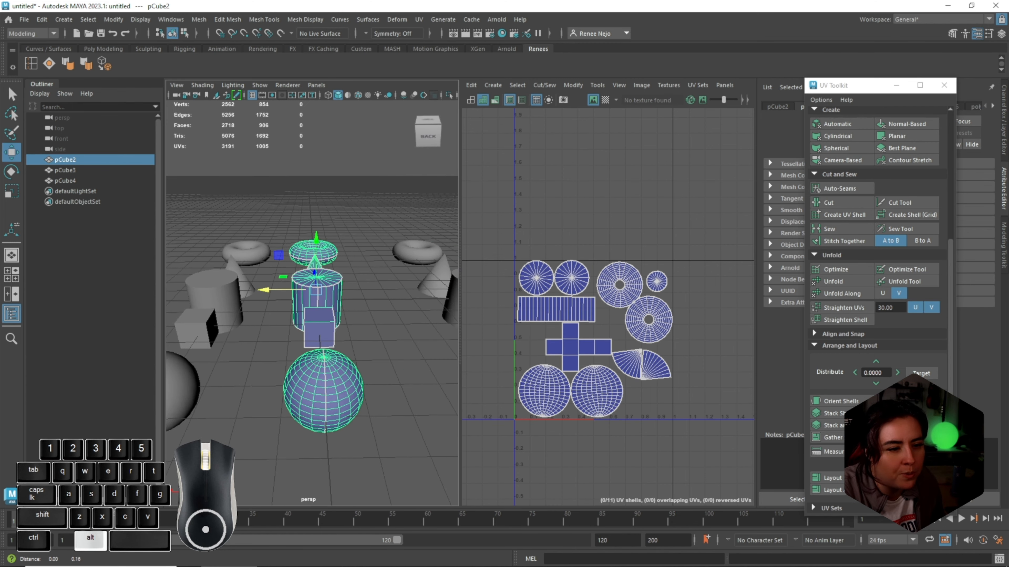
alt+drag(286, 302, 262, 302)
drag(223, 199, 317, 447)
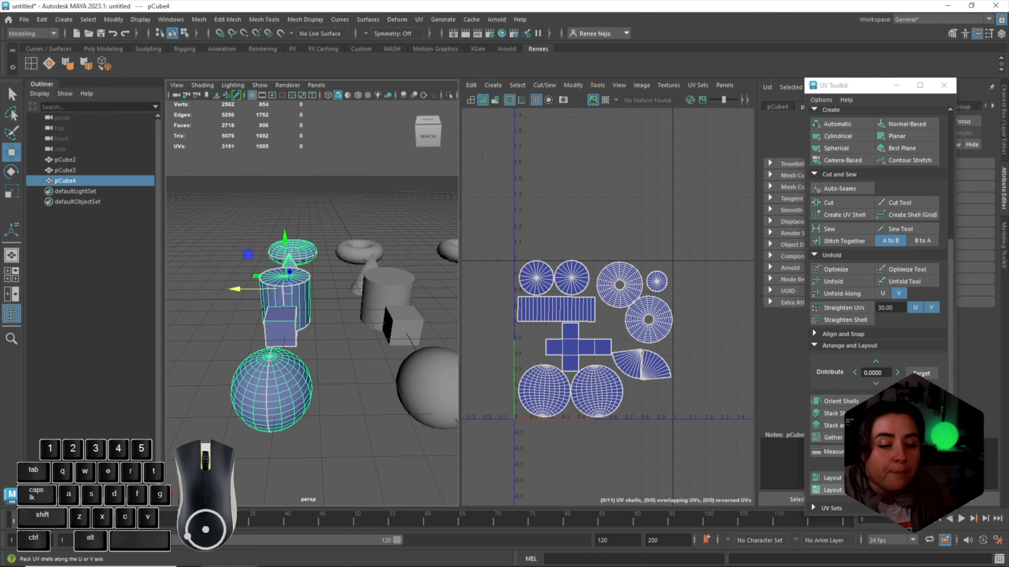
click(829, 478)
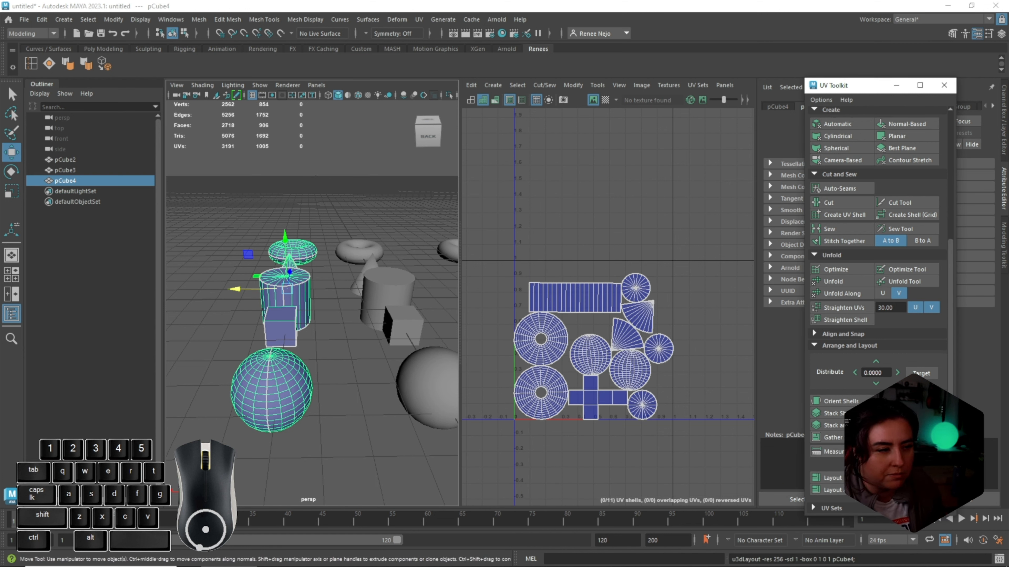
Select pCube3 and move it sideways closer to the other two sets of shapes
alt+drag(309, 318, 397, 329)
scroll(312, 307, down, 6)
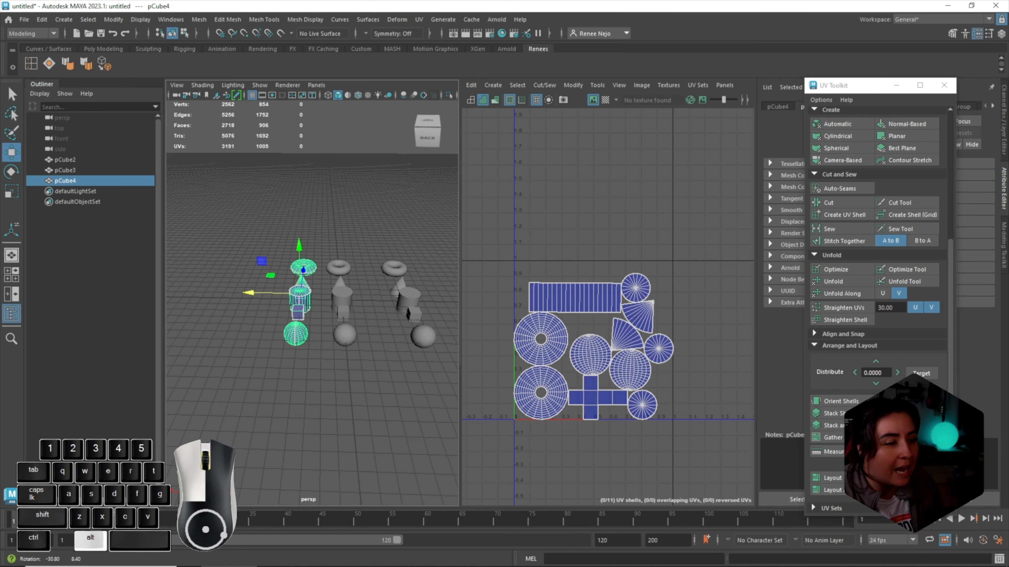
drag(366, 248, 439, 386)
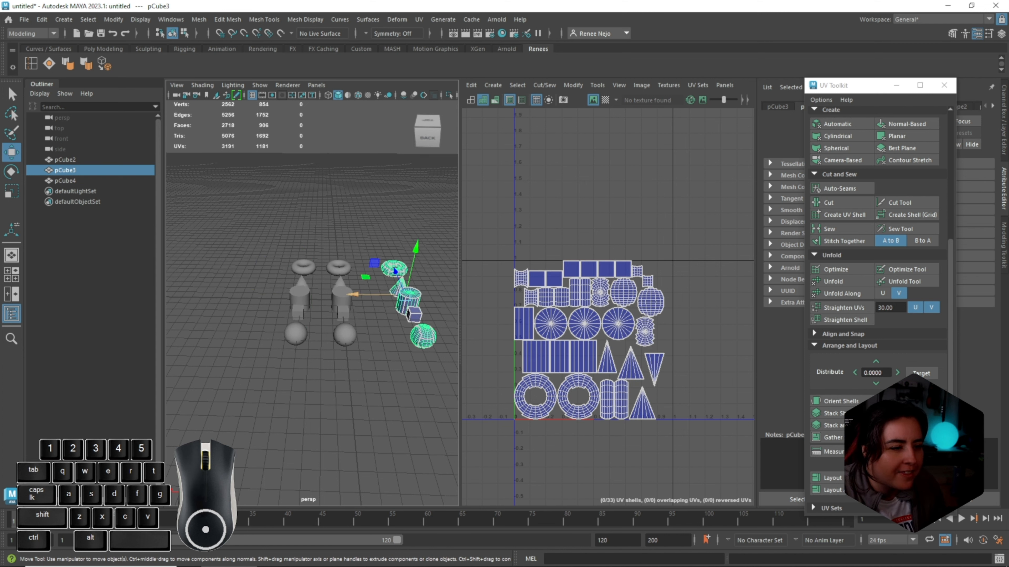
drag(353, 295, 324, 294)
scroll(326, 295, up, 5)
alt+middle_drag(330, 296, 218, 276)
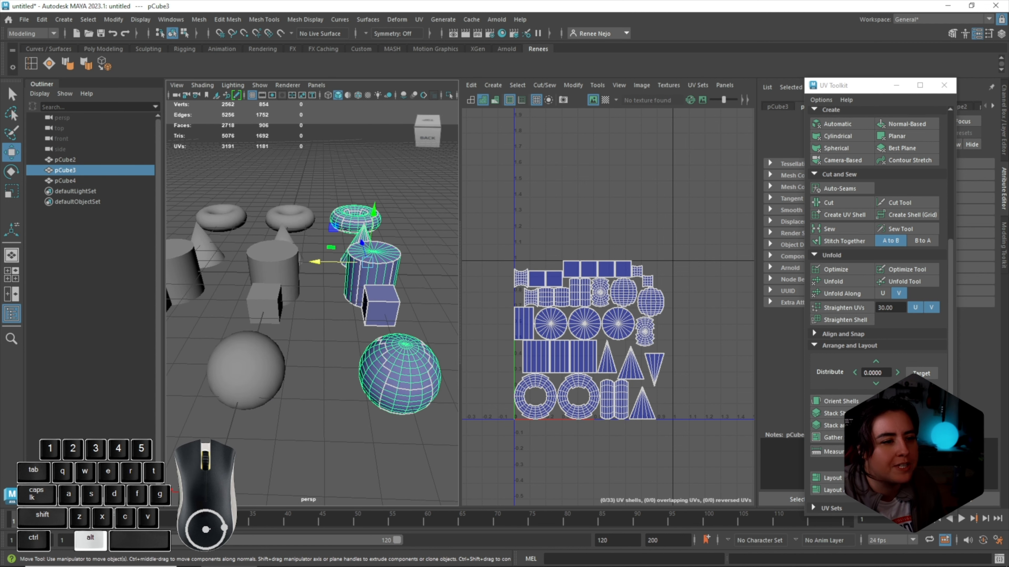
Turn on the checker map, select all three sets and compare the pattern on their shapes
click(605, 100)
scroll(312, 294, down, 7)
drag(371, 239, 224, 348)
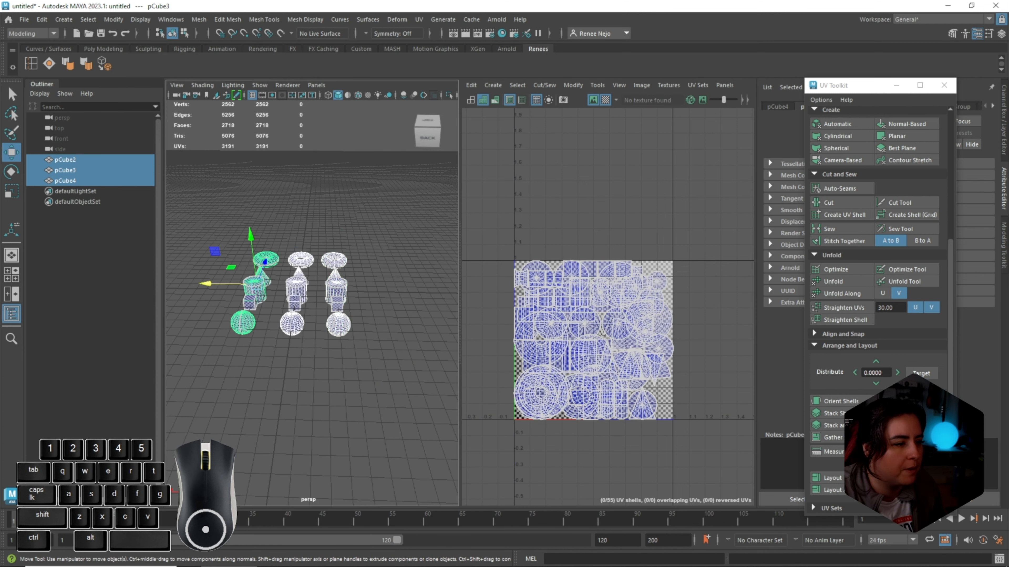
scroll(312, 302, up, 7)
alt+scroll(312, 302, down, 4)
alt+drag(312, 302, 350, 302)
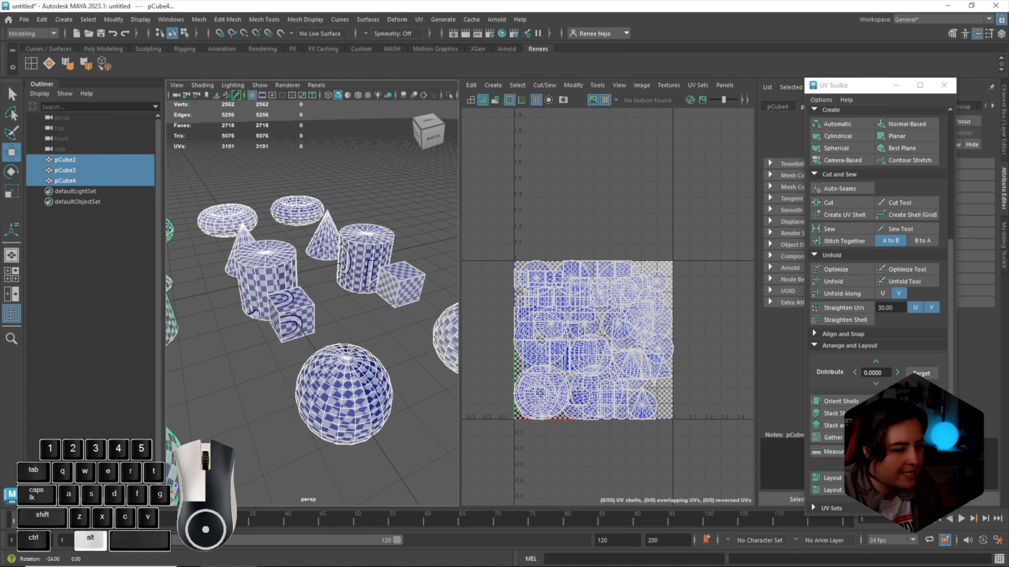
alt+right_drag(342, 302, 314, 302)
alt+drag(313, 302, 258, 280)
key(space)
key(space)
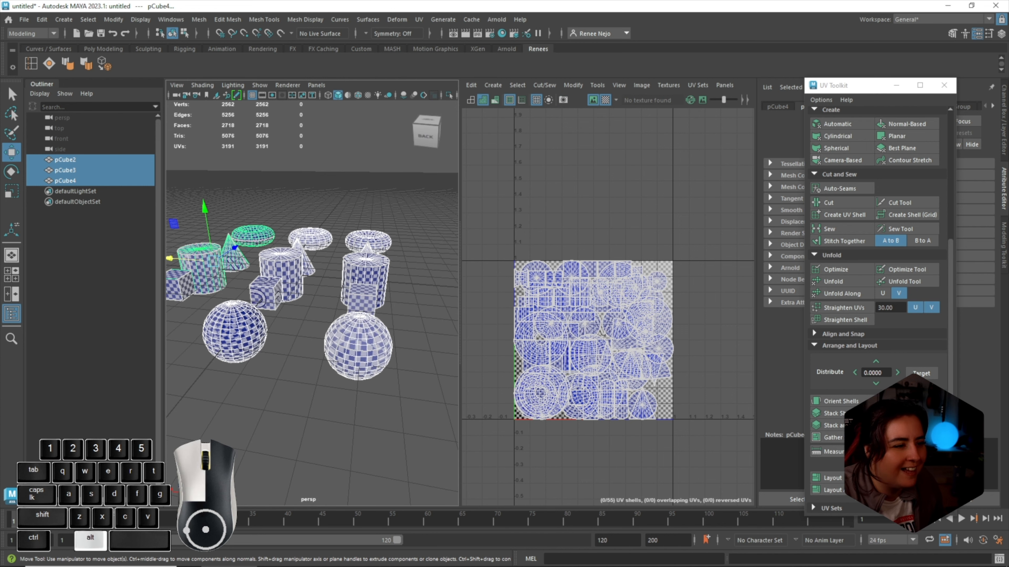
Select the faces of pCube3, run Unfold on its UVs and pack the shells with the automatic Layout
right_drag(361, 266, 361, 298)
drag(343, 201, 417, 405)
scroll(468, 403, up, 1)
scroll(515, 350, up, 1)
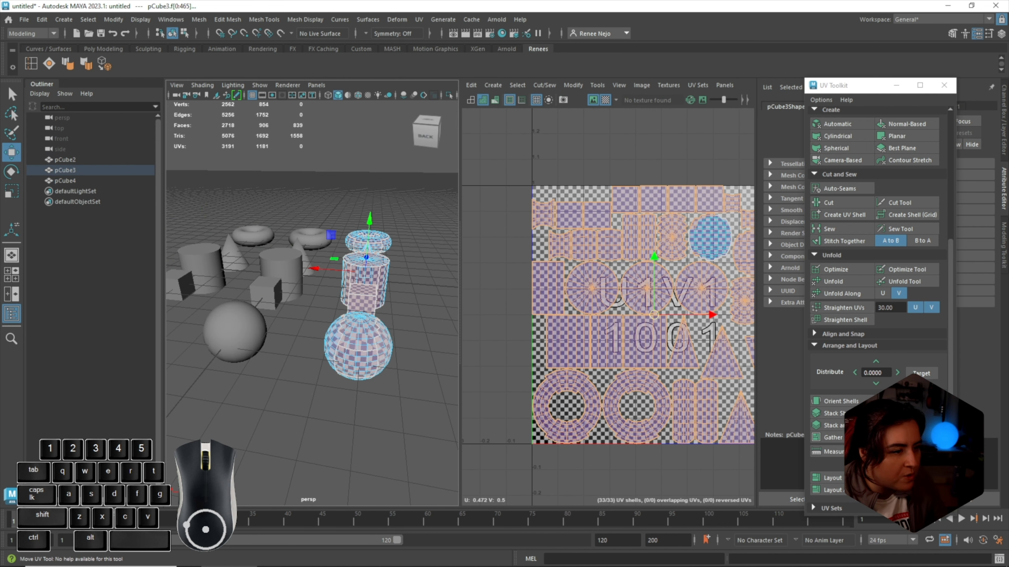
scroll(341, 255, up, 5)
alt+middle_drag(341, 254, 287, 262)
mouse_move(287, 262)
alt+mouse_down()
mouse_move(391, 254)
mouse_move(295, 260)
alt+mouse_up()
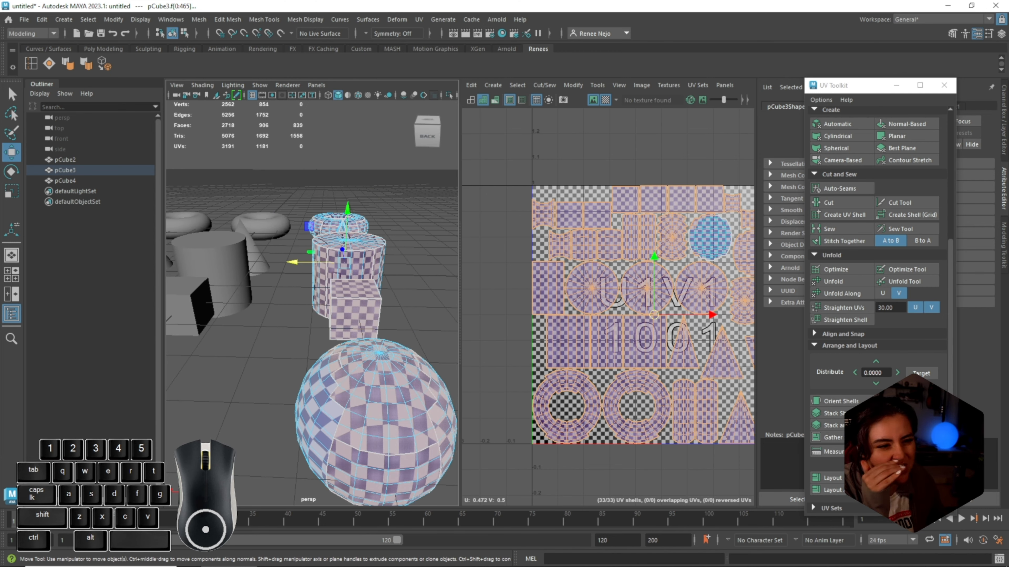
alt+drag(296, 260, 391, 241)
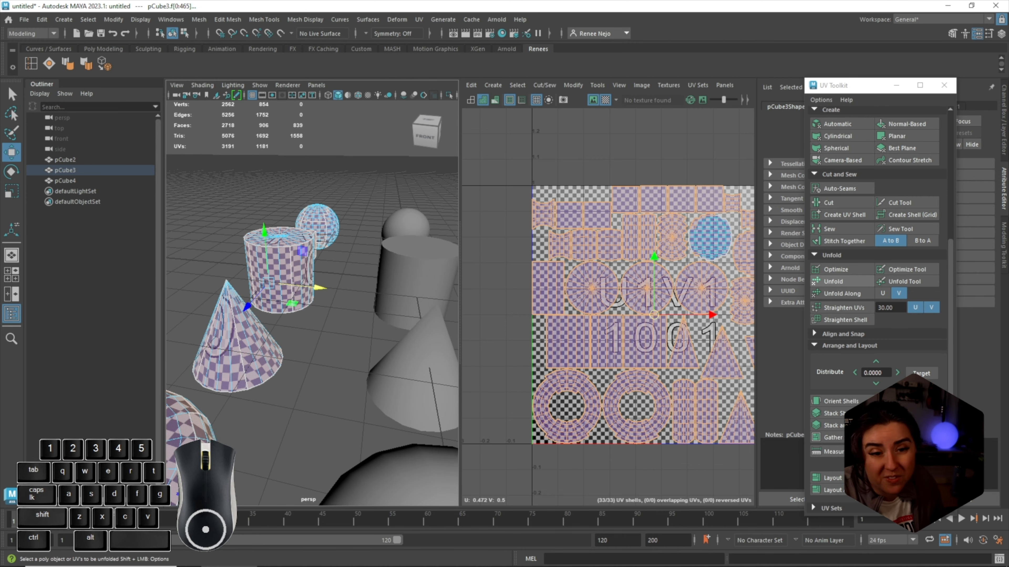
click(838, 282)
click(832, 478)
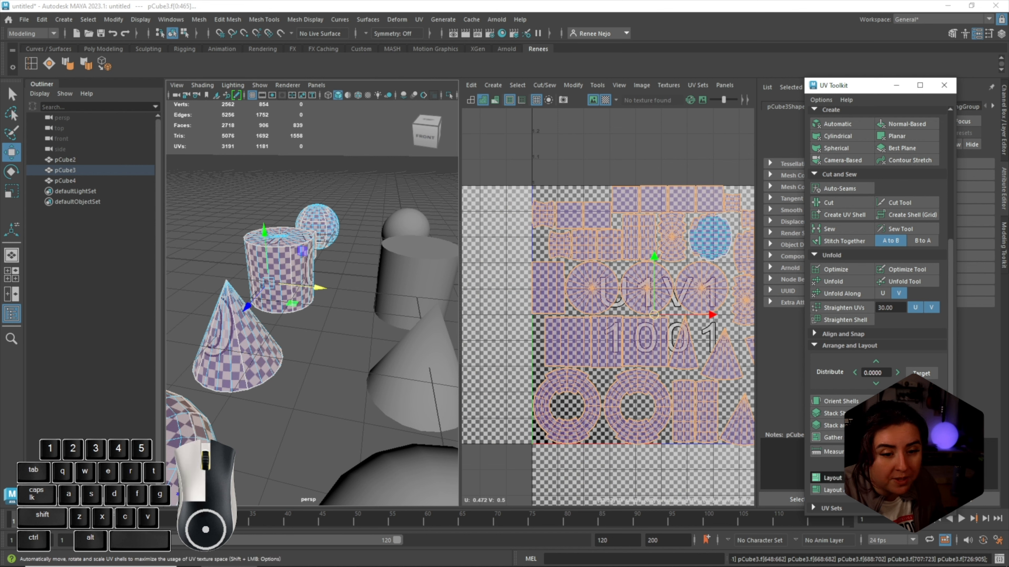
Add the missed UV shell to the pCube3 selection, and unfold and lay out its UVs again
shift+double_click(576, 287)
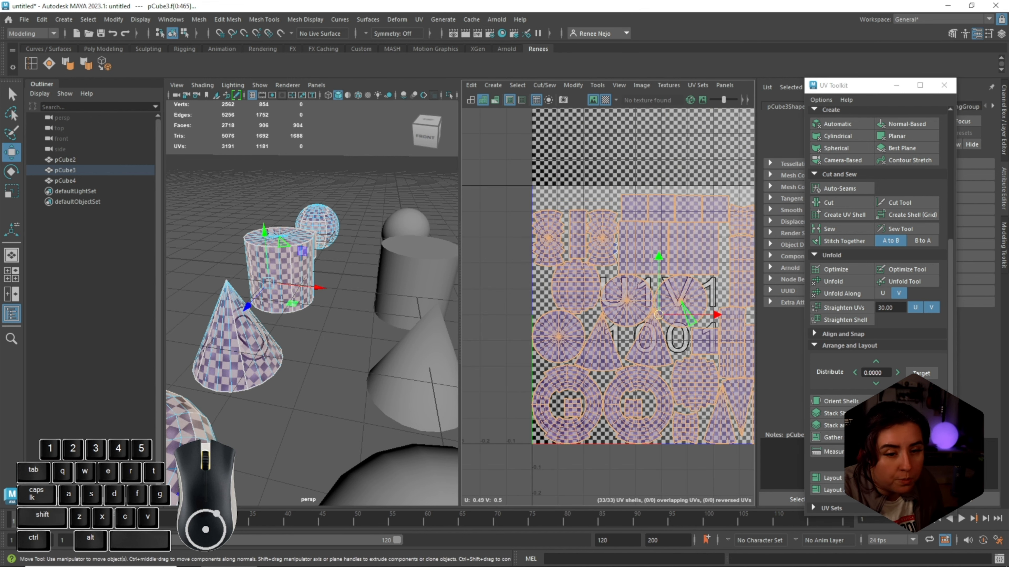
click(832, 281)
click(831, 478)
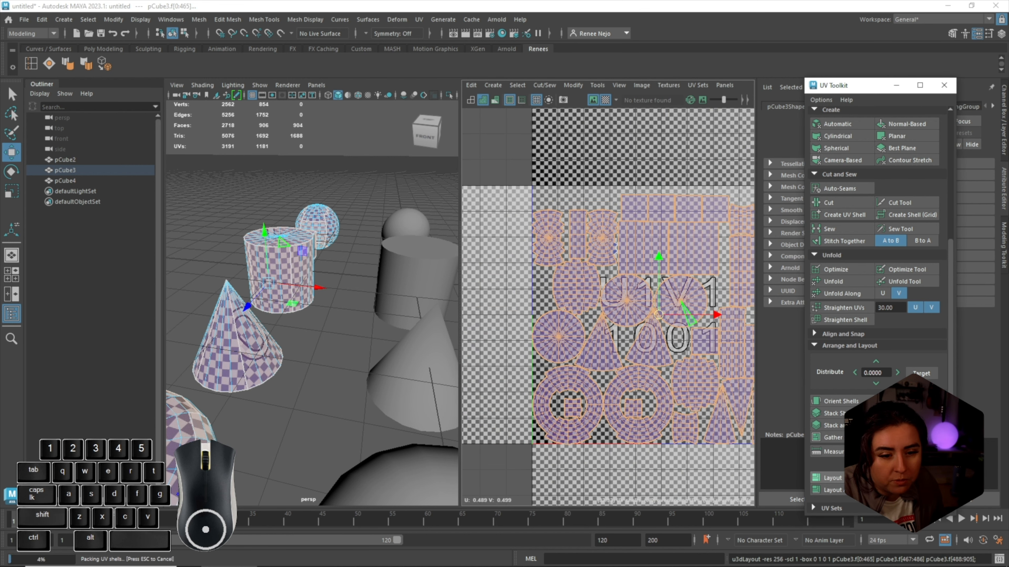
Select pCube2 and examine its checker pattern and hand-arranged UV layout
alt+drag(318, 288, 339, 279)
mouse_move(302, 311)
alt+mouse_down()
mouse_move(365, 317)
mouse_move(297, 298)
alt+mouse_up()
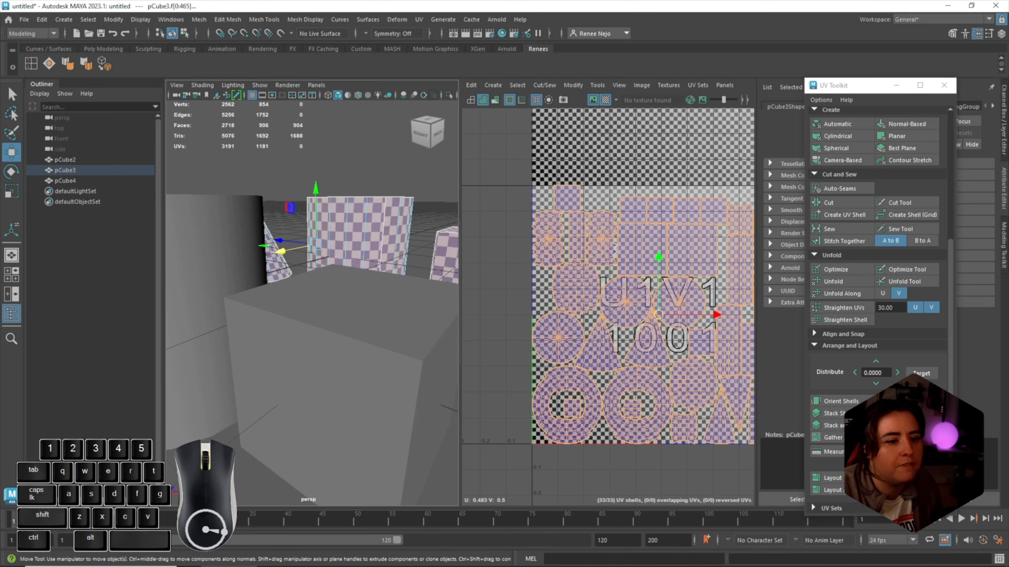
scroll(651, 364, down, 3)
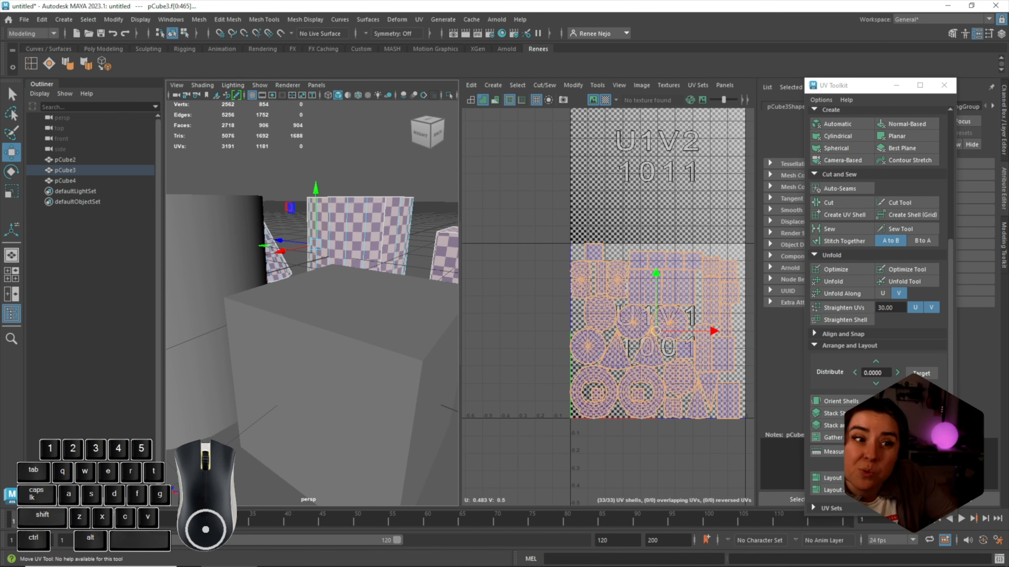
scroll(312, 296, down, 5)
alt+drag(303, 291, 270, 298)
drag(270, 228, 315, 377)
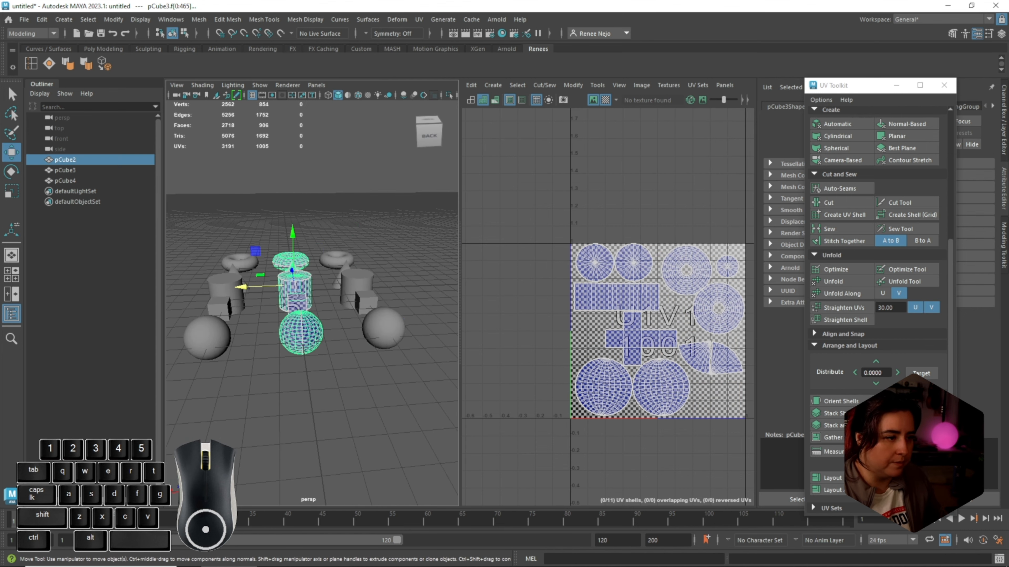
scroll(312, 300, up, 5)
scroll(658, 362, up, 2)
alt+middle_drag(658, 362, 612, 362)
alt+right_drag(612, 362, 584, 361)
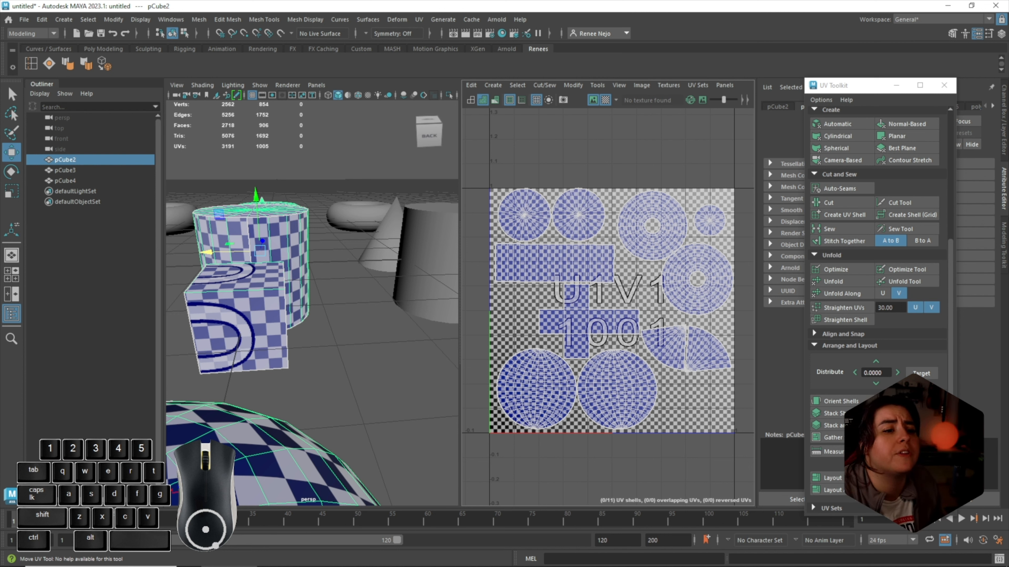
scroll(312, 294, down, 5)
alt+drag(312, 294, 350, 314)
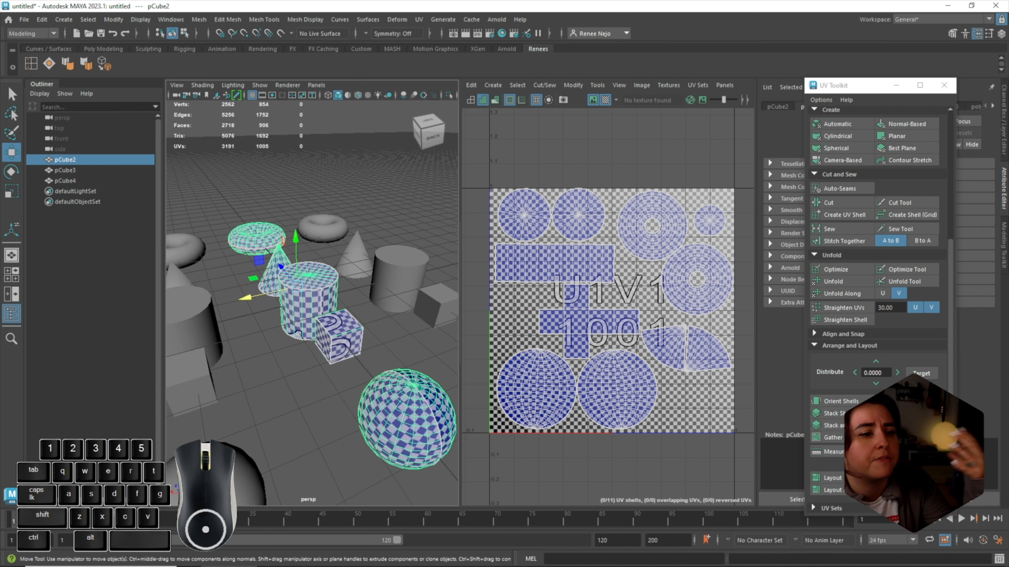
Select pCube3 and examine its checker pattern and its many-shelled UV layout for comparison
scroll(312, 293, down, 5)
alt+drag(312, 293, 273, 280)
drag(327, 250, 404, 421)
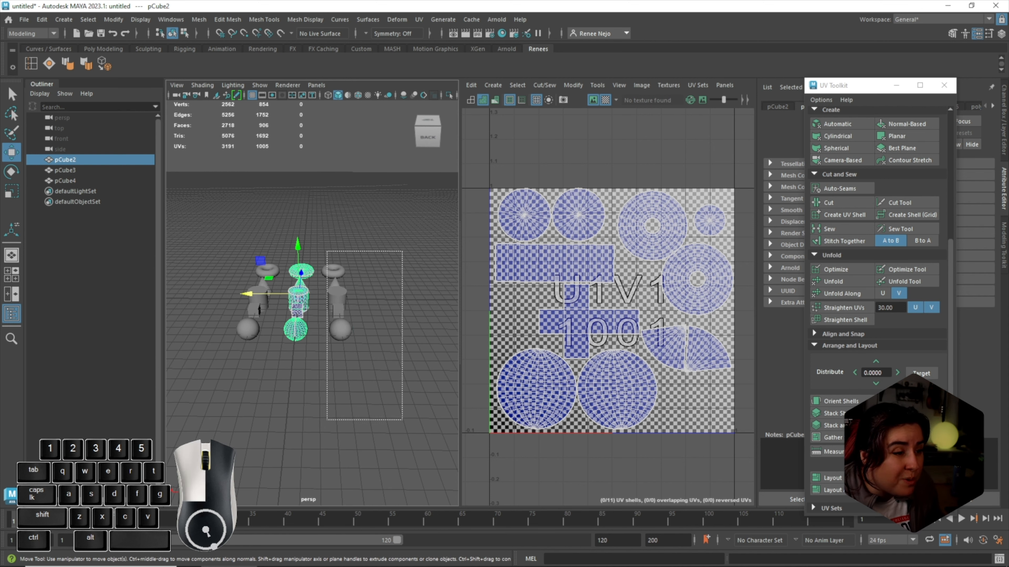
scroll(401, 417, up, 5)
alt+right_drag(312, 293, 254, 275)
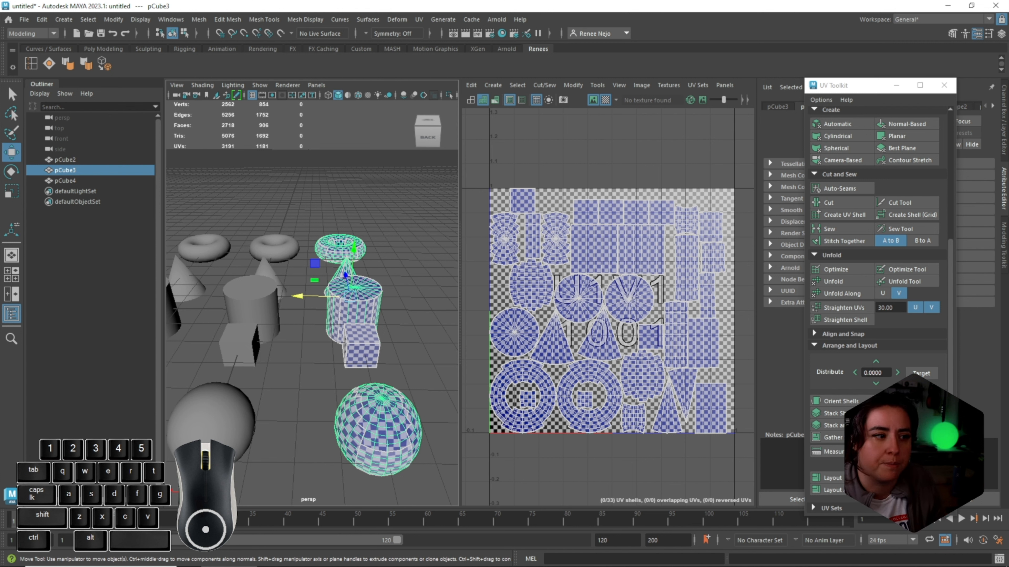
alt+right_drag(312, 318, 337, 326)
Select pCube4 and examine its checker pattern and automatically packed UV layout
click(239, 314)
alt+middle_drag(239, 314, 398, 275)
scroll(397, 275, down, 5)
drag(223, 210, 284, 398)
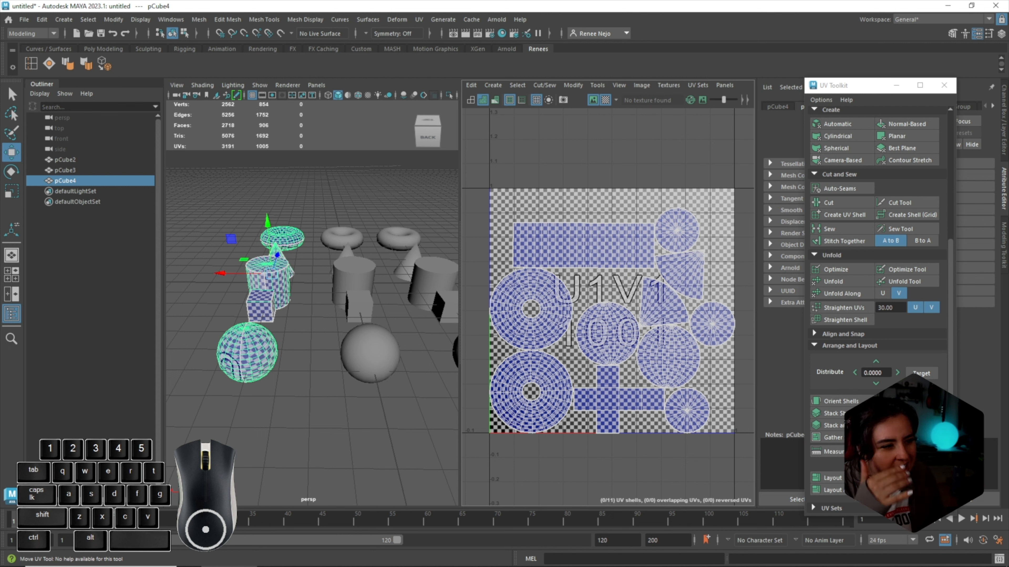
scroll(643, 376, down, 2)
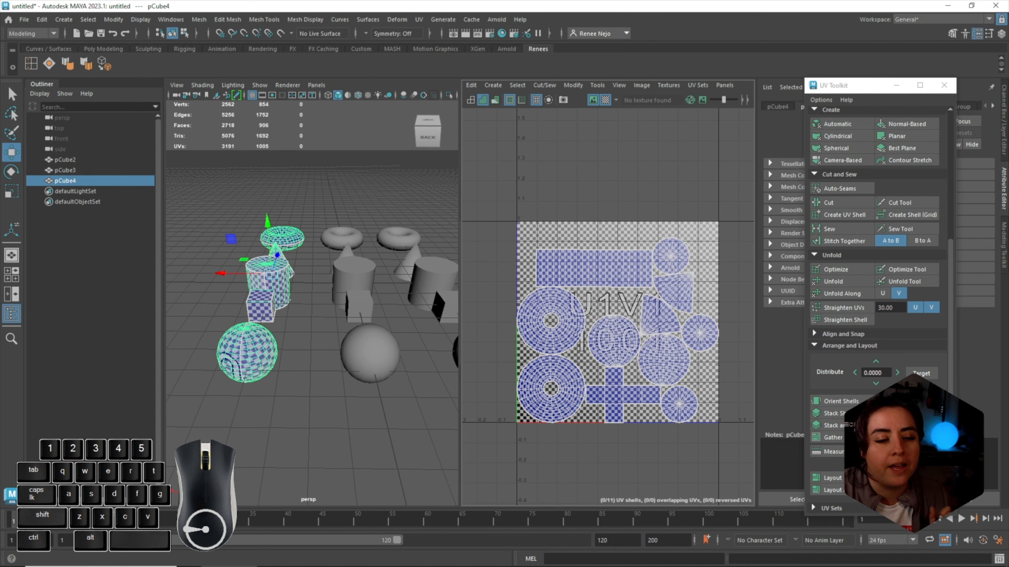
Move one of pCube4's round sphere UV shells sideways so it overlaps the neighbouring sphere shell, and inspect the sphere's checker pattern
right_drag(604, 341, 605, 370)
double_click(614, 341)
key(w)
drag(614, 341, 639, 341)
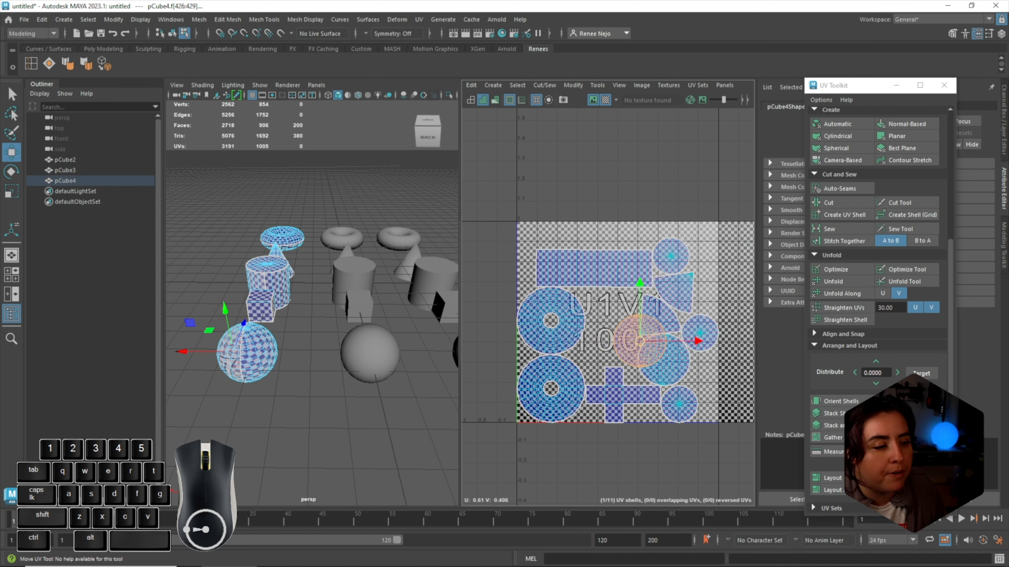
alt+drag(278, 302, 326, 298)
alt+middle_drag(326, 298, 235, 300)
alt+right_drag(234, 299, 294, 300)
Select both overlapping sphere UV shells and examine where they overlap and how the checker pattern maps onto the sphere
double_click(668, 357)
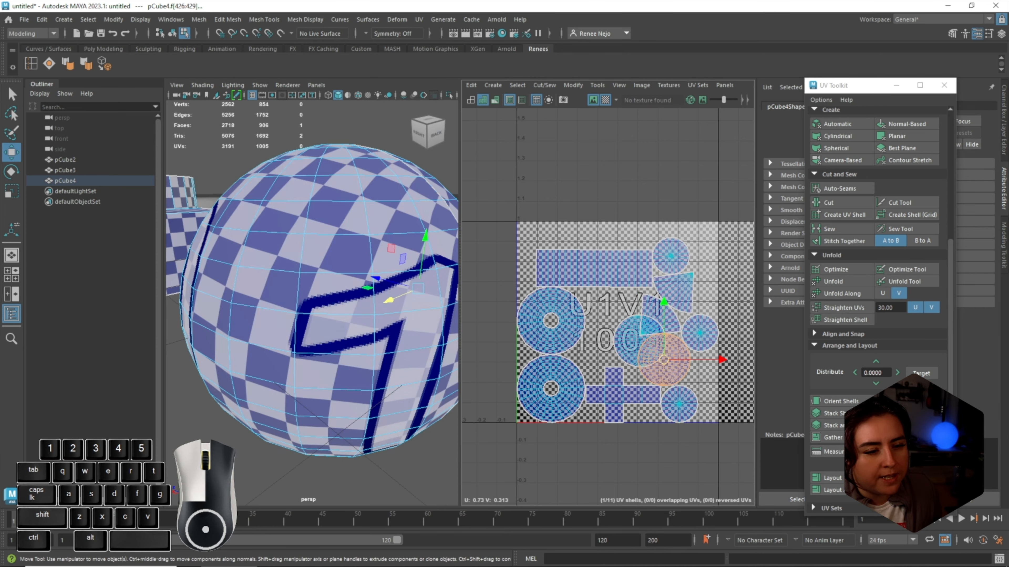
scroll(667, 358, up, 4)
shift+double_click(580, 349)
scroll(626, 339, up, 3)
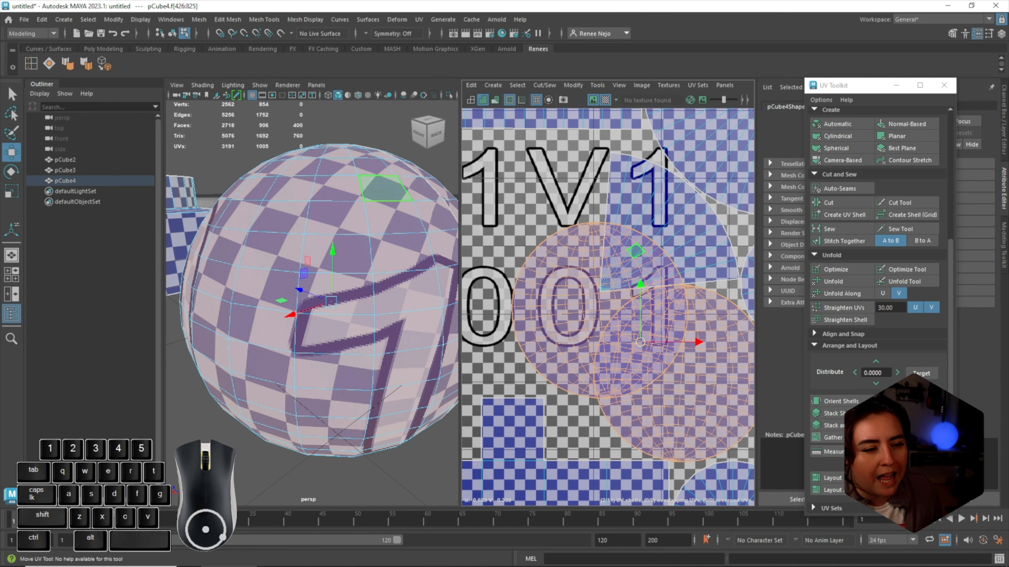
scroll(312, 300, down, 10)
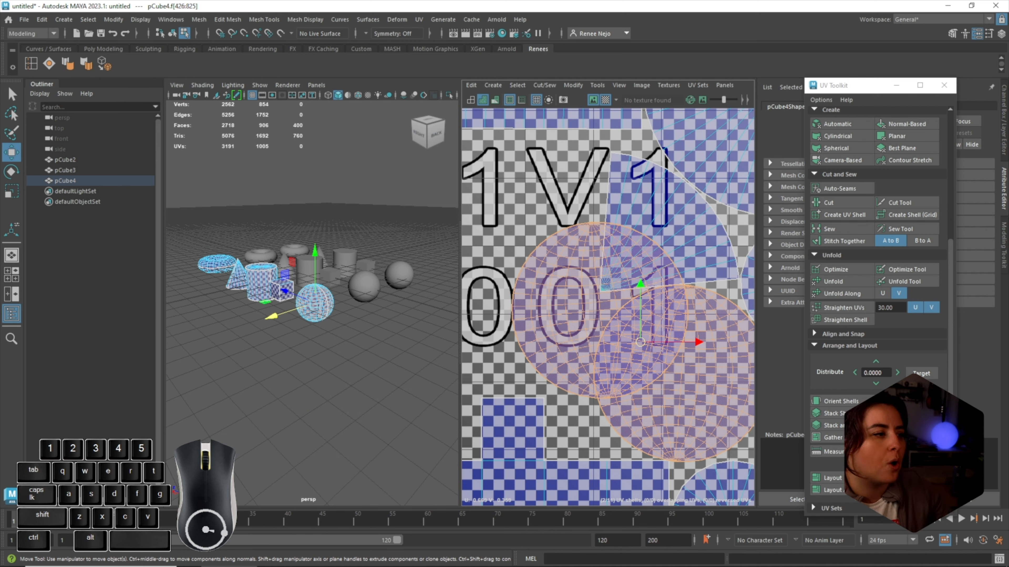
Undo the shell selections and the move that overlapped the two sphere UV shells
scroll(641, 294, down, 6)
key(ctrl+z)
key(ctrl+z)
key(ctrl+z)
key(ctrl+z)
key(ctrl+z)
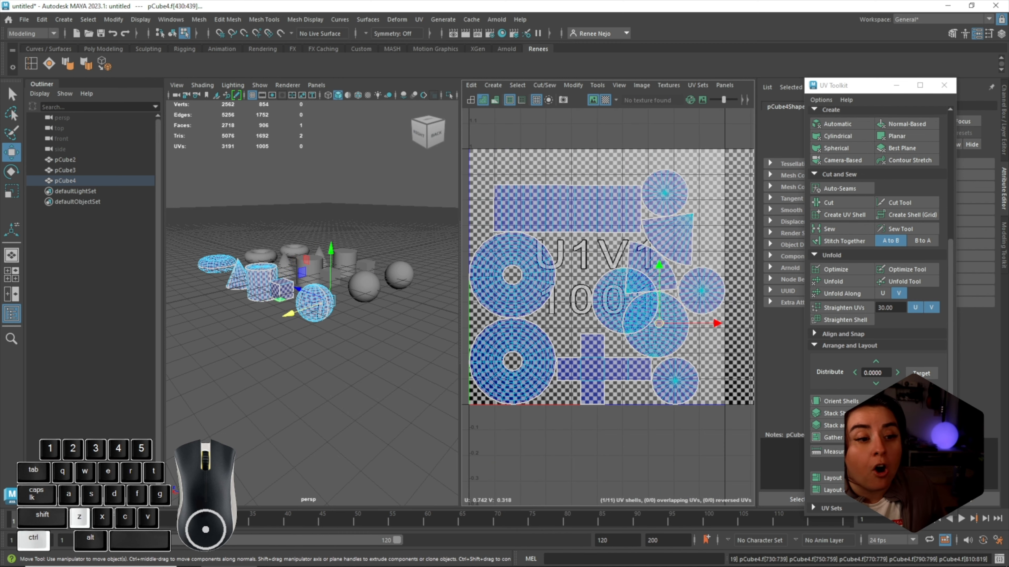
Turn off the checker map display to show pCube4's UV shells without the pattern
click(585, 315)
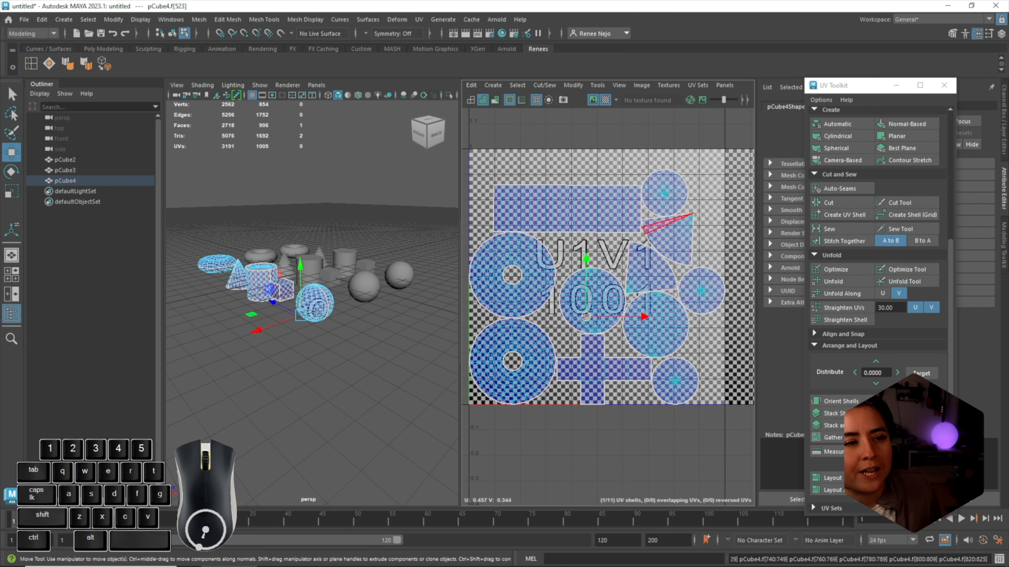
click(605, 100)
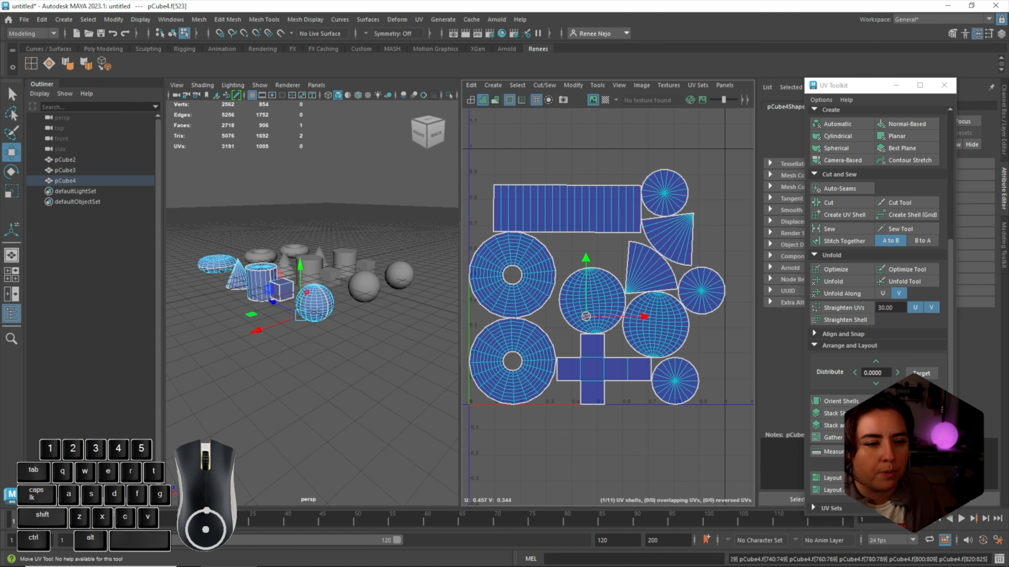
Try shifting the cylinder's rectangular UV shell slightly within the layout, and undo the change
double_click(585, 208)
key(w)
drag(567, 209, 548, 204)
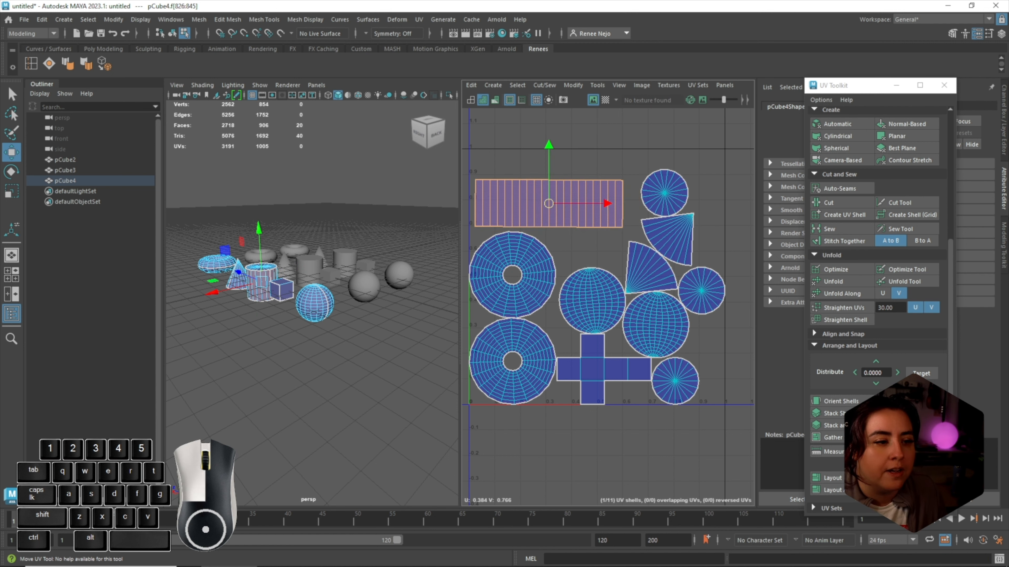
key(ctrl+x)
key(ctrl+z)
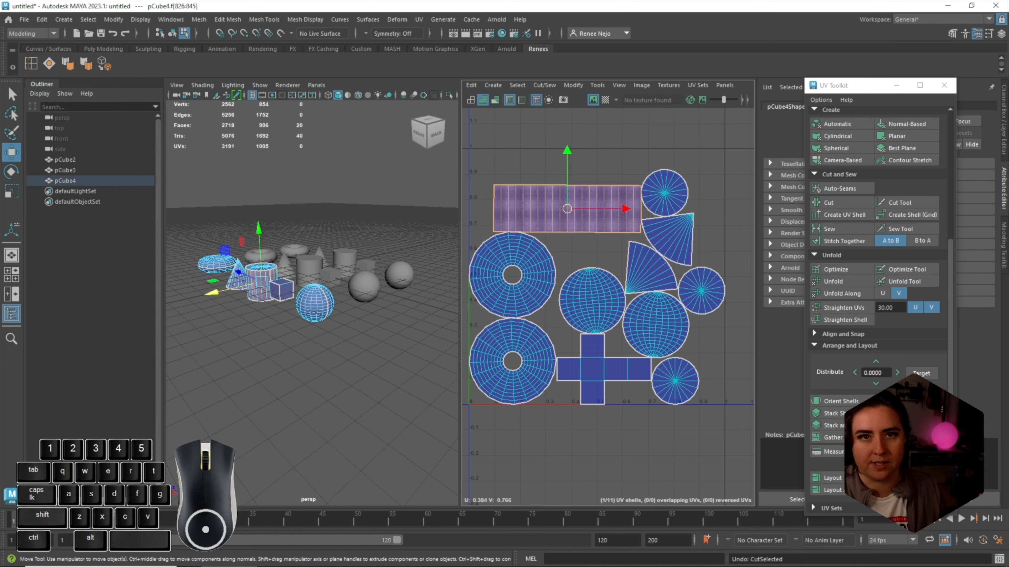
alt+drag(349, 338, 227, 338)
scroll(311, 302, down, 5)
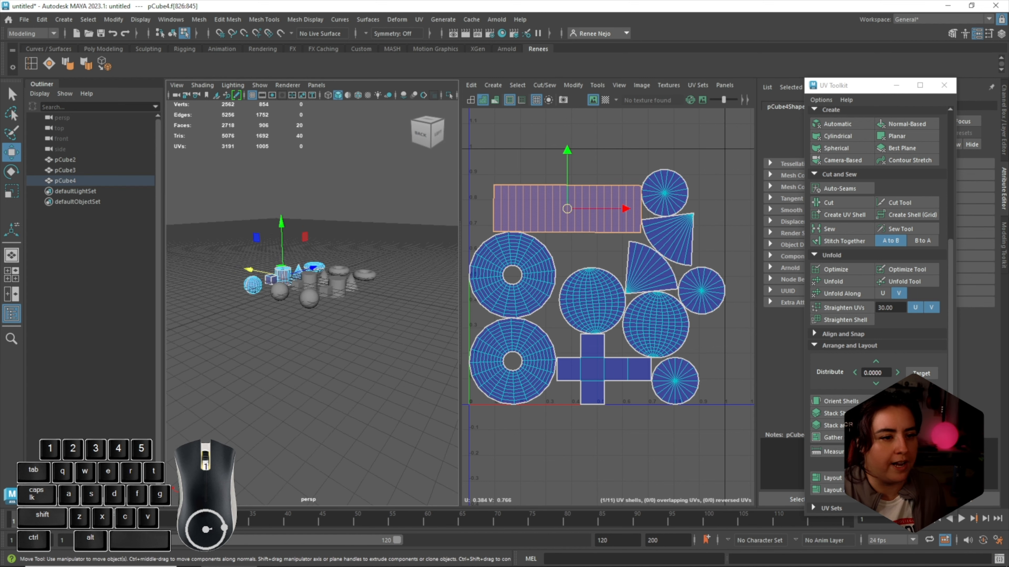
alt+drag(311, 302, 280, 304)
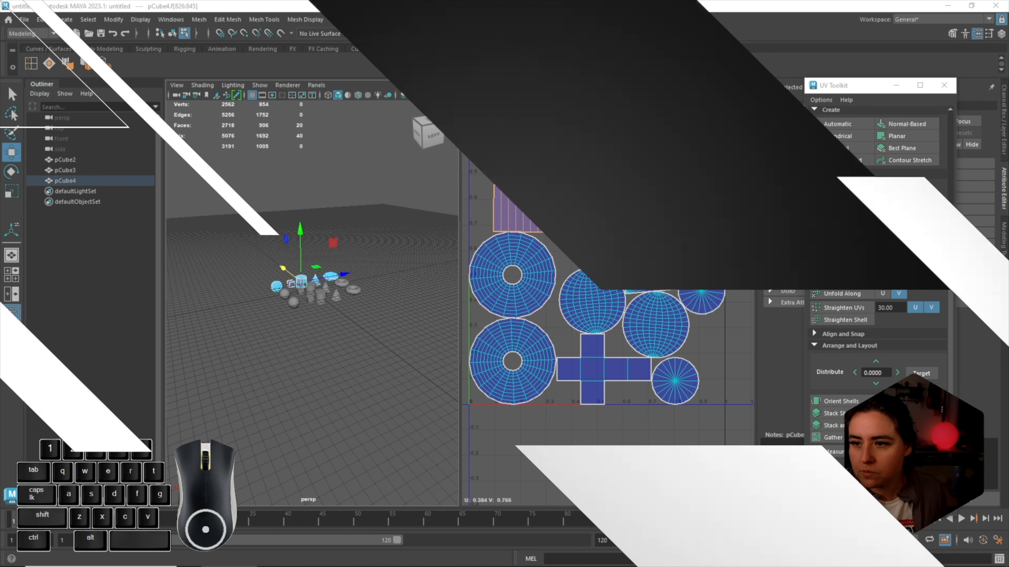